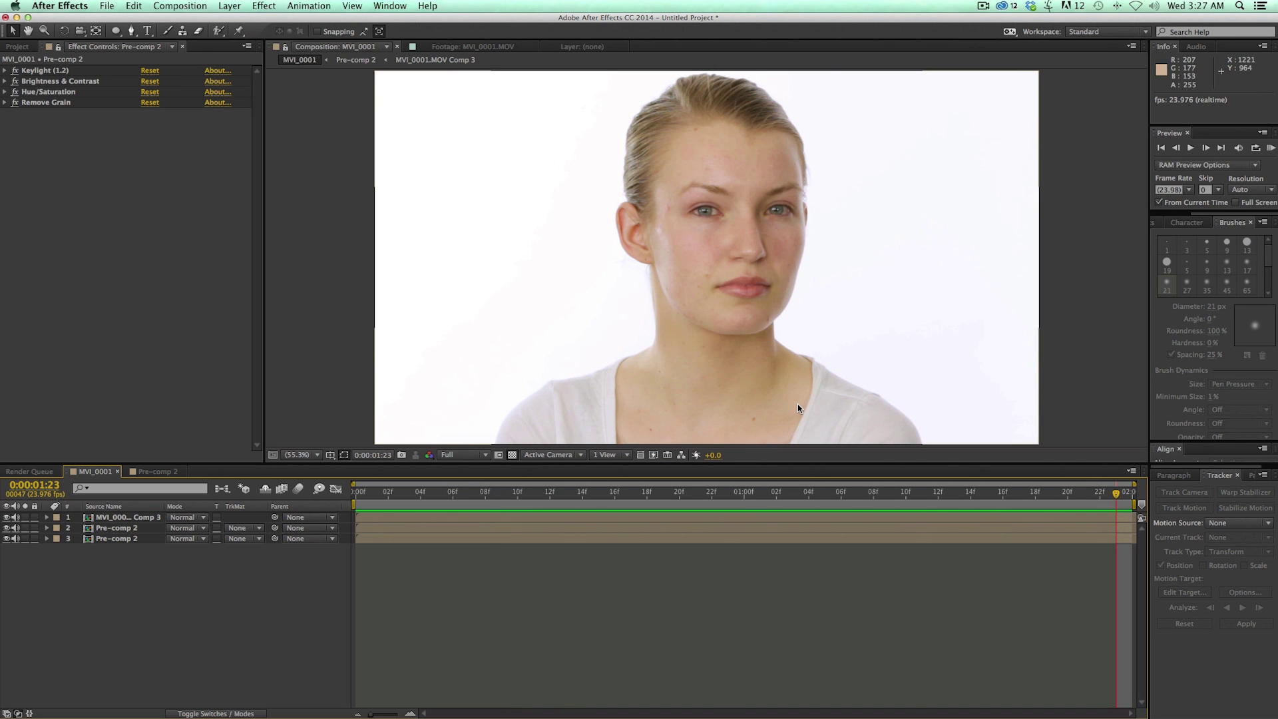
Scrub through the finished composition, hide its top layer, and play the retouched version of the clip.
left_click(404, 491)
left_click_drag(378, 491, 869, 469)
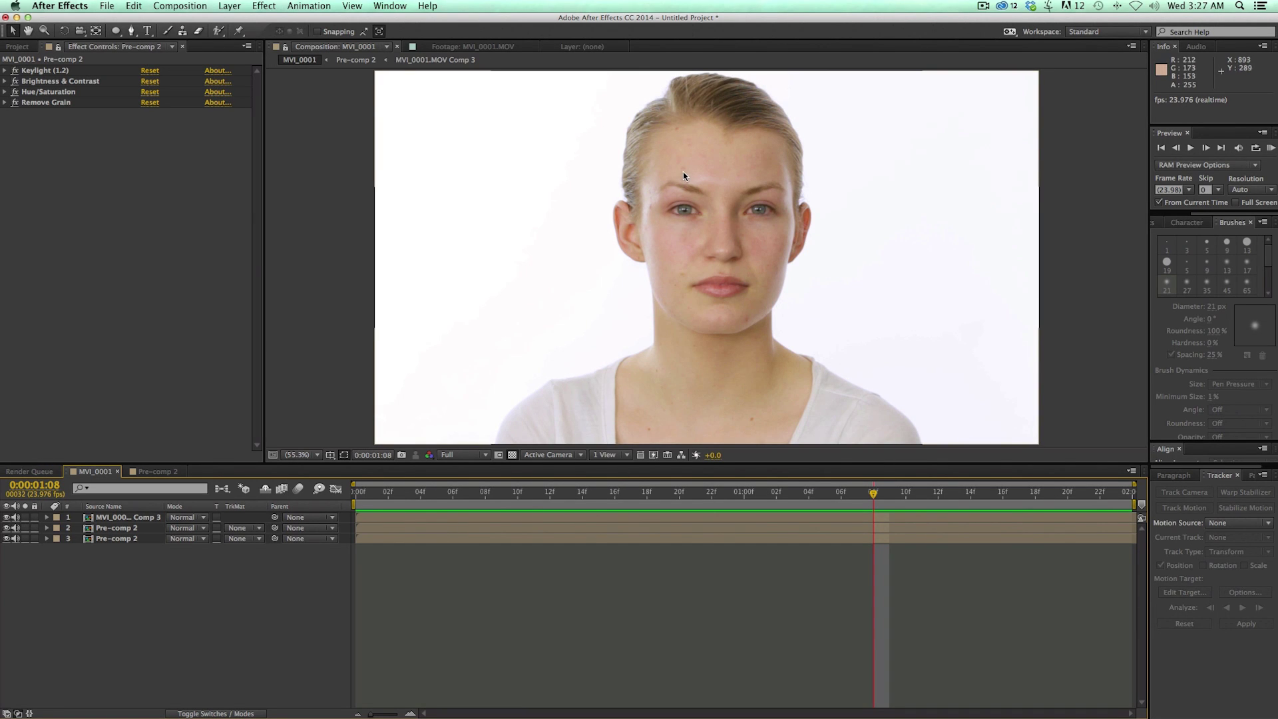
left_click(7, 517)
mouse_move(873, 492)
left_mouse_down()
mouse_move(532, 494)
mouse_move(859, 489)
left_mouse_up()
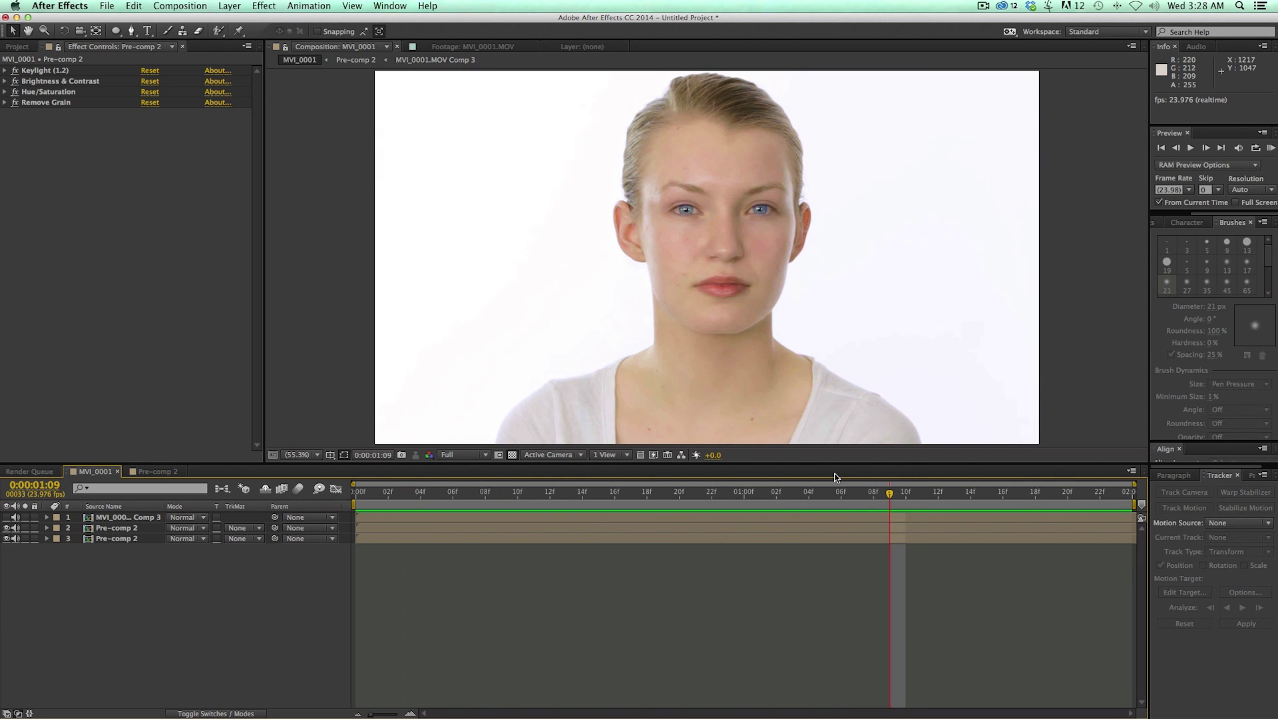
left_click_drag(840, 498, 663, 499)
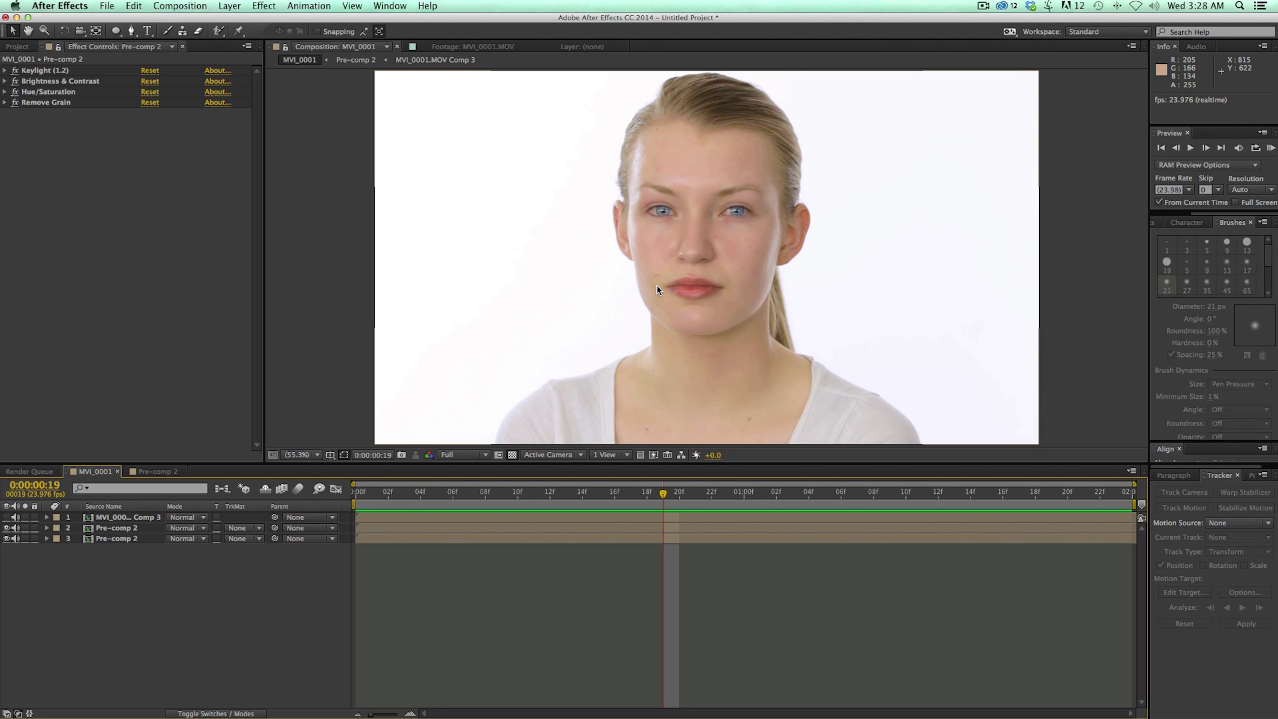
key("space")
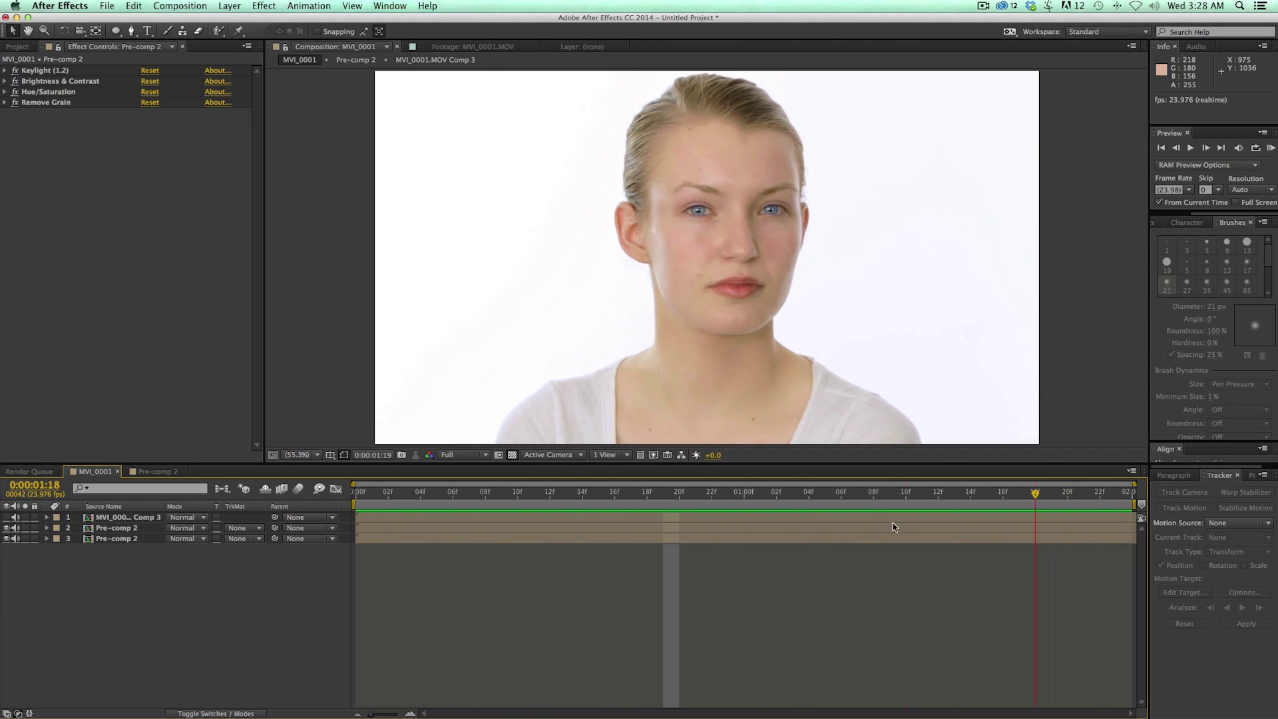
Toggle the top layer's visibility repeatedly to compare the original footage with the retouched version.
left_click(6, 517)
left_click(7, 517)
left_click(7, 517)
left_click(7, 517)
left_click(7, 517)
left_click(8, 517)
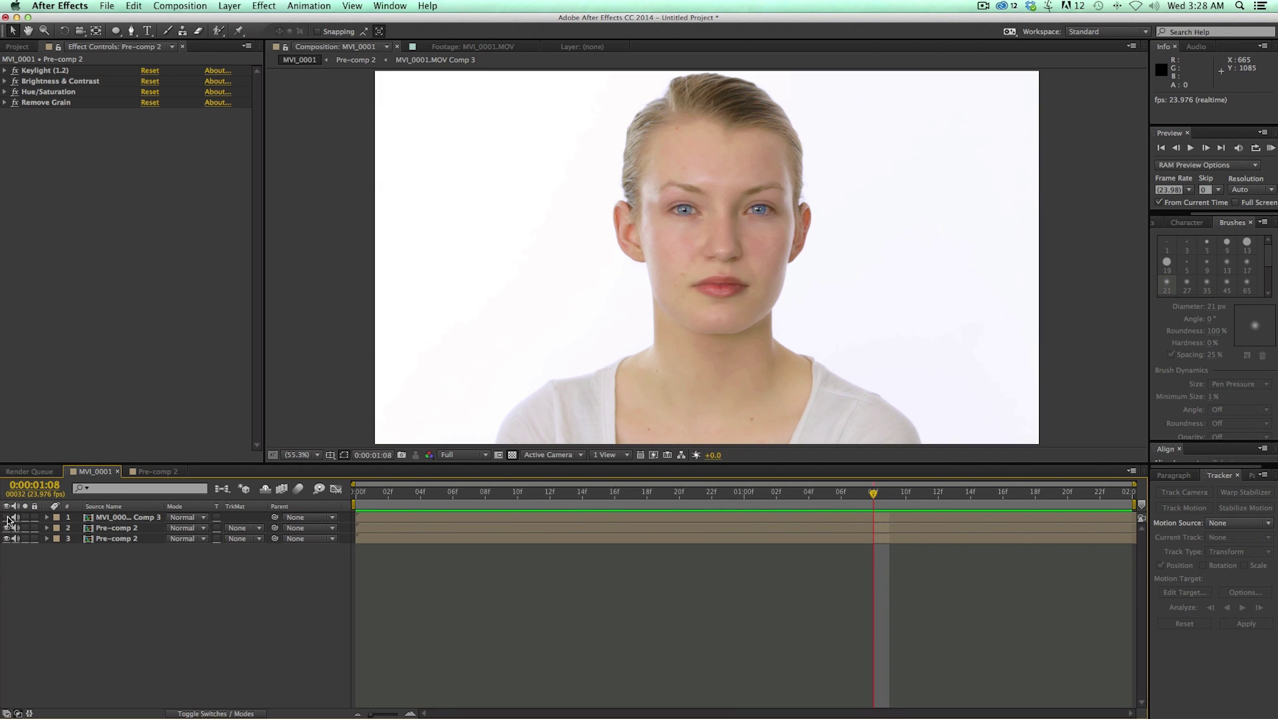
Create a composition named touchup, add the MVI_0001.MOV footage to it, and preview the clip.
key("super+k")
type("touchup")
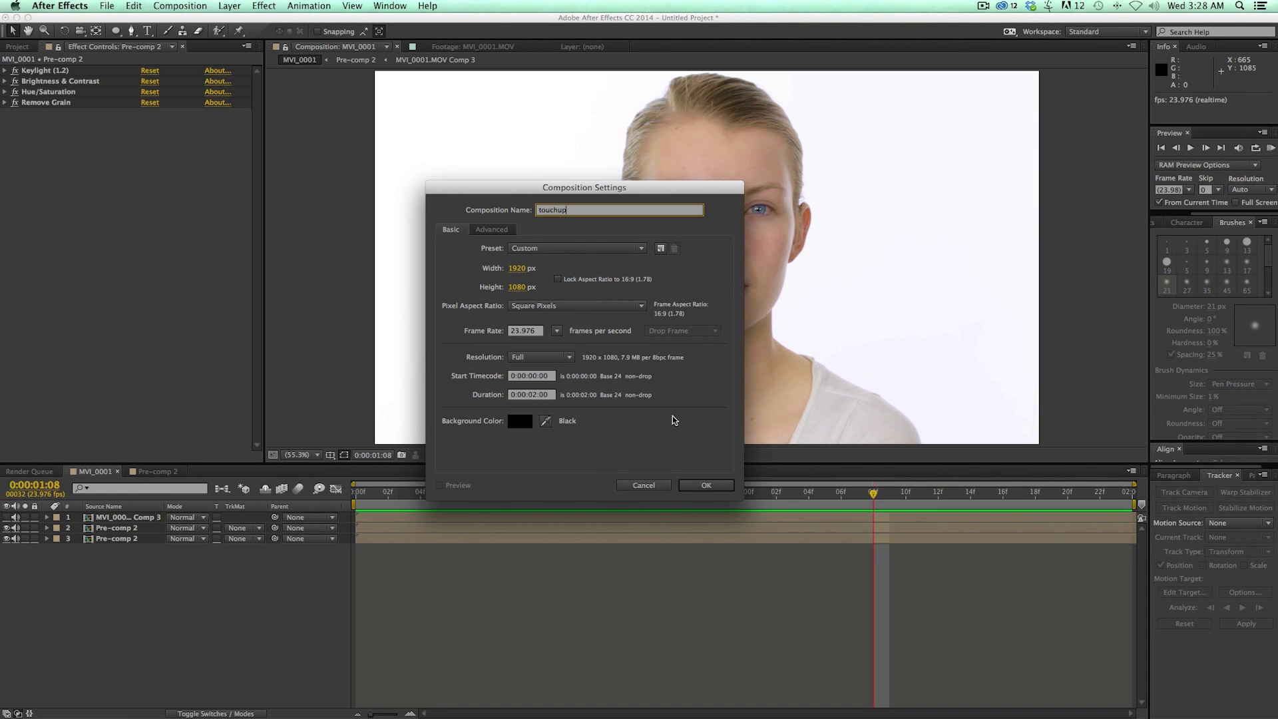
left_click(707, 485)
left_click_drag(38, 160, 665, 239)
key("space")
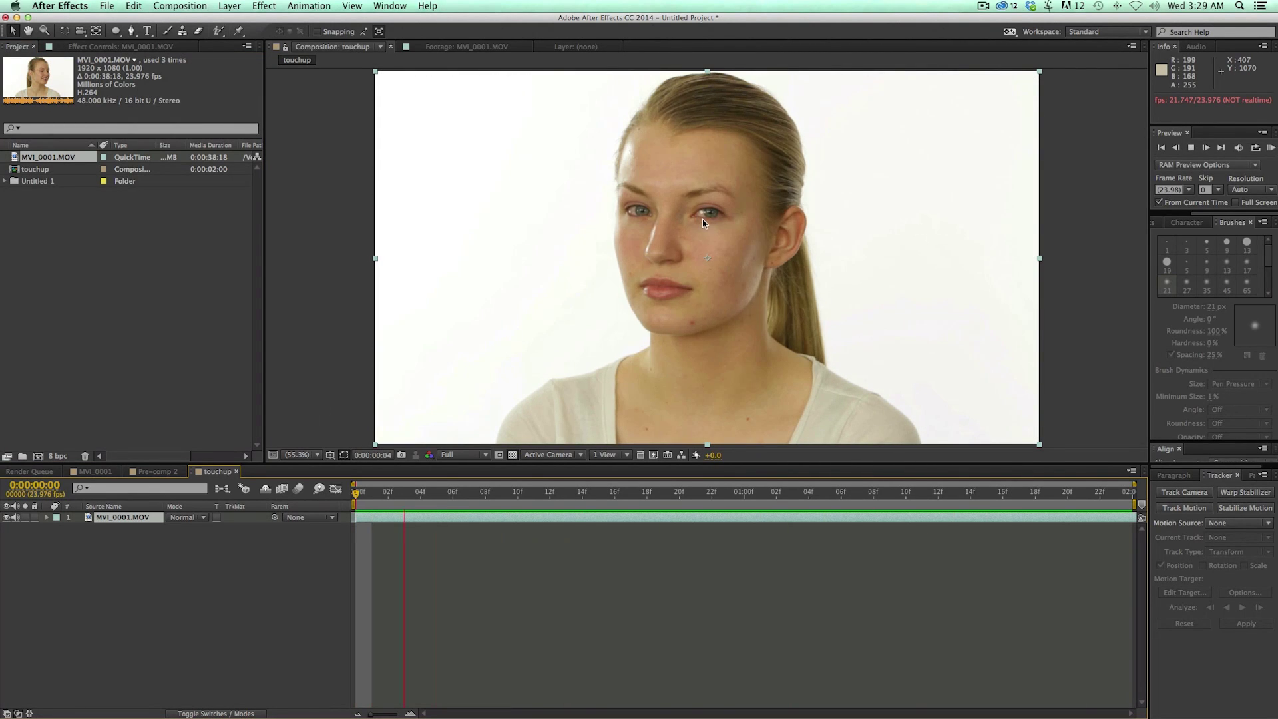
key("space")
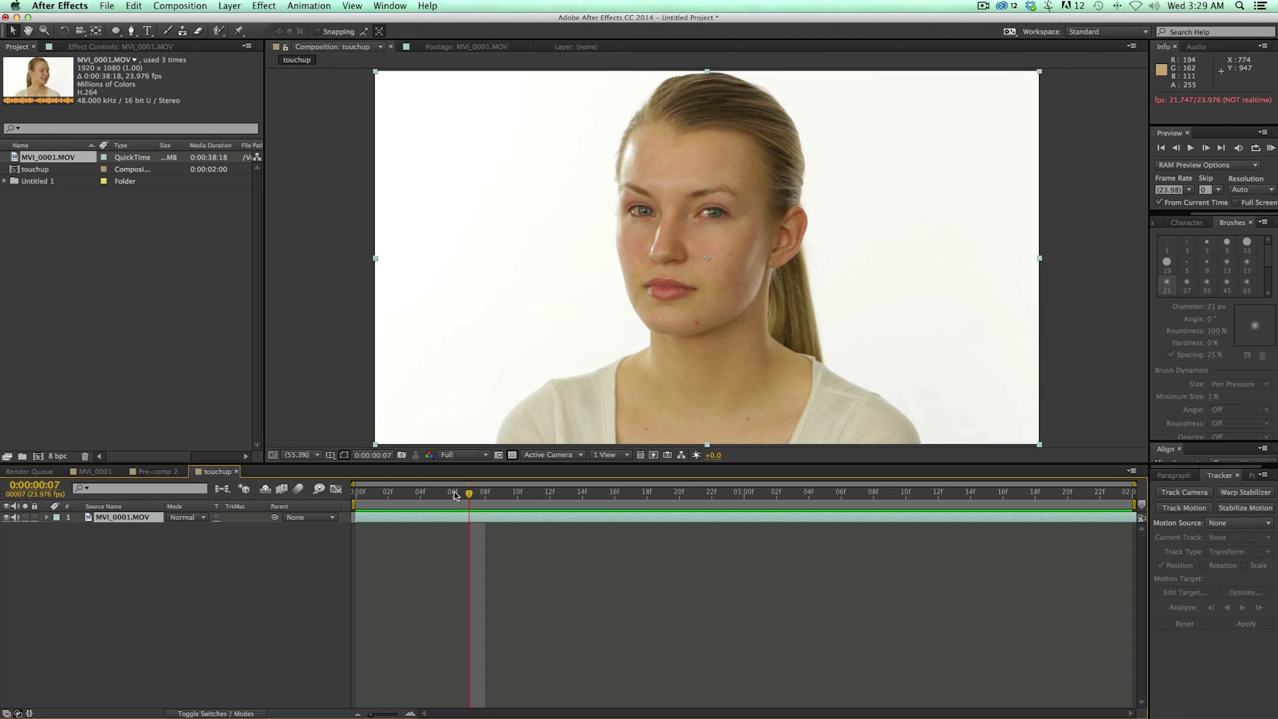
key("space")
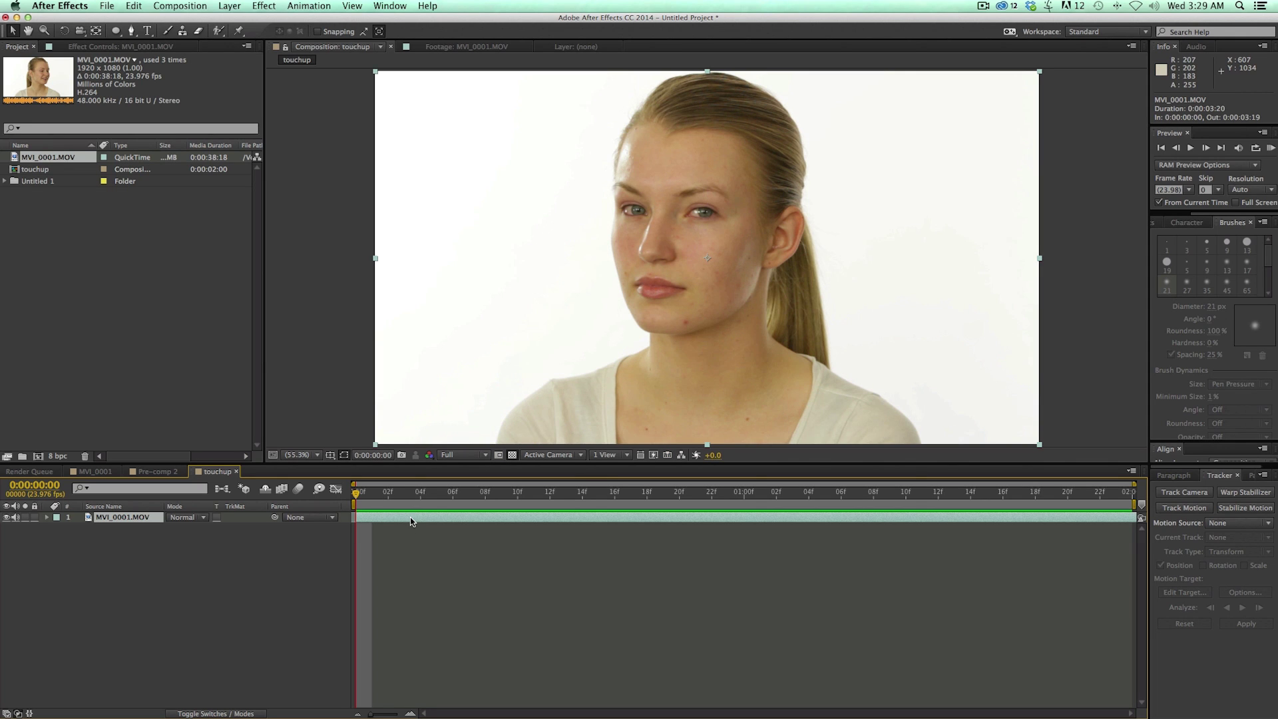
Apply a Curves effect to the MVI_0001.MOV layer and raise the blue channel by shifting its white point inward.
left_click(263, 7)
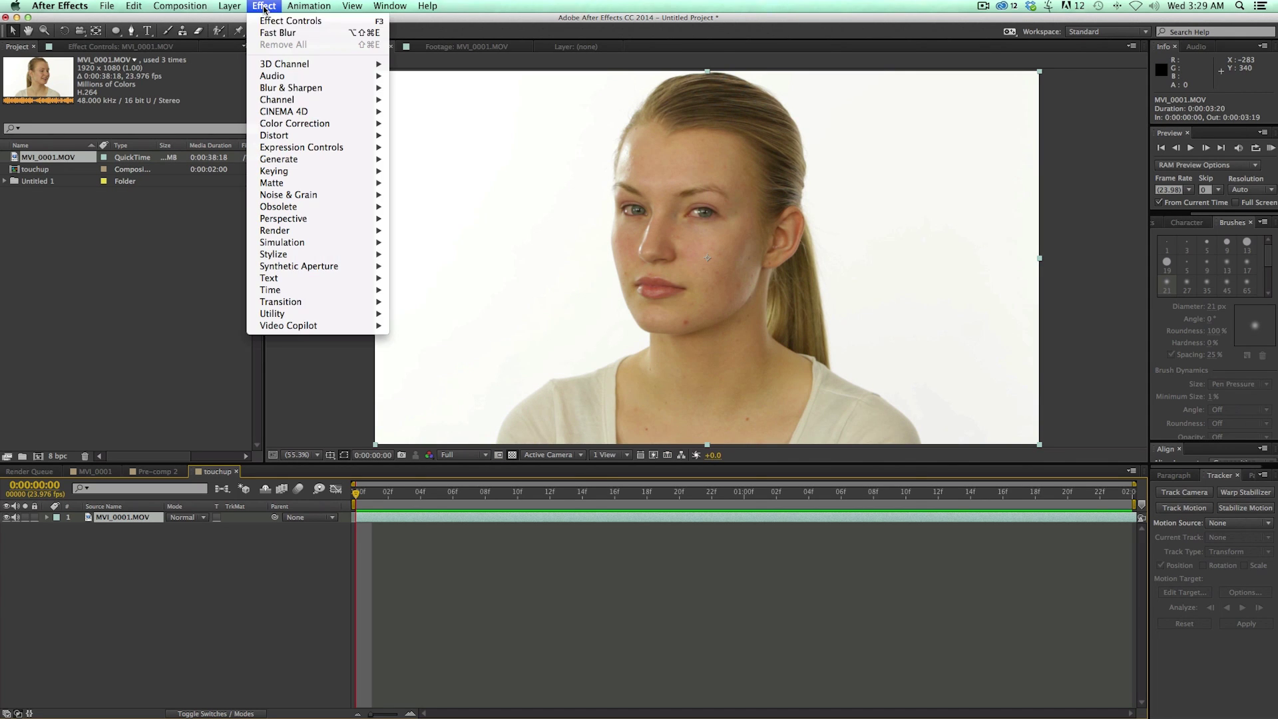
mouse_move(311, 127)
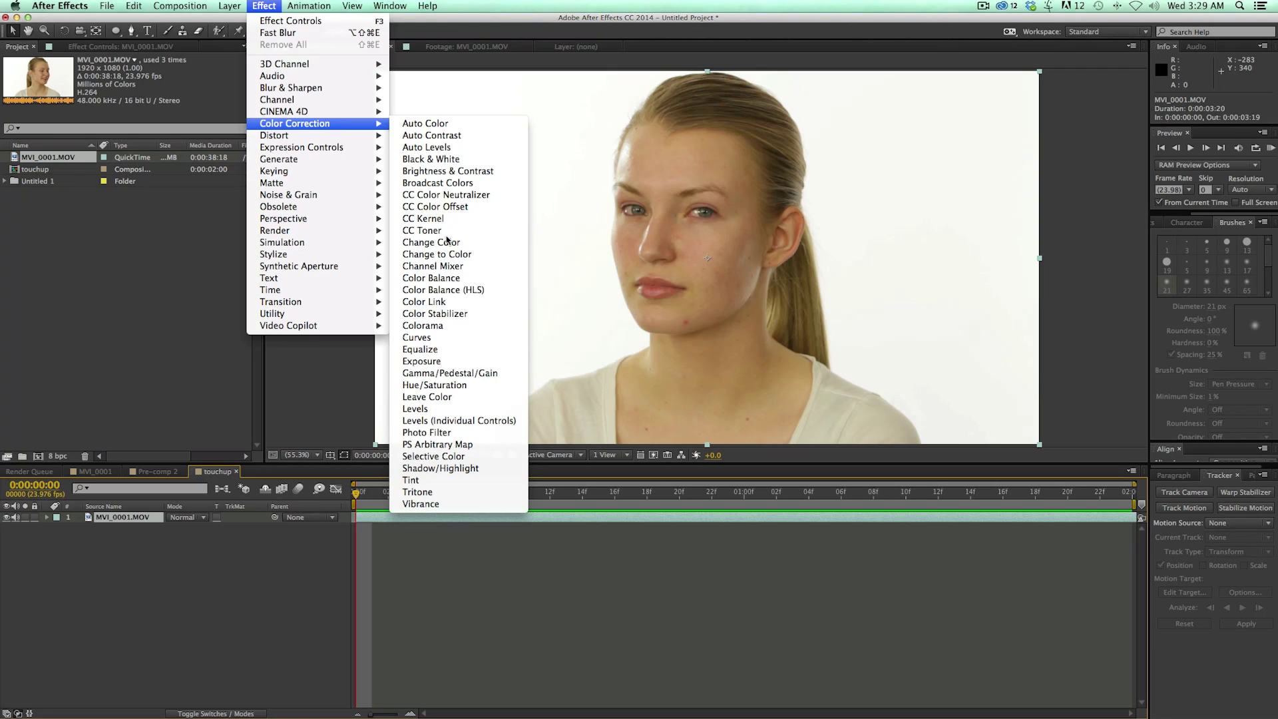
left_click(420, 338)
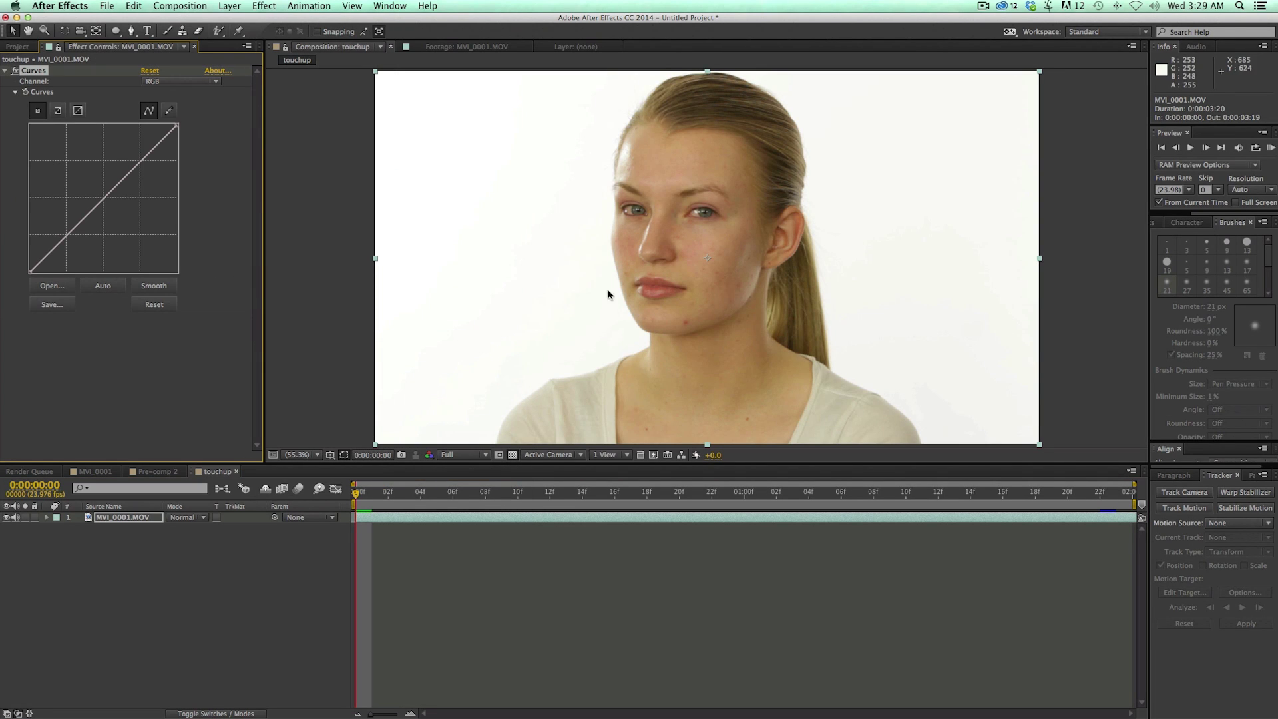
left_click(197, 86)
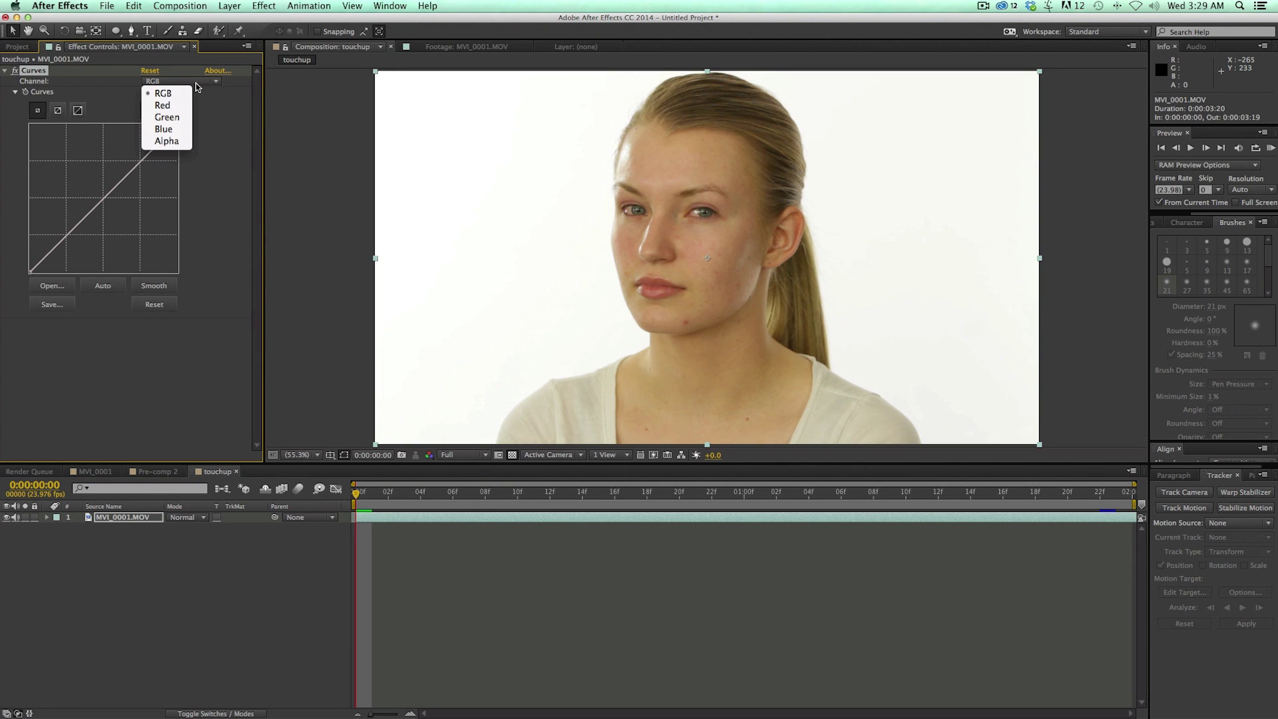
left_click(174, 132)
left_click_drag(176, 125, 157, 120)
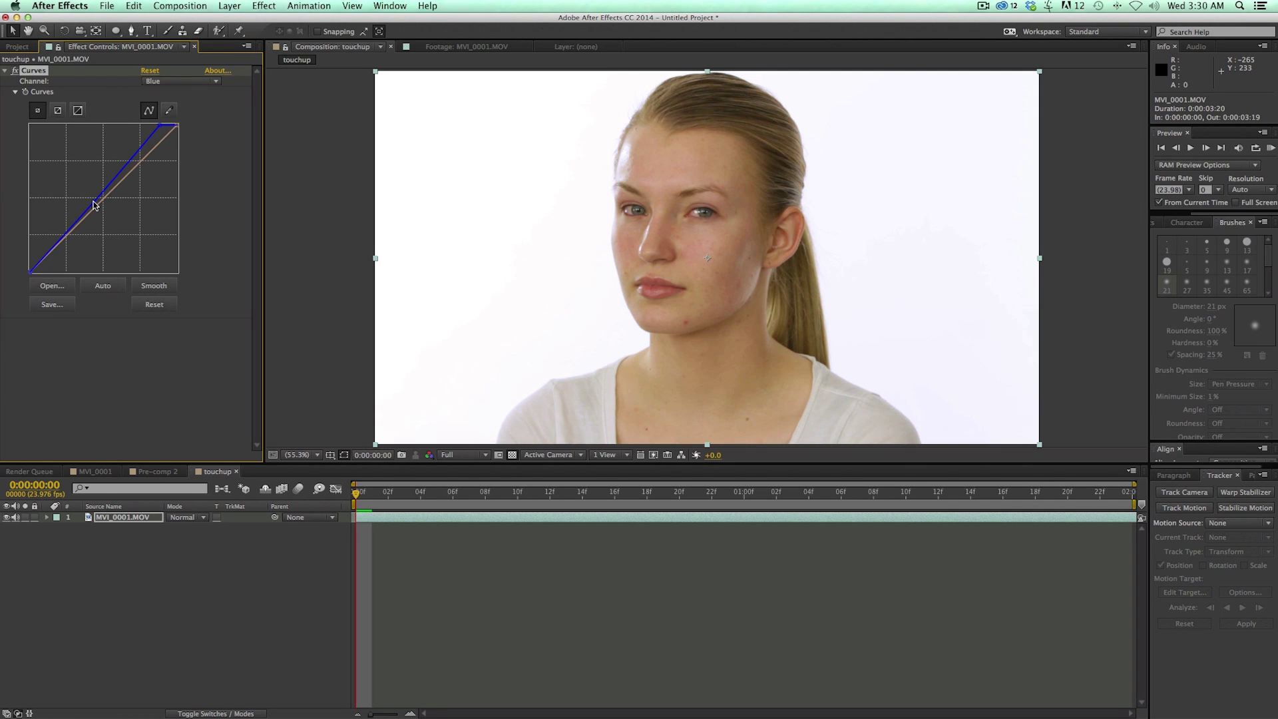
Pre-compose the MVI_0001.MOV layer as footage, moving all attributes into the new composition.
left_click(397, 544)
left_click(389, 518)
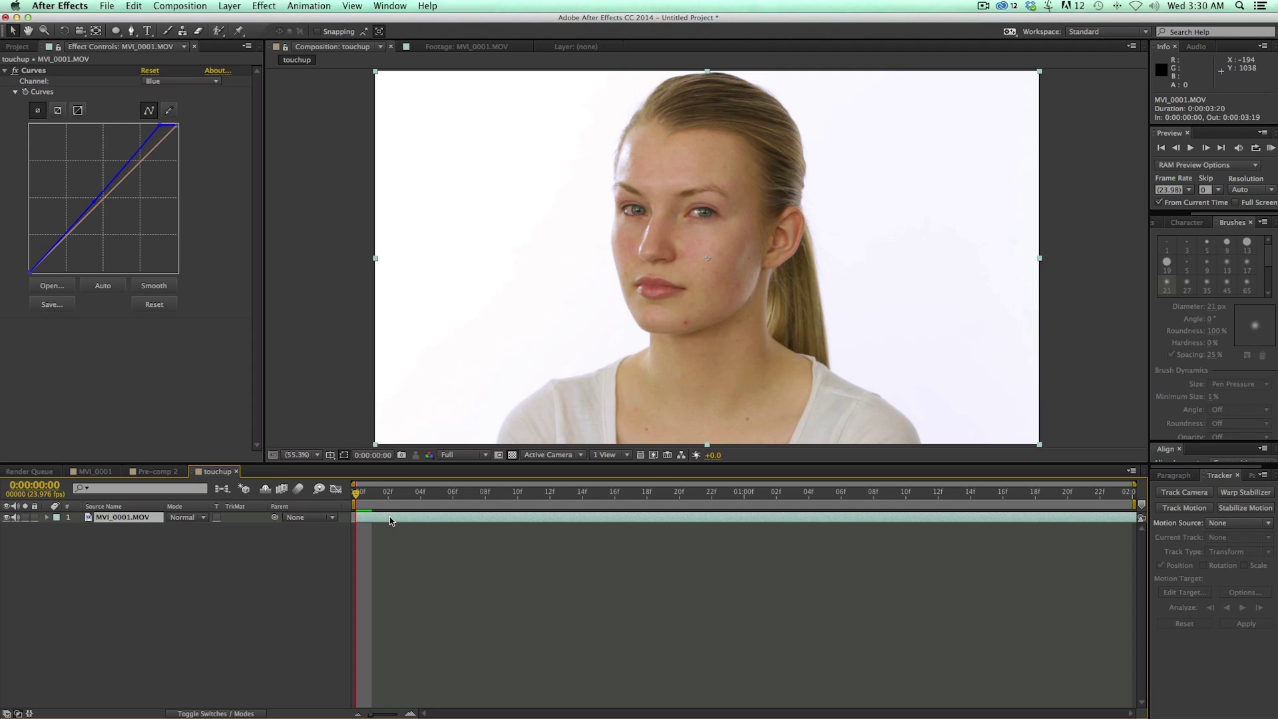
key("super+shift+c")
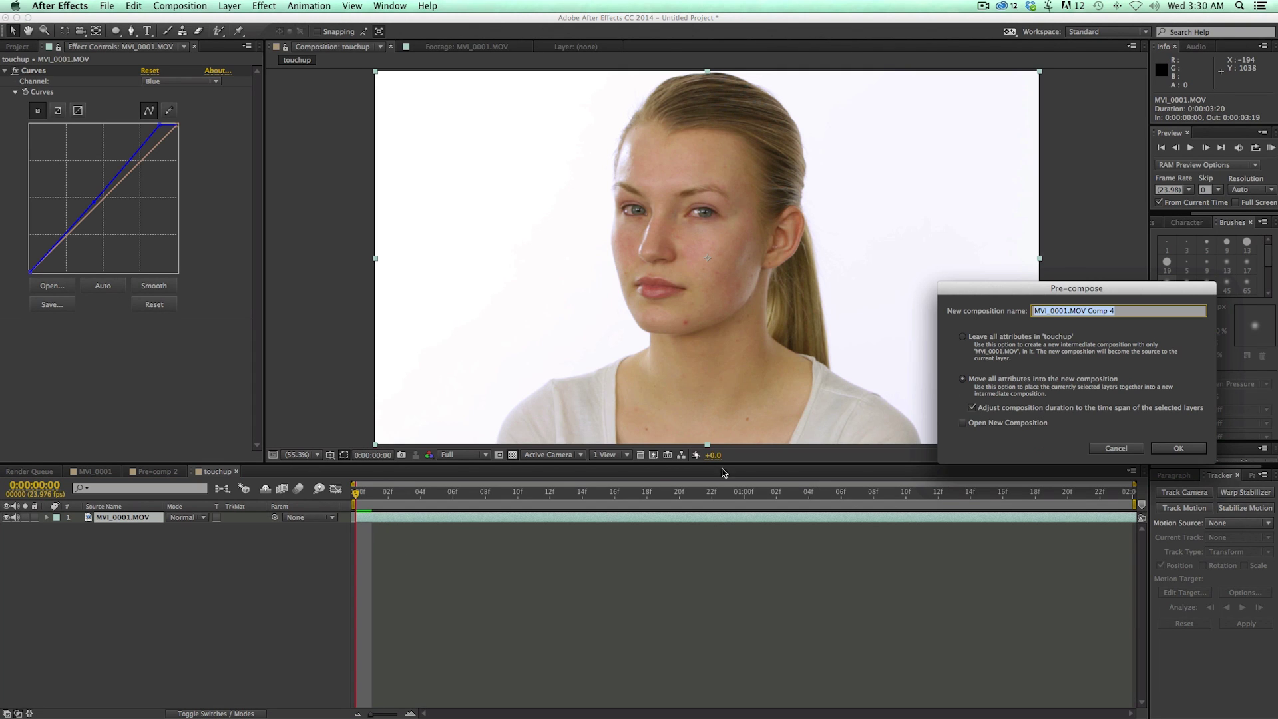
type("footage")
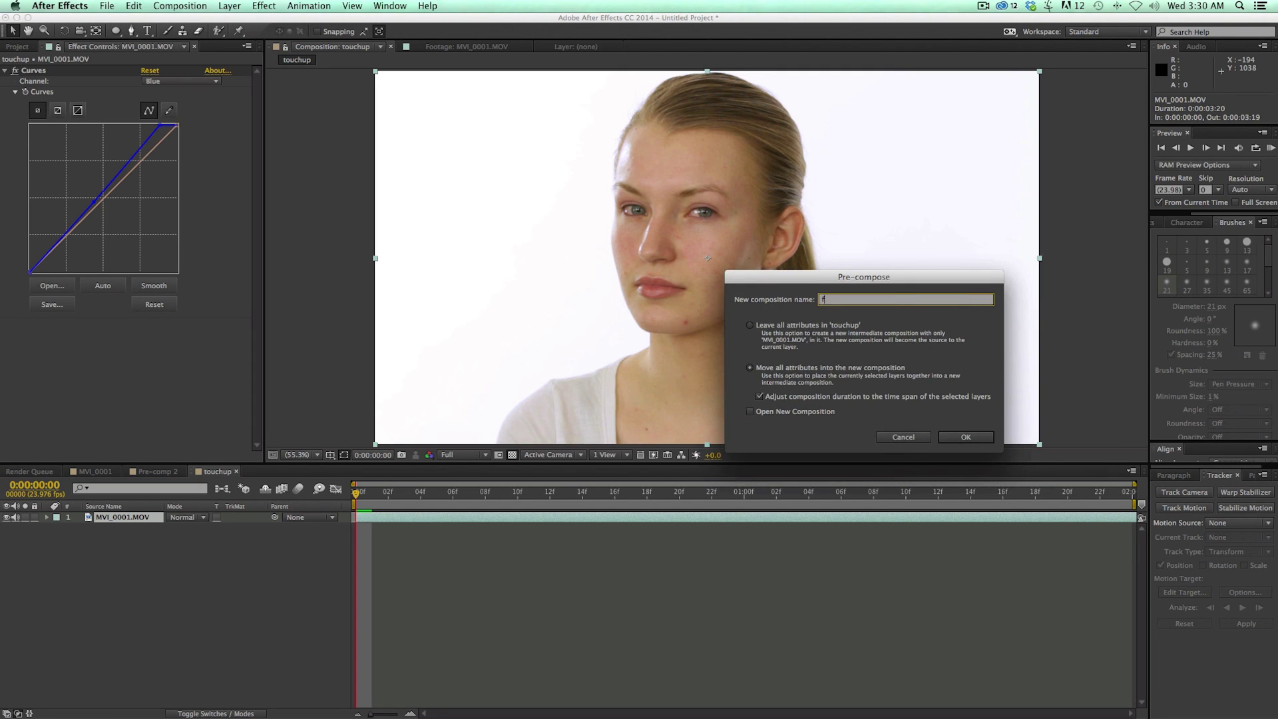
key("Return")
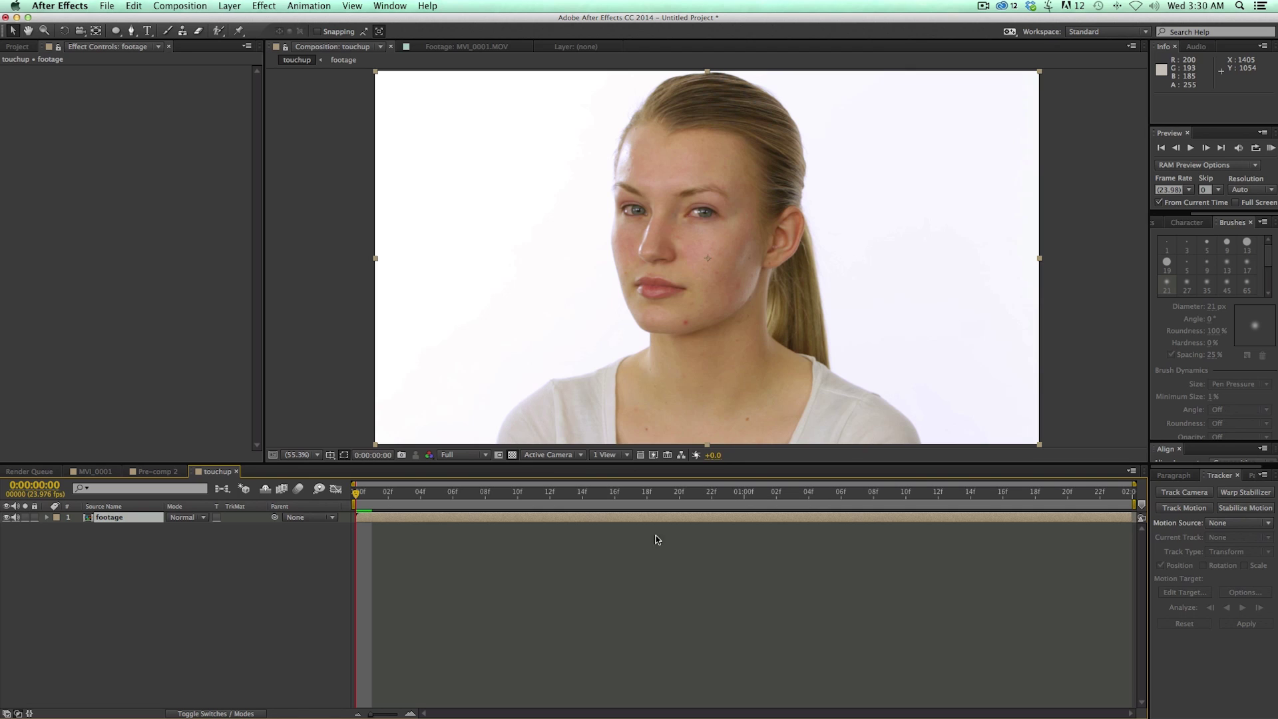
Enlarge the composition viewer and play through the color-corrected footage to examine the face and head movement.
left_click(629, 545)
left_click_drag(402, 498, 346, 498)
key("End")
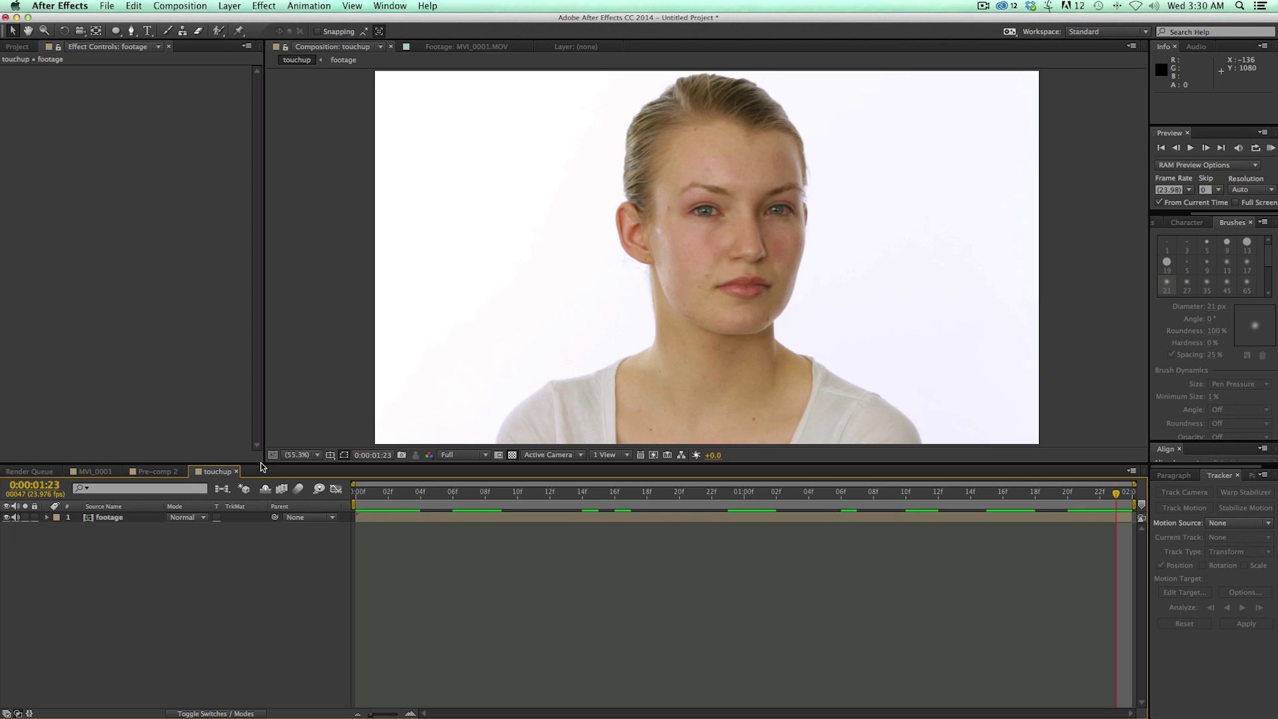
left_click_drag(263, 468, 266, 519)
left_click(372, 542)
left_click_drag(390, 546, 1141, 561)
key("space")
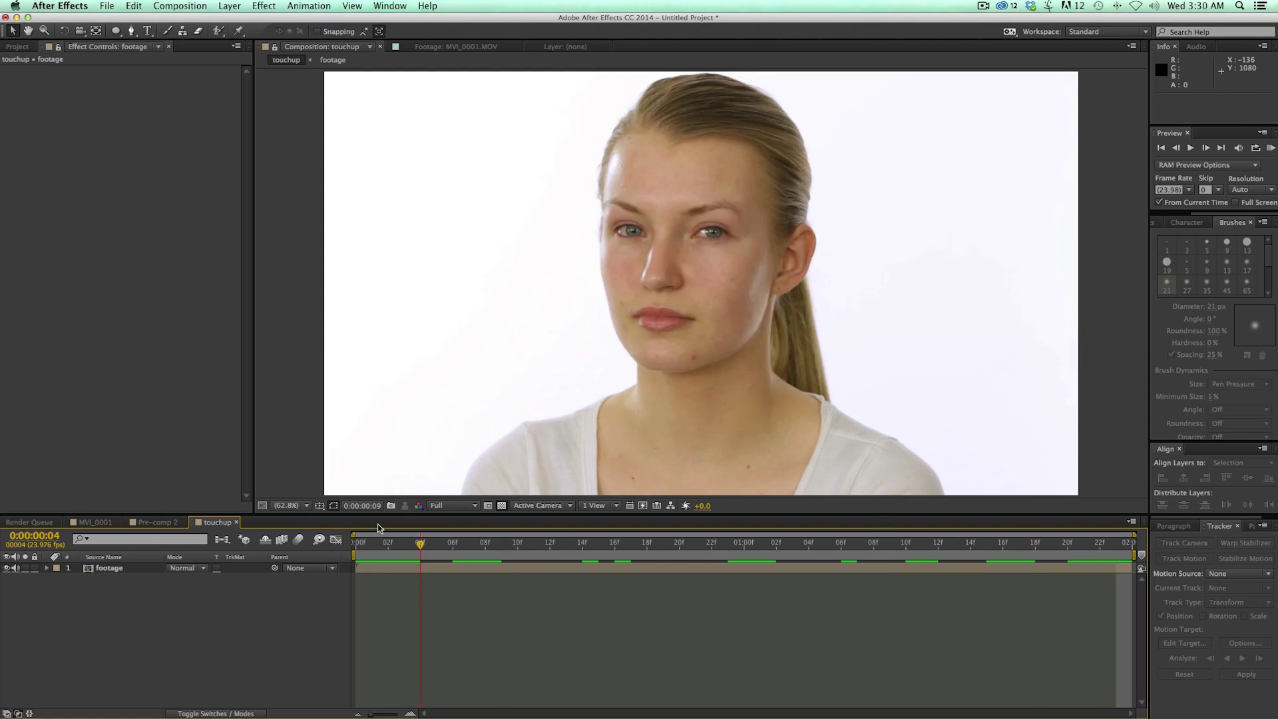
key("Home")
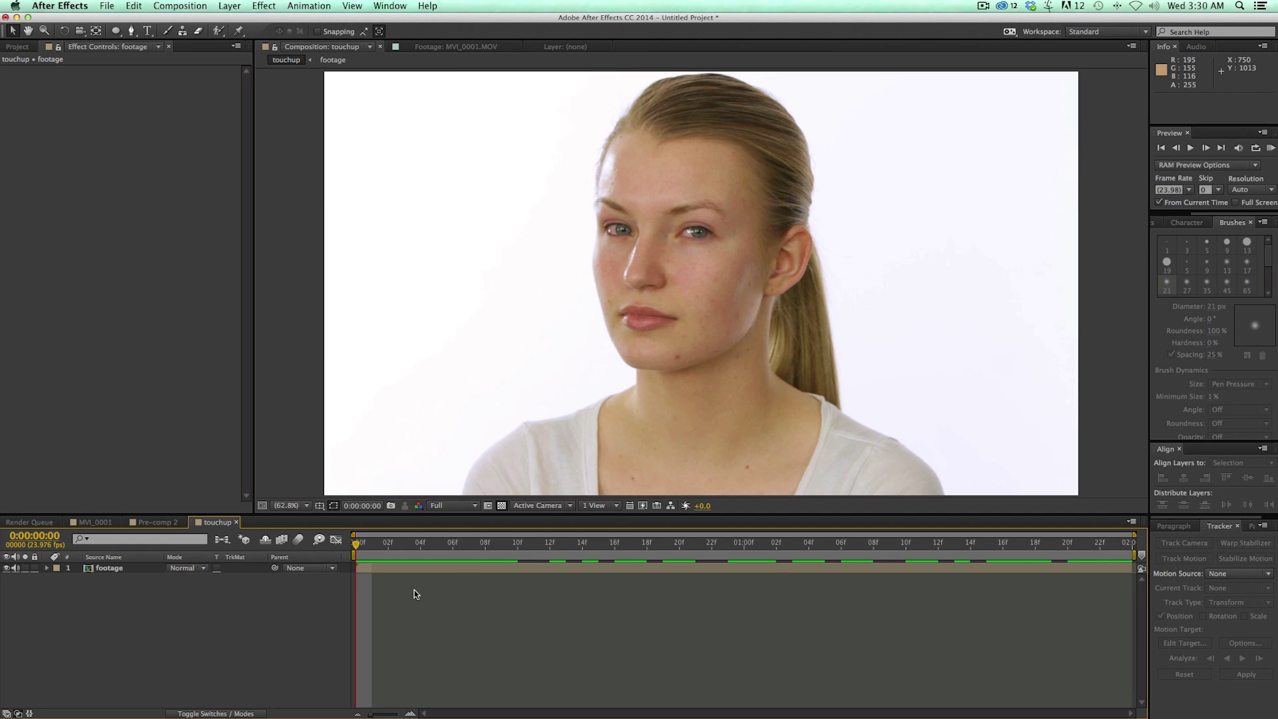
left_click_drag(414, 552, 193, 548)
key("space")
key("space")
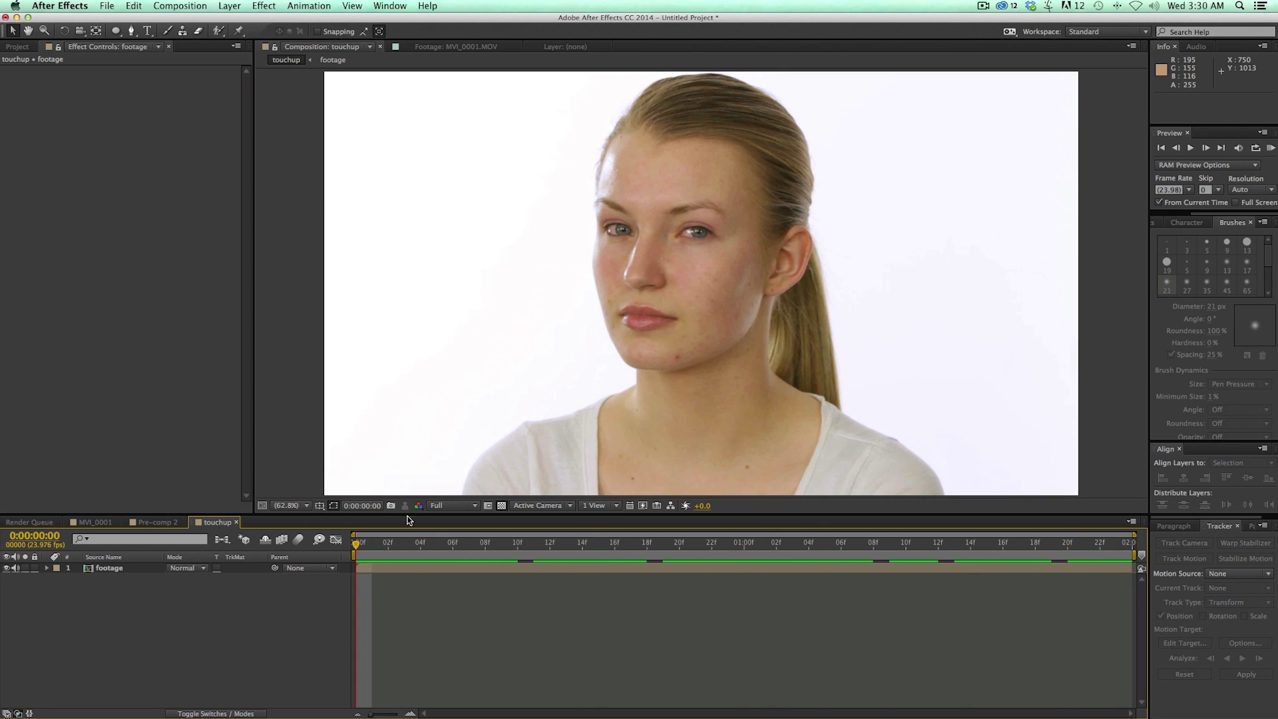
Duplicate the footage layer and rename the upper copy eyes.
left_click(378, 569)
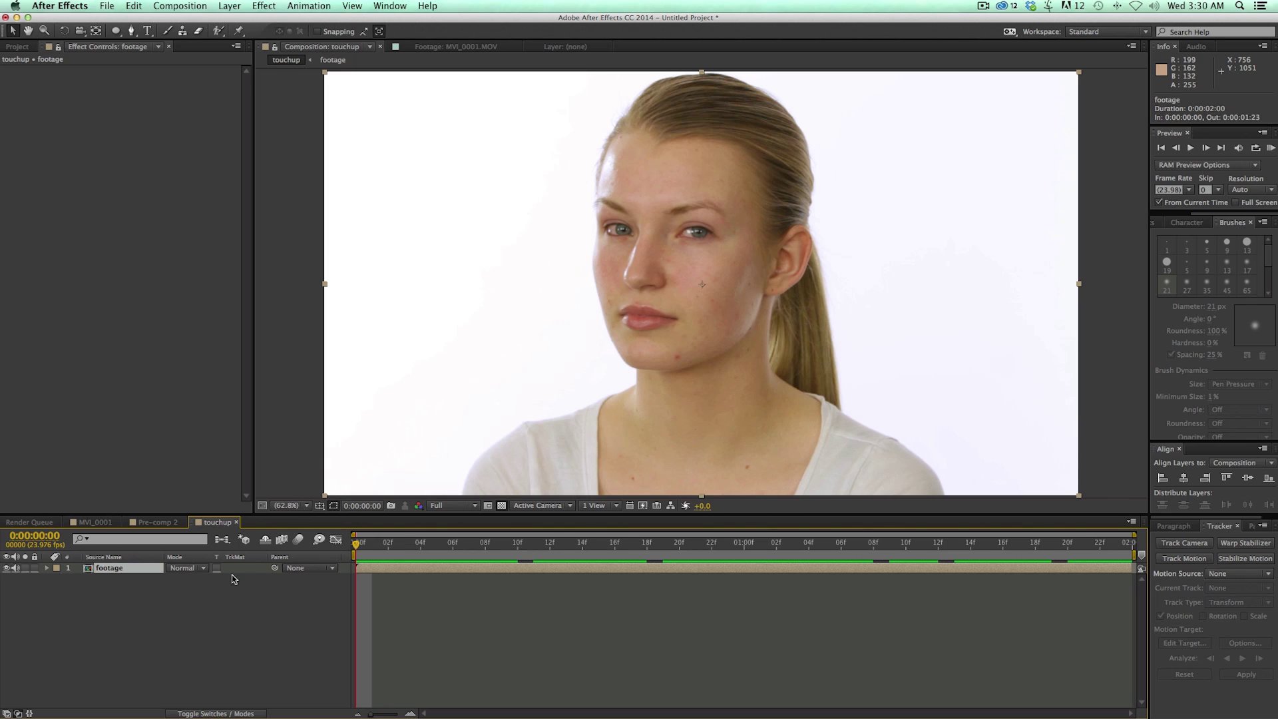
key("super+d")
key("Return")
type("e")
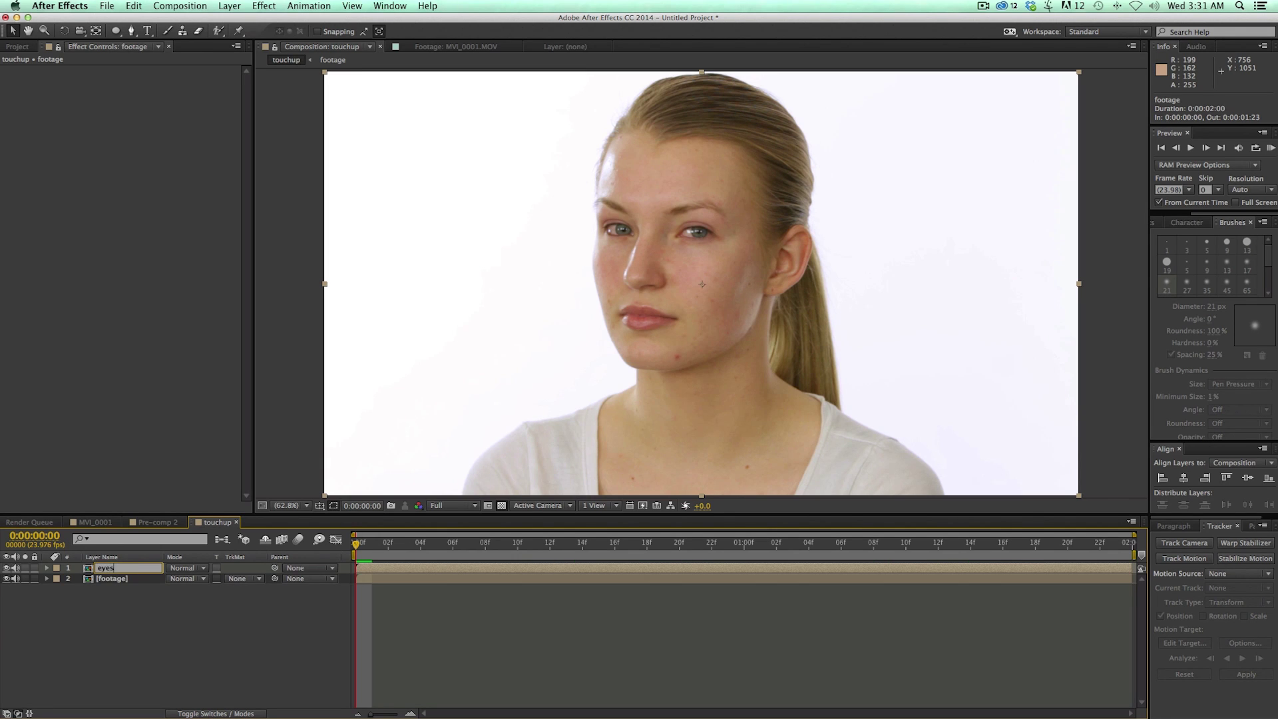
type("yes")
key("Return")
At 0:00:01:01, draw one closed mask around both eyes on the eyes layer, joined by a very thin bridge across the nose.
left_click_drag(497, 547, 746, 554)
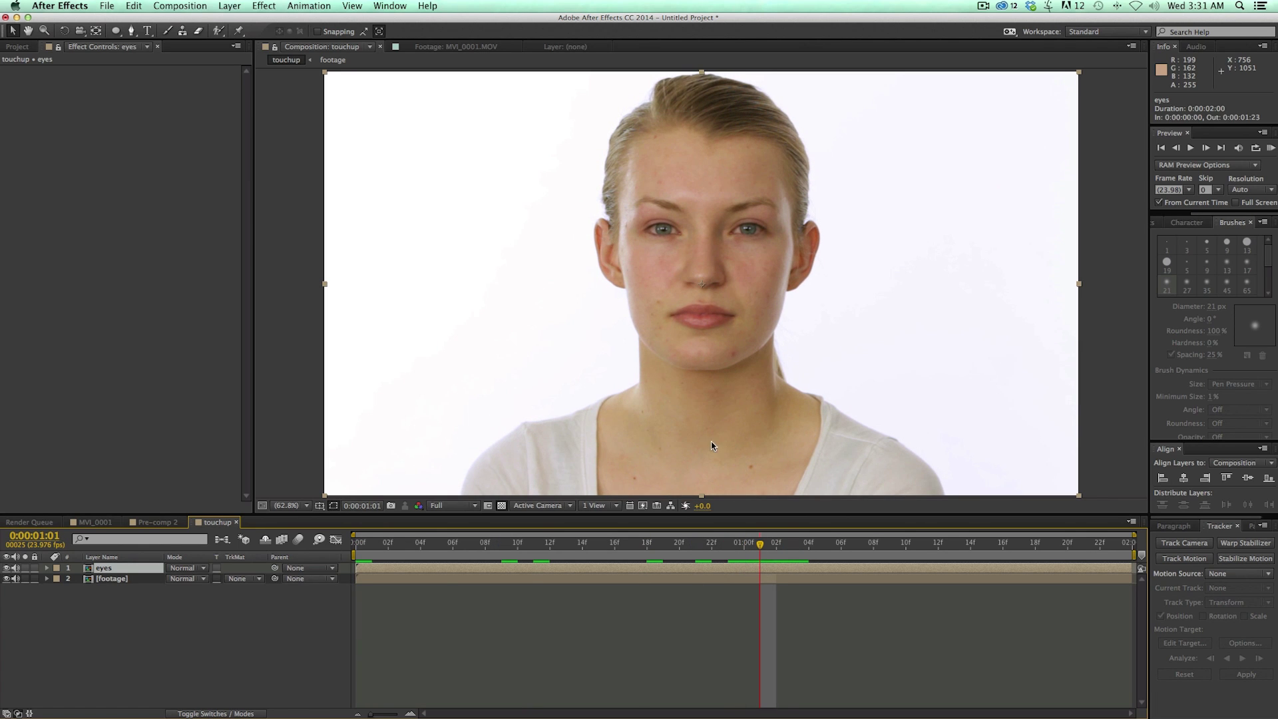
key("period")
key("period")
key("period")
key("period")
key("v")
key("slash")
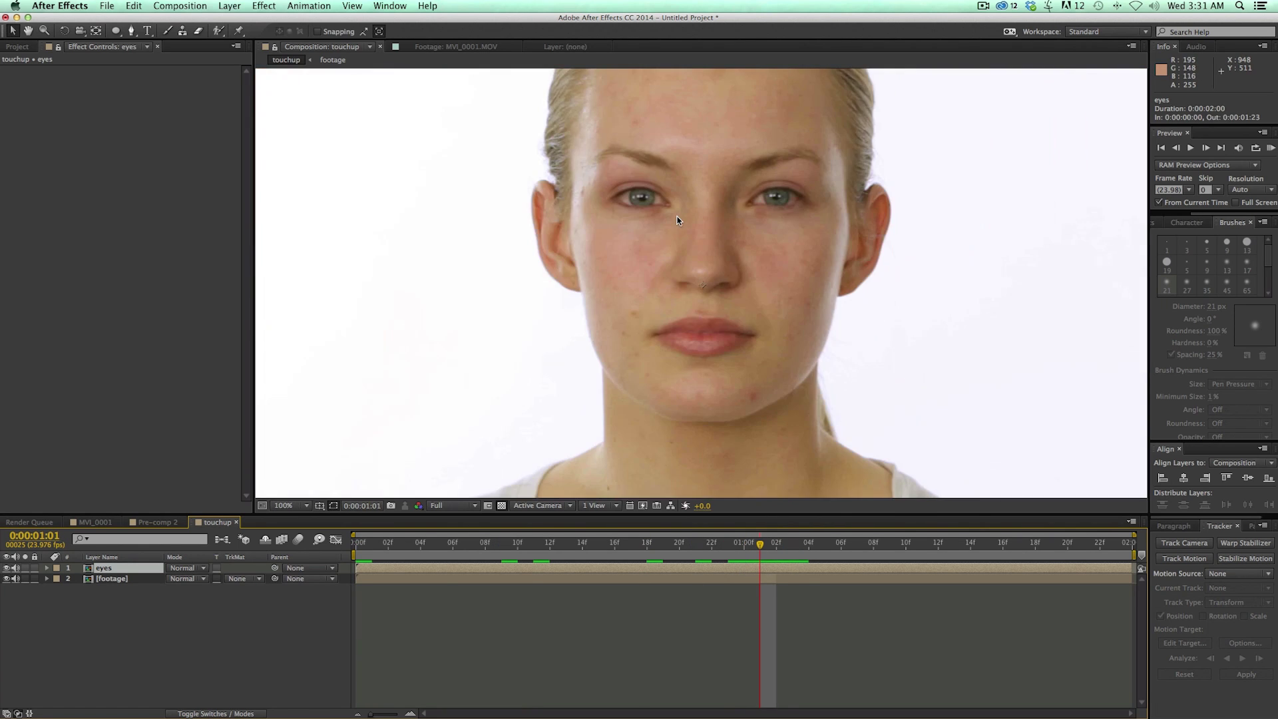
key("period")
left_click_drag(678, 220, 678, 342)
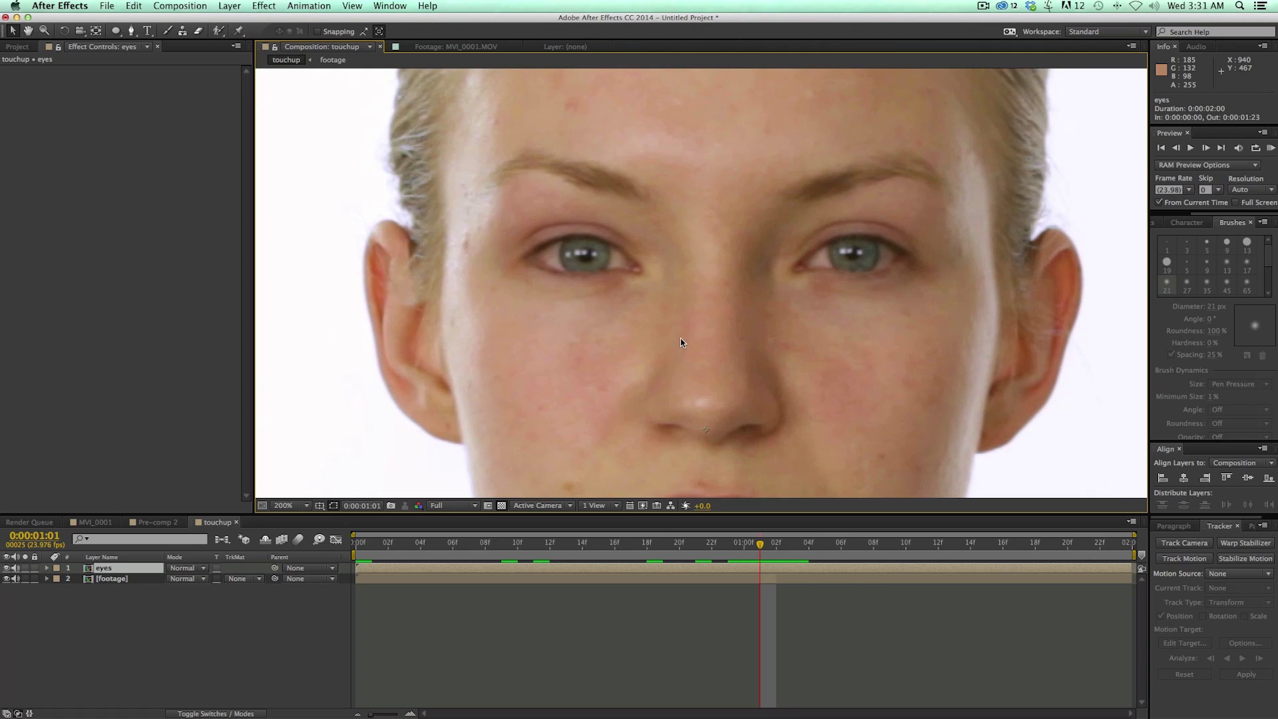
left_click(133, 31)
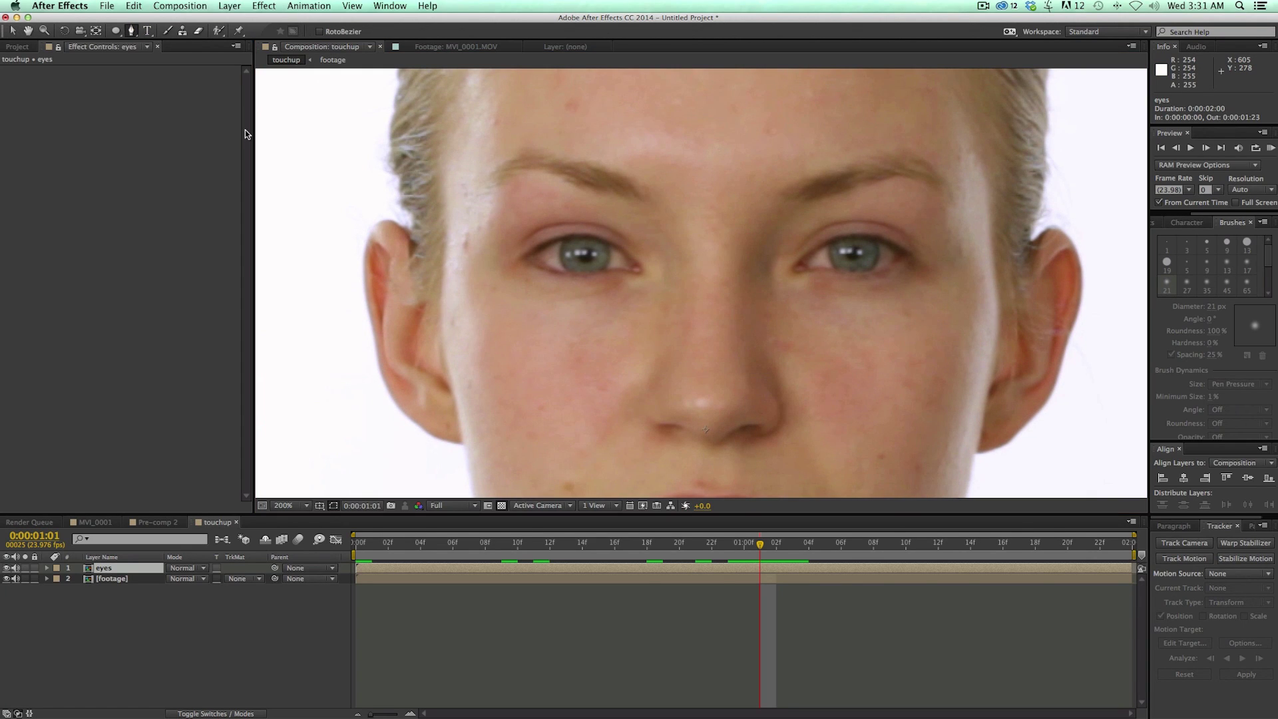
left_click(652, 284)
left_click(603, 291)
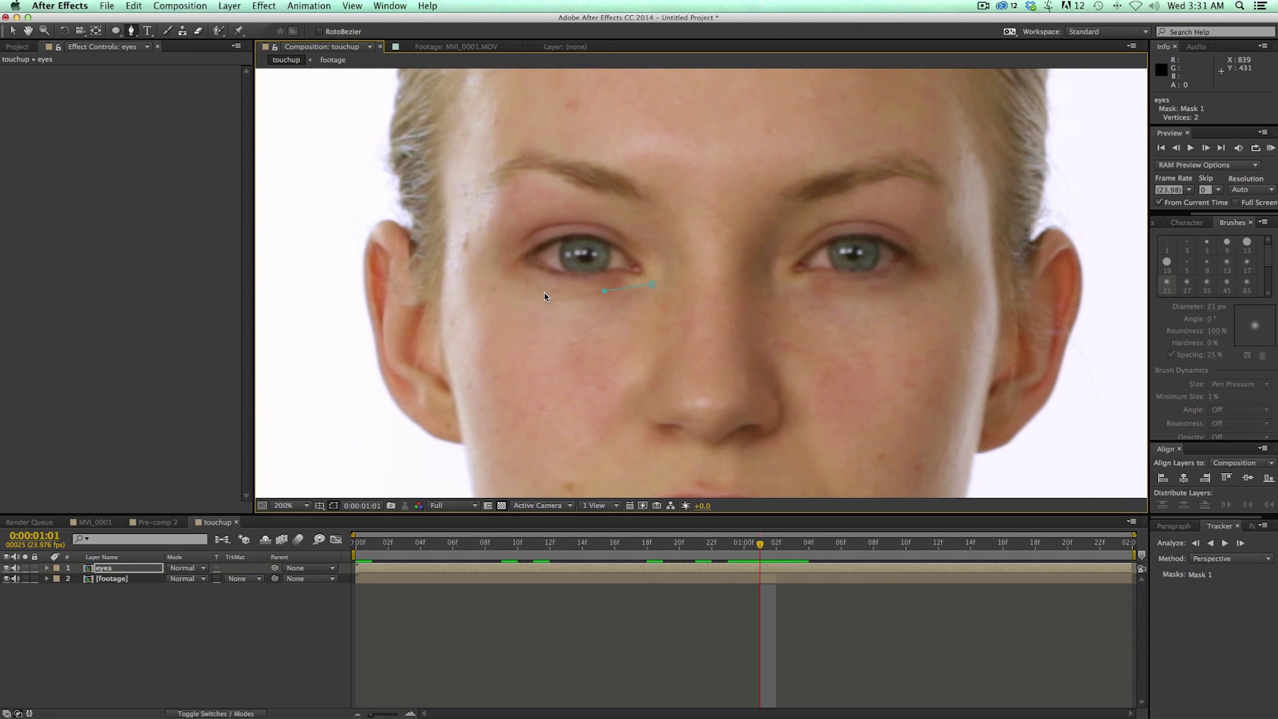
left_click(504, 189)
left_click(563, 183)
left_click(789, 281)
left_click(659, 277)
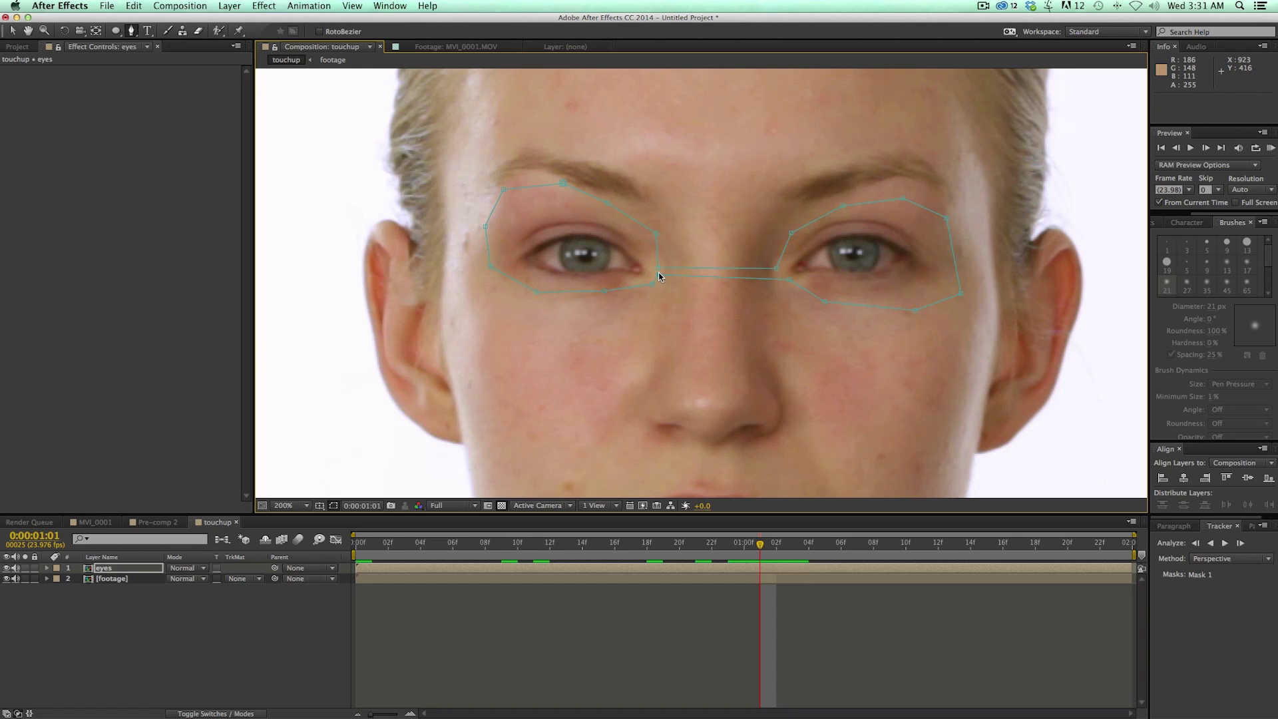
left_click_drag(789, 280, 776, 272)
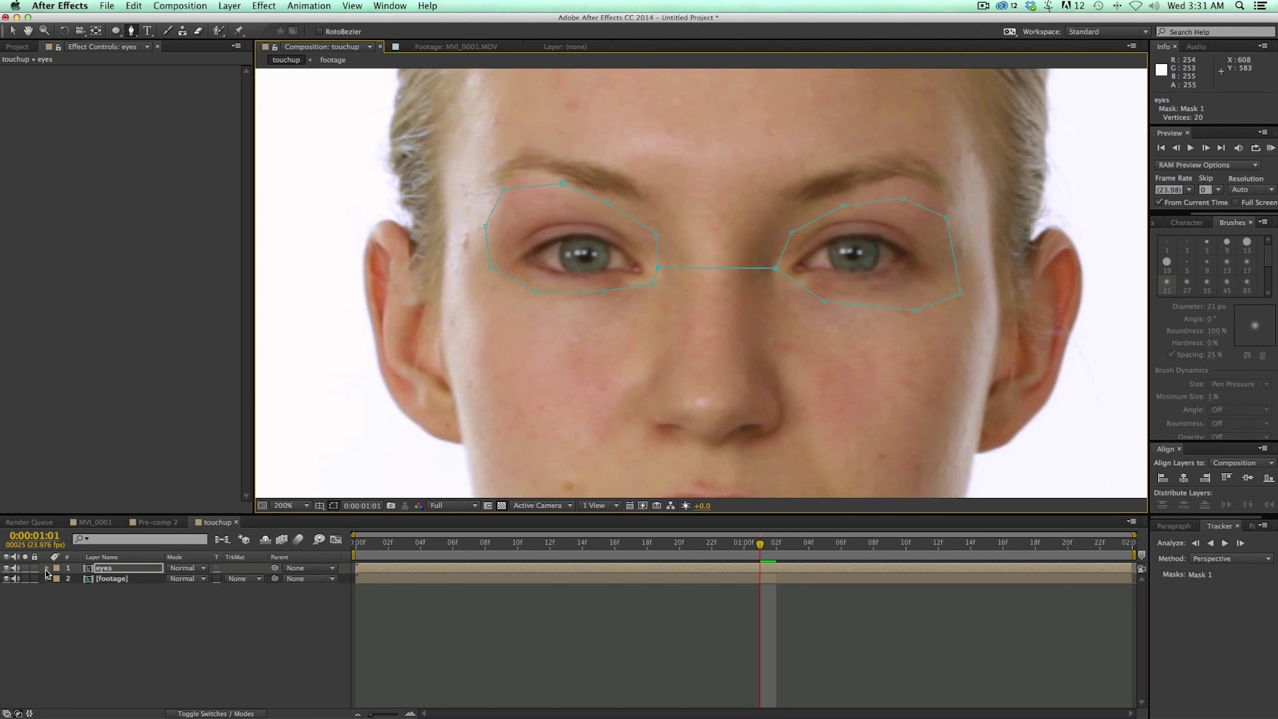
Reveal the eyes layer's mask path and track Mask 1 backward from 0:00:01:01 using the Perspective method.
key("comma")
key("comma")
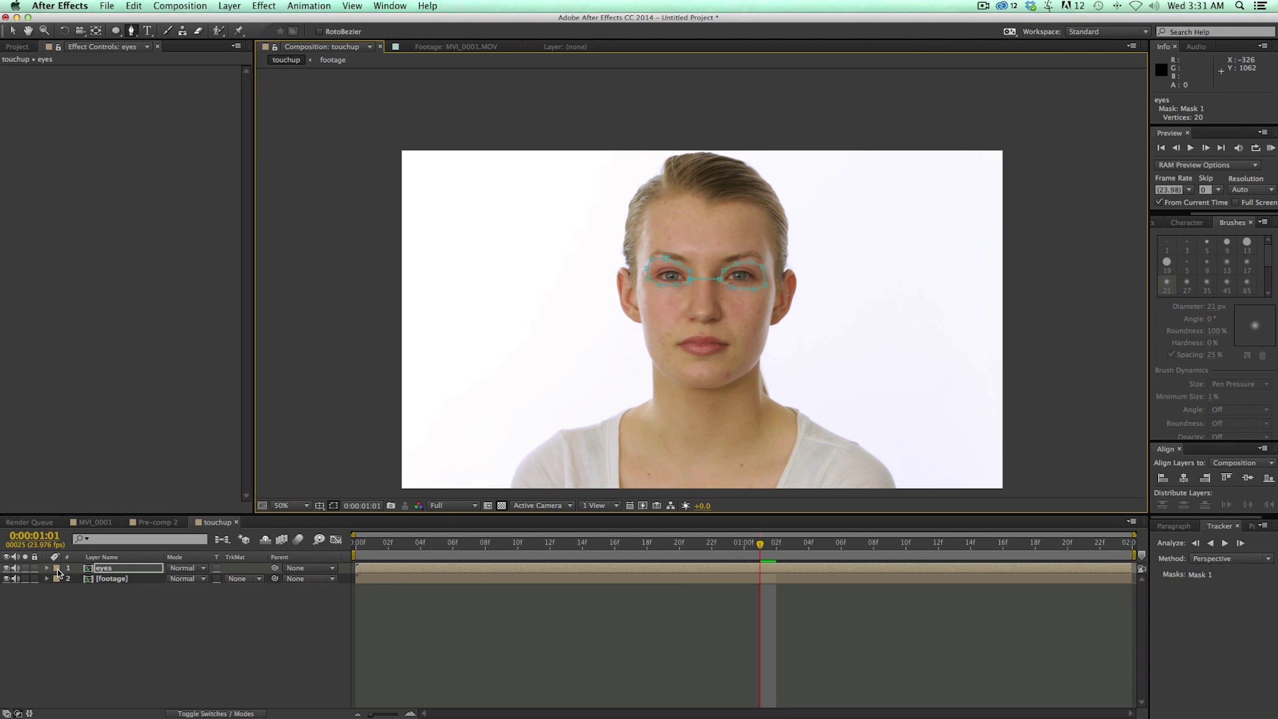
key("m")
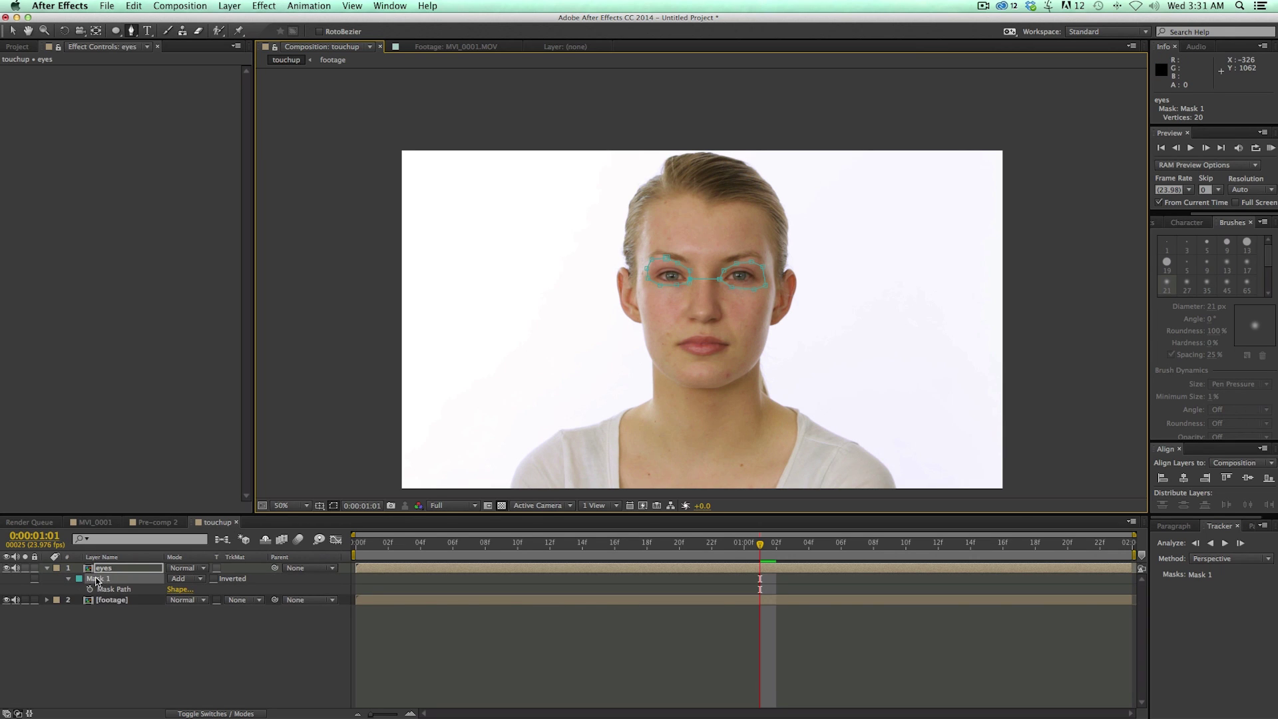
left_click_drag(117, 589, 153, 592)
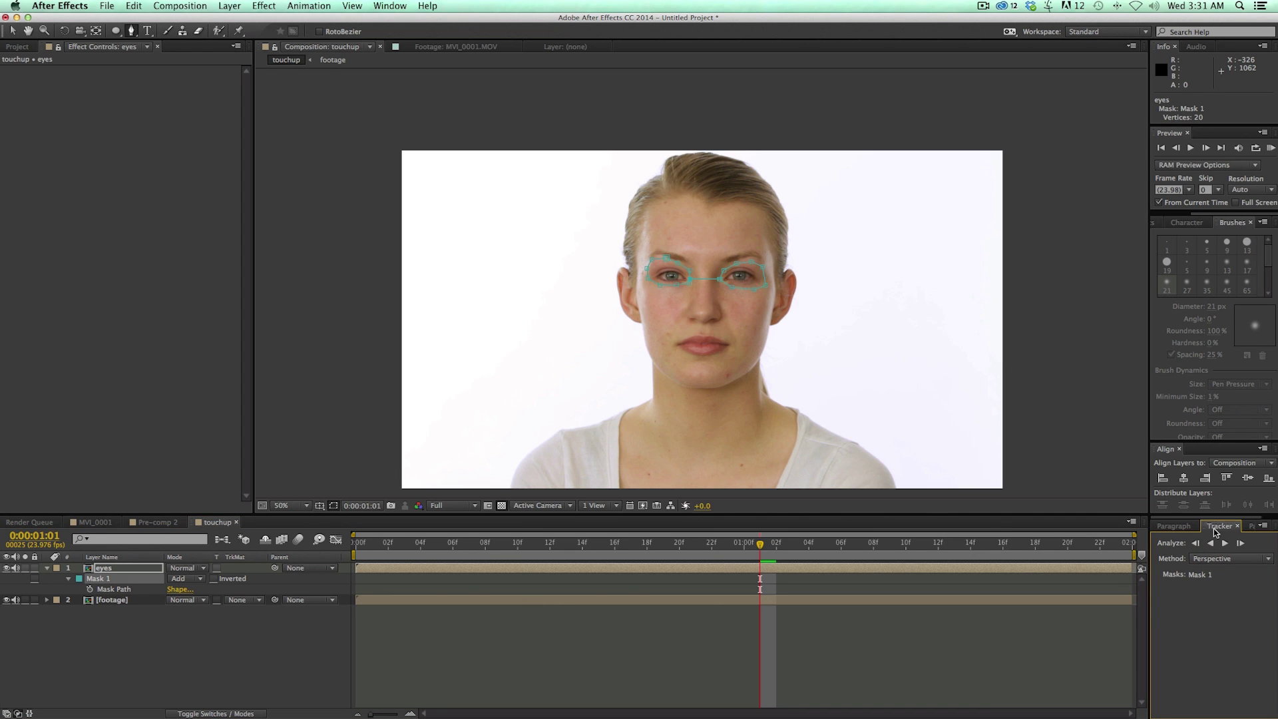
left_click(1226, 557)
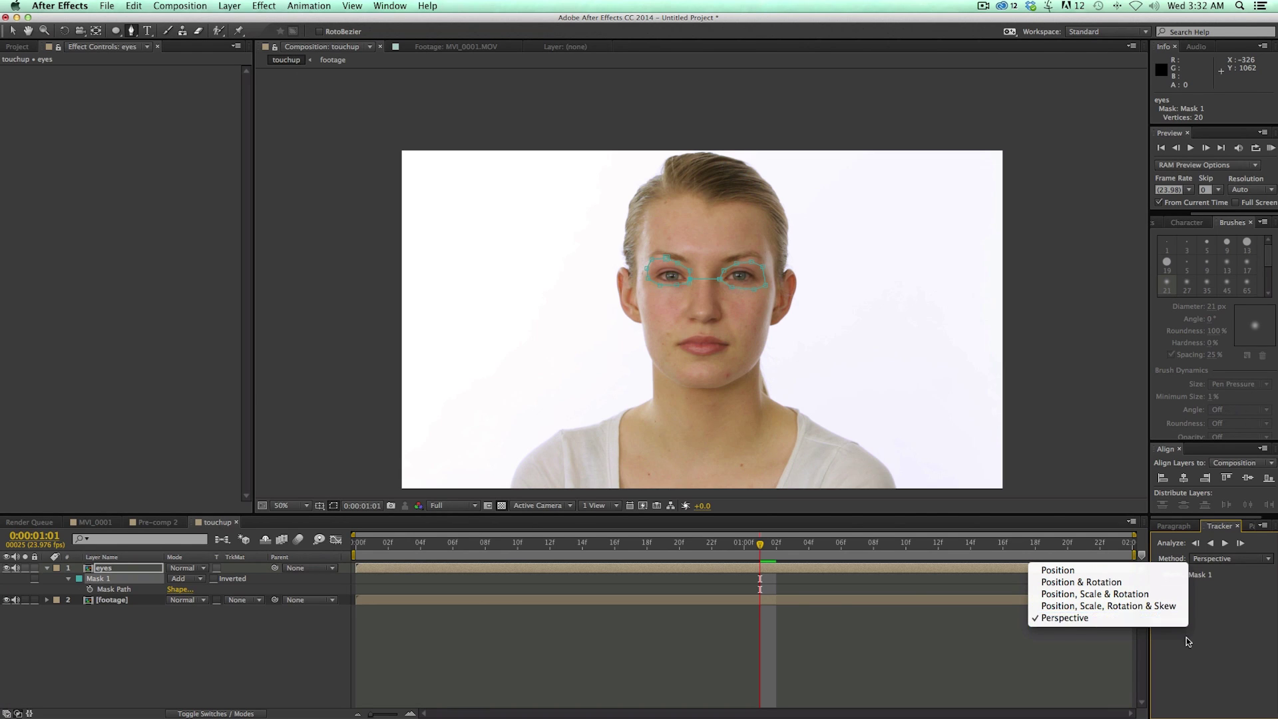
left_click(1222, 565)
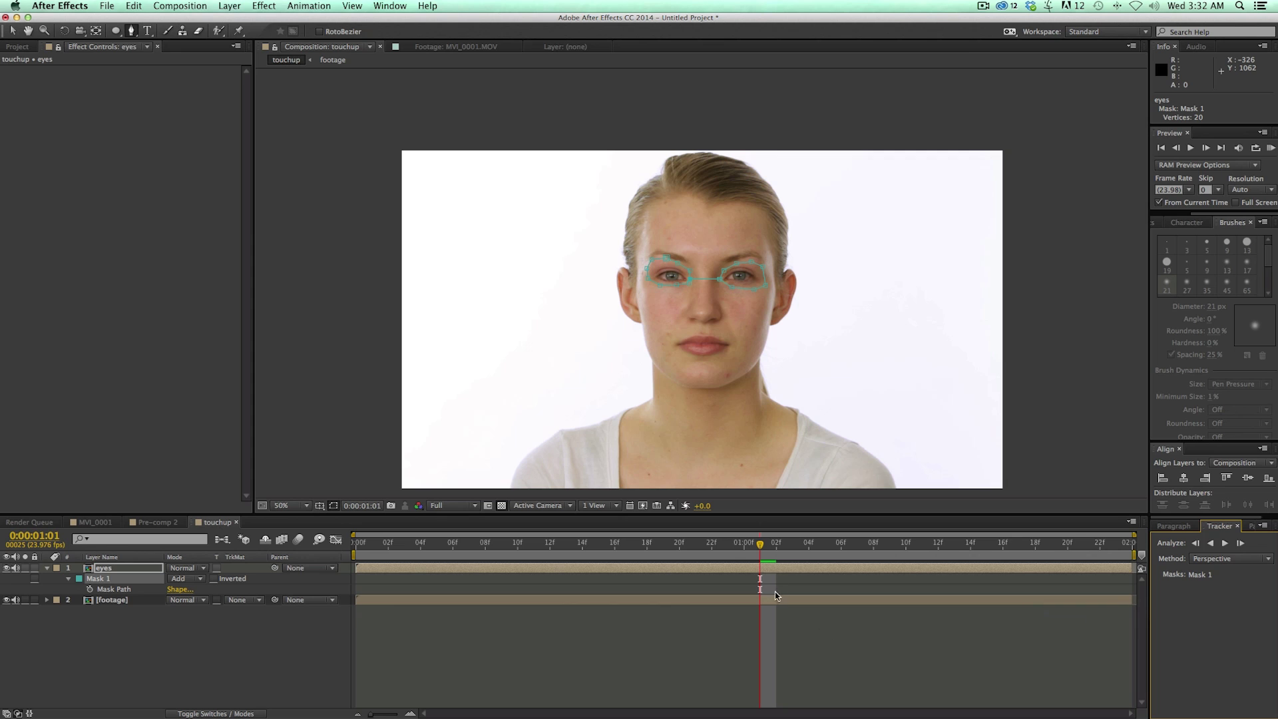
left_click(1213, 544)
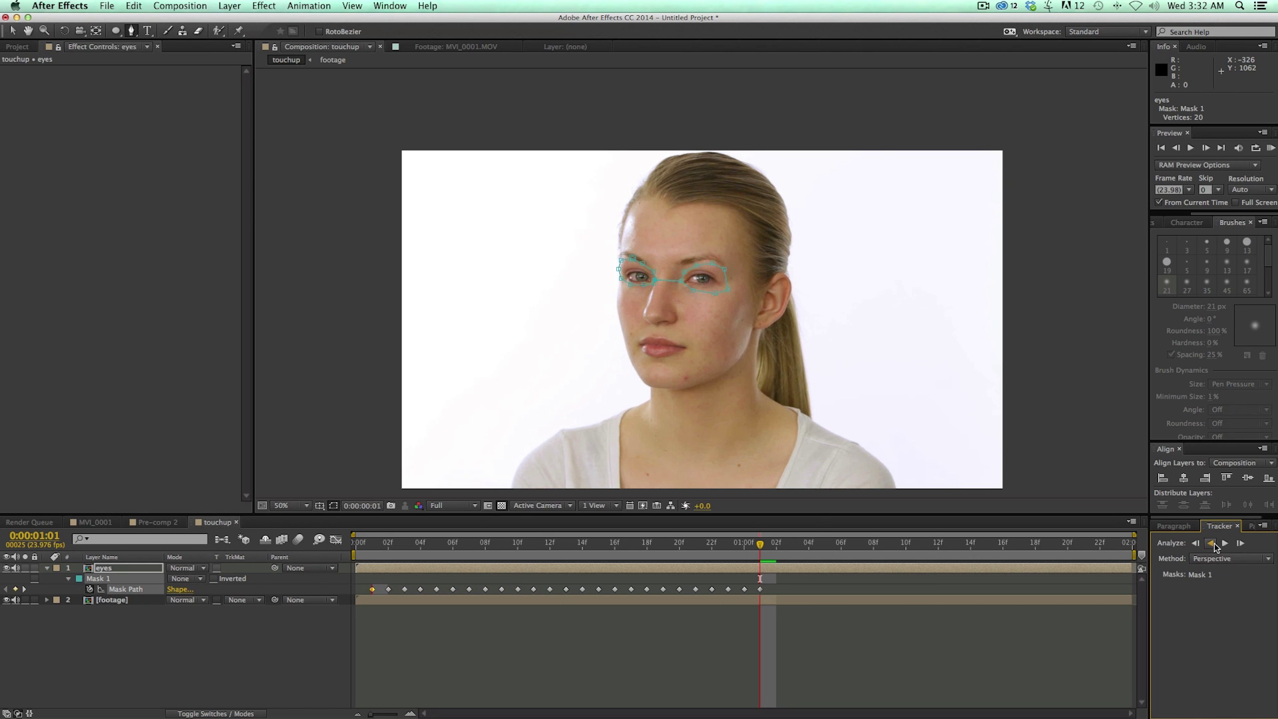
Check the backward track, track Mask 1 forward from 0:00:01:01 to the clip's end, and return to 0:00:01:01.
left_click_drag(653, 557, 501, 560)
key("space")
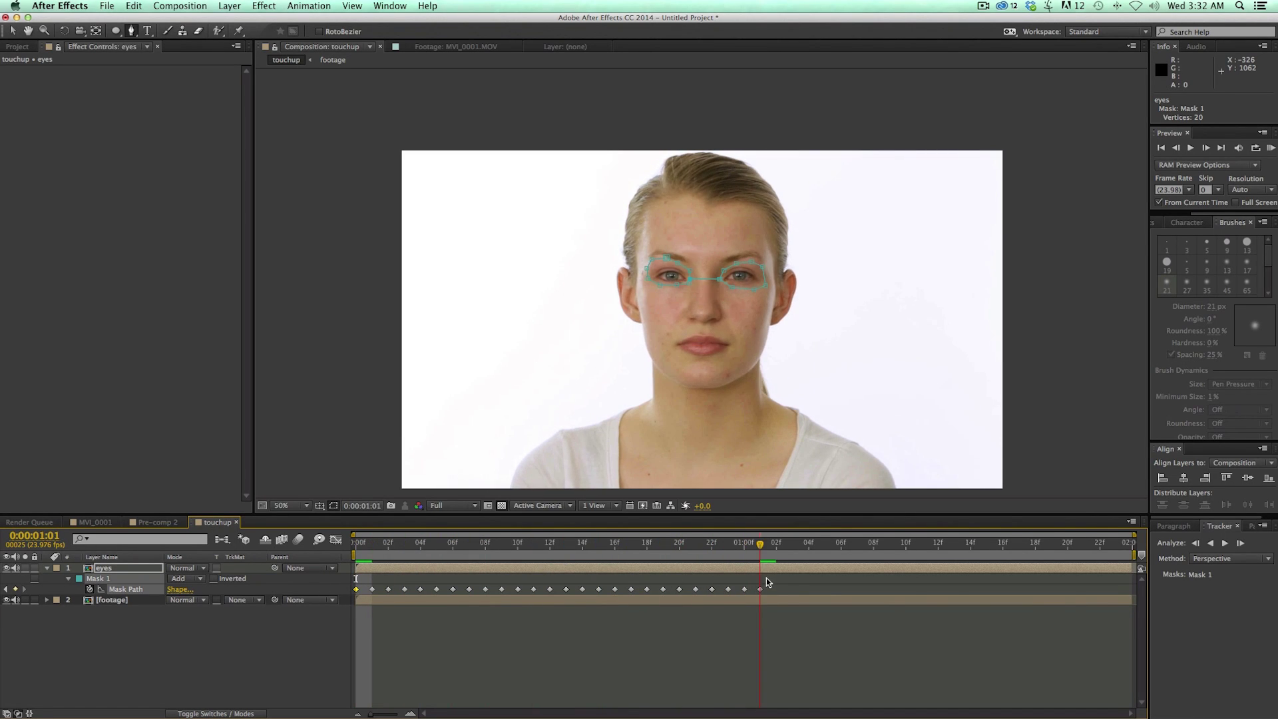
key("space")
left_click(1226, 544)
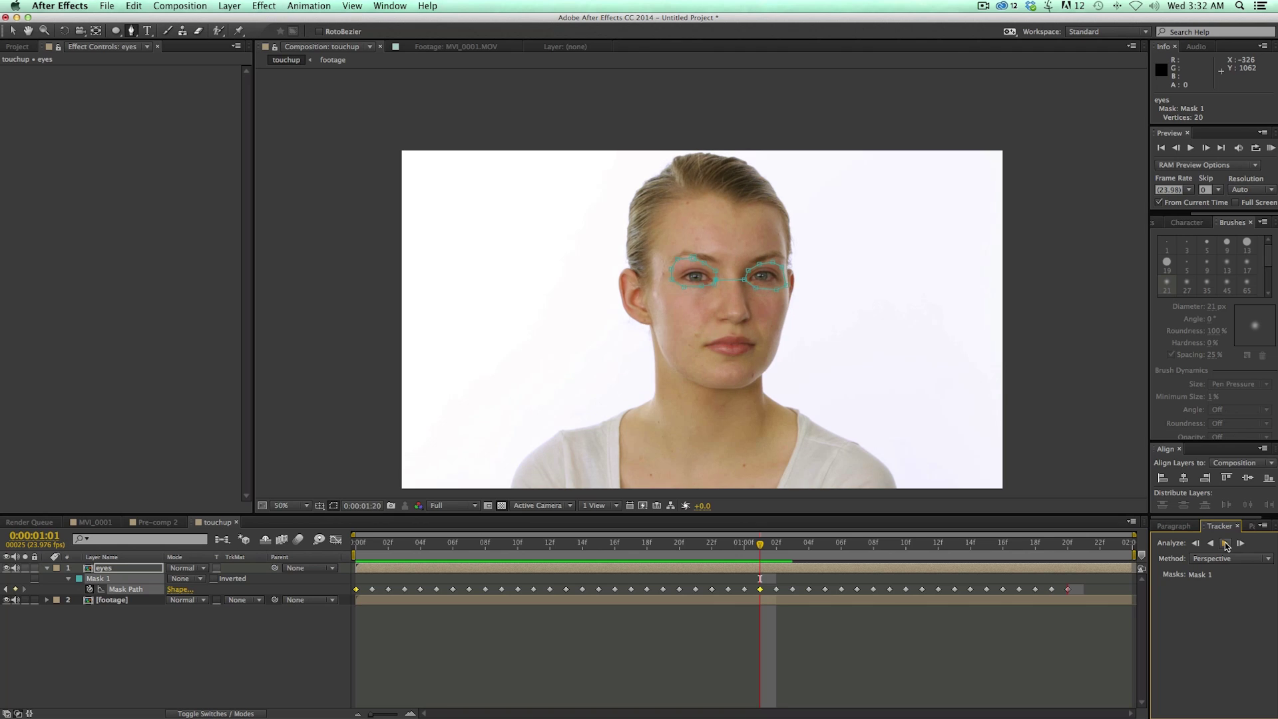
key("Page_Up")
key("Page_Up")
key("Page_Up")
key("Page_Up")
key("Page_Up")
key("Page_Up")
key("Page_Up")
key("Page_Up")
key("Page_Up")
key("Page_Up")
key("Page_Up")
key("Page_Up")
key("Page_Up")
key("Page_Up")
key("Page_Up")
key("Page_Up")
key("Page_Up")
key("Page_Up")
key("Page_Up")
key("Page_Up")
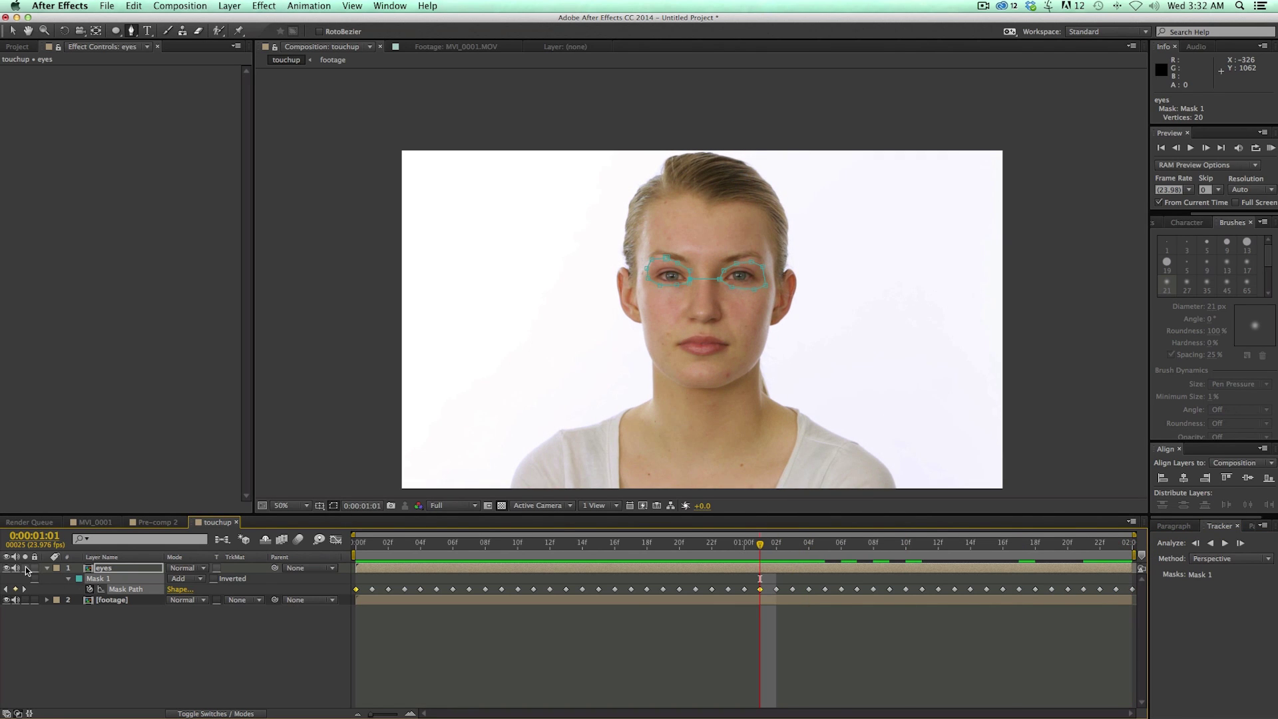
Solo the eyes layer and set its mask feather to 14 pixels.
left_click(26, 569)
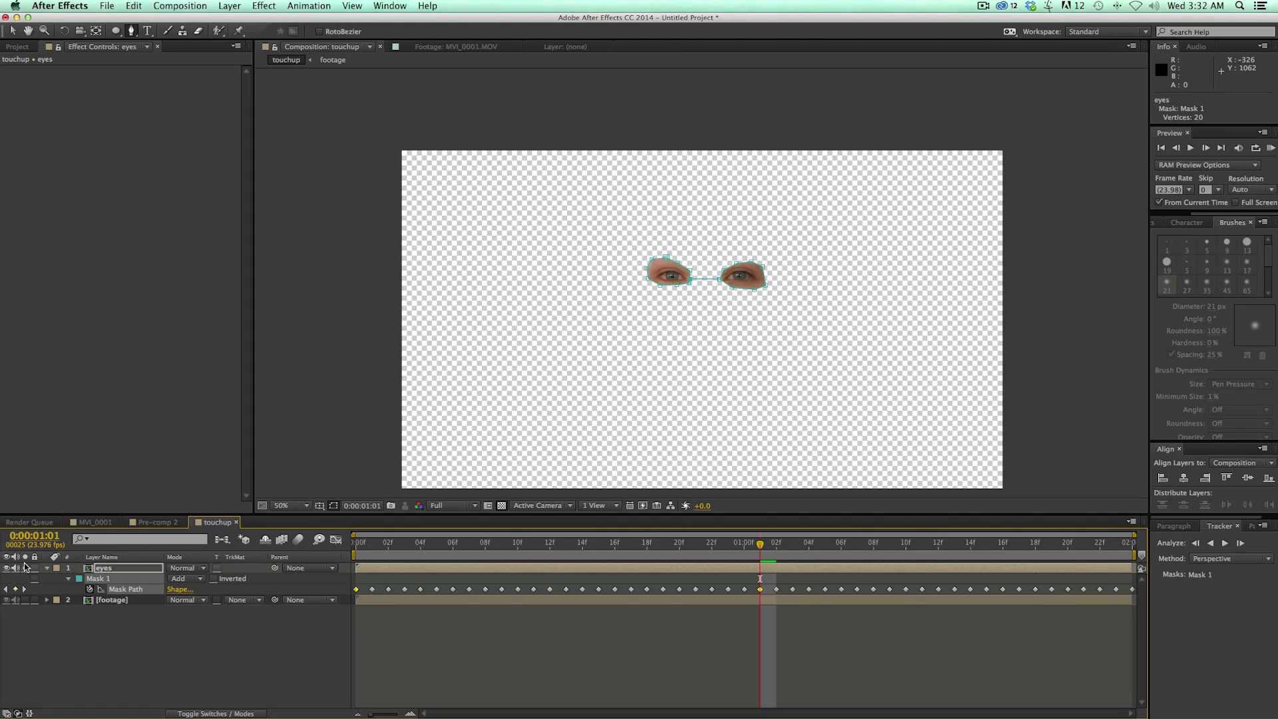
left_click(26, 569)
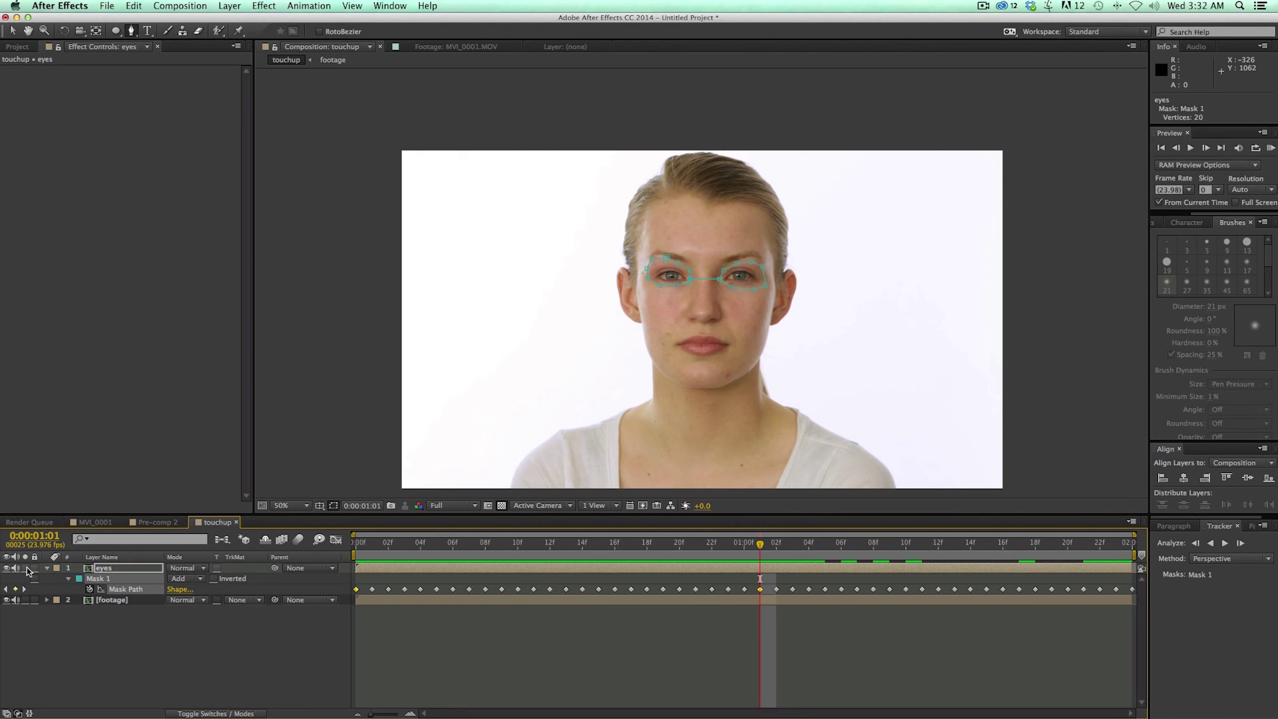
left_click(26, 569)
scroll(756, 282, "up", 4)
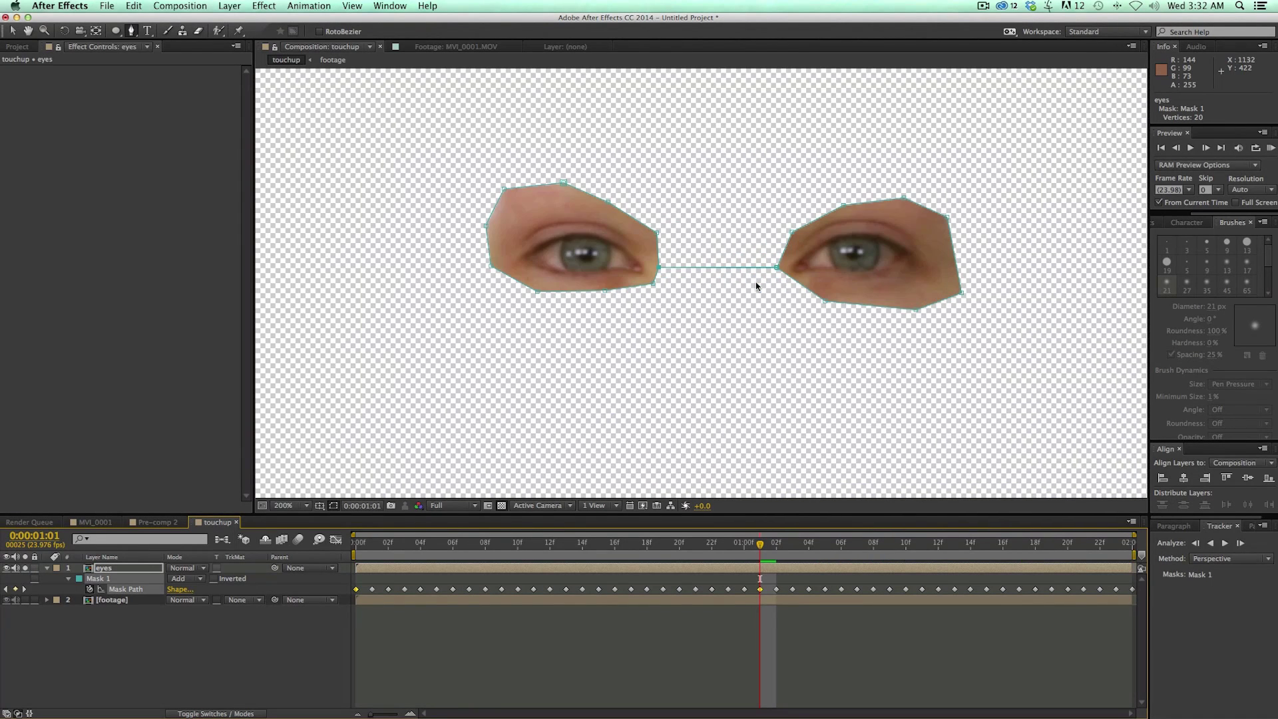
left_click(715, 569)
key("f")
left_click_drag(200, 591, 206, 591)
left_click(567, 639)
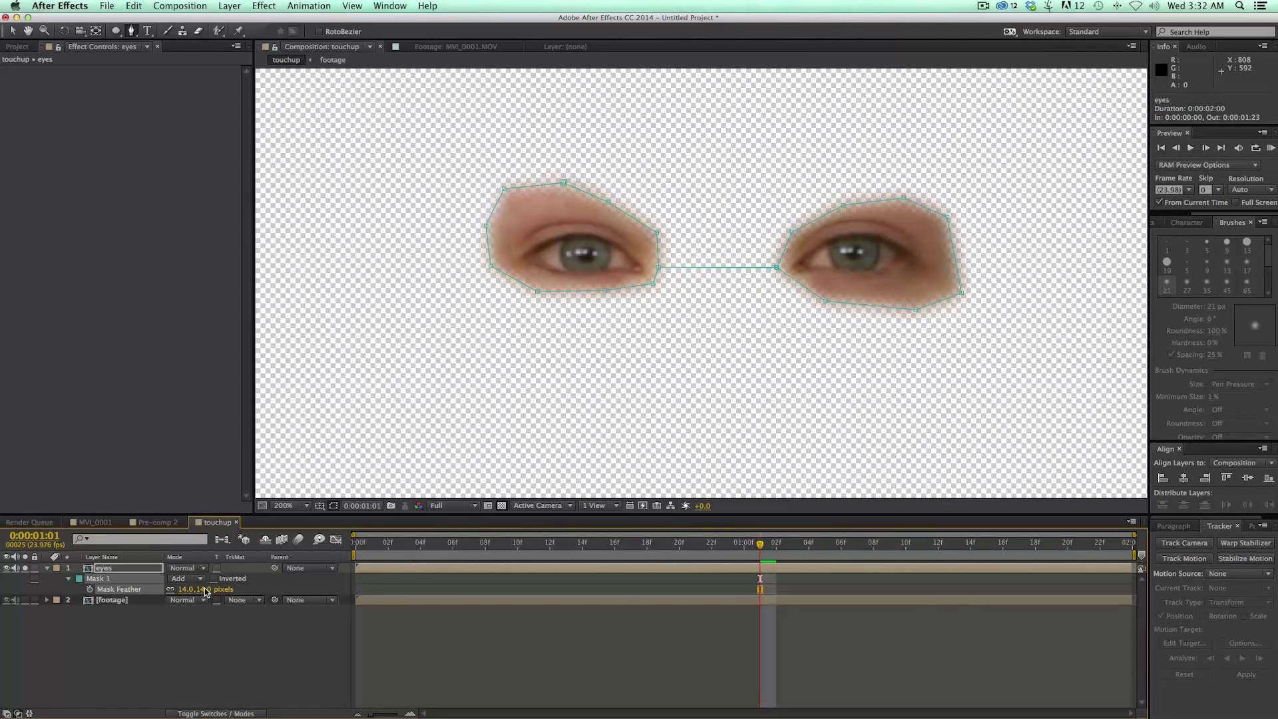
Apply the Curves effect to the eyes layer and slightly lower the highlight end of the Red channel.
left_click(750, 570)
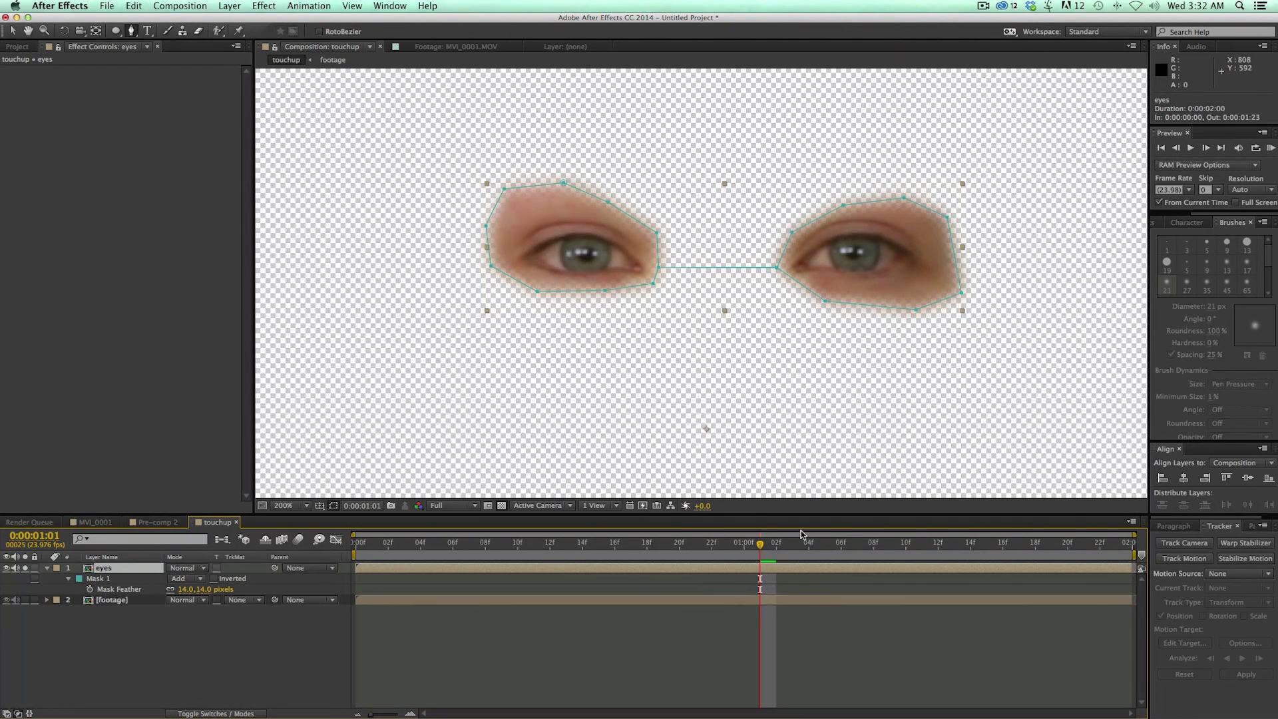
left_click(264, 6)
mouse_move(320, 126)
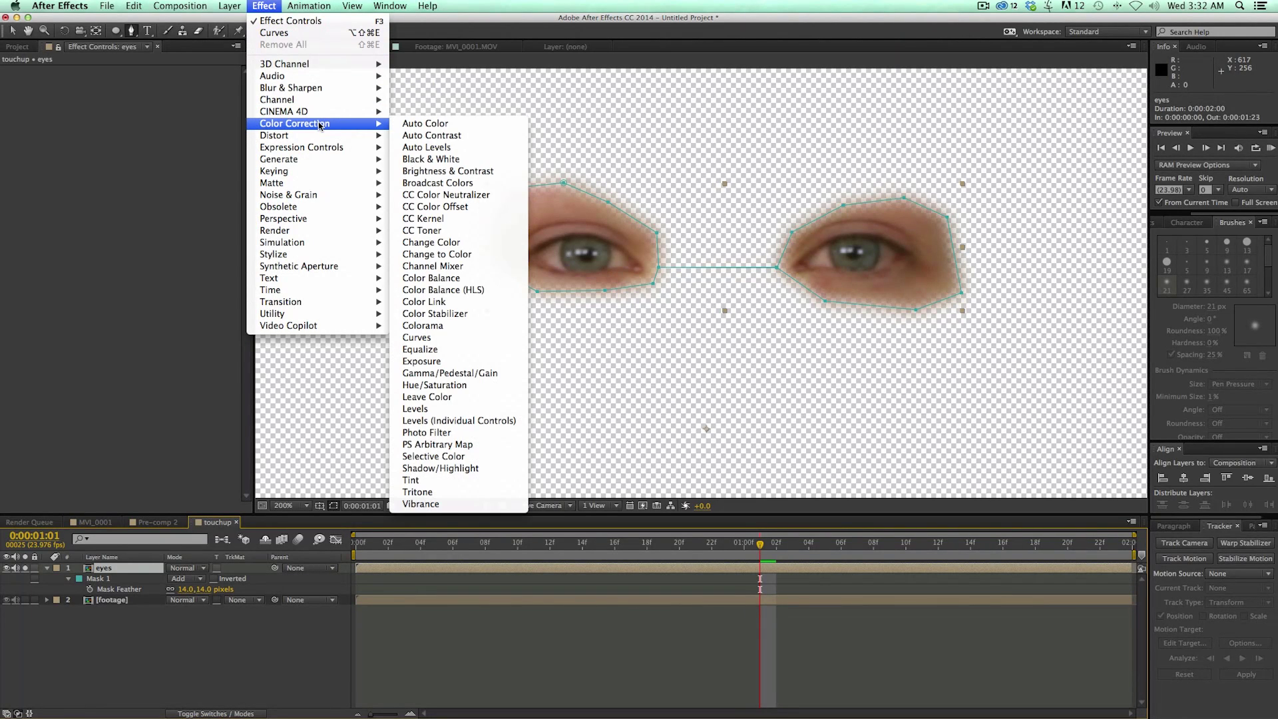
left_click(457, 338)
left_click(176, 82)
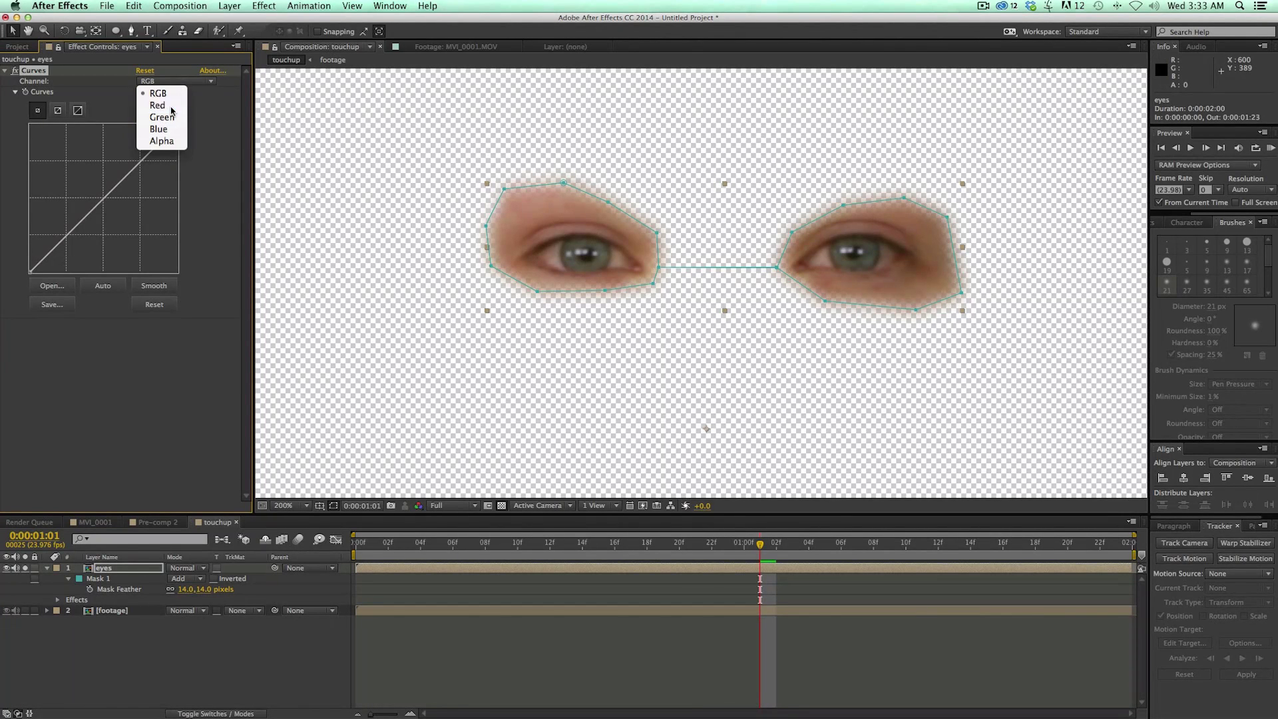
left_click(166, 105)
left_click_drag(179, 130, 183, 139)
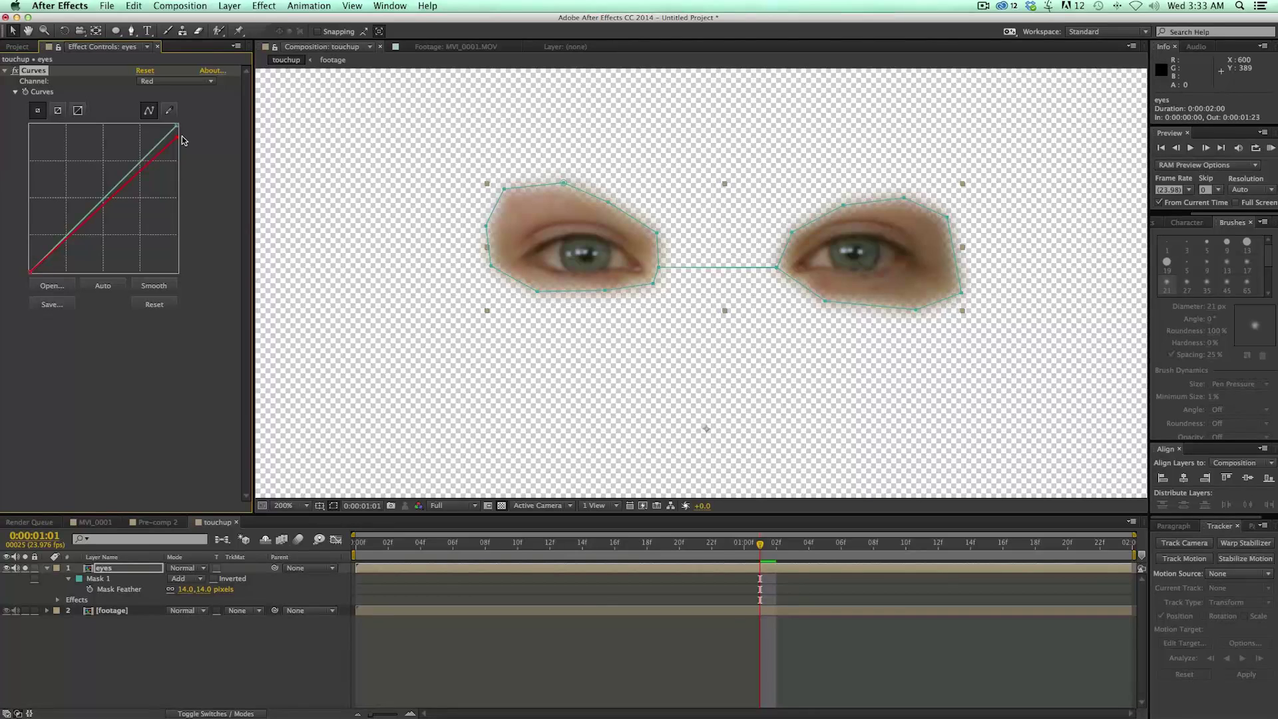
Unsolo the eyes layer, and in Curves slightly lower the Green channel's midtones and raise the RGB midtones.
left_click(25, 568)
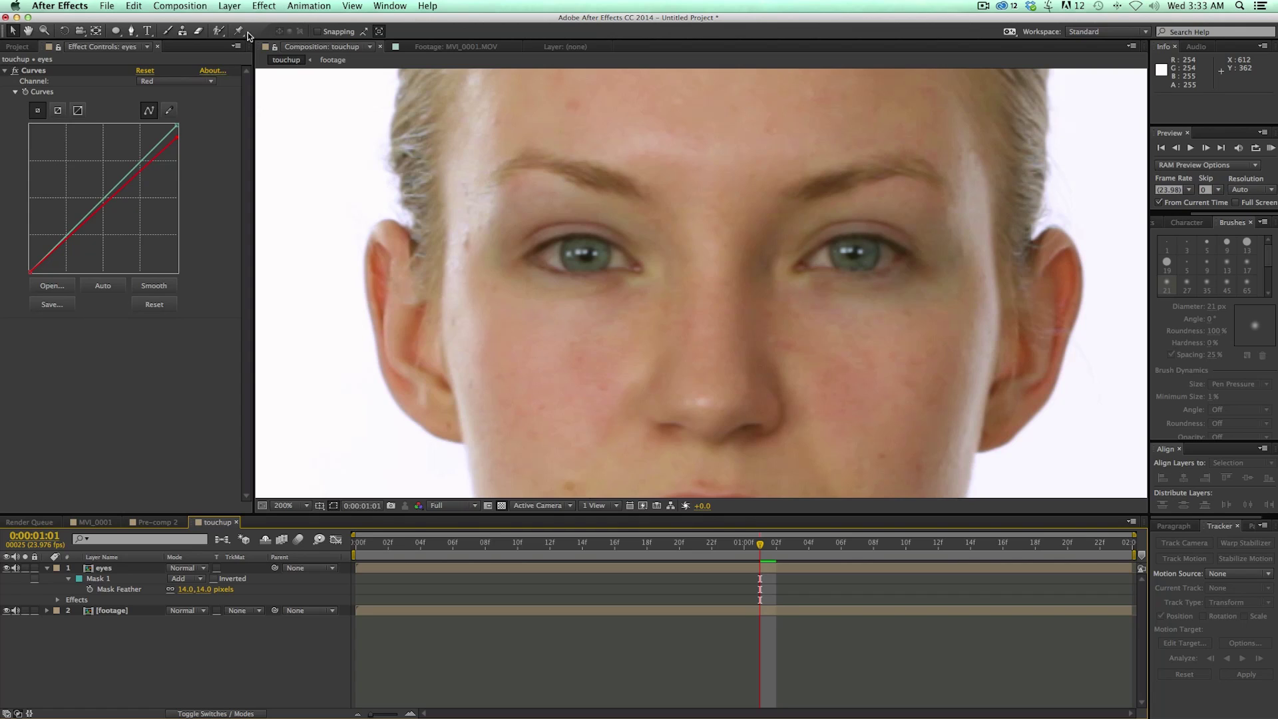
left_click(197, 82)
left_click(157, 122)
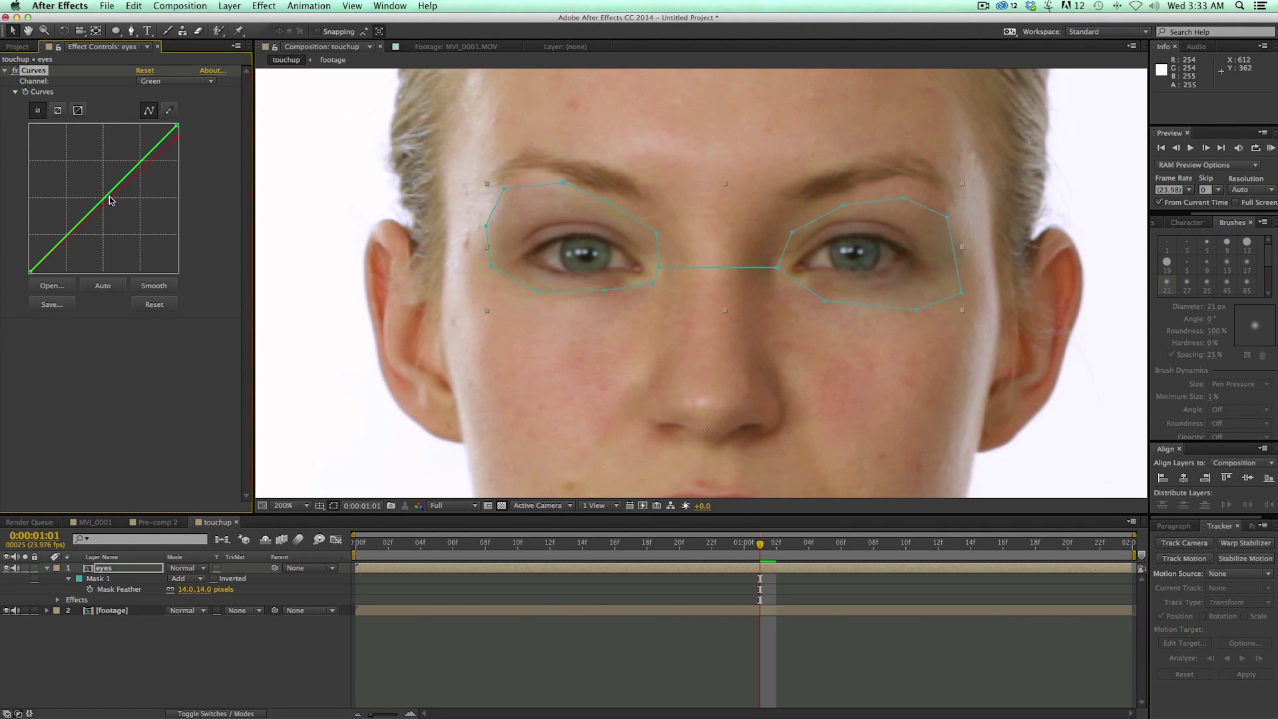
left_click(107, 201)
left_click(194, 83)
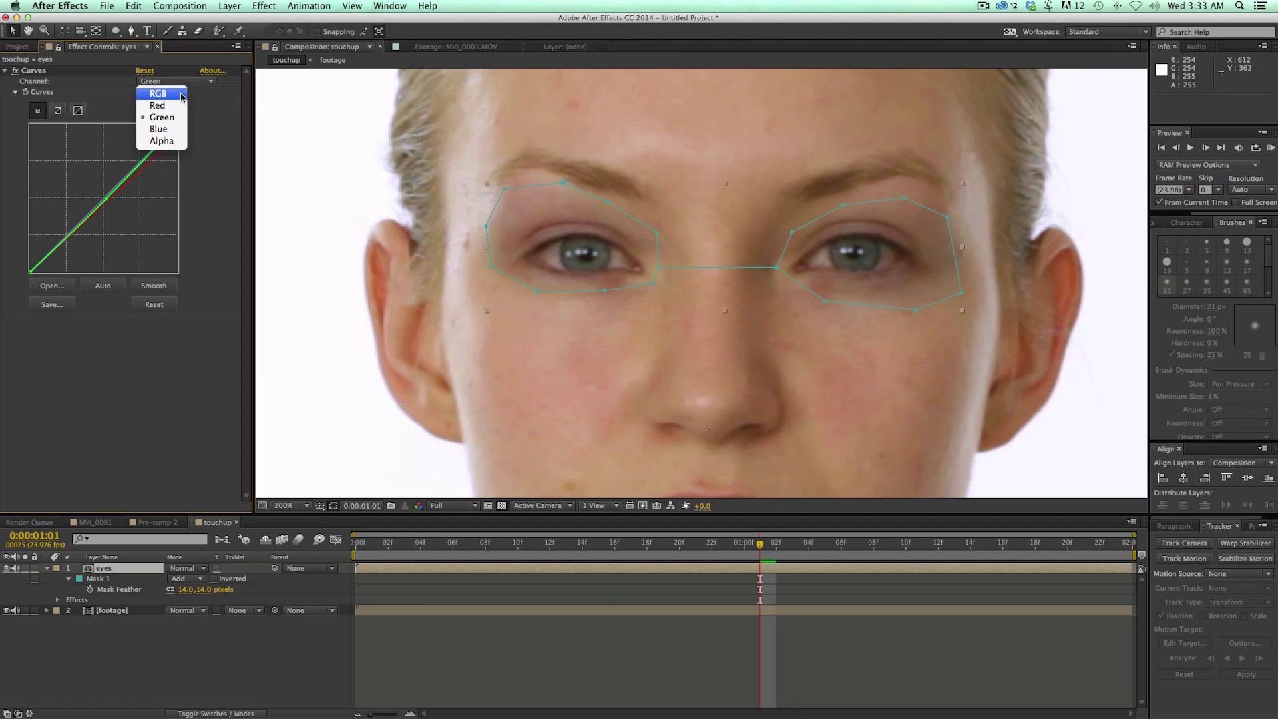
left_click(157, 93)
left_click_drag(110, 195, 102, 191)
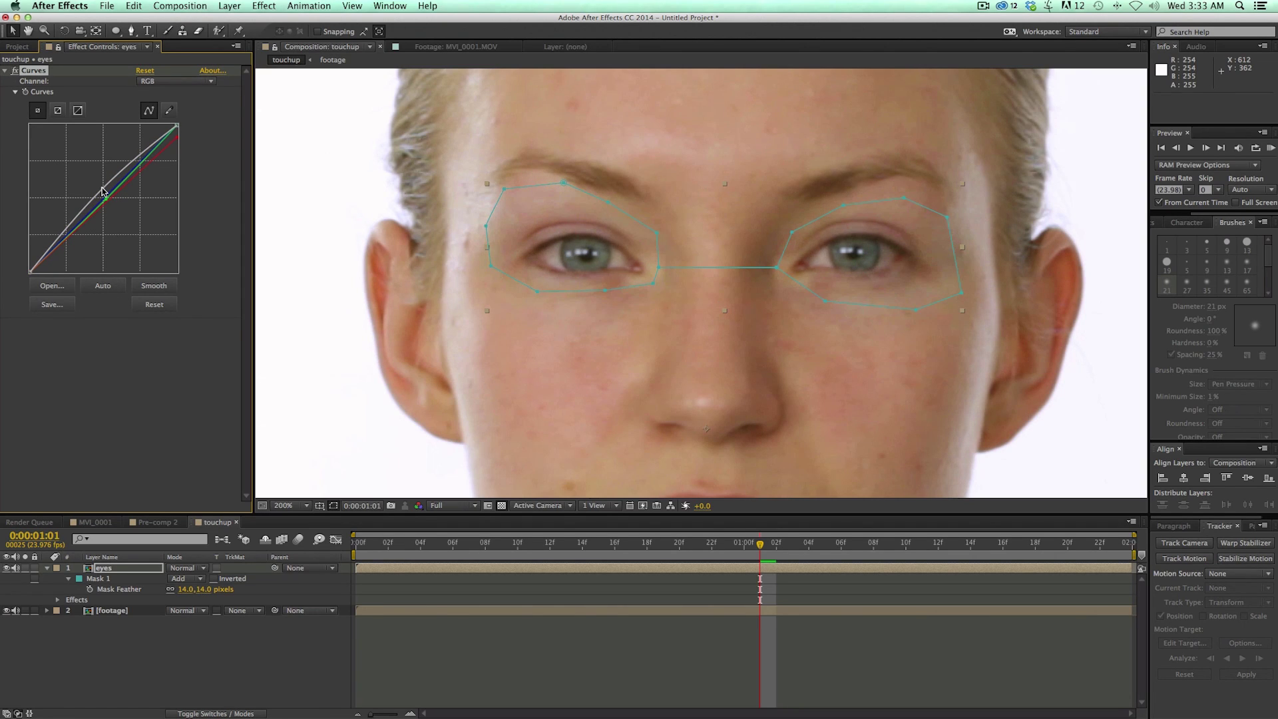
Set the eyes mask feather to 21 pixels and compare the face with and without the eyes layer.
left_click_drag(186, 593, 191, 593)
left_click(188, 651)
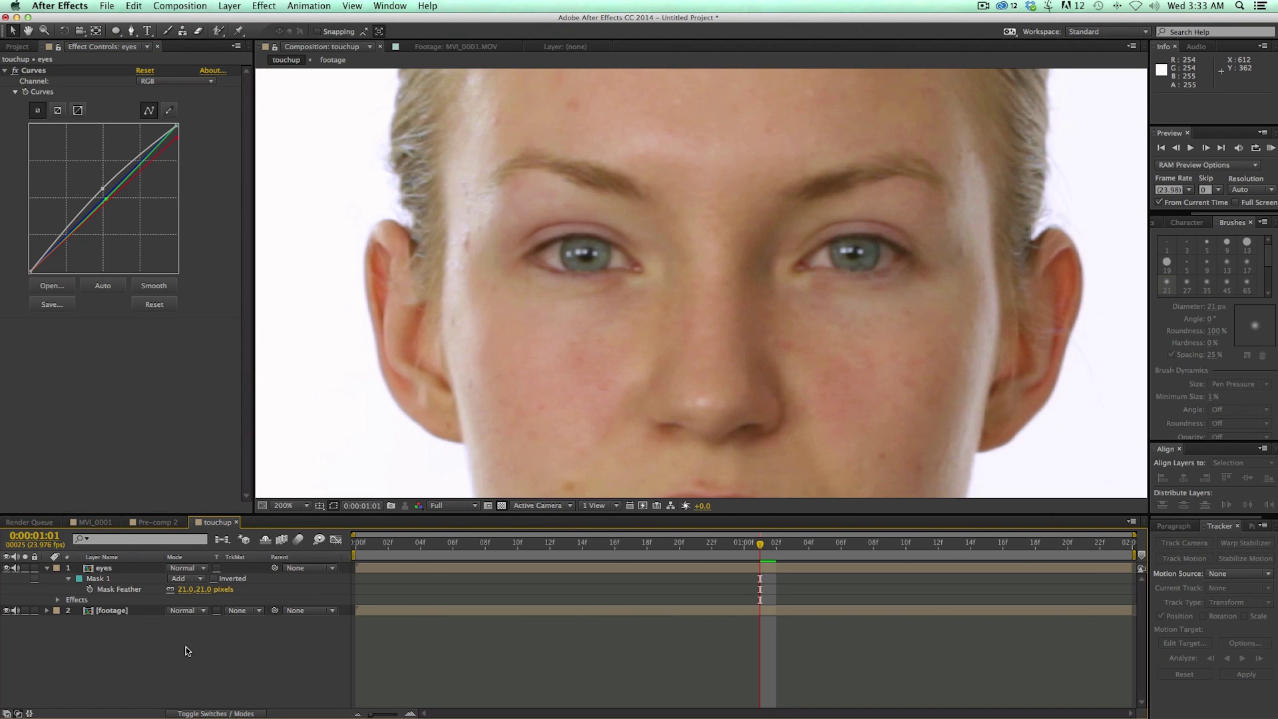
left_click(6, 568)
left_click(5, 568)
left_click(5, 568)
left_click(6, 567)
left_click(5, 567)
Expand the eyes mask's properties and set Mask Expansion to -19 pixels.
left_click(66, 578)
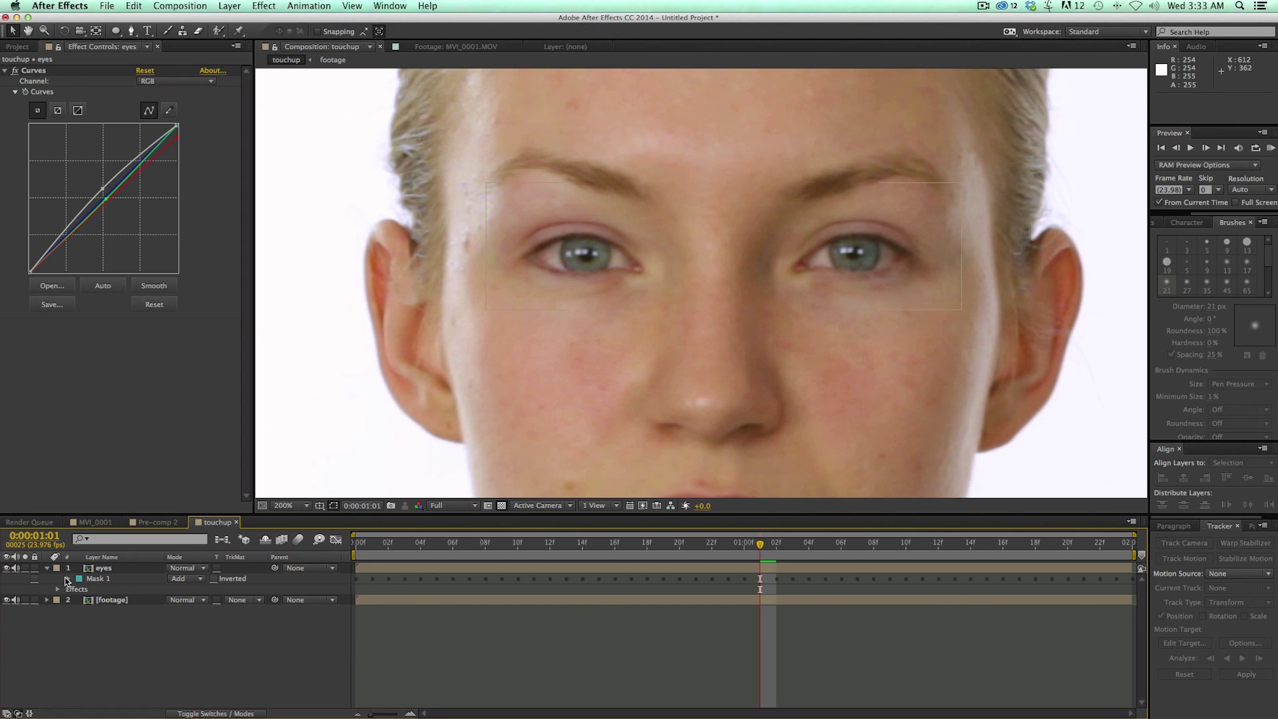
left_click_drag(175, 621, 161, 622)
left_click(164, 623)
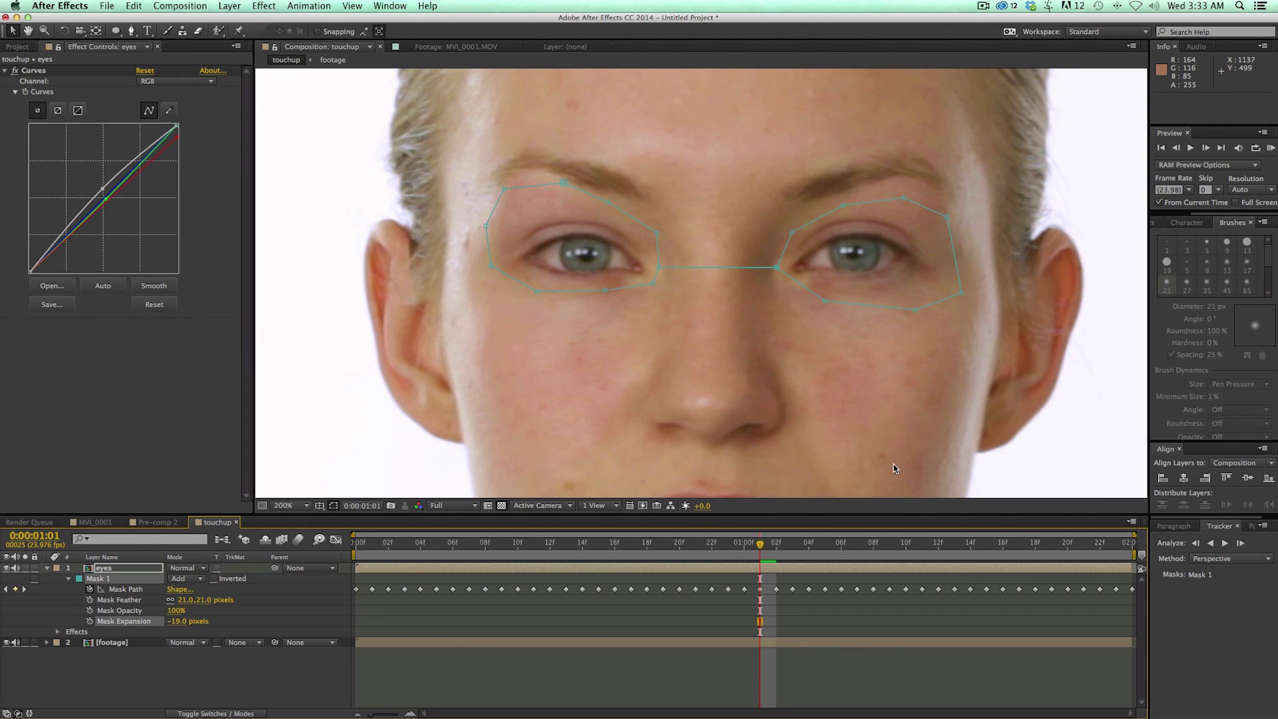
left_click(703, 686)
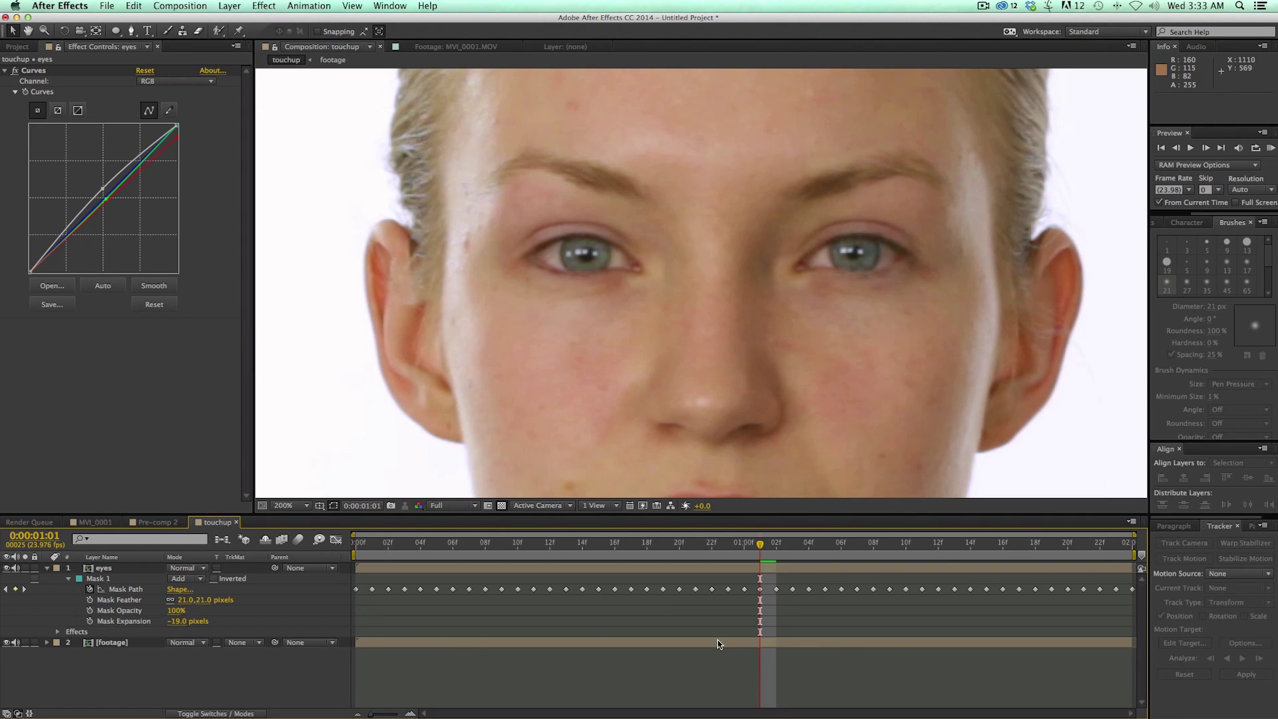
Compare the face with and without the eyes layer and play through the footage to examine the tracked eye correction.
left_click(6, 568)
left_click(6, 568)
left_click(7, 568)
left_click(7, 568)
left_click(7, 568)
left_click(7, 568)
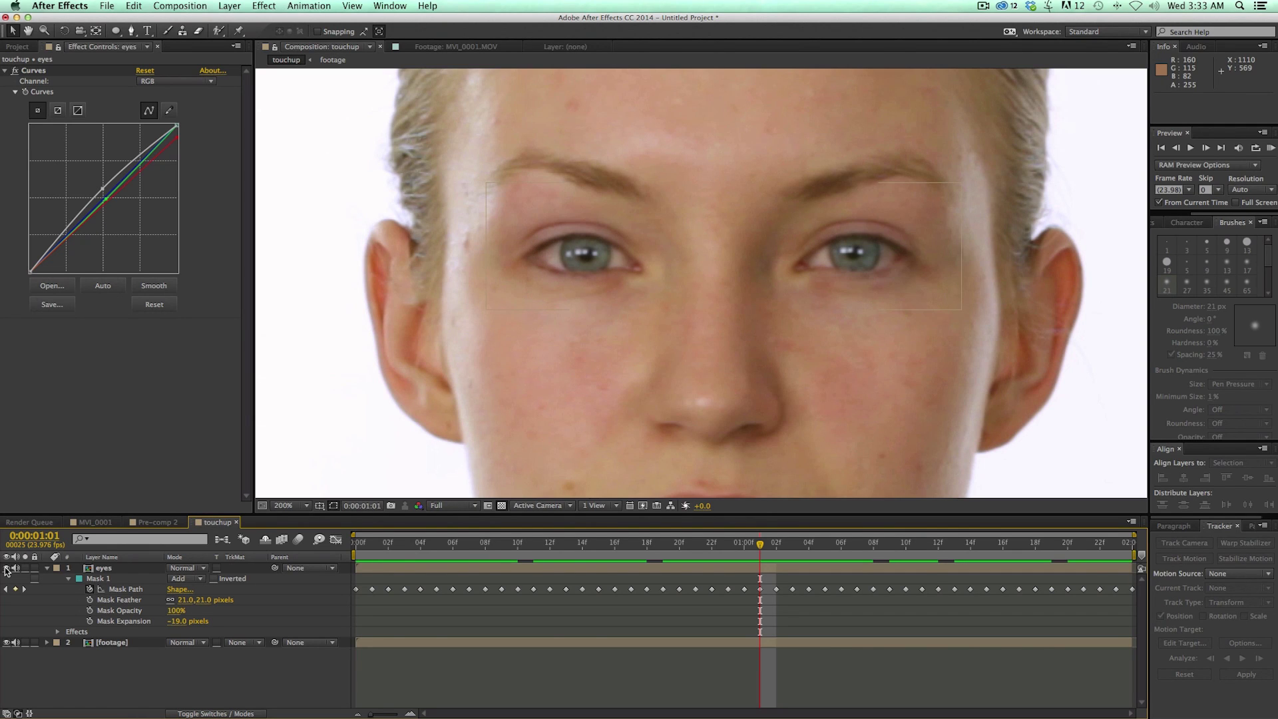
key("comma")
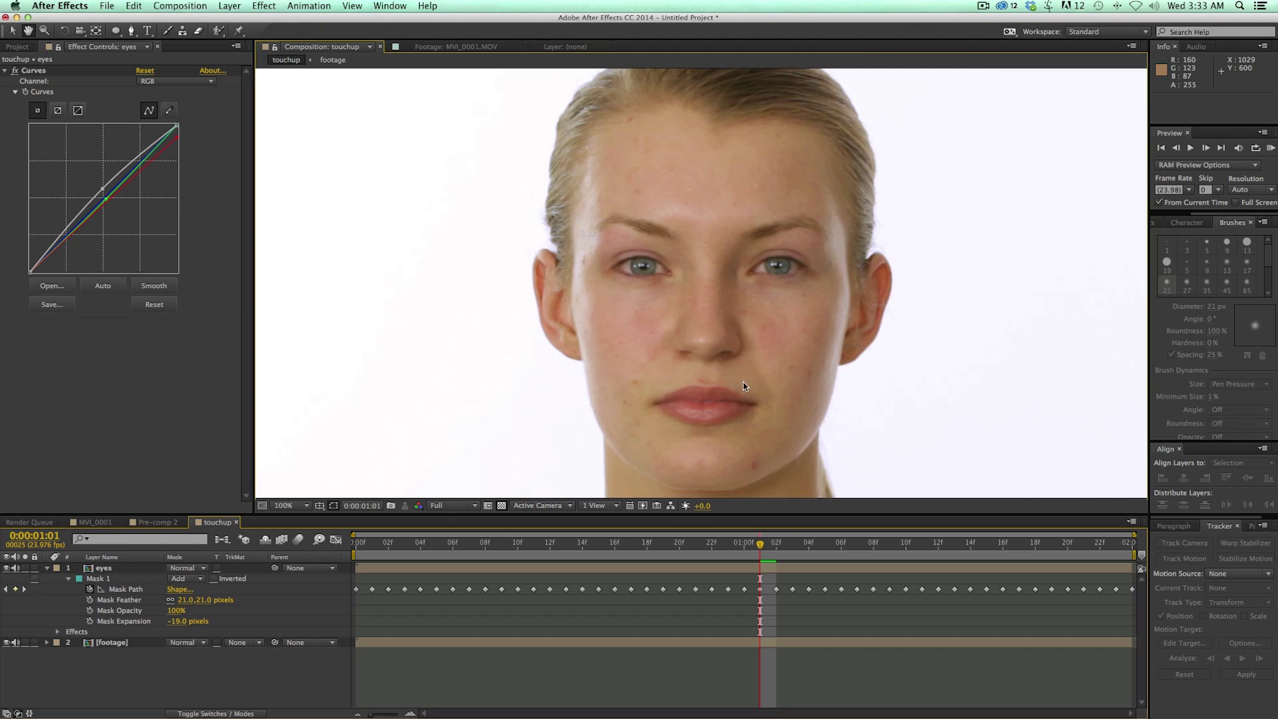
scroll(745, 390, "down", 3)
key("space")
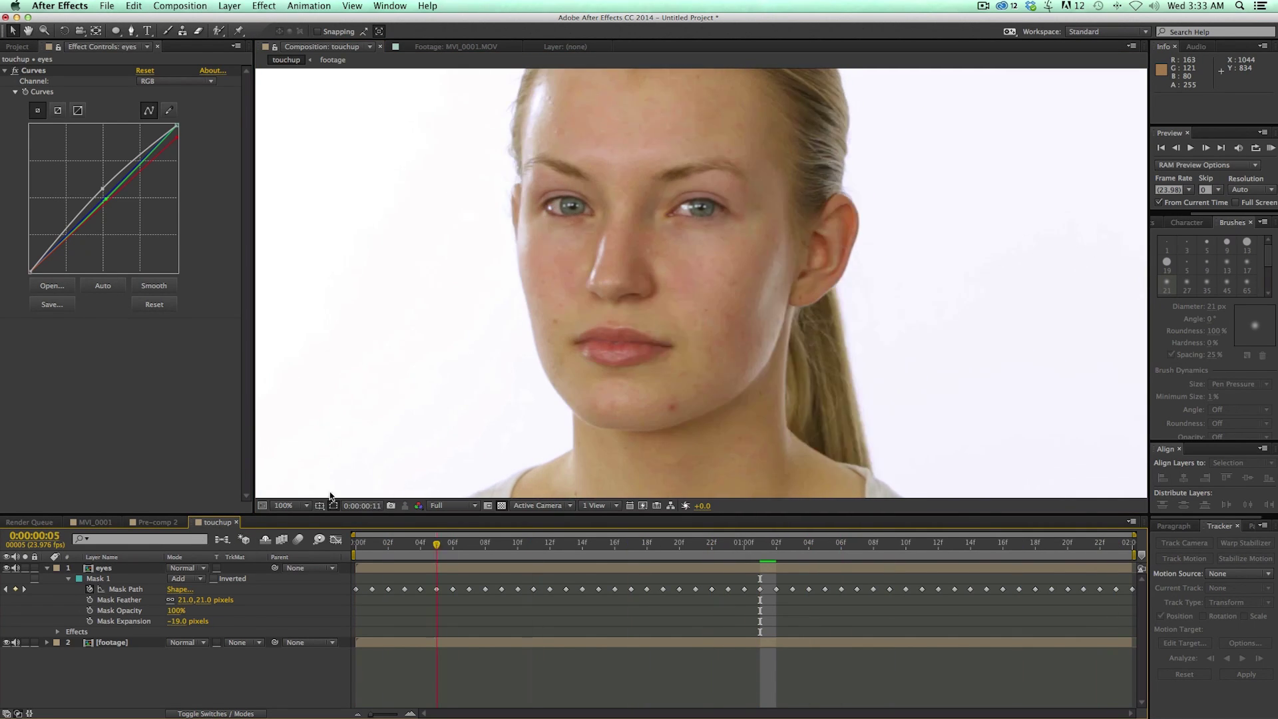
key("space")
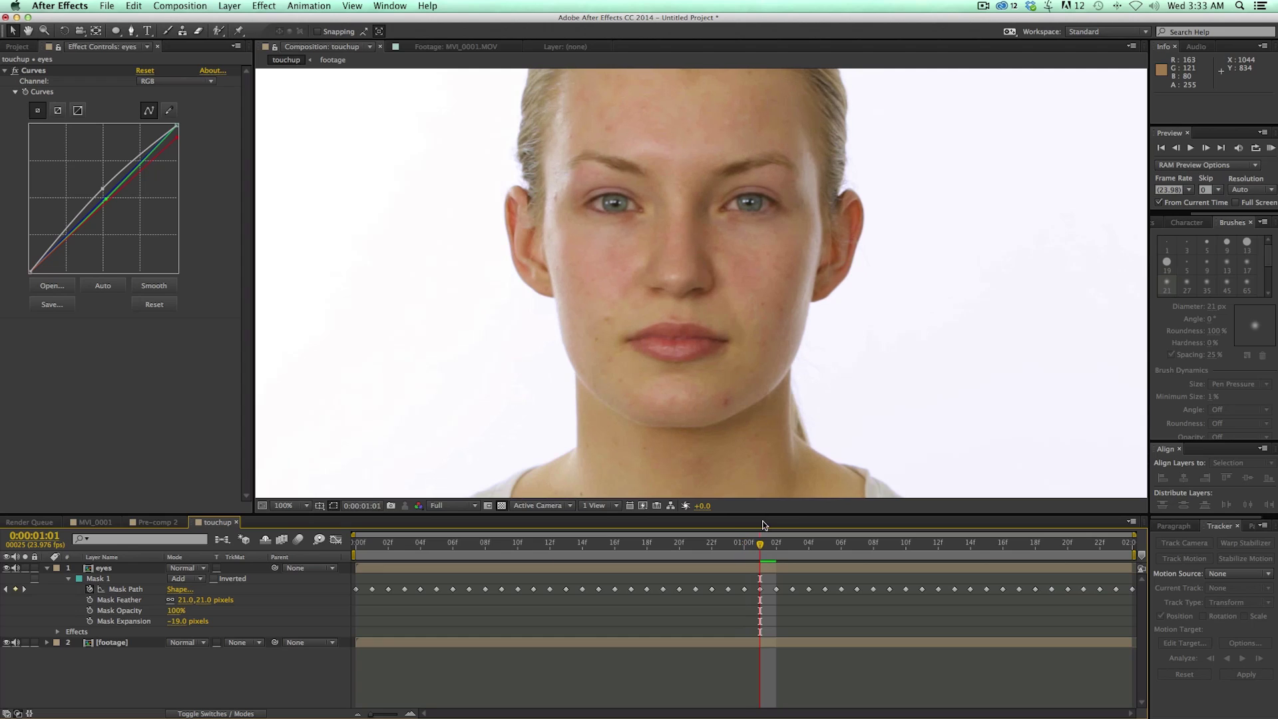
Collapse the eyes layer, move to 0:00:00:17, and duplicate the footage layer as a copy named chin.
left_click(46, 568)
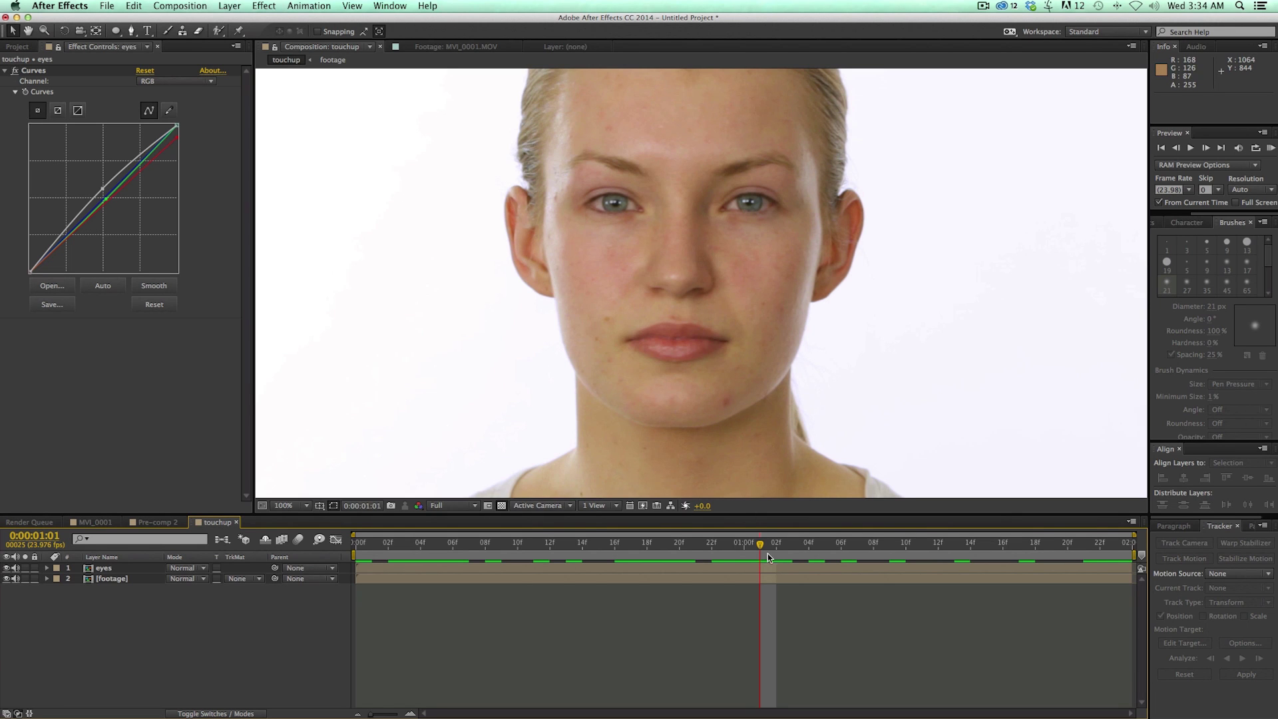
left_click_drag(759, 545, 634, 553)
left_click(629, 577)
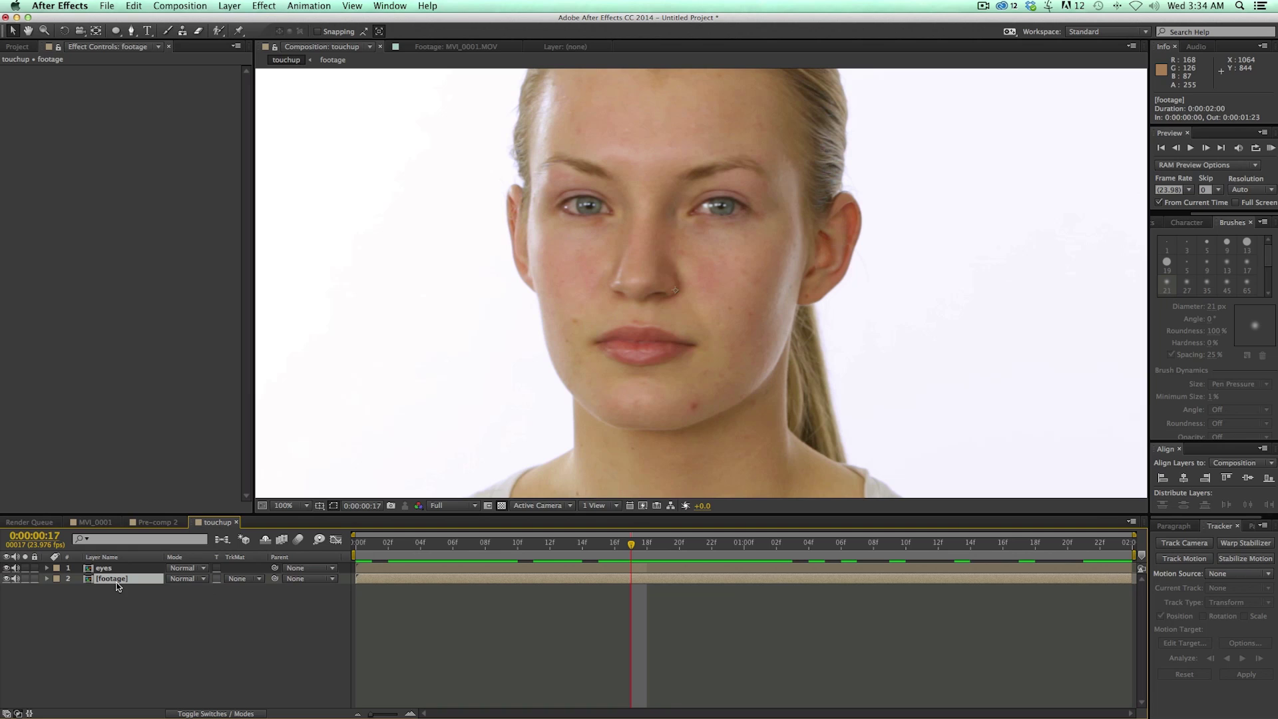
key("super+d")
type("chin")
key("Return")
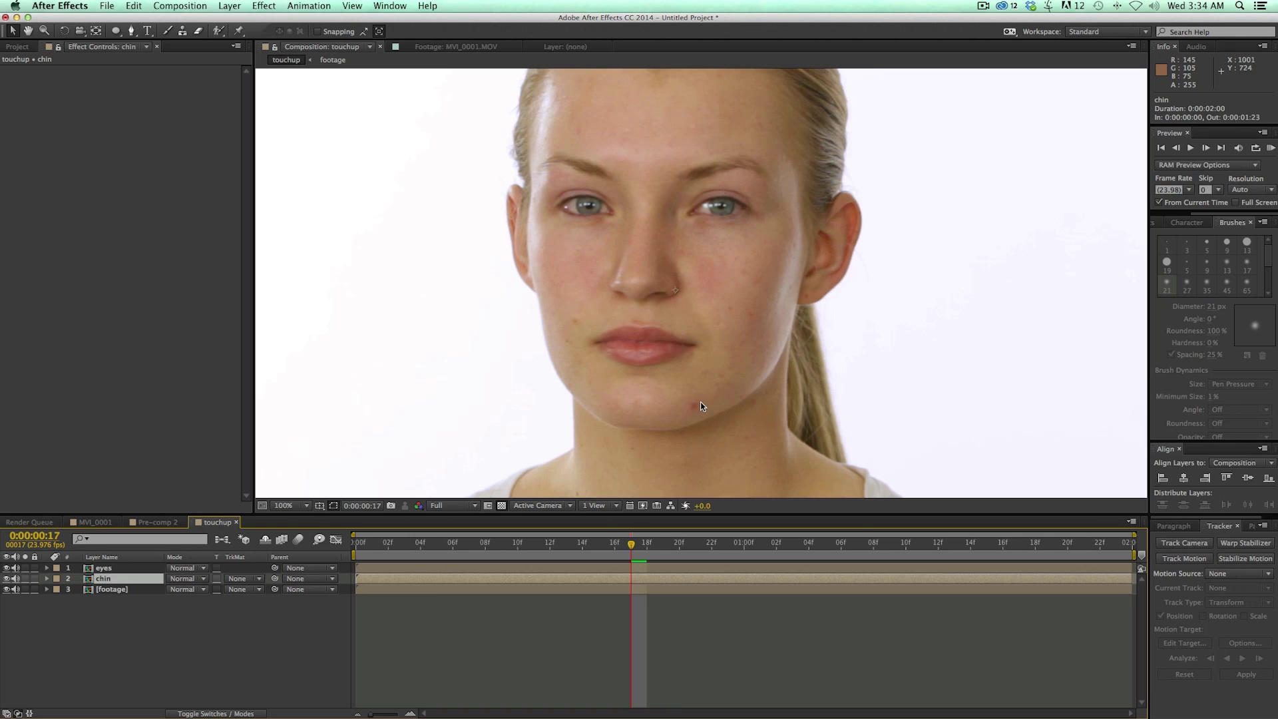
Draw a closed Pen mask on the chin layer around the clear skin above the blemish, with a small notch reaching over the blemish.
scroll(700, 403, "up", 3)
scroll(698, 399, "down", 3)
scroll(698, 413, "up", 2)
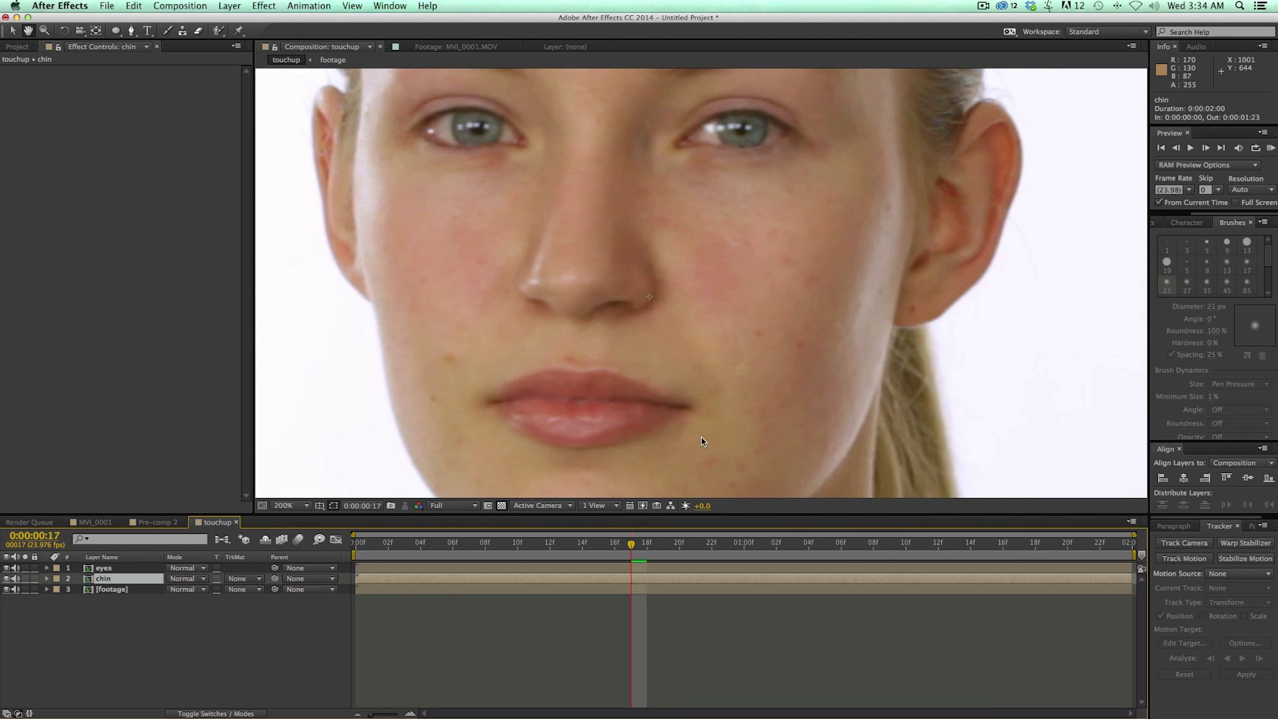
scroll(667, 286, "down", 3)
key("v")
scroll(664, 337, "up", 2)
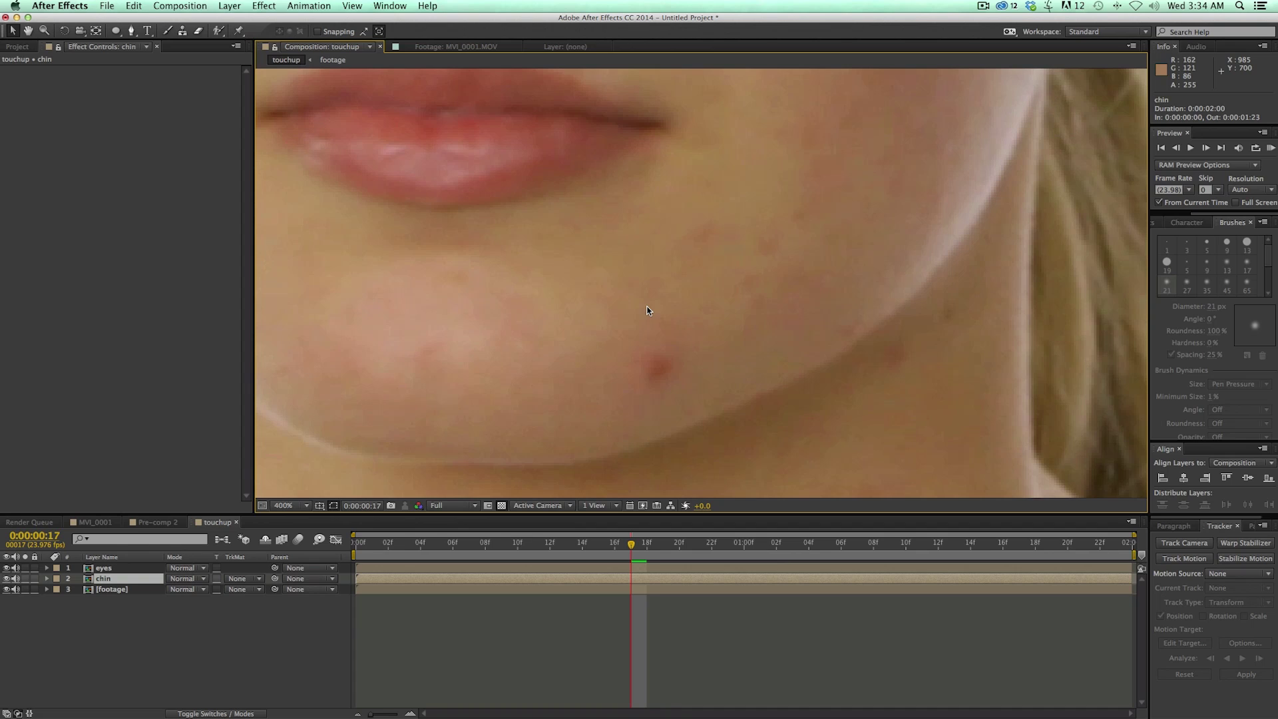
left_click(134, 37)
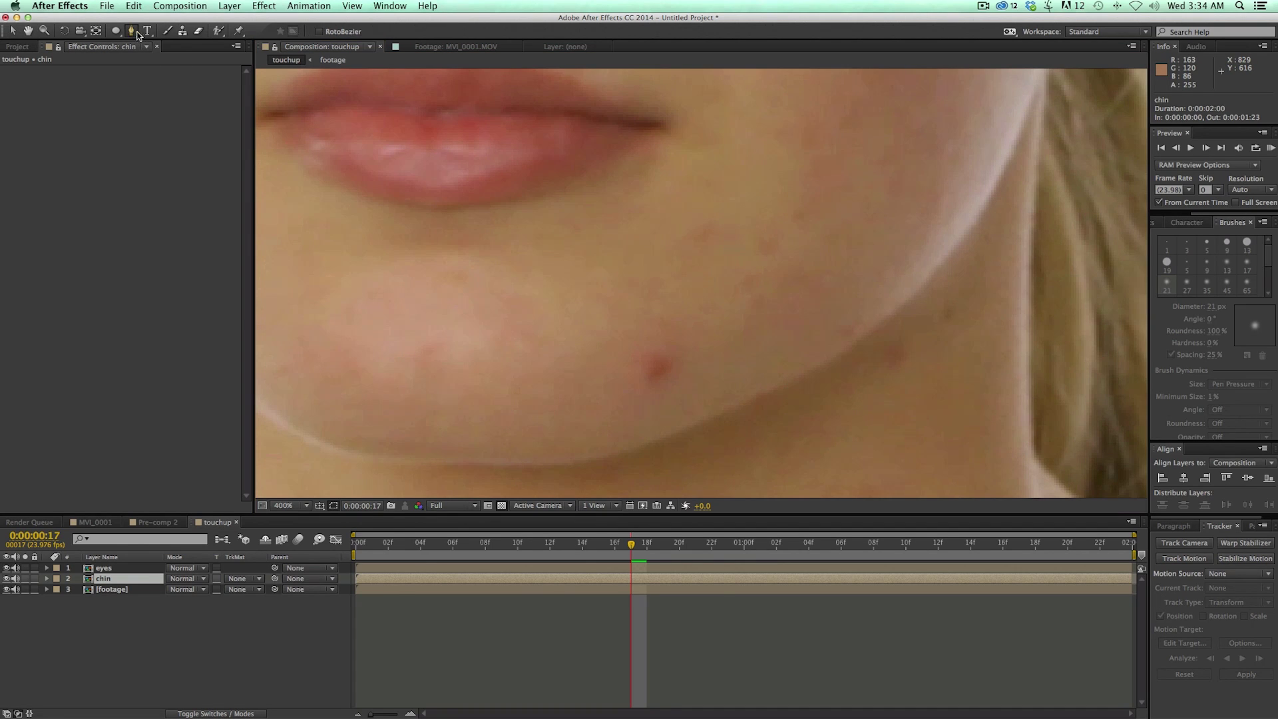
left_click(649, 374)
left_click(669, 374)
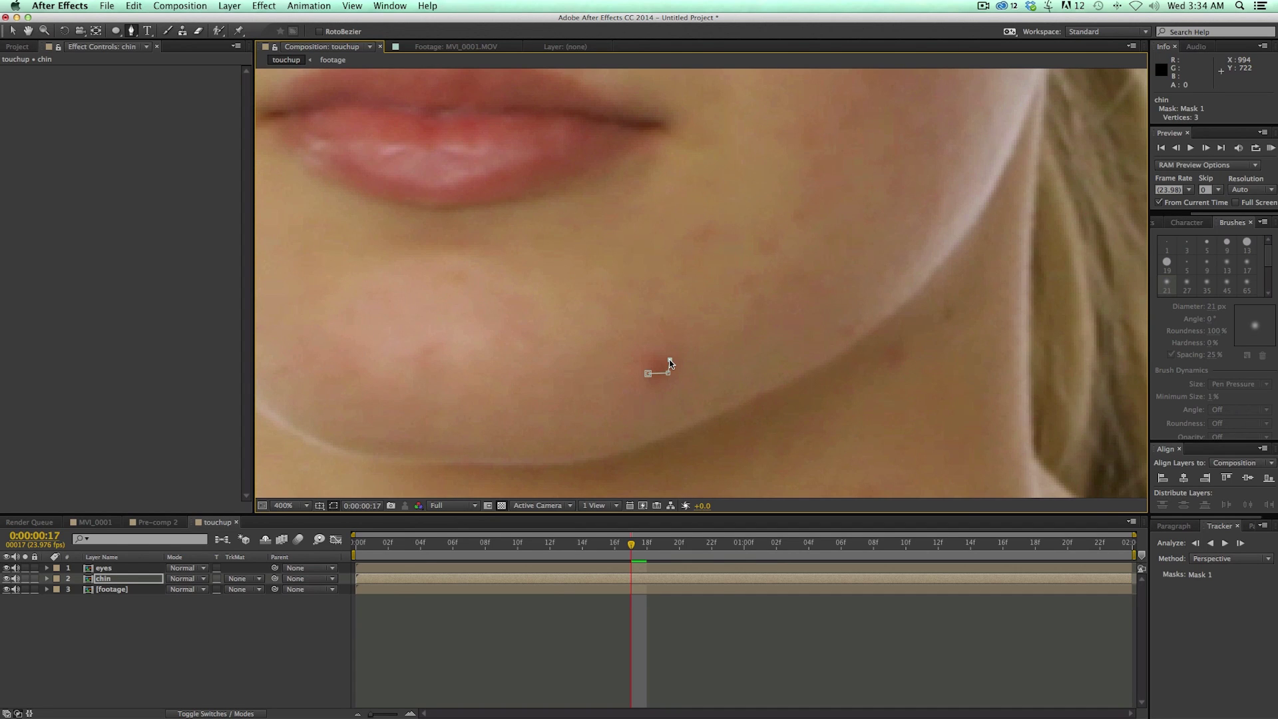
left_click(752, 325)
left_click(785, 263)
left_click(738, 203)
left_click(576, 213)
left_click(551, 261)
left_click(563, 304)
left_click(606, 348)
left_click(646, 353)
left_click(648, 374)
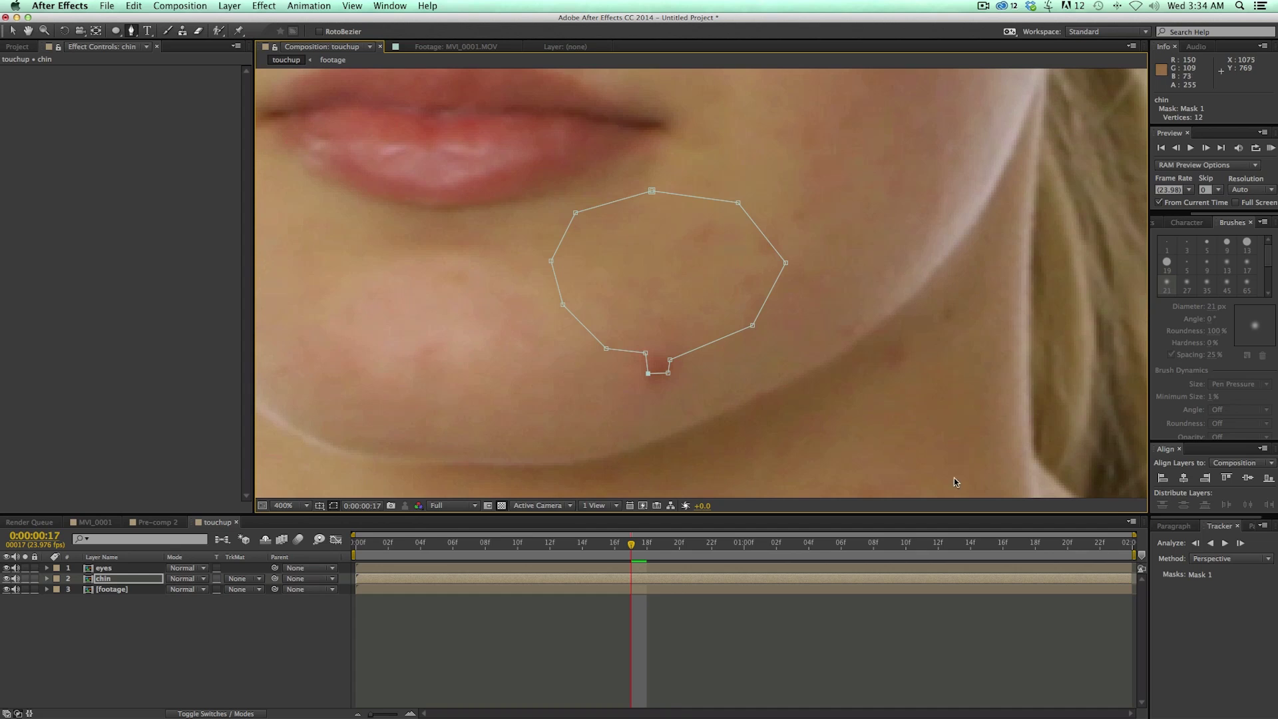
Track the chin mask backward from 0:00:00:17 to the start and forward to the end, and play back the tracked mask.
left_click(1209, 543)
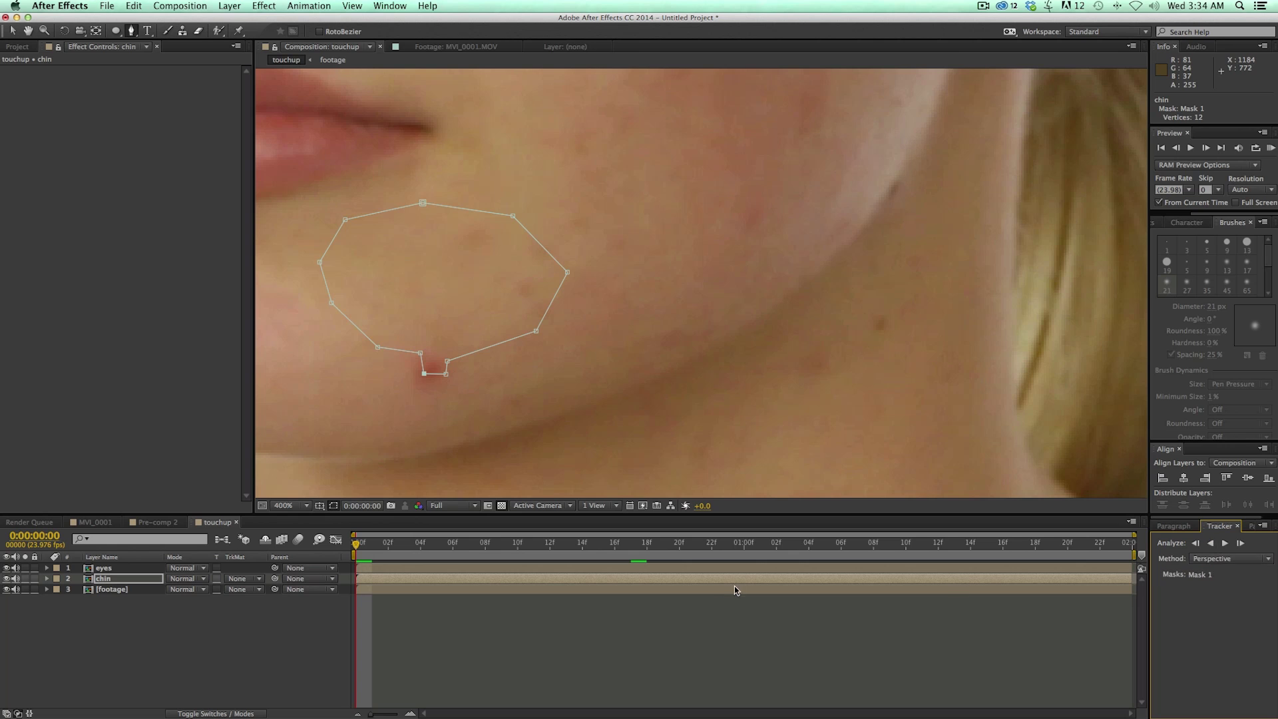
key("u")
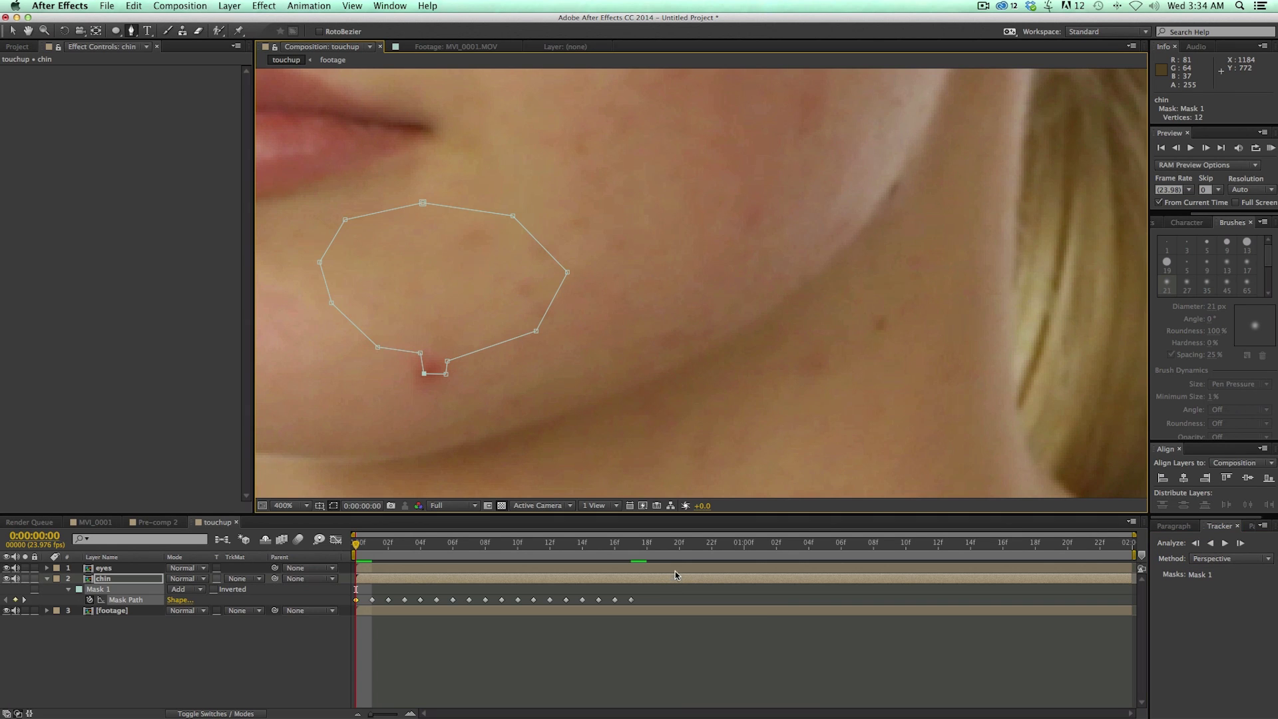
left_click(631, 543)
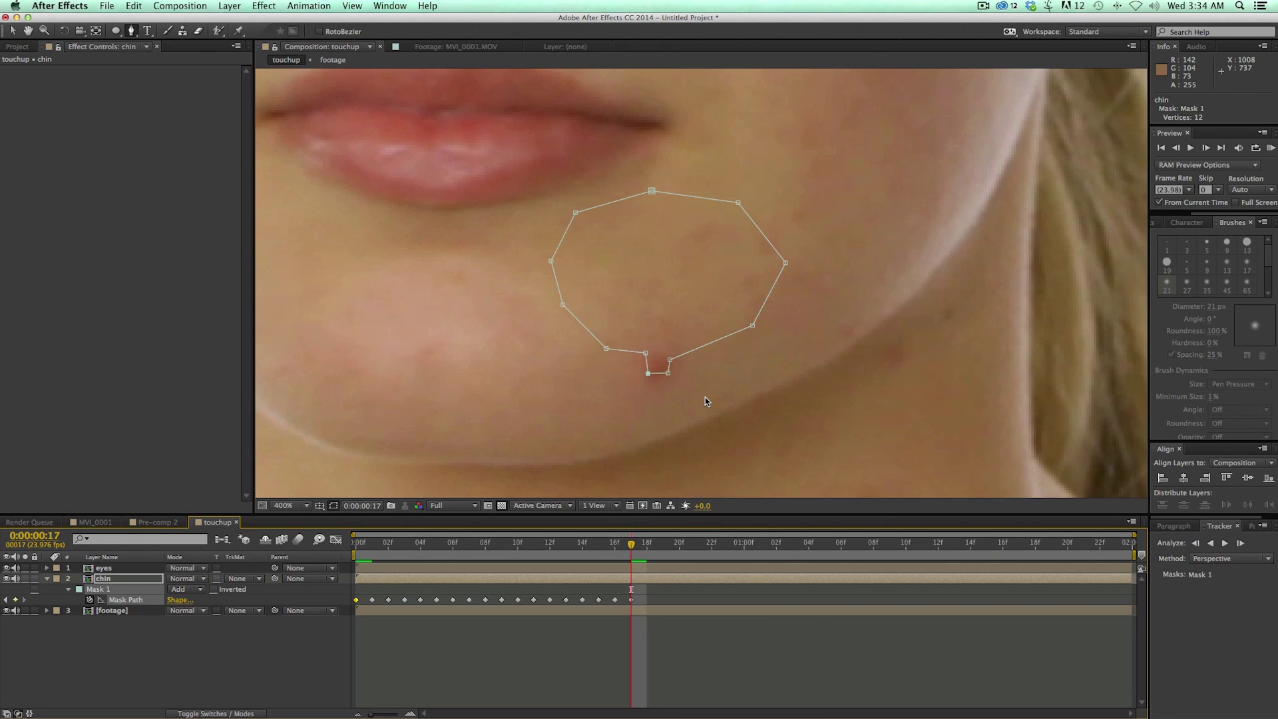
key("slash")
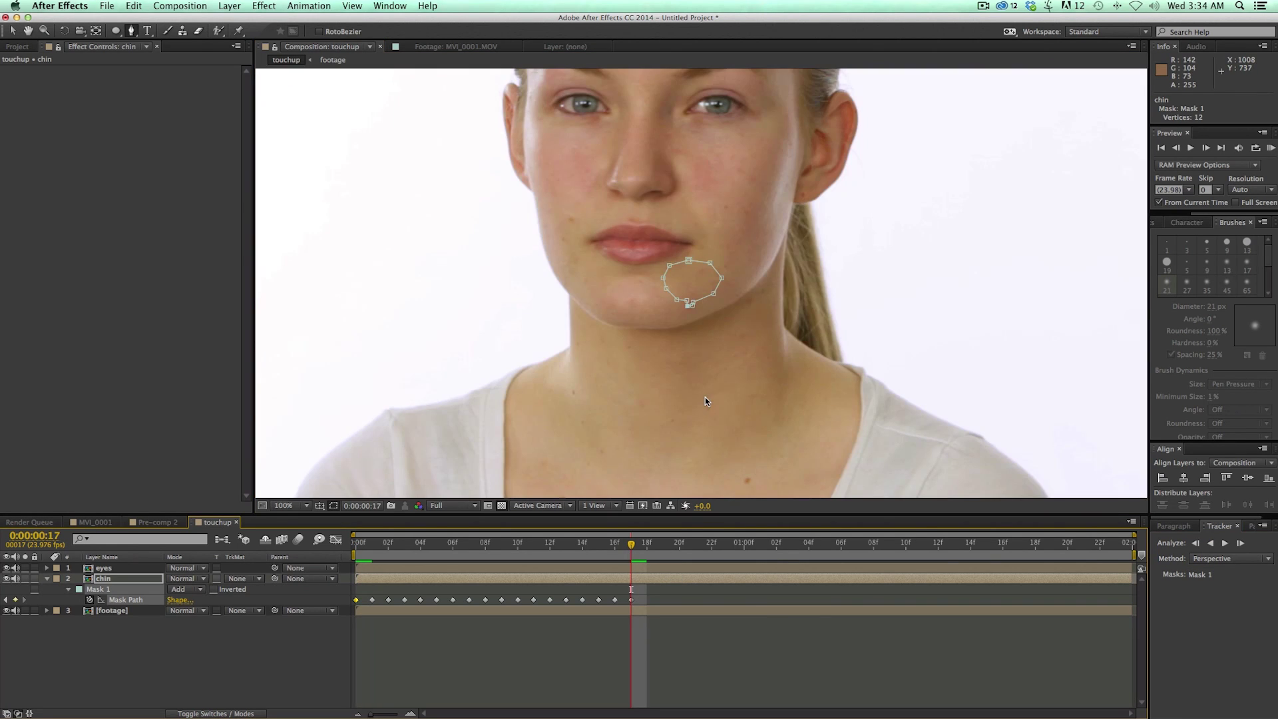
left_click(1225, 543)
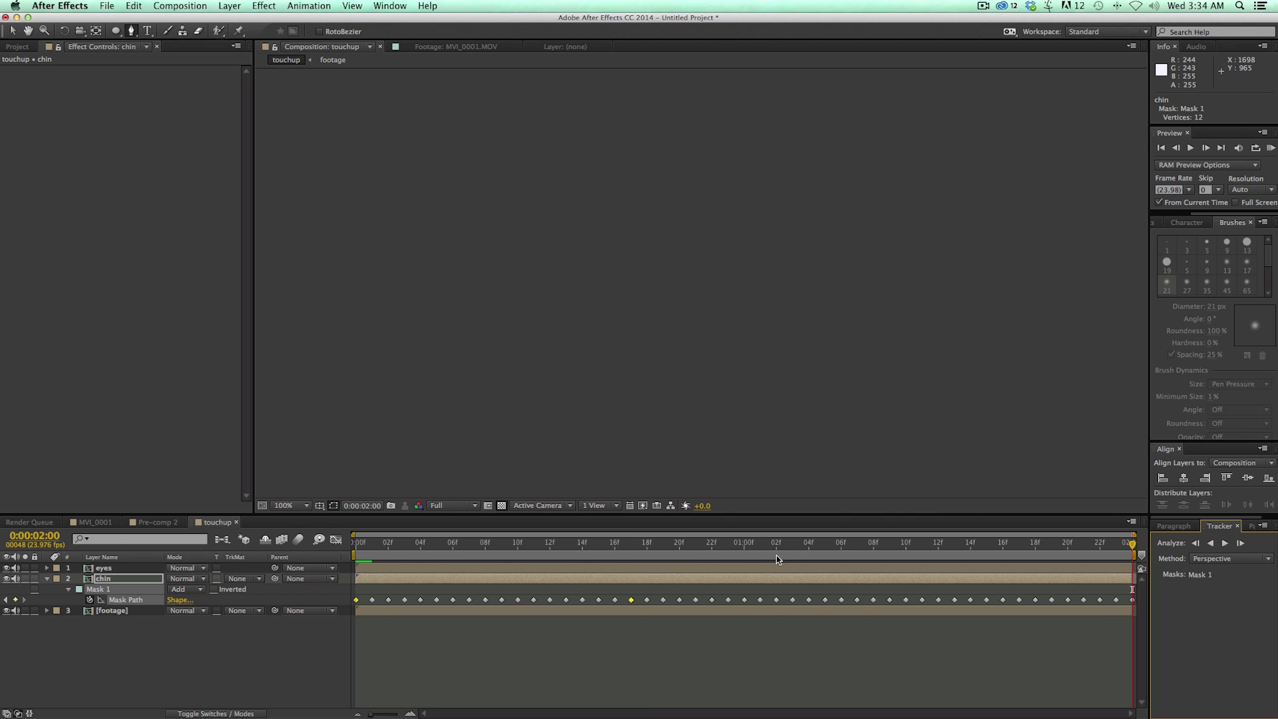
key("space")
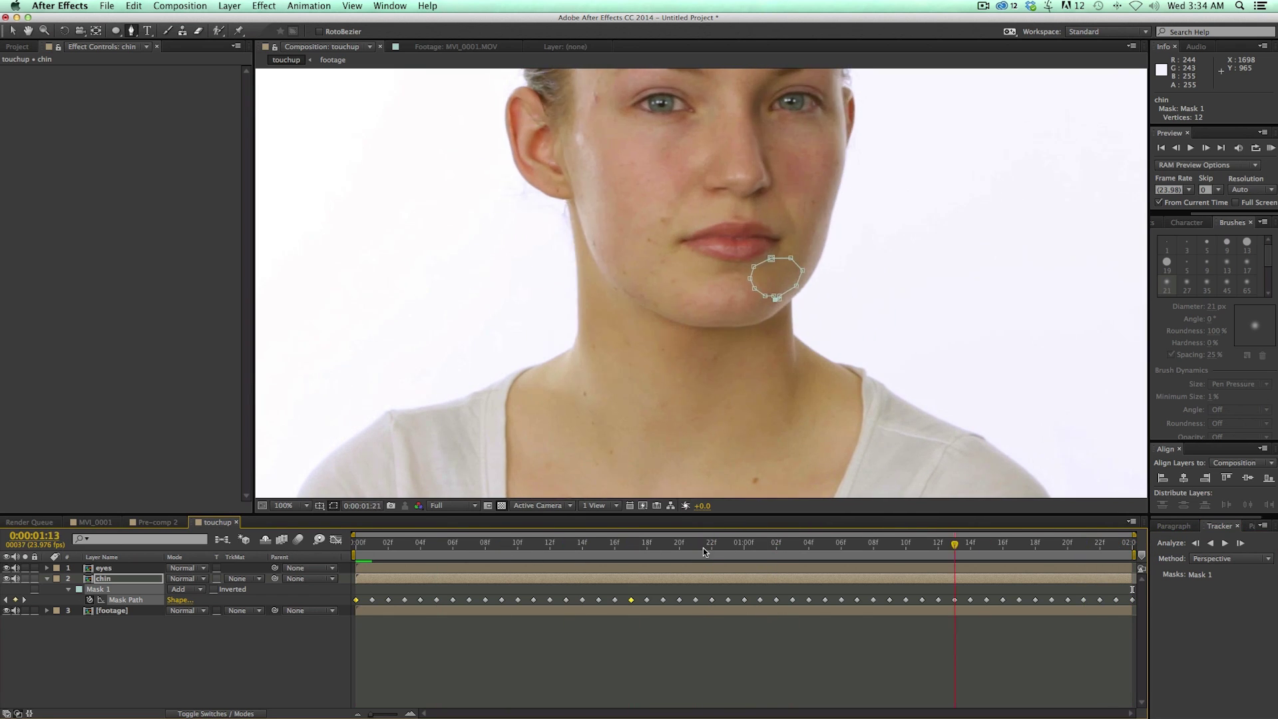
left_click(692, 634)
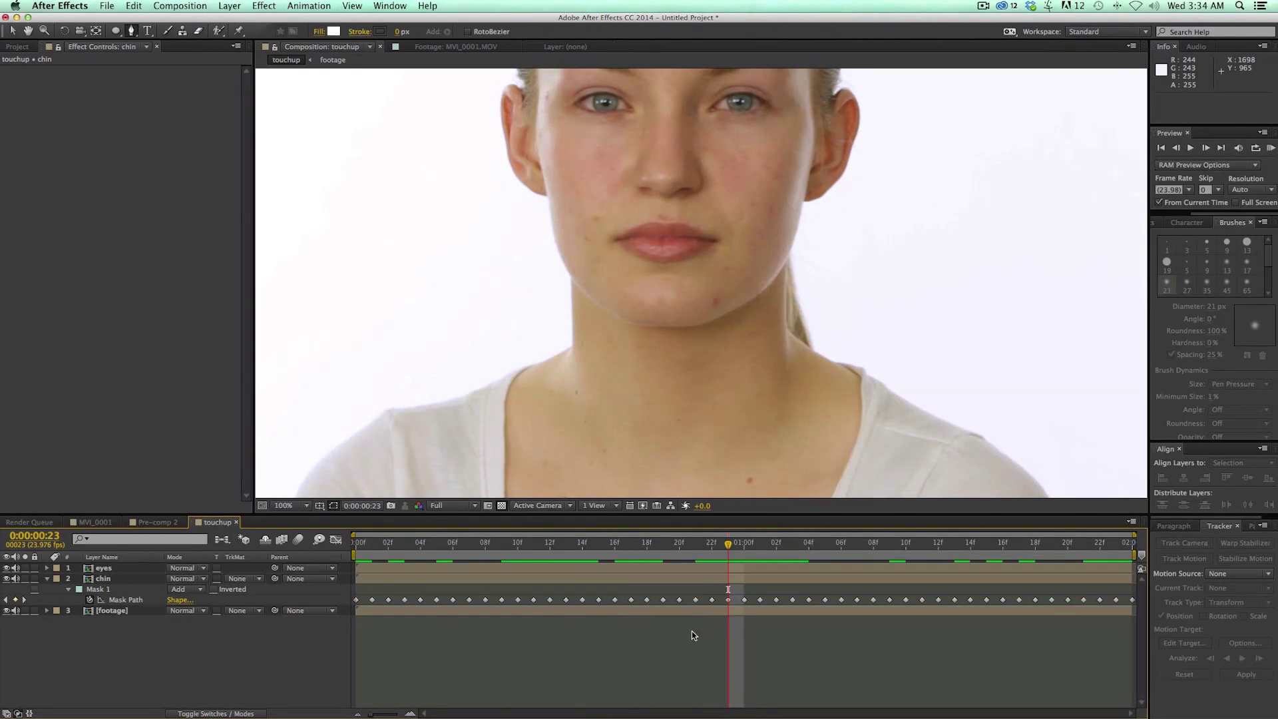
Solo the chin layer, expand its mask properties, and set Mask Expansion to -11 pixels.
left_click(420, 582)
left_click(26, 579)
scroll(747, 326, "up", 5)
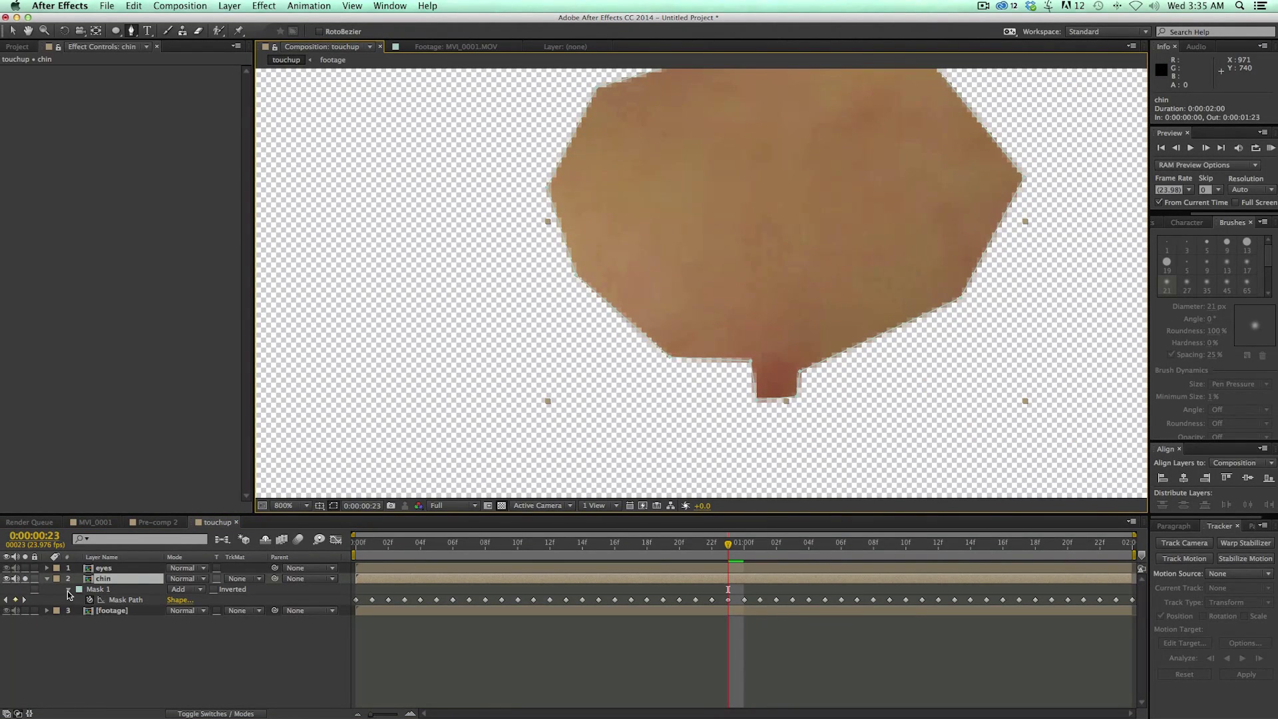
left_click(69, 589)
left_click(69, 589)
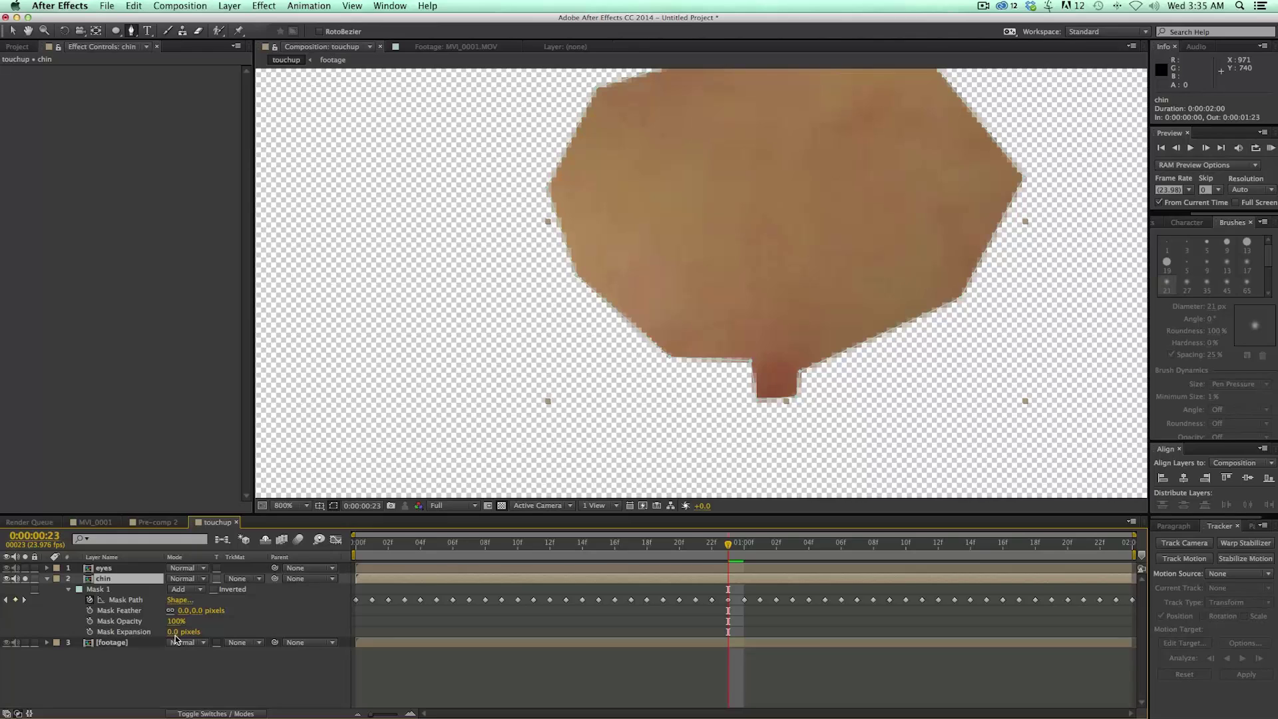
left_click_drag(177, 636, 167, 632)
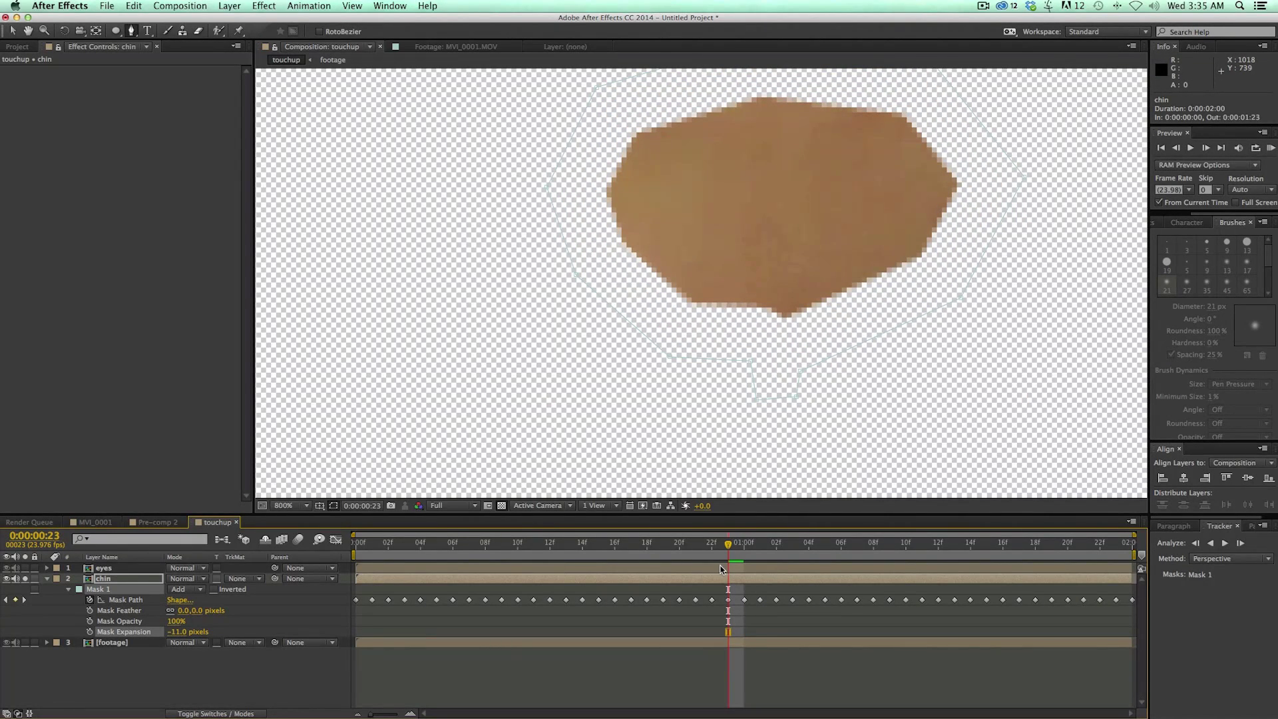
Unsolo the chin layer and move its skin patch down about 33 pixels to cover the blemish.
left_click(25, 579)
key("comma")
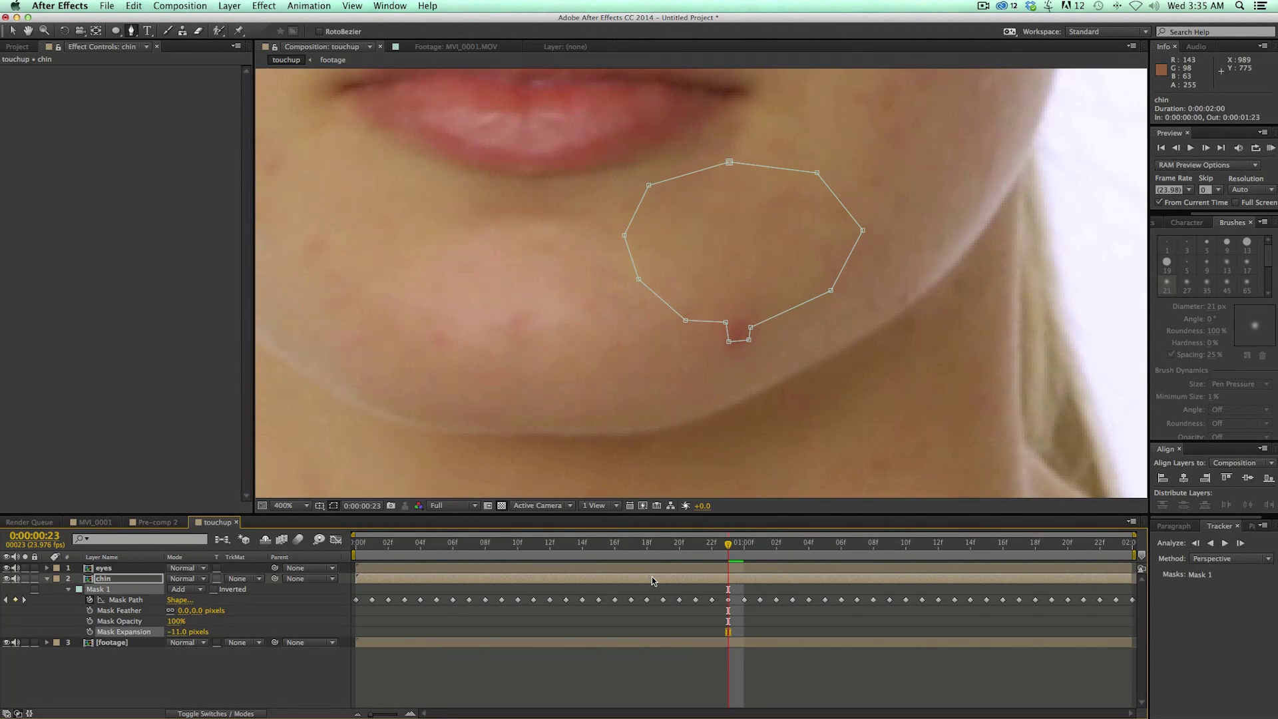
key("ctrl+t")
key("v")
left_click_drag(737, 255, 732, 332)
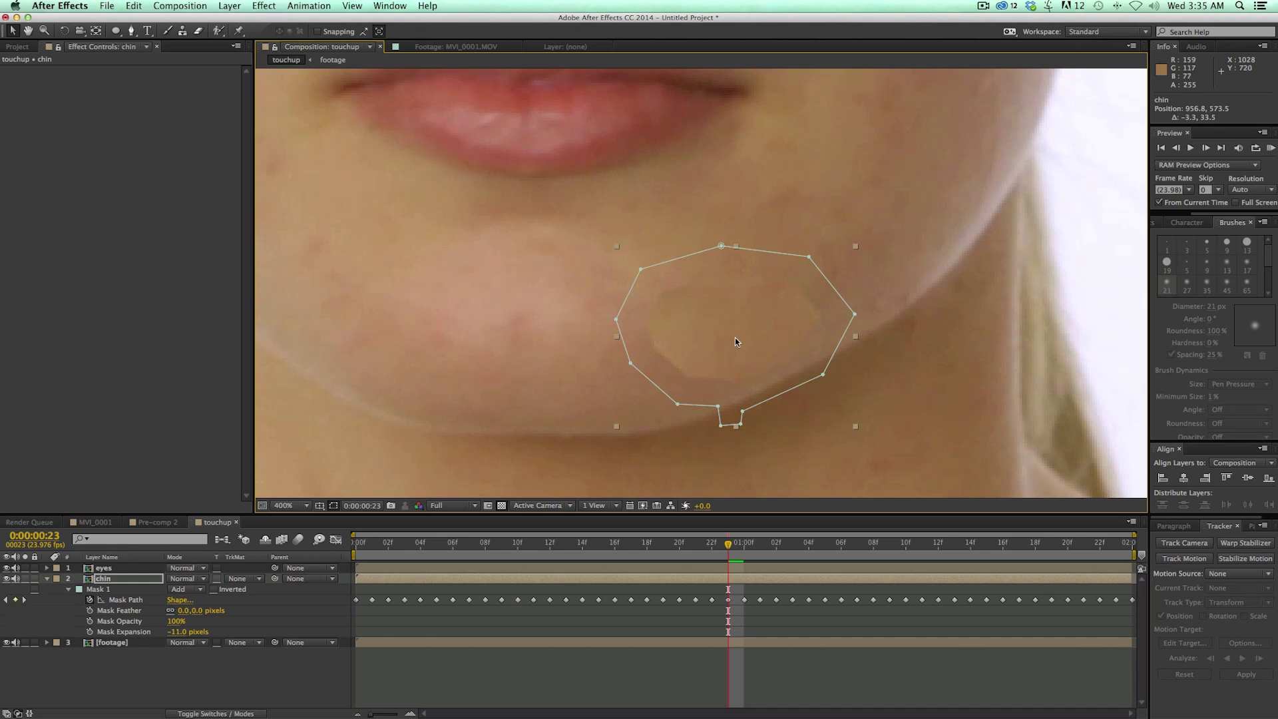
Expand the chin layer's mask properties and set Mask Feather to 28 pixels.
left_click(372, 601)
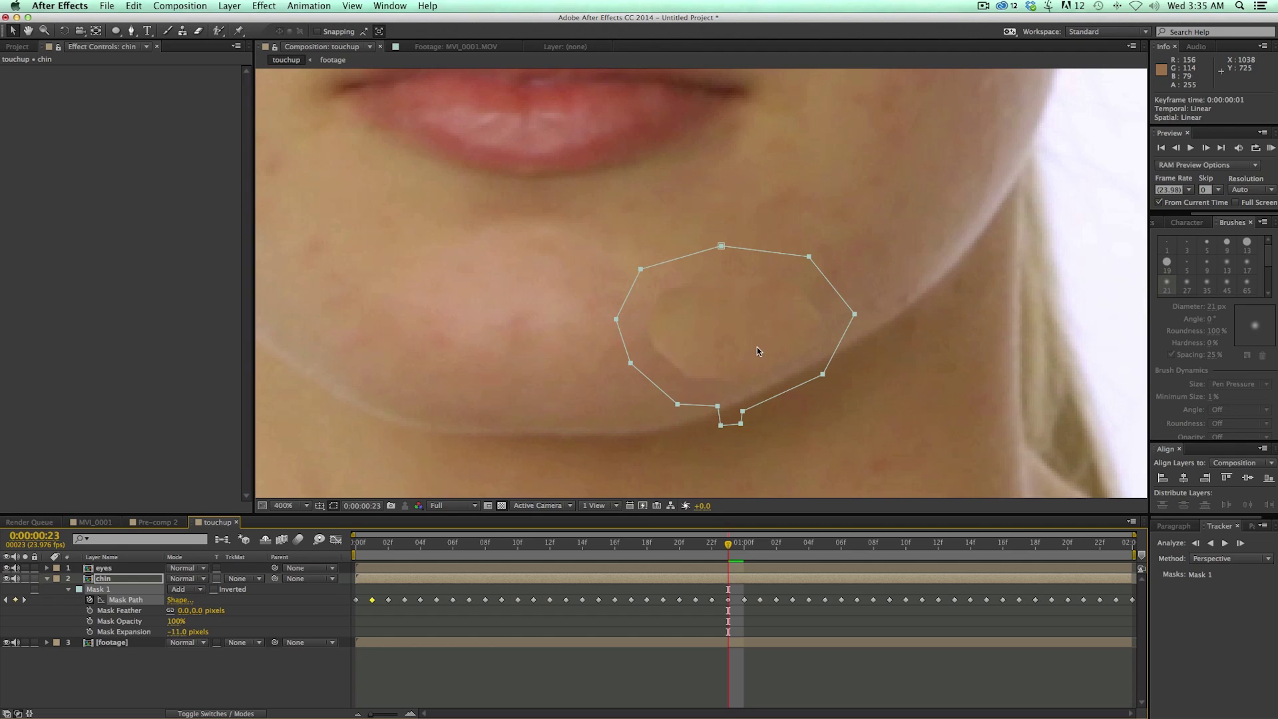
key("f")
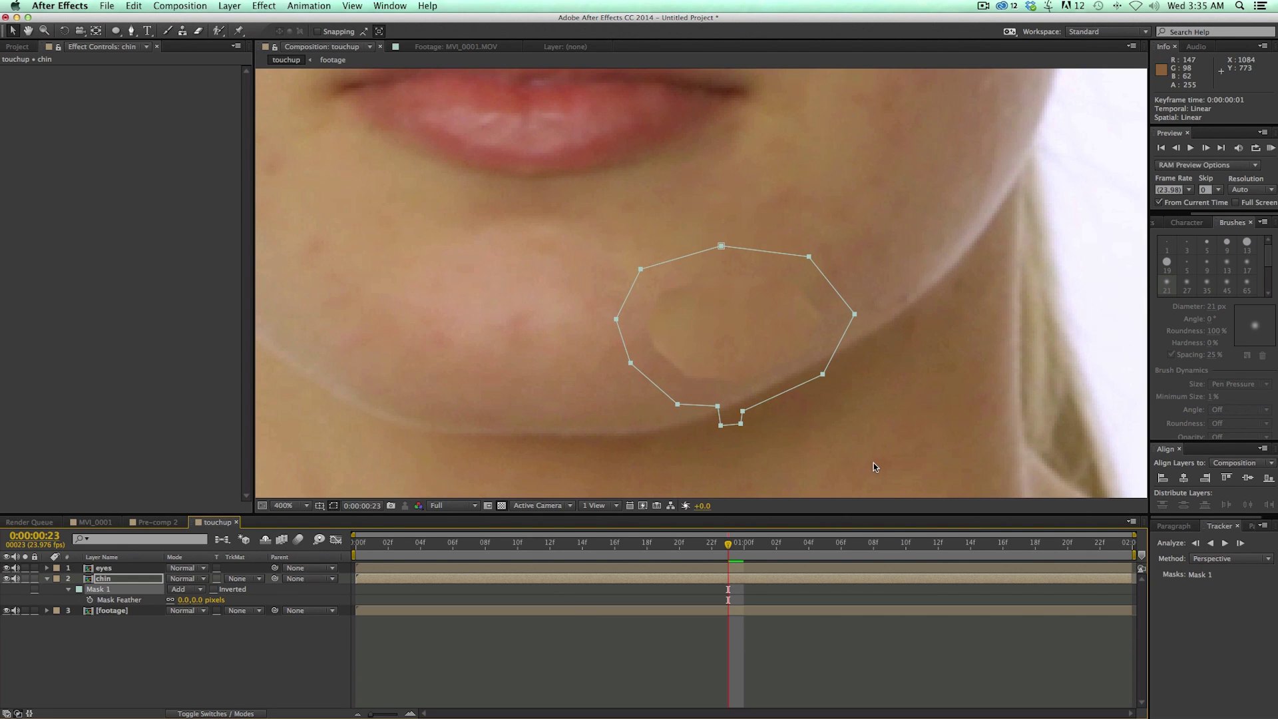
key("f")
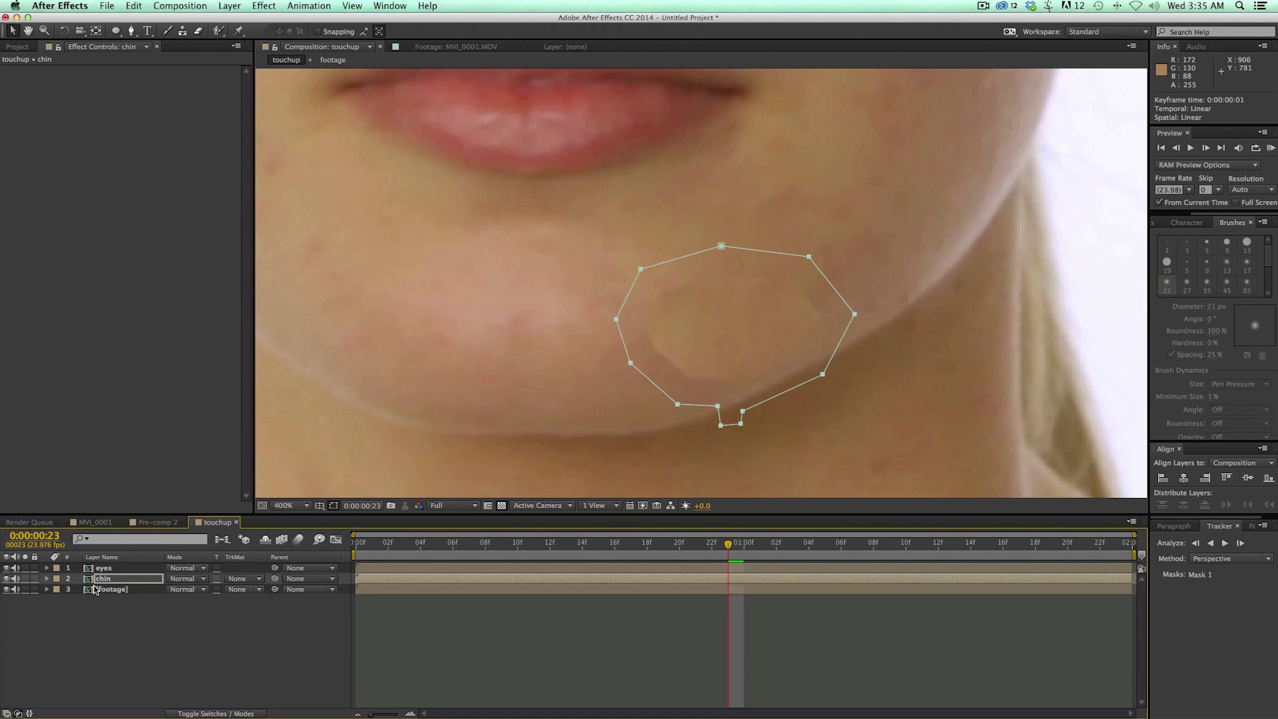
left_click(47, 579)
left_click(68, 600)
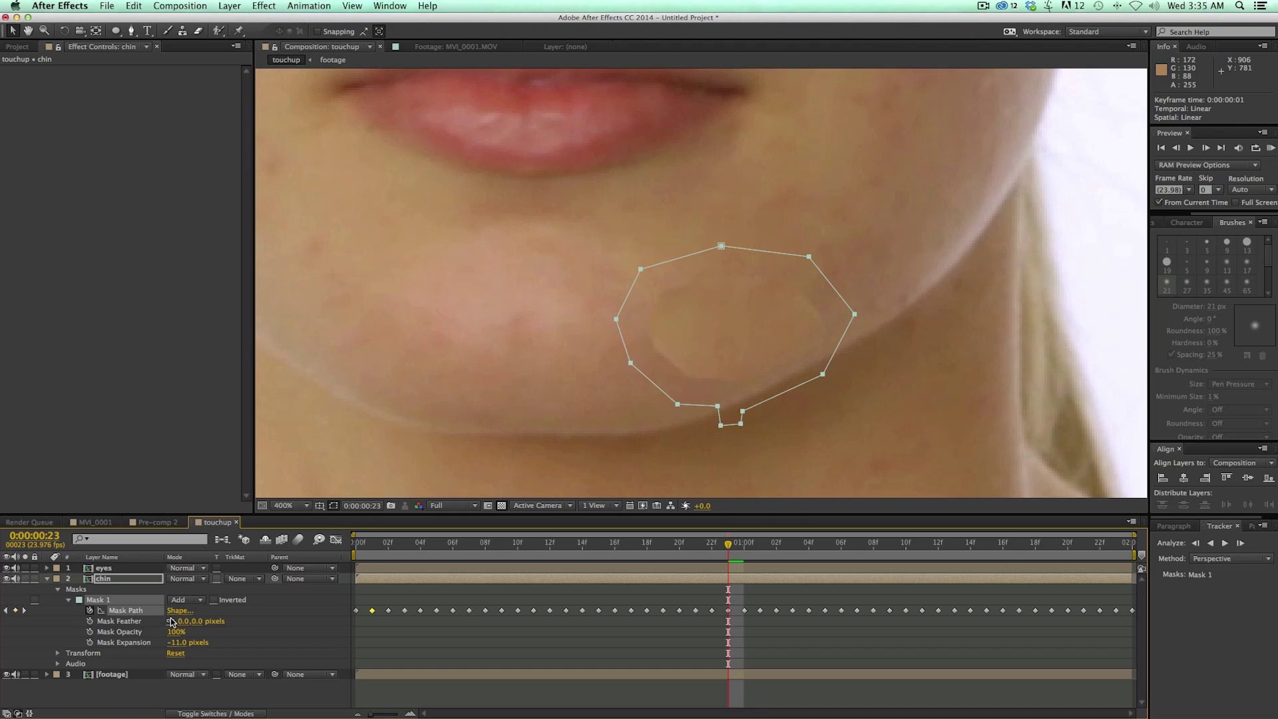
left_click_drag(182, 622, 198, 622)
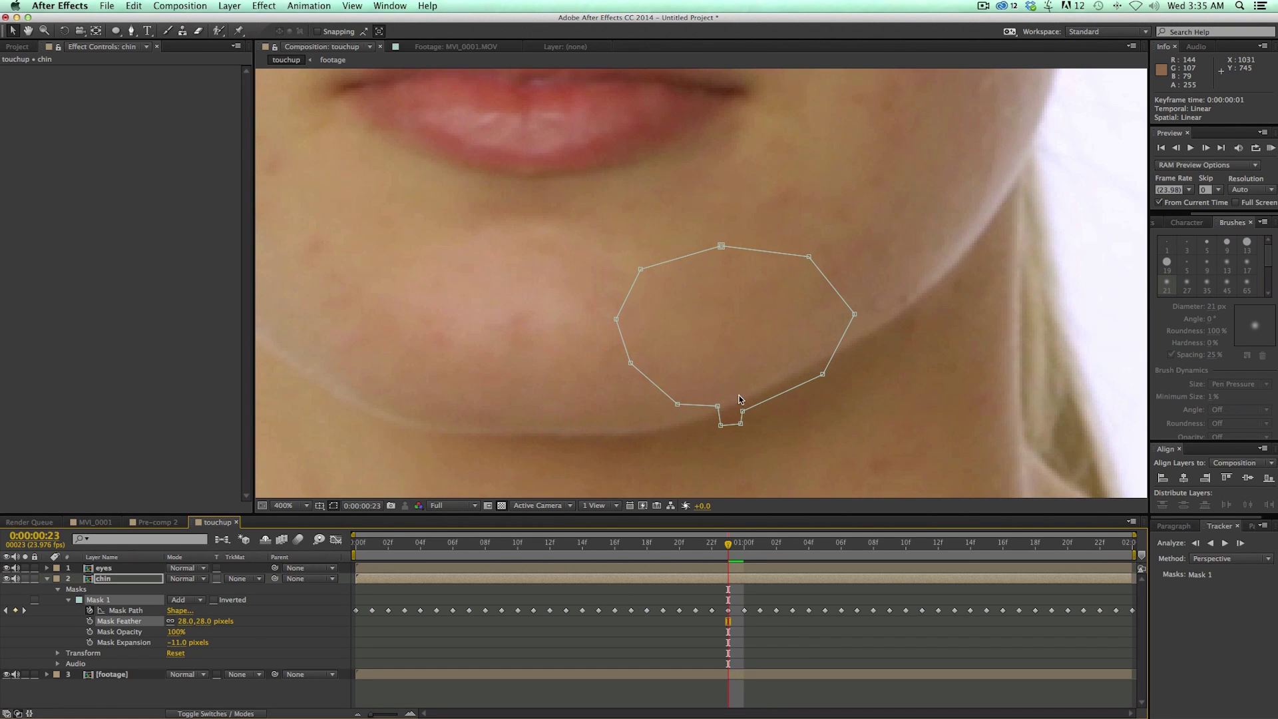
Play through the footage to examine the feathered chin patch, and return to the first frame with the mask deselected.
scroll(736, 400, "down", 2)
left_click_drag(732, 552, 591, 548)
key("space")
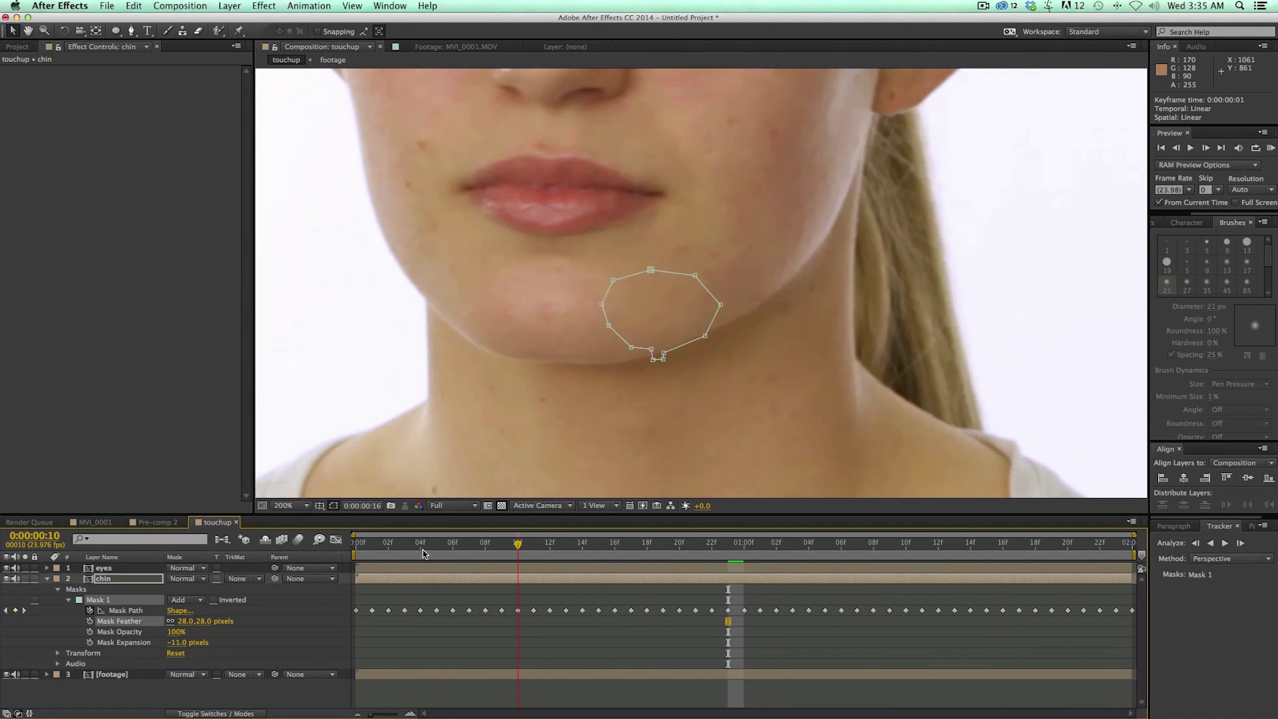
key("Home")
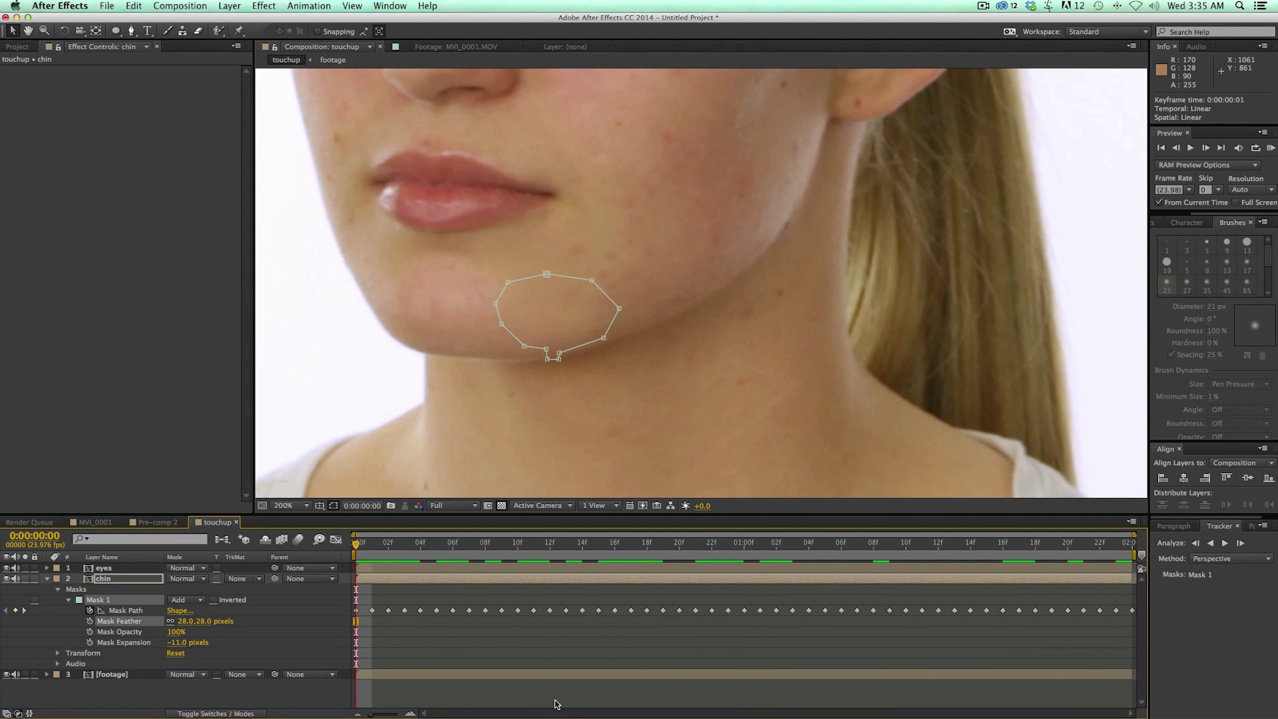
left_click(557, 704)
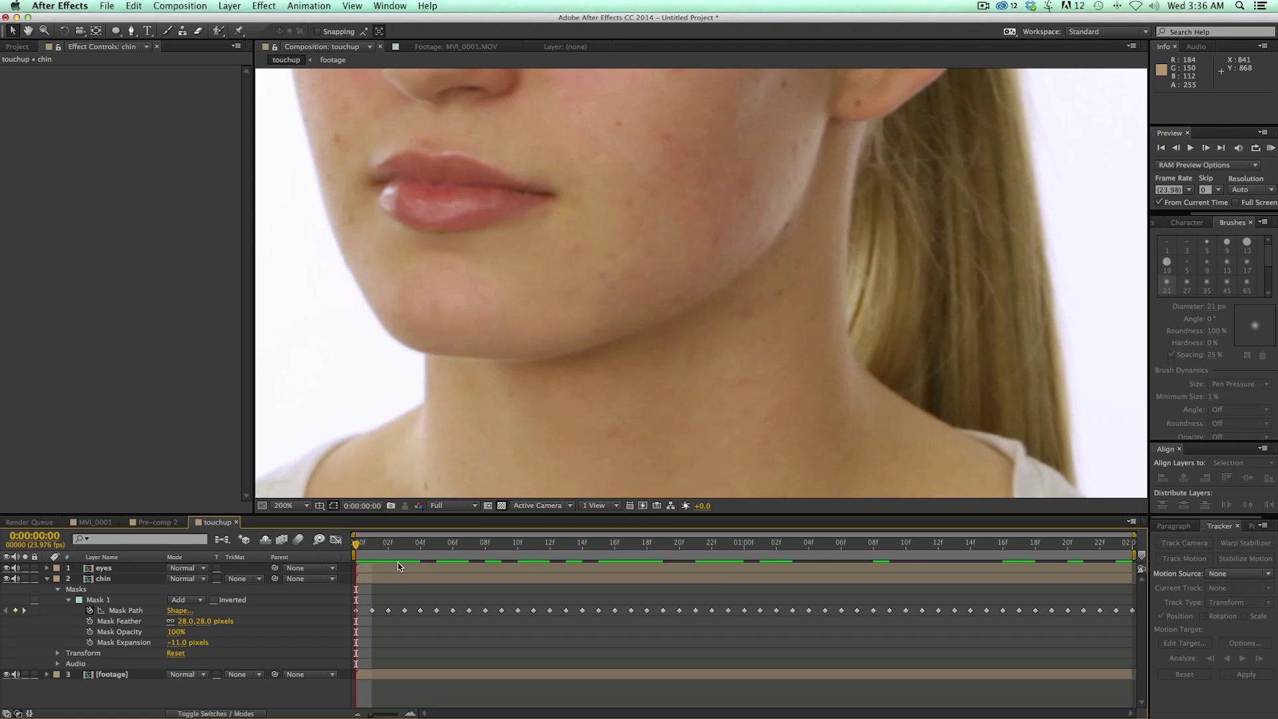
Keyframe the chin Mask Feather at 0:00:00:00 with 31 pixels and at 0:00:01:05 with 28 pixels, and preview the footage.
left_click(360, 587)
left_click(89, 621)
left_click_drag(395, 555, 823, 558)
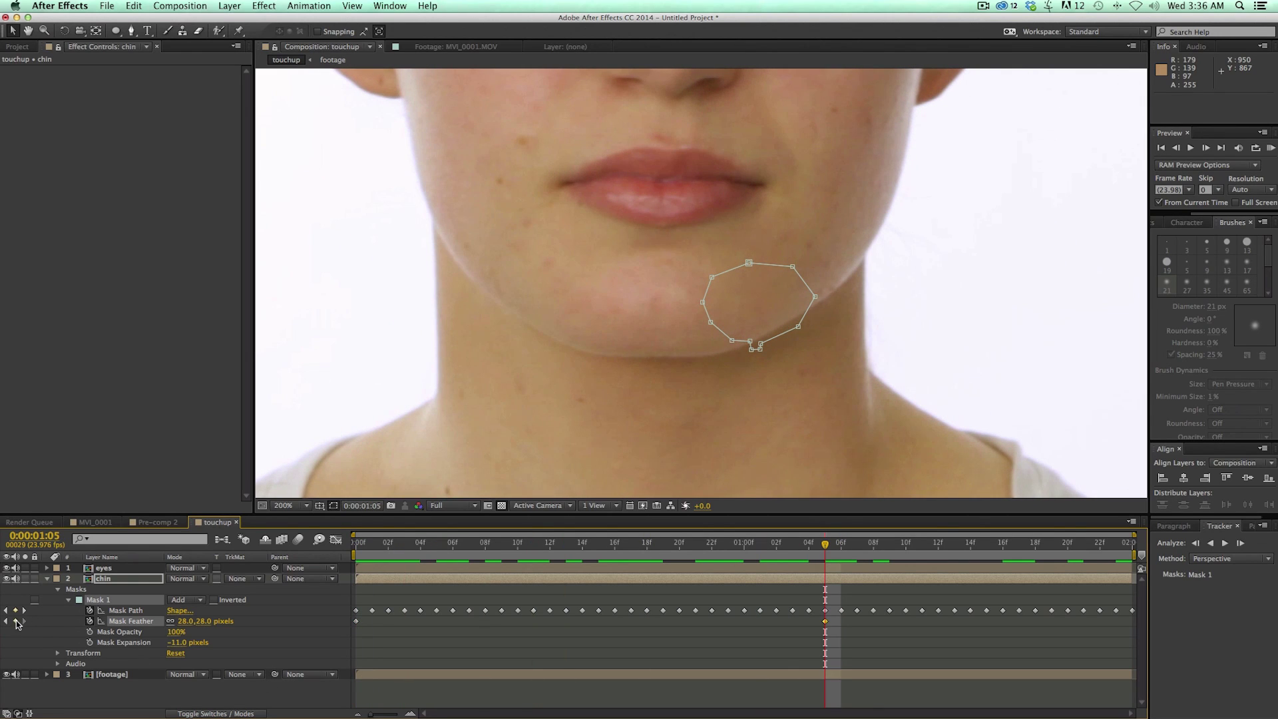
left_click_drag(820, 554, 268, 560)
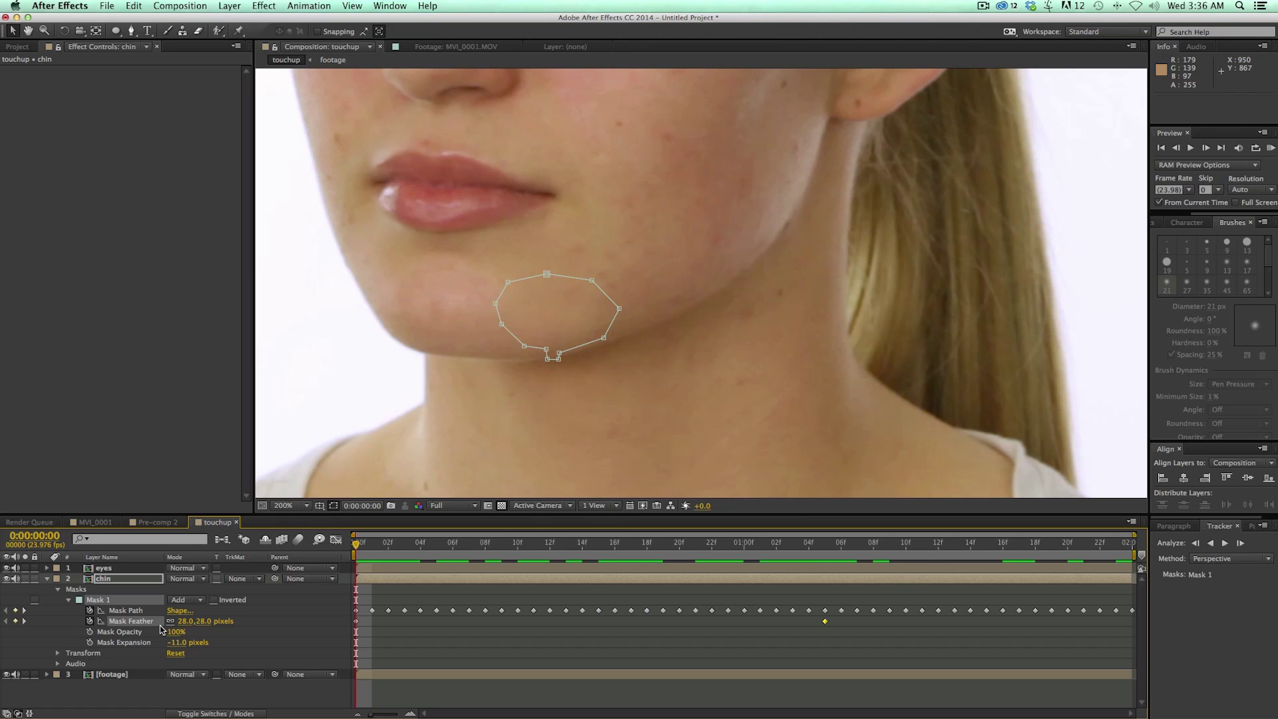
left_click_drag(185, 622, 188, 622)
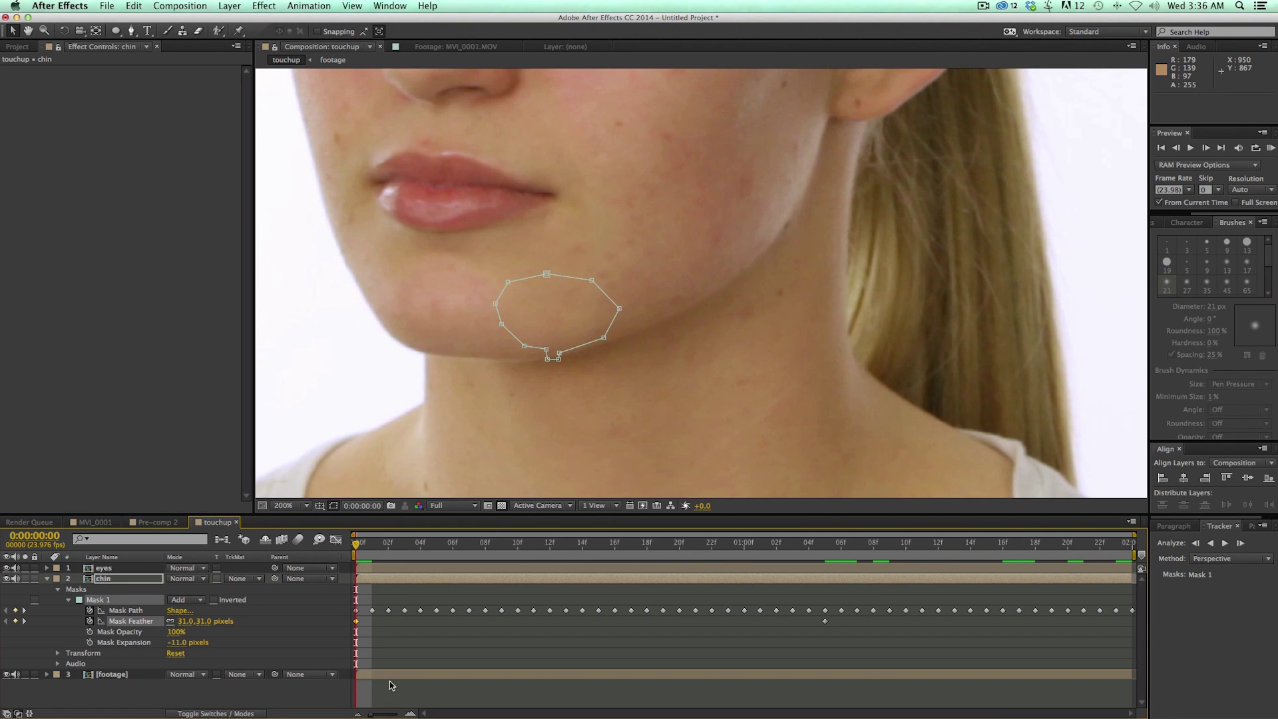
left_click(405, 693)
key("space")
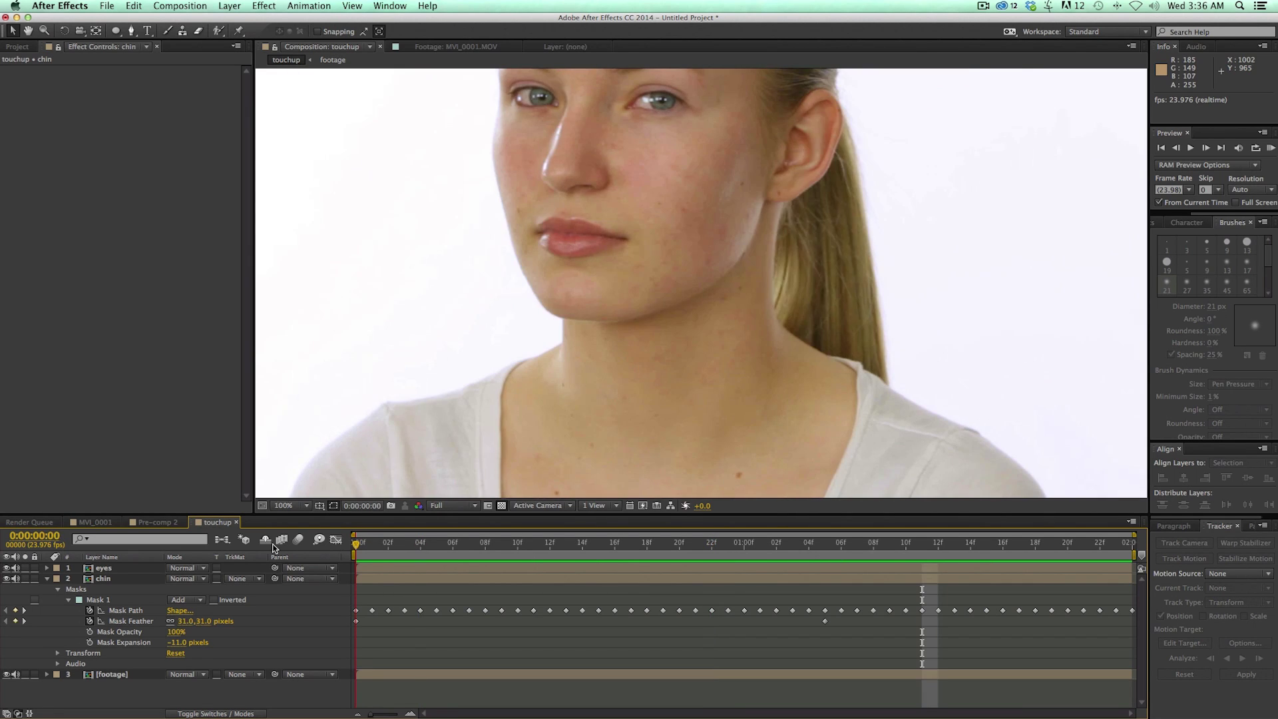
Move to 0:00:01:01 and duplicate the footage layer as a copy named lip.
left_click_drag(356, 542, 760, 544)
left_click(119, 589)
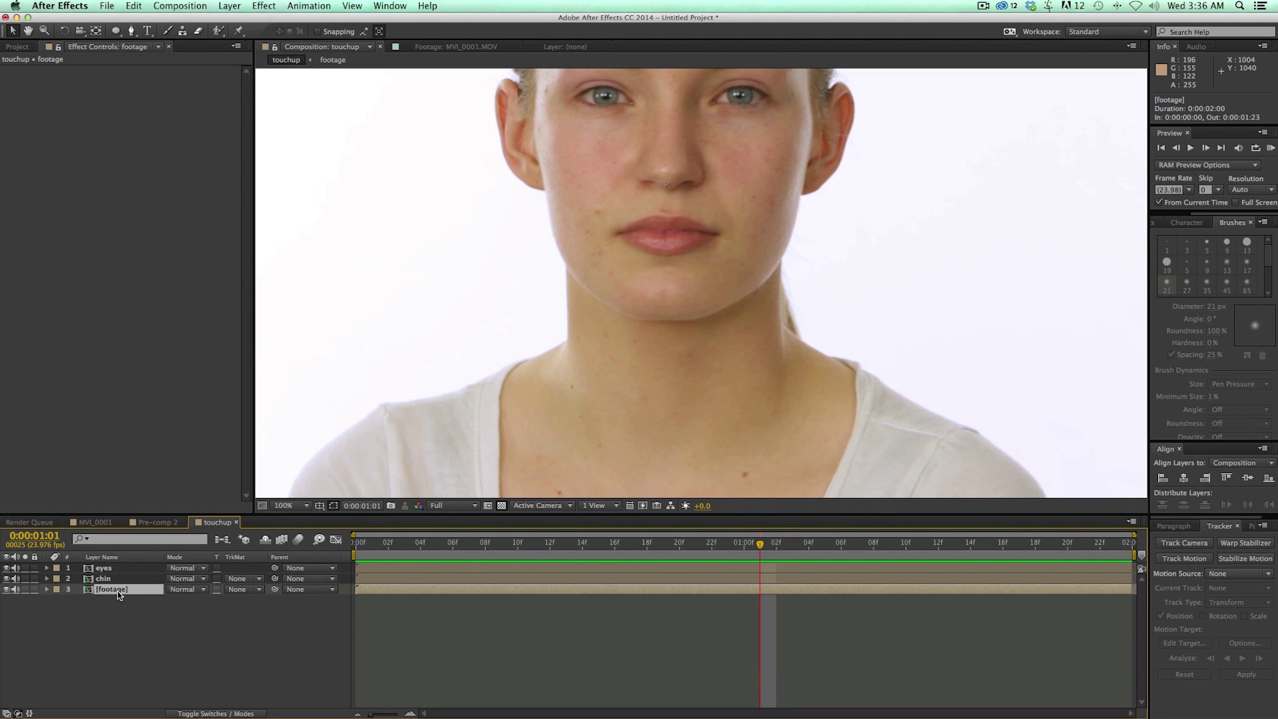
key("super+d")
key("Return")
type("lip")
key("Return")
Draw a closed Pen mask on the lip layer around the outline of the lips.
key("period")
scroll(616, 271, "up", 3)
left_click(132, 31)
left_click(579, 280)
left_click(633, 254)
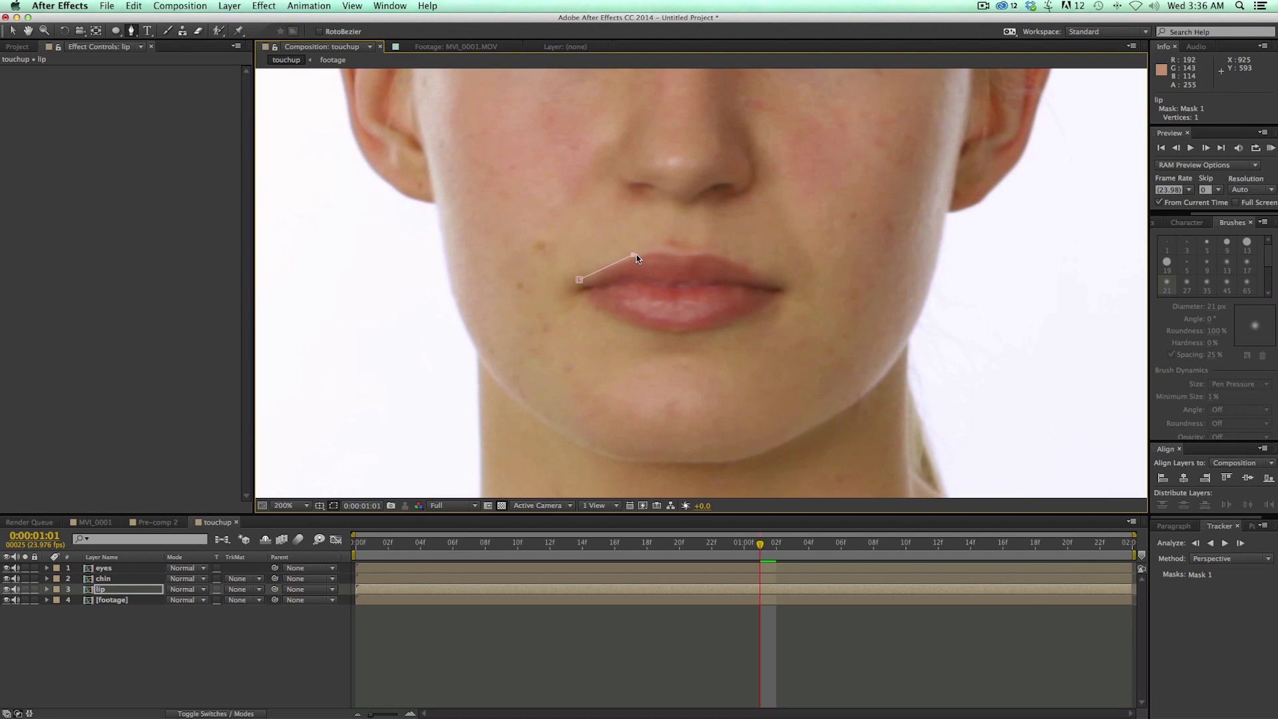
left_click(701, 250)
left_click(780, 279)
left_click(766, 307)
left_click(740, 324)
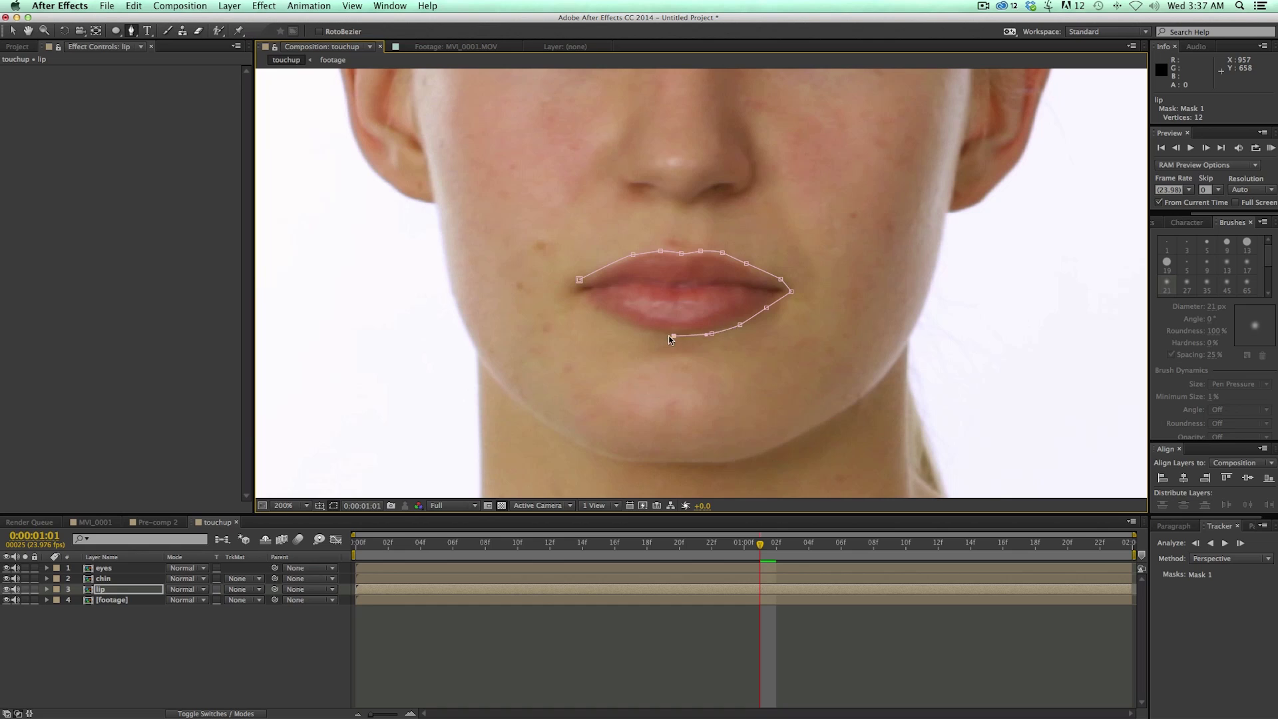
left_click(581, 297)
left_click(579, 281)
Keyframe the lip mask path at 0:00:01:01 and track the mask forward to the end and backward to the start.
key("alt+m")
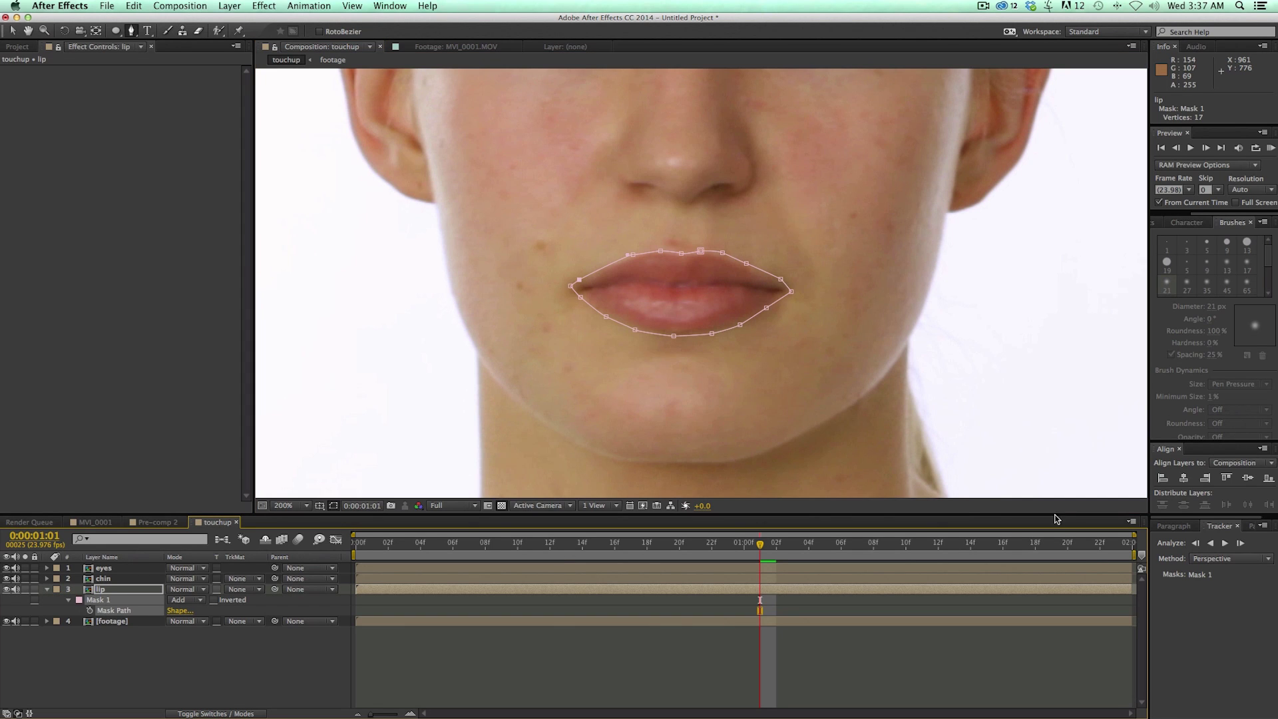
left_click(1228, 543)
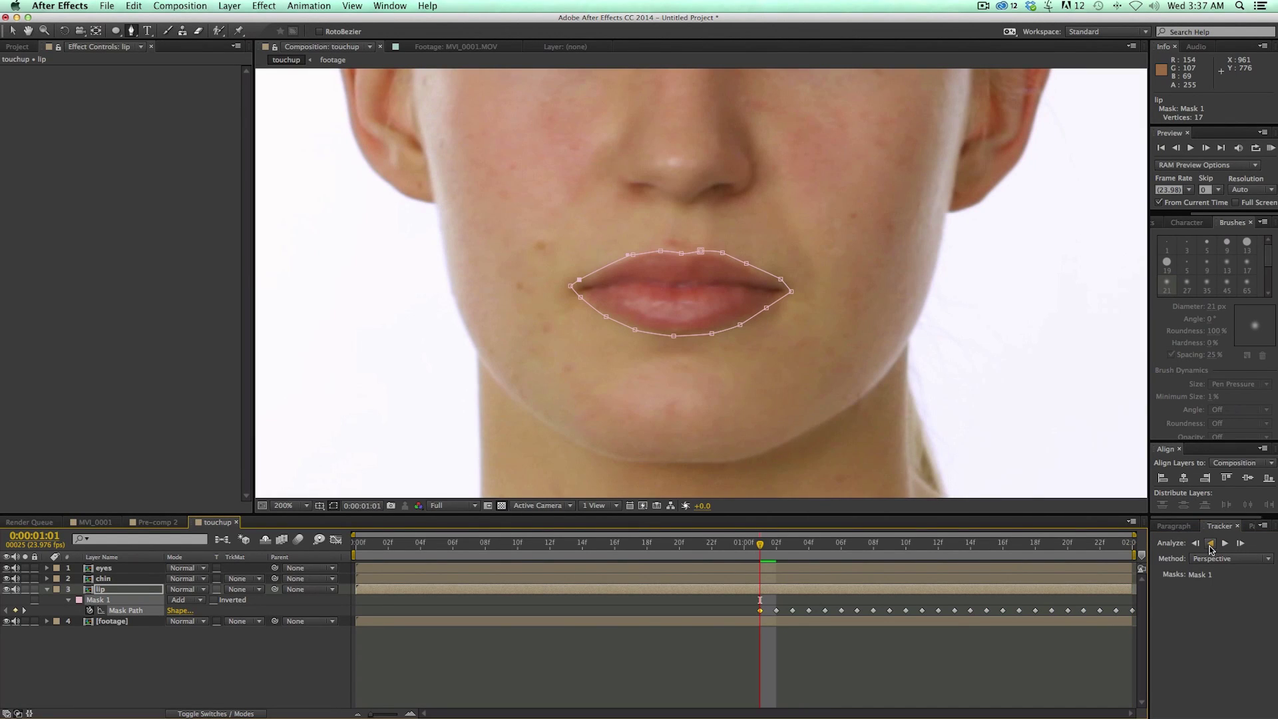
left_click(1211, 543)
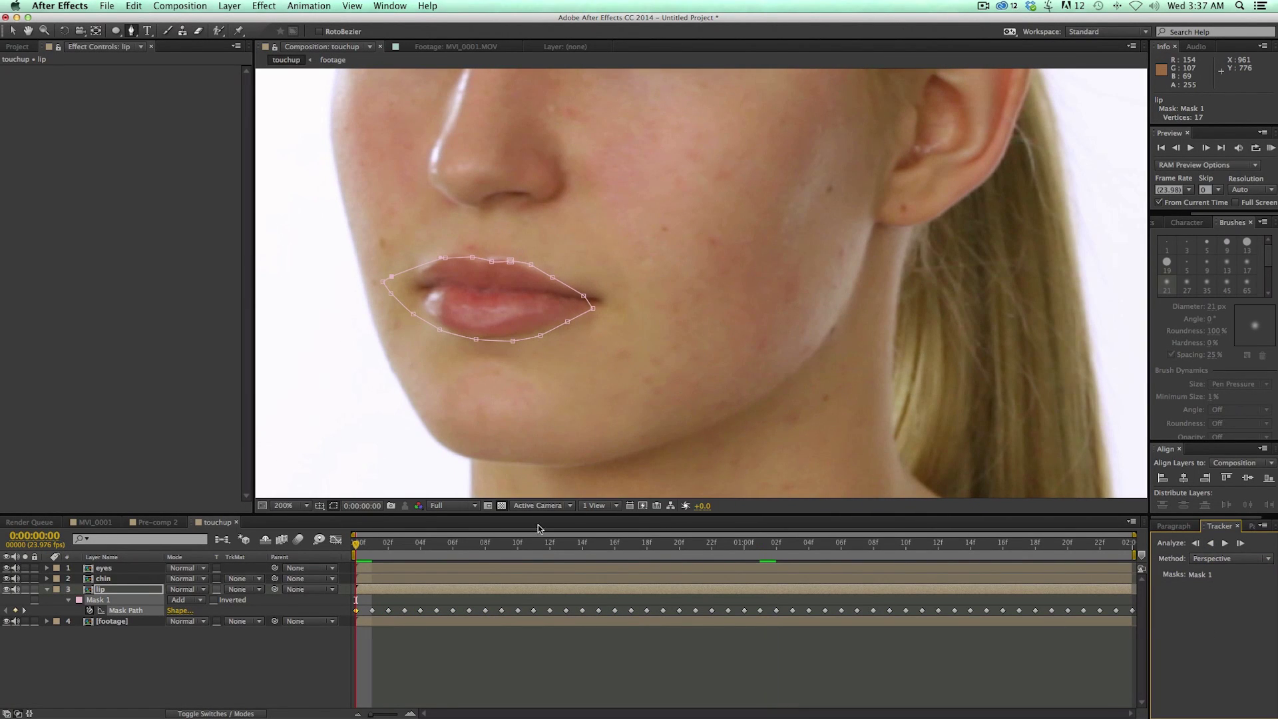
Move to 0:00:01:01, solo the lip layer to set its Mask Feather to 12 pixels, and end the solo.
left_click_drag(493, 545, 753, 567)
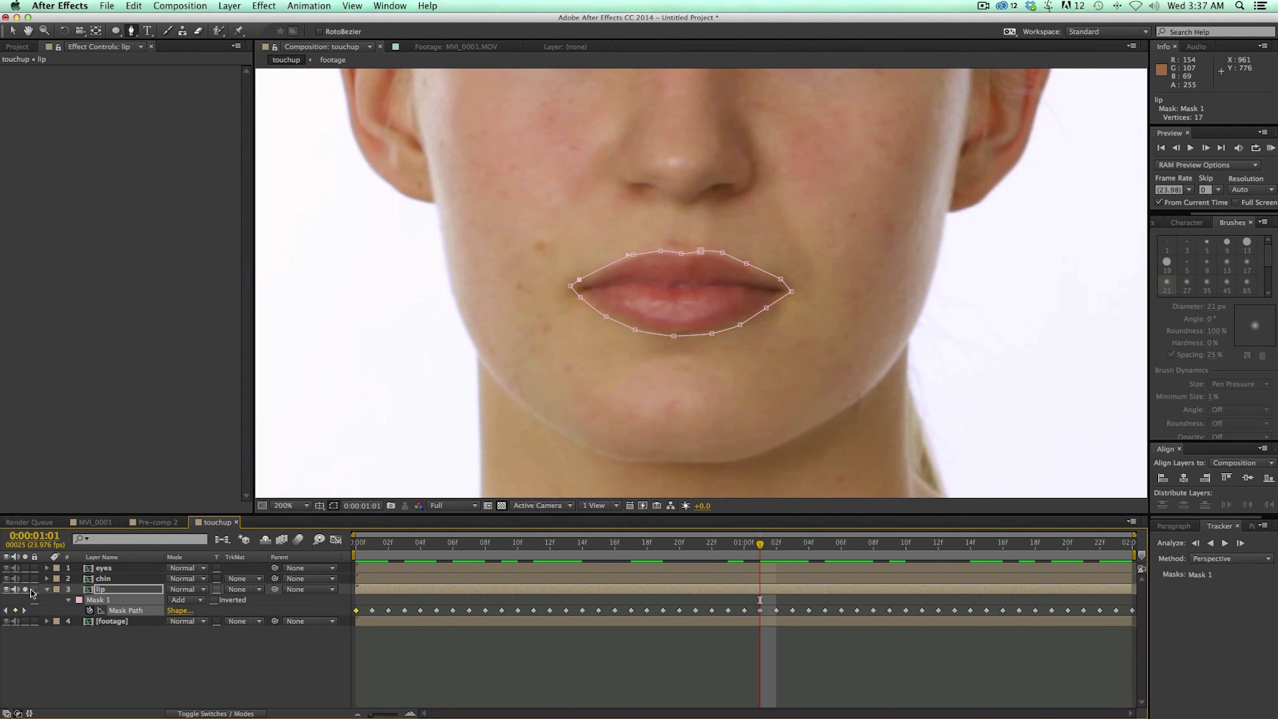
left_click(26, 590)
key("f")
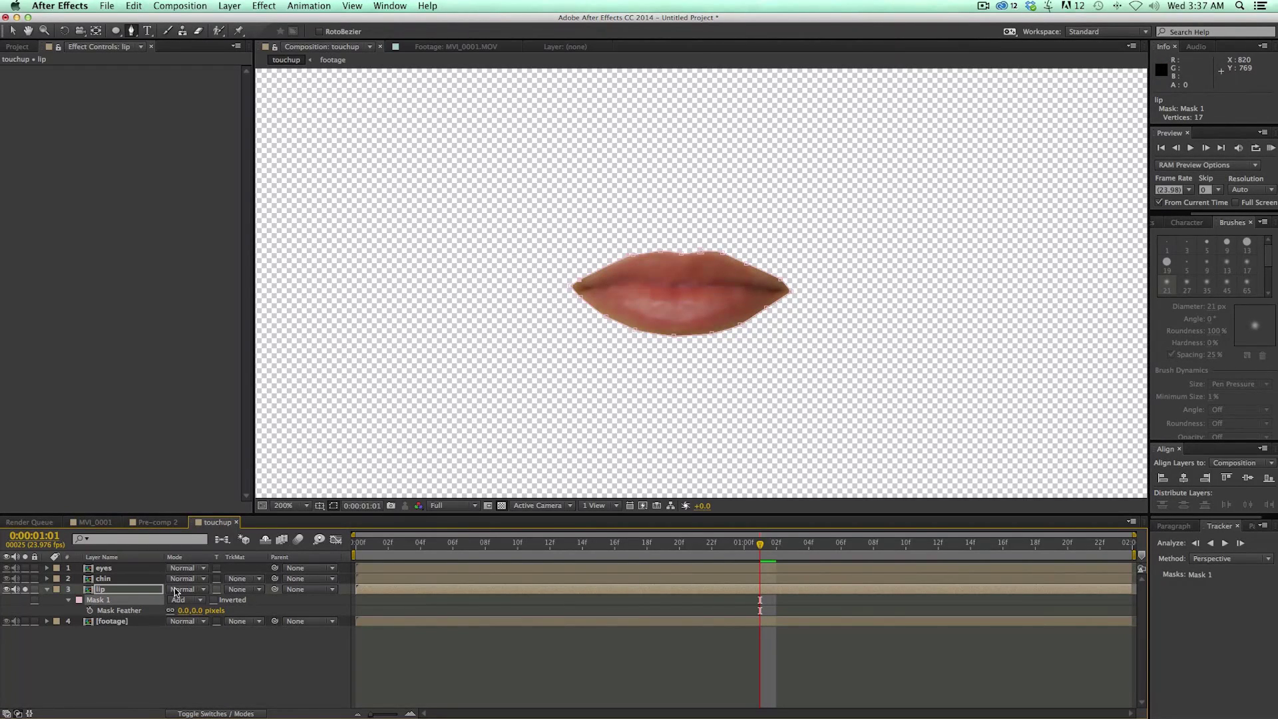
left_click_drag(185, 613, 193, 612)
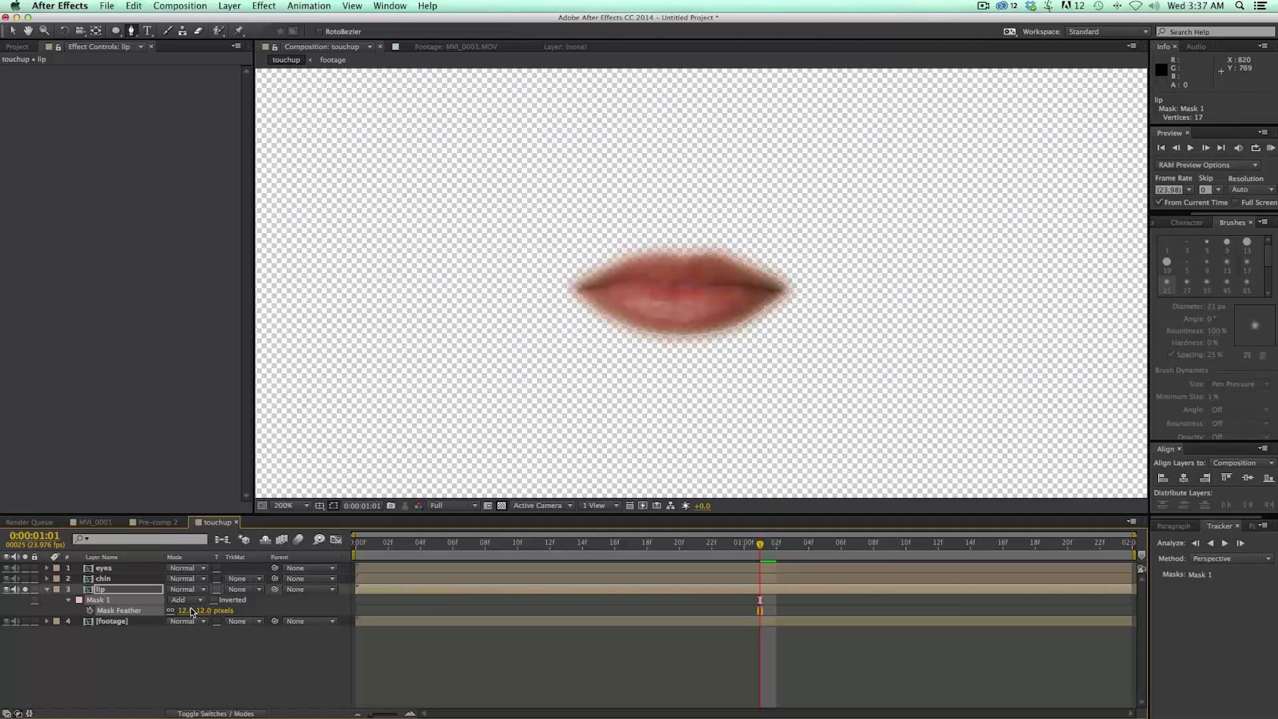
left_click(25, 589)
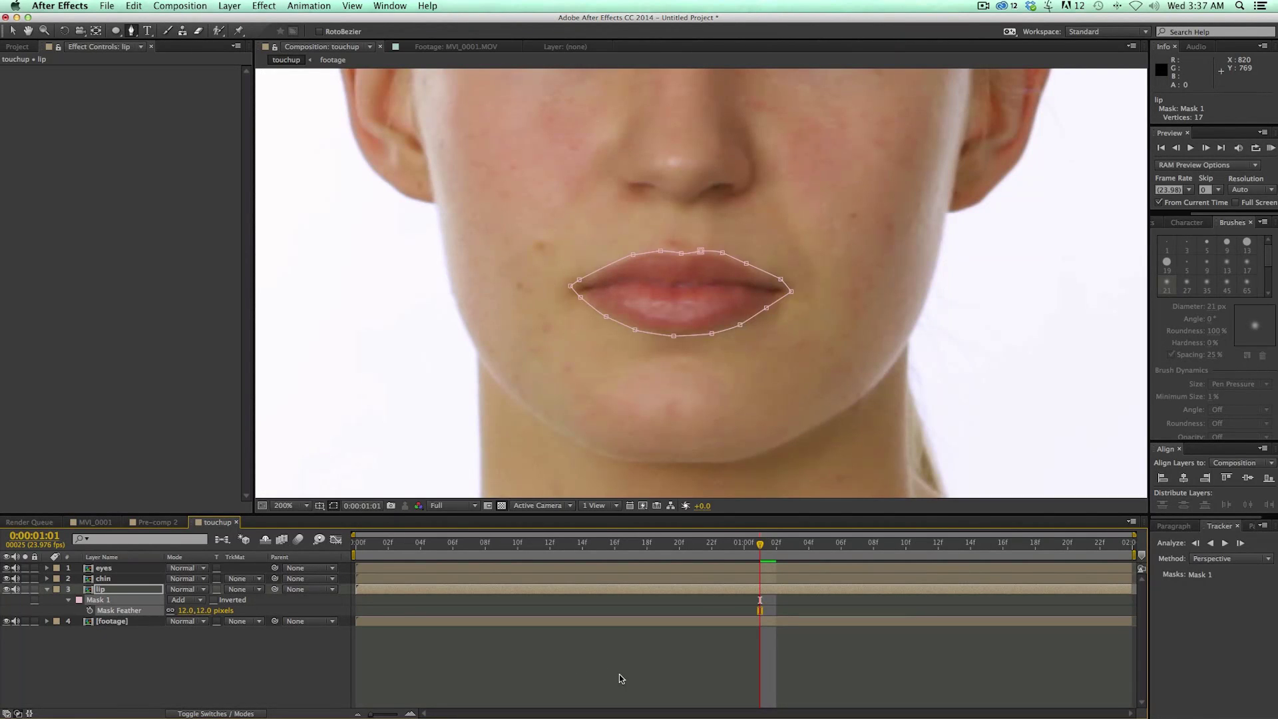
Deselect the lip mask and apply the Curves effect to the lip layer.
left_click(619, 674)
left_click(718, 588)
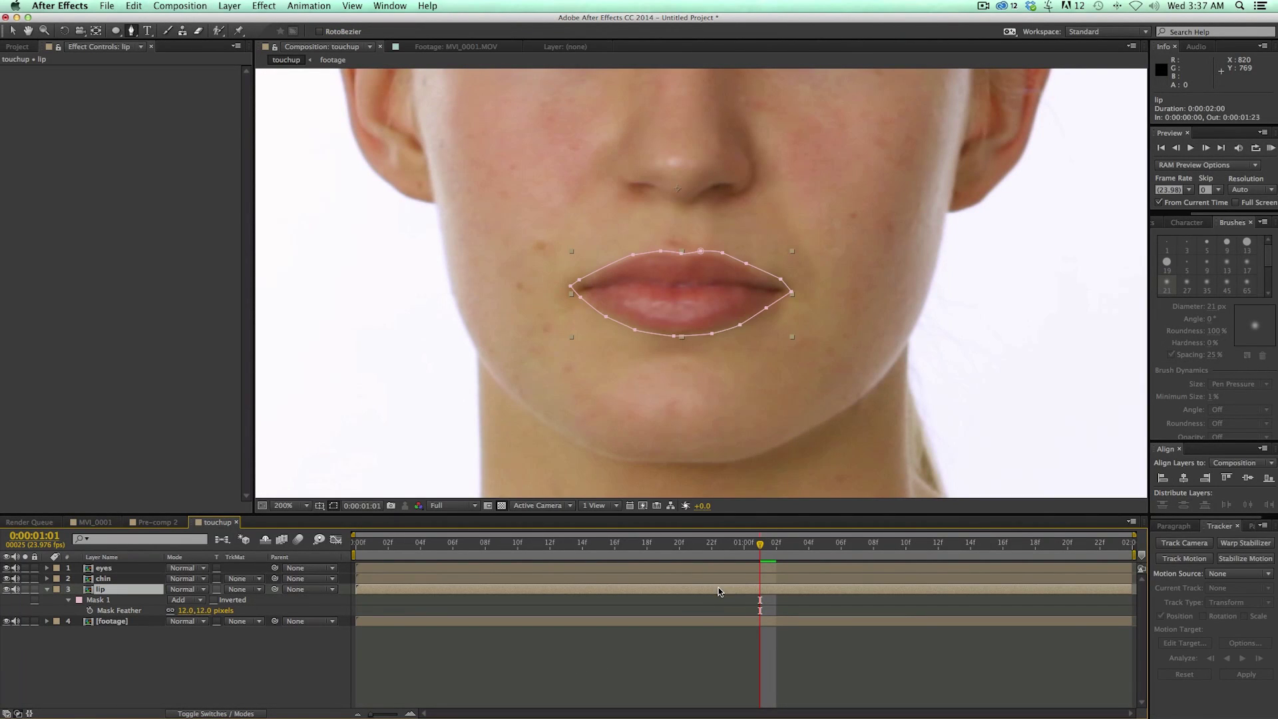
left_click(256, 6)
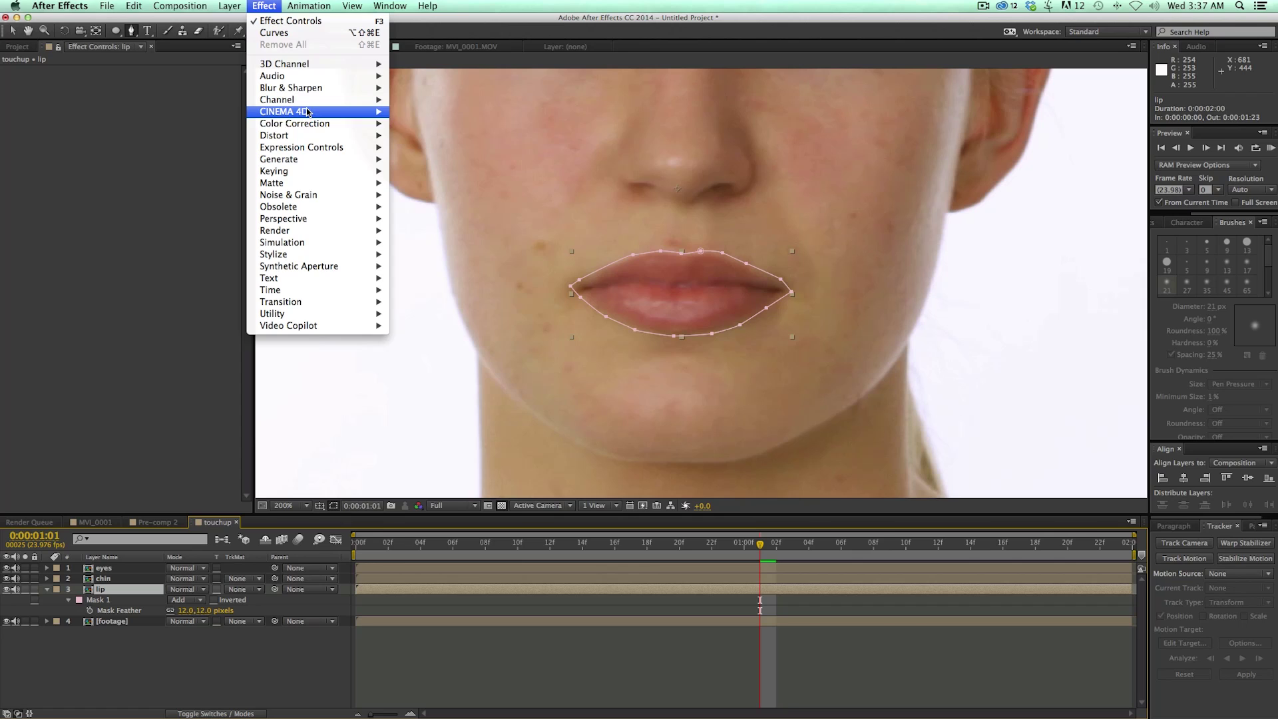
mouse_move(309, 125)
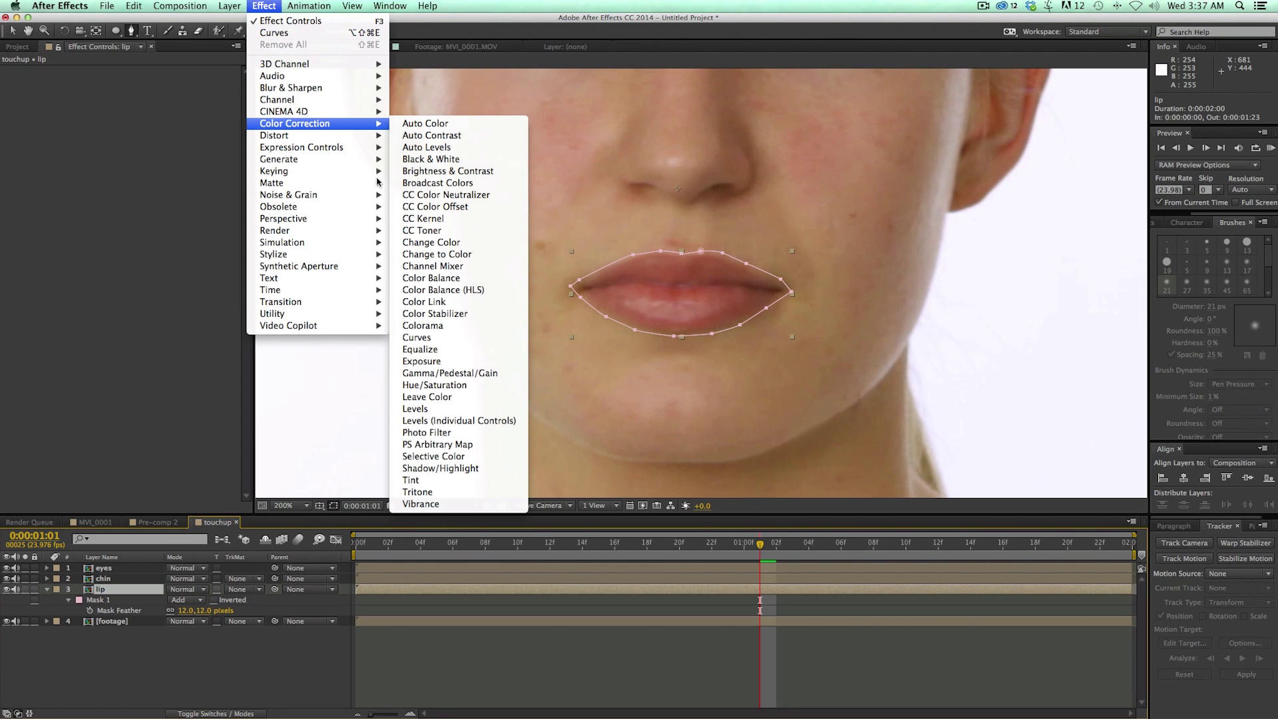
left_click(426, 338)
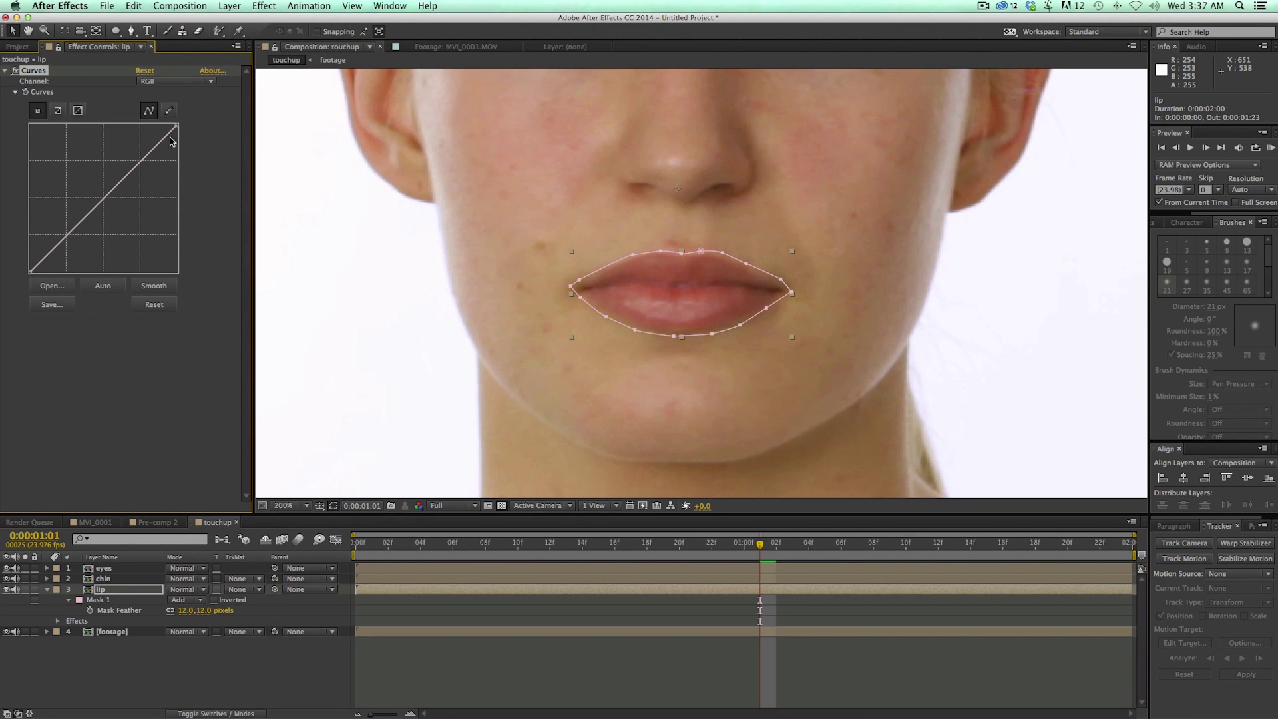
Shape the lip layer's RGB curve to darken the shadows, and boost the Red channel slightly.
left_click_drag(150, 159, 143, 150)
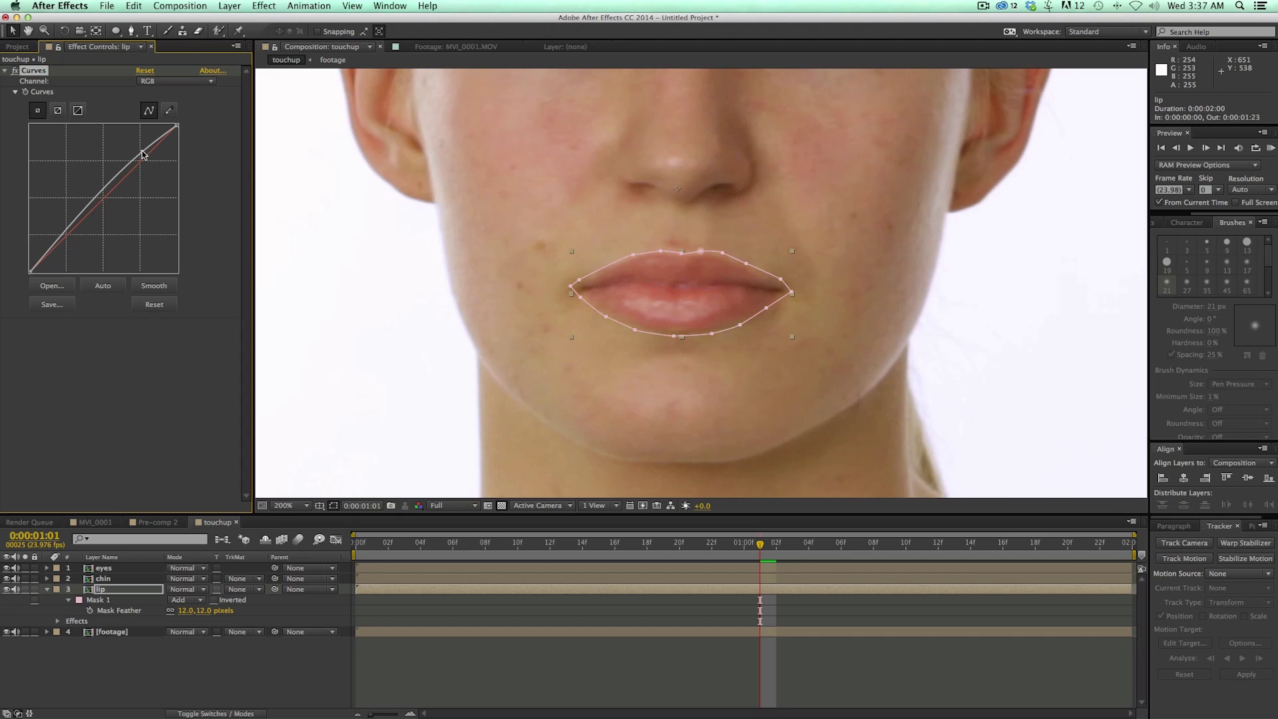
left_click(64, 238)
left_click_drag(64, 238, 67, 248)
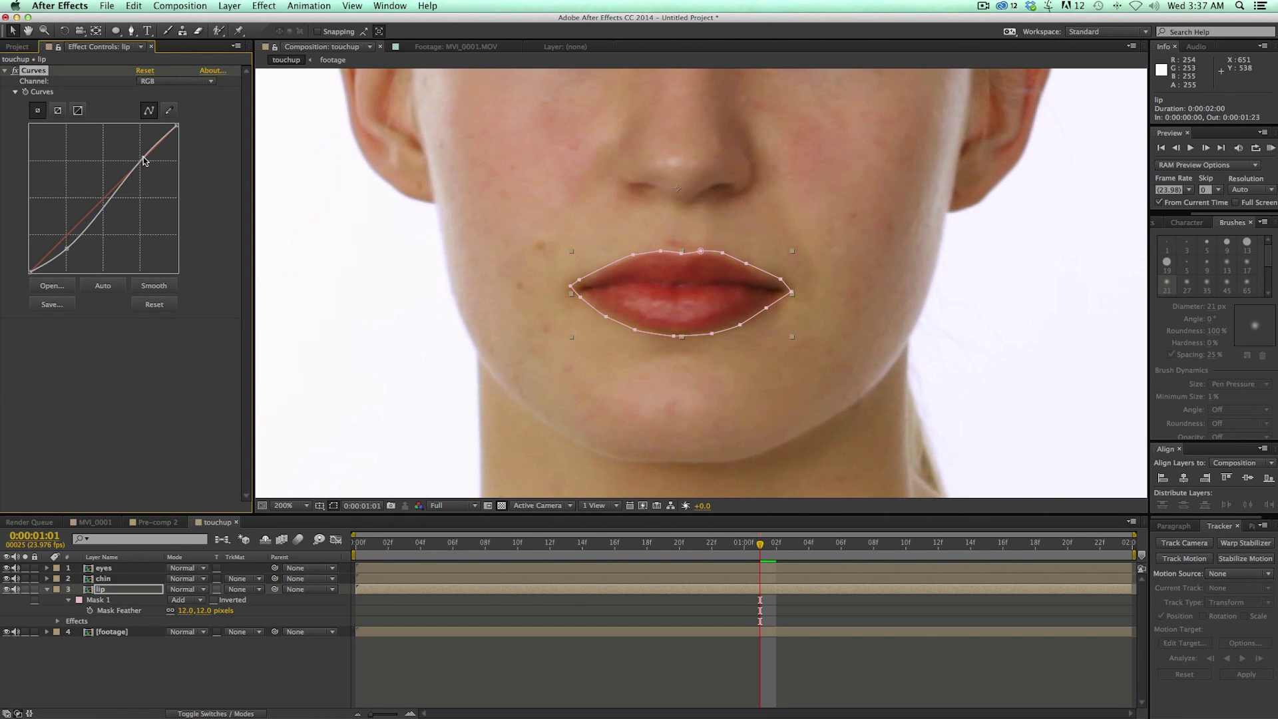
left_click(194, 82)
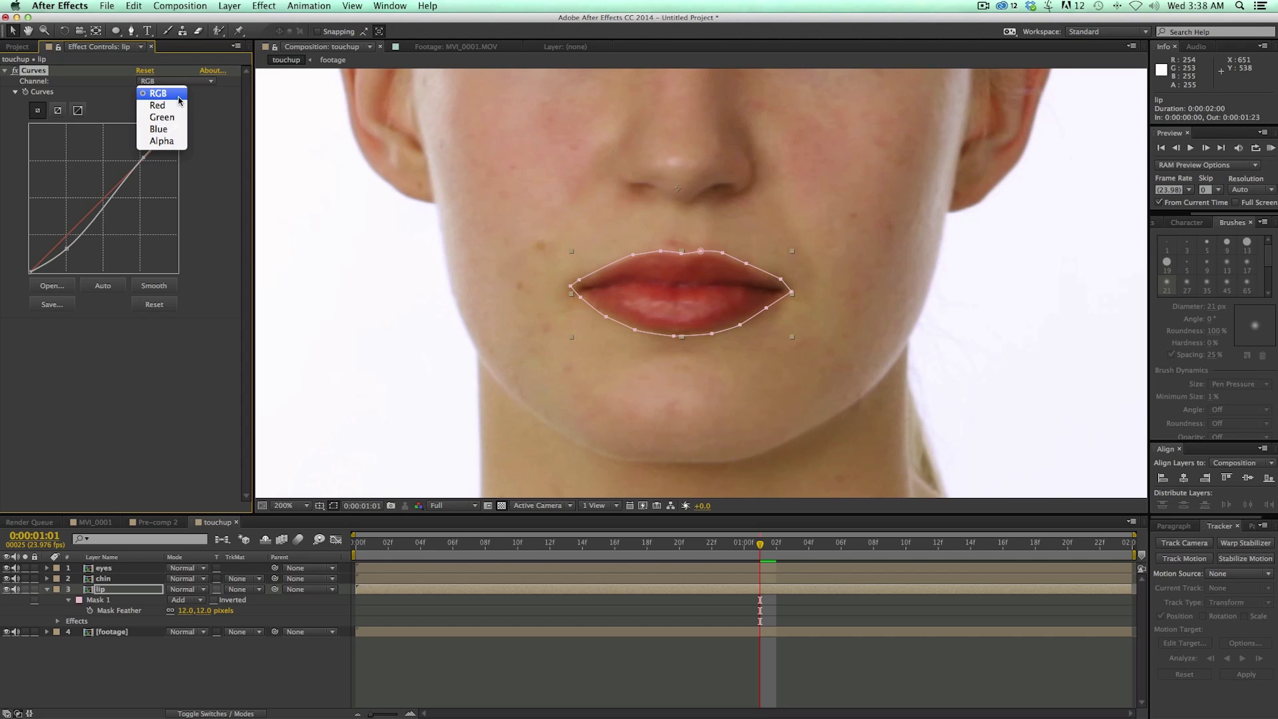
left_click(158, 106)
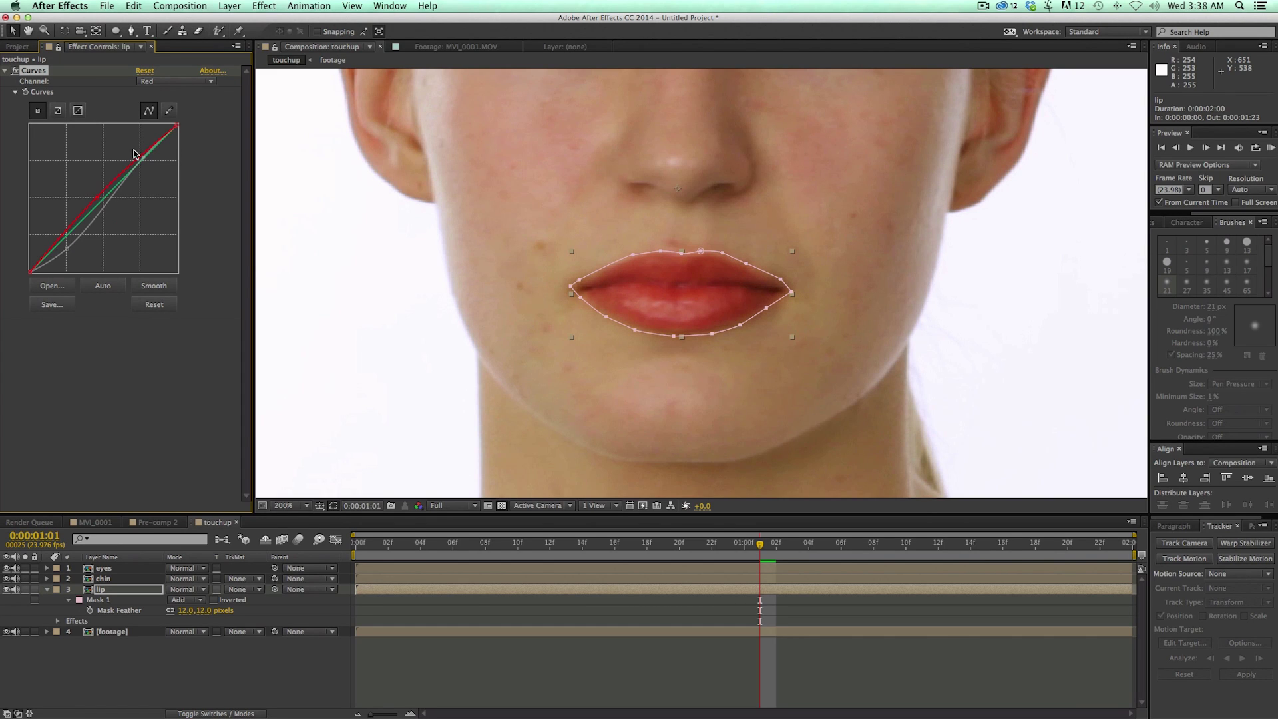
Set the lip layer's opacity to 37% and toggle its visibility to compare the lips with and without the correction.
key("f")
key("t")
left_click_drag(175, 602, 80, 601)
left_click(5, 603)
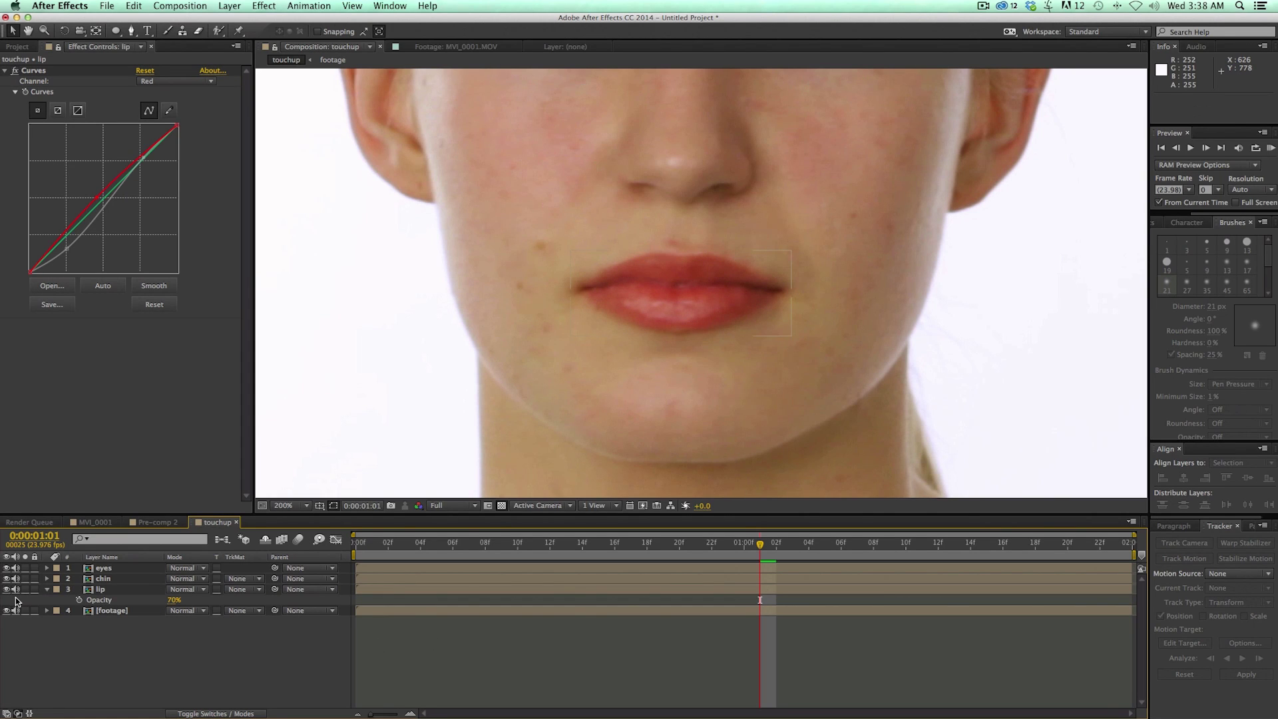
left_click(6, 589)
left_click(7, 589)
left_click(6, 590)
left_click(7, 590)
left_click(6, 590)
left_click(7, 590)
scroll(665, 326, "down", 2)
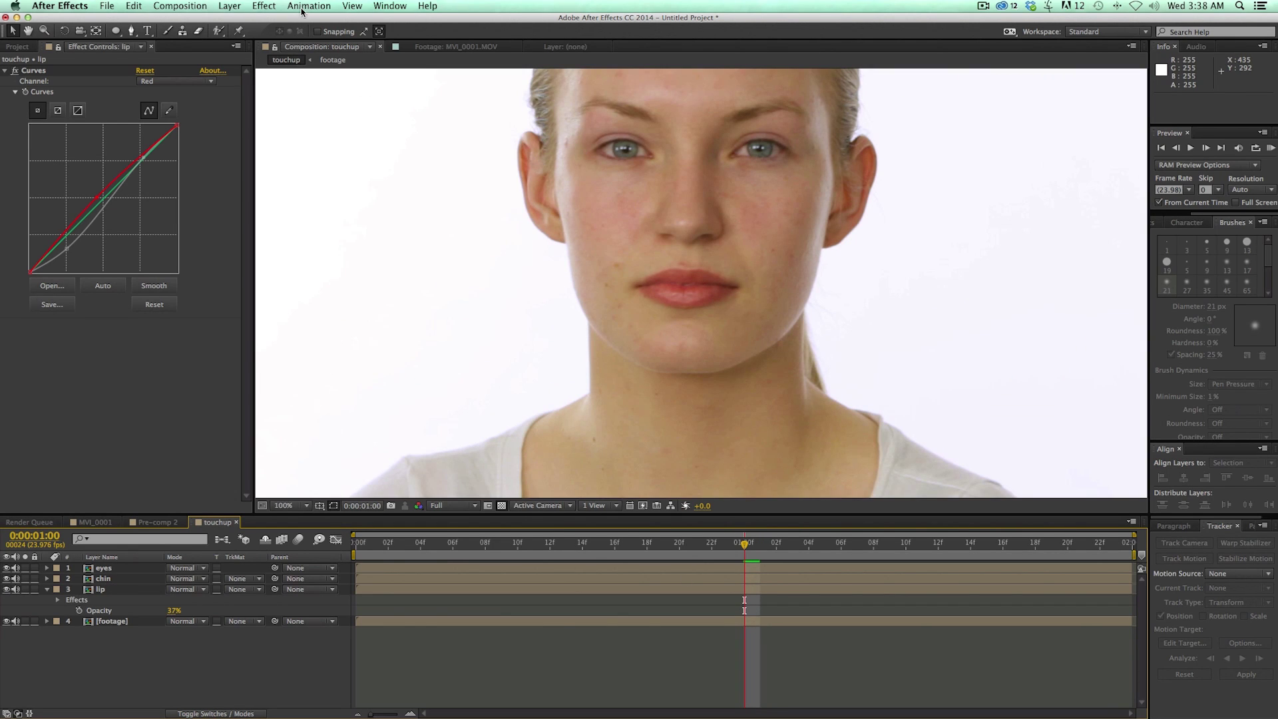
Apply the CC Plastic effect to the lip layer.
left_click(275, 5)
left_click(578, 590)
left_click(581, 590)
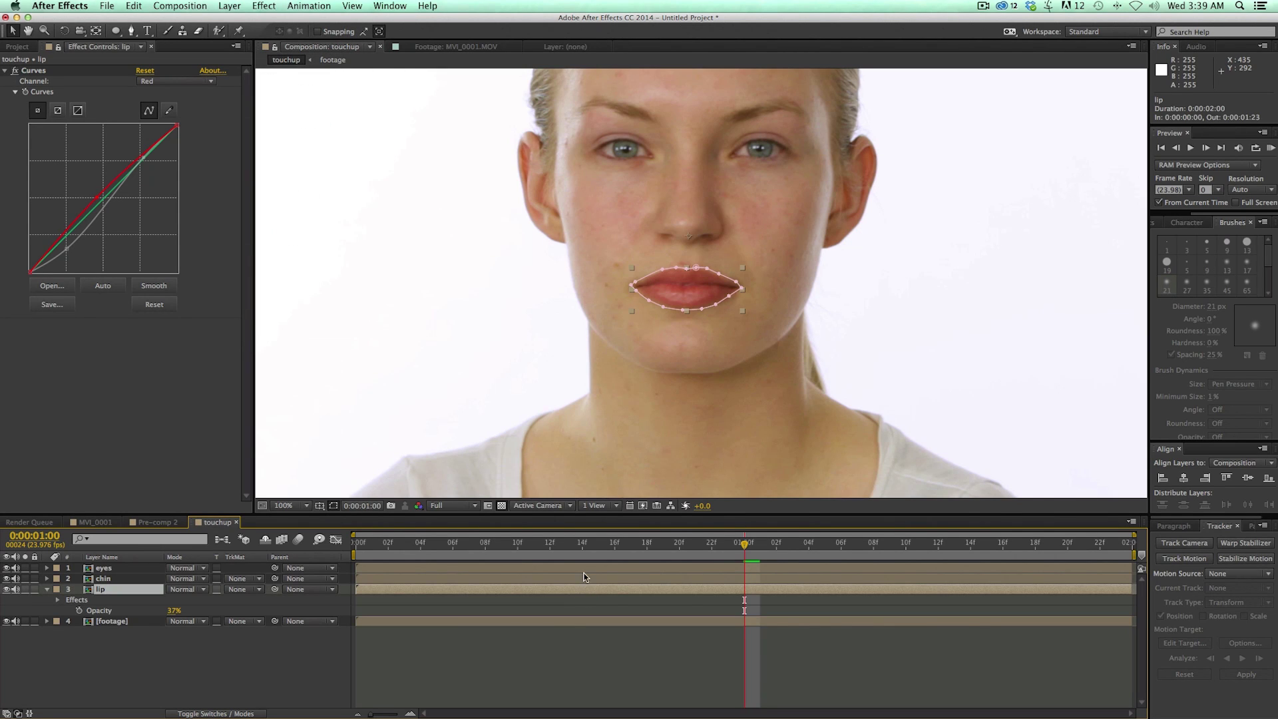
left_click(266, 9)
mouse_move(289, 254)
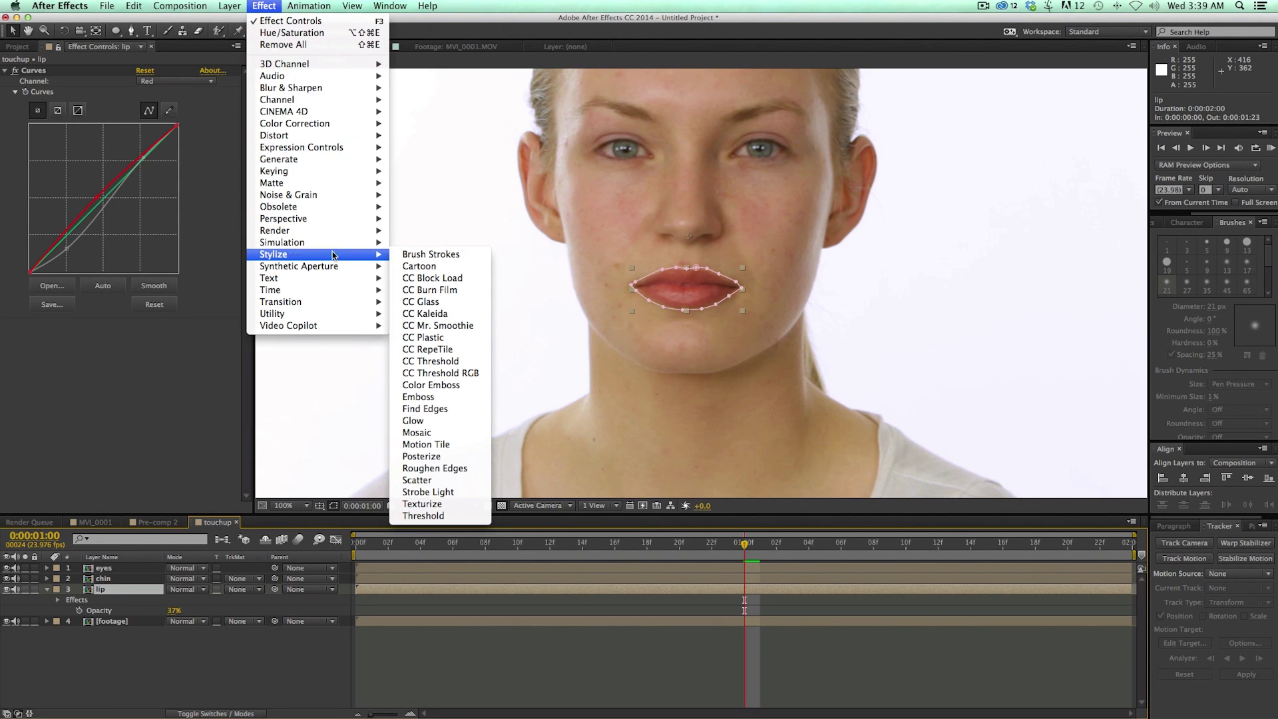
left_click(430, 338)
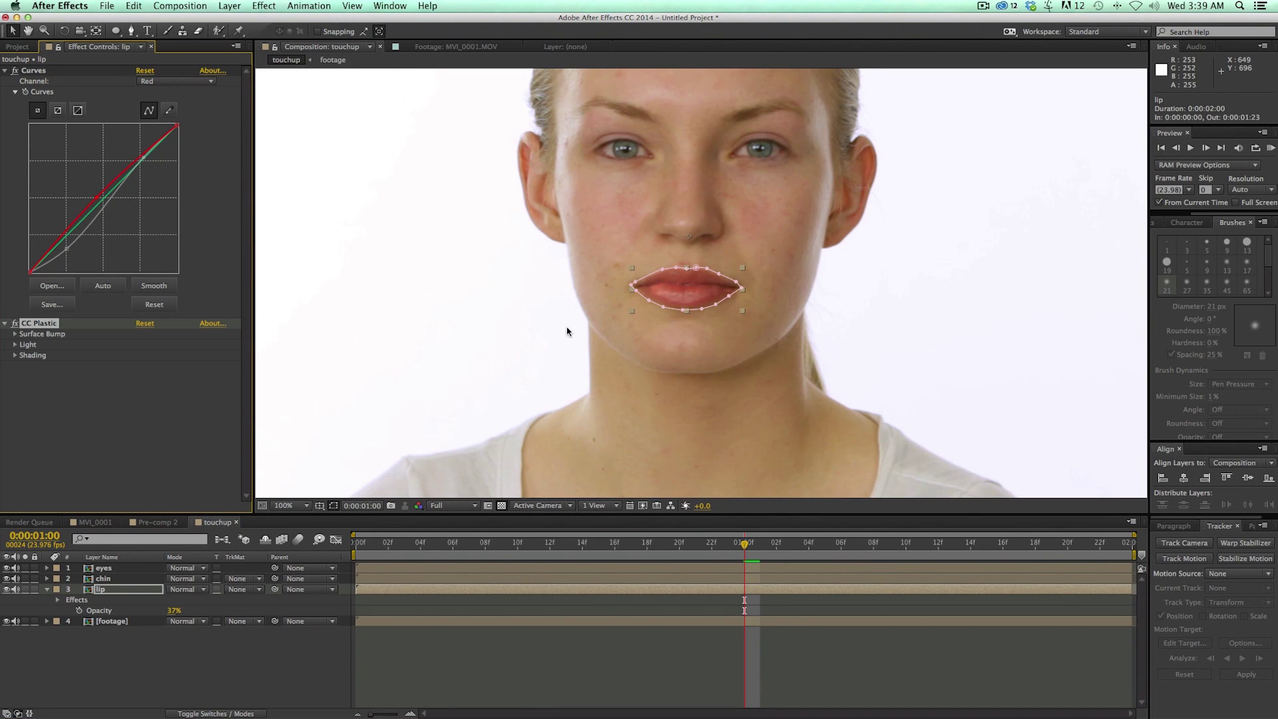
Set CC Plastic's Surface Bump to Softness 12.8, Height -19, Cut Min 1 and Cut Max 93.
scroll(693, 308, "up", 2)
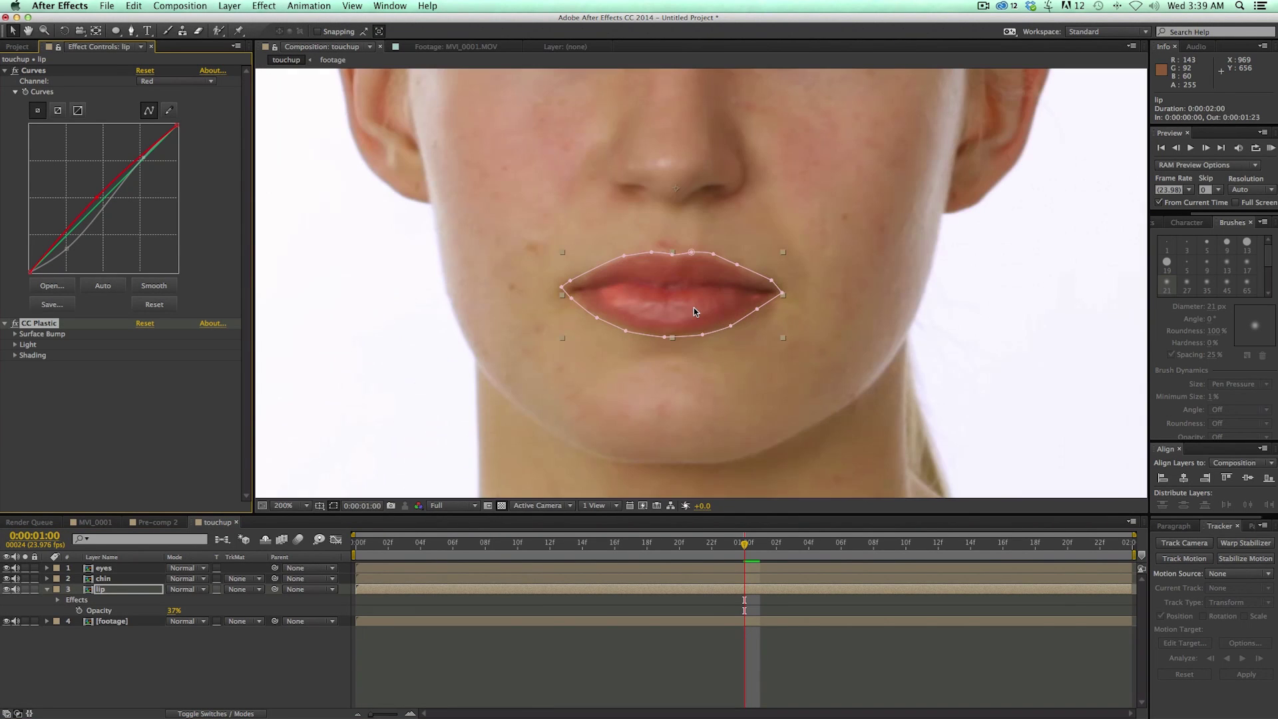
left_click(15, 334)
mouse_move(143, 366)
left_mouse_down()
mouse_move(98, 366)
mouse_move(177, 366)
mouse_move(68, 366)
mouse_move(154, 382)
mouse_move(95, 376)
mouse_move(122, 380)
left_mouse_up()
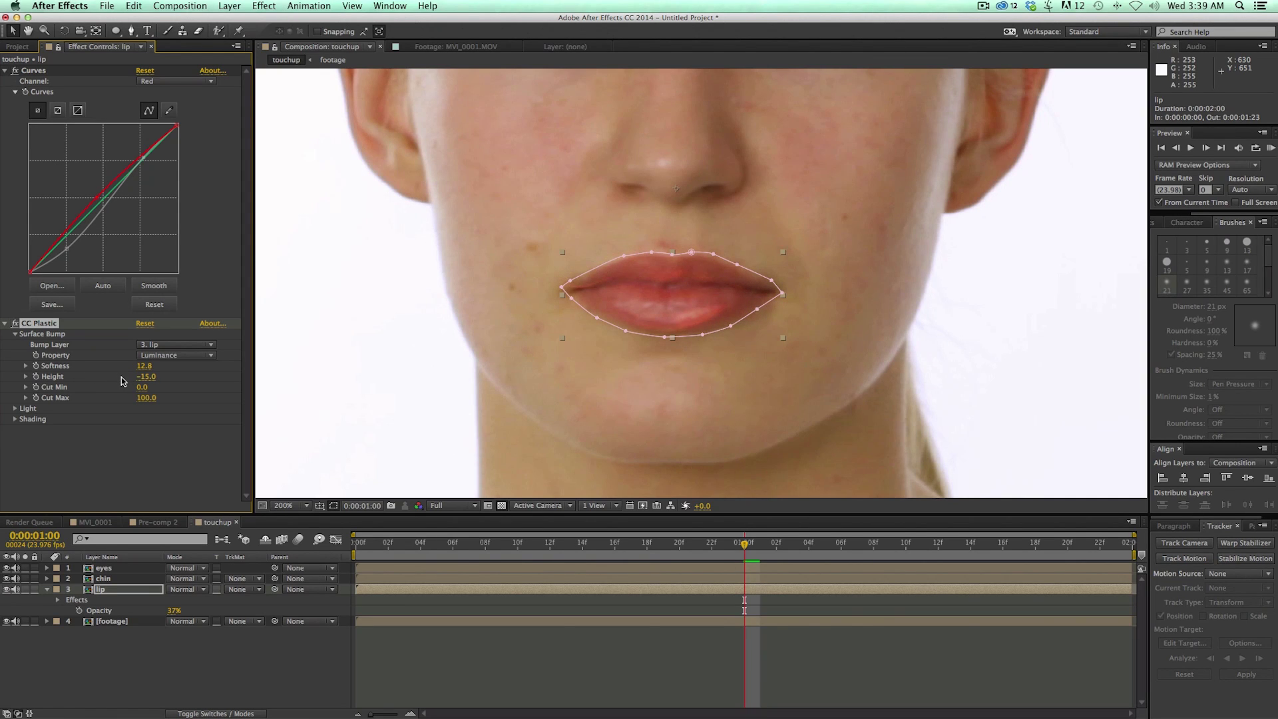
mouse_move(142, 390)
left_mouse_down()
mouse_move(154, 390)
mouse_move(112, 398)
mouse_move(141, 398)
left_mouse_up()
Adjust CC Plastic's Light Intensity and set its Shading to Diffuse 20, Dust 83, Roughness 0.076 and Metal 39.
left_click(14, 409)
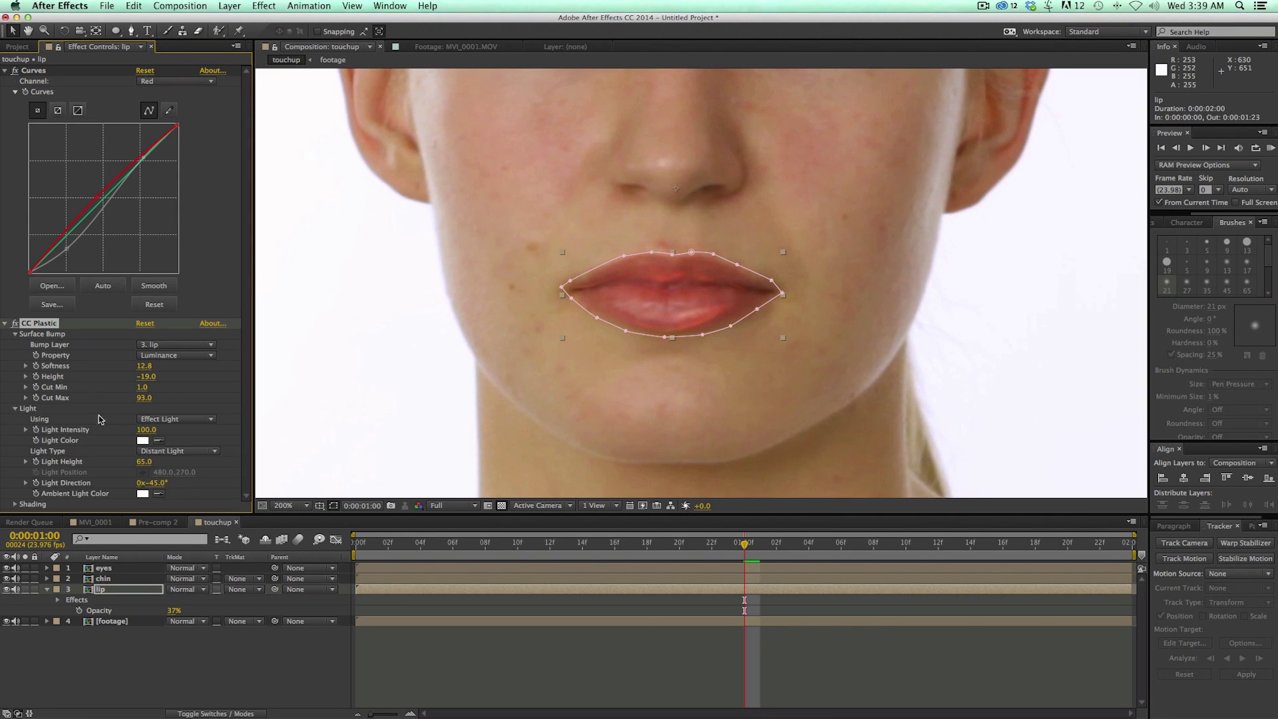
mouse_move(155, 430)
left_mouse_down()
mouse_move(111, 430)
mouse_move(179, 428)
mouse_move(148, 429)
left_mouse_up()
left_click(15, 408)
left_click(16, 419)
mouse_move(149, 472)
left_mouse_down()
mouse_move(137, 472)
mouse_move(169, 473)
mouse_move(143, 484)
left_mouse_up()
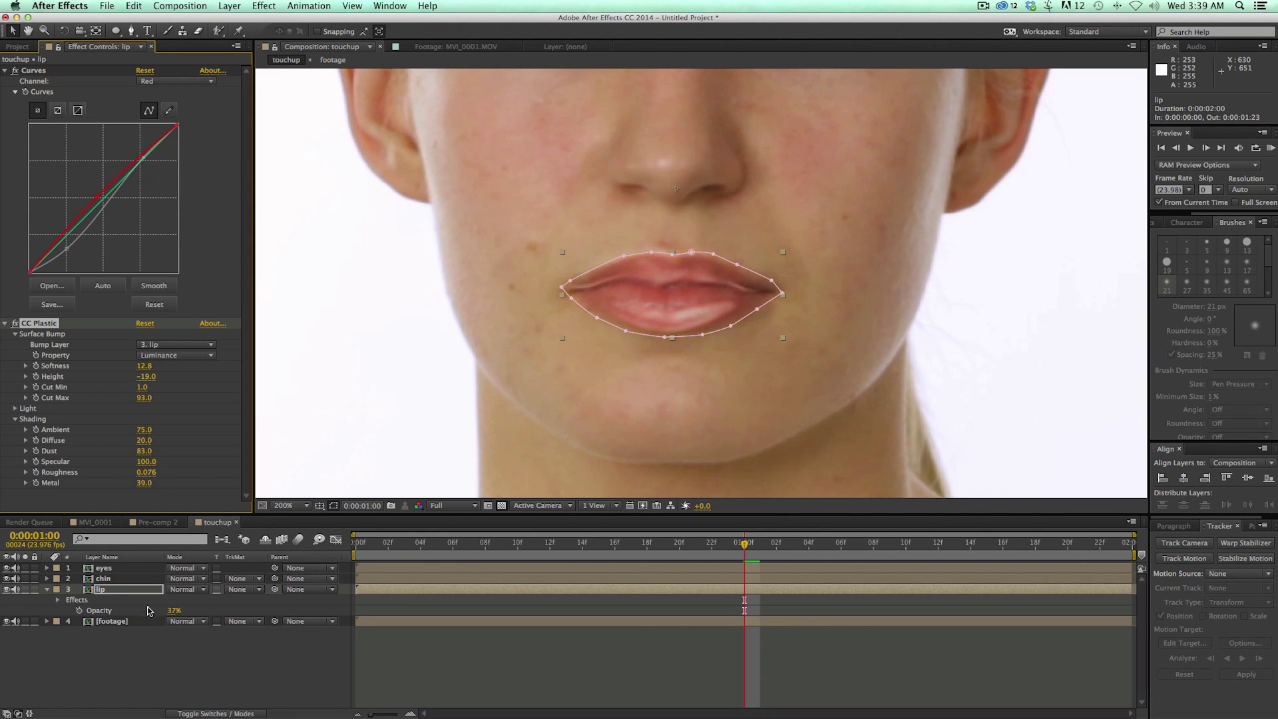
Duplicate the lip layer and remove CC Plastic from the original lip layer.
left_click(390, 585)
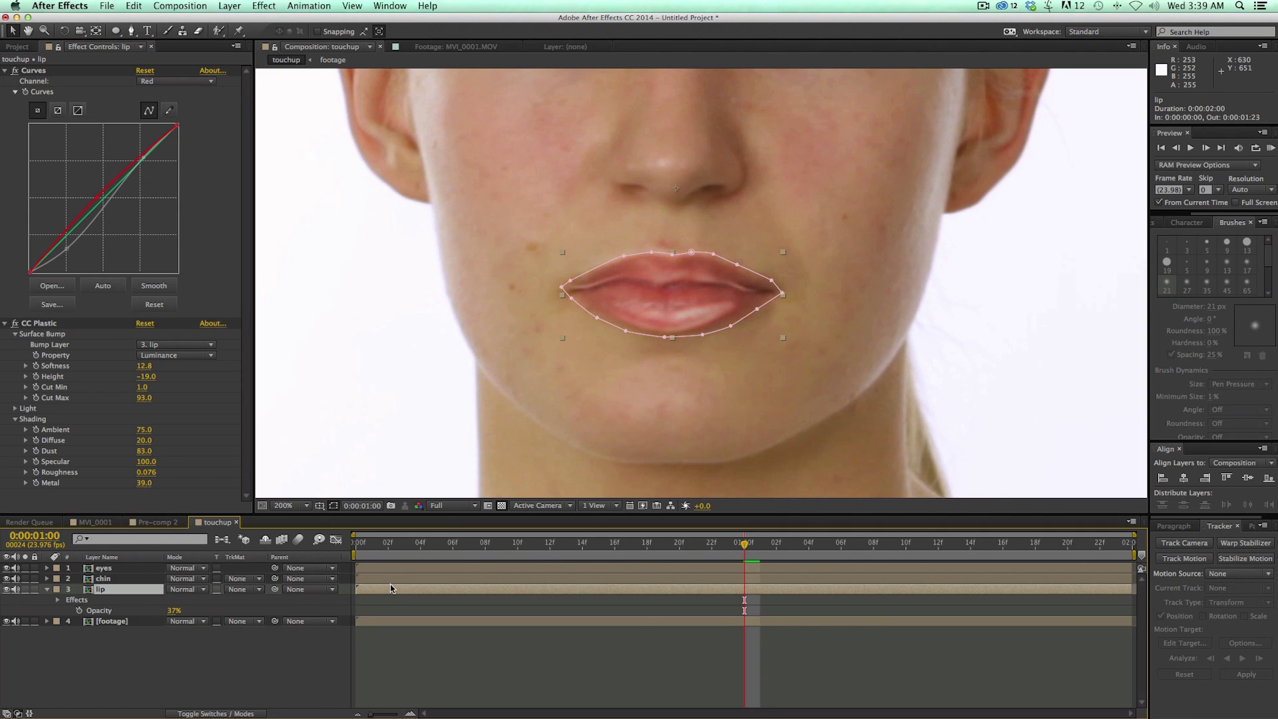
key("super+d")
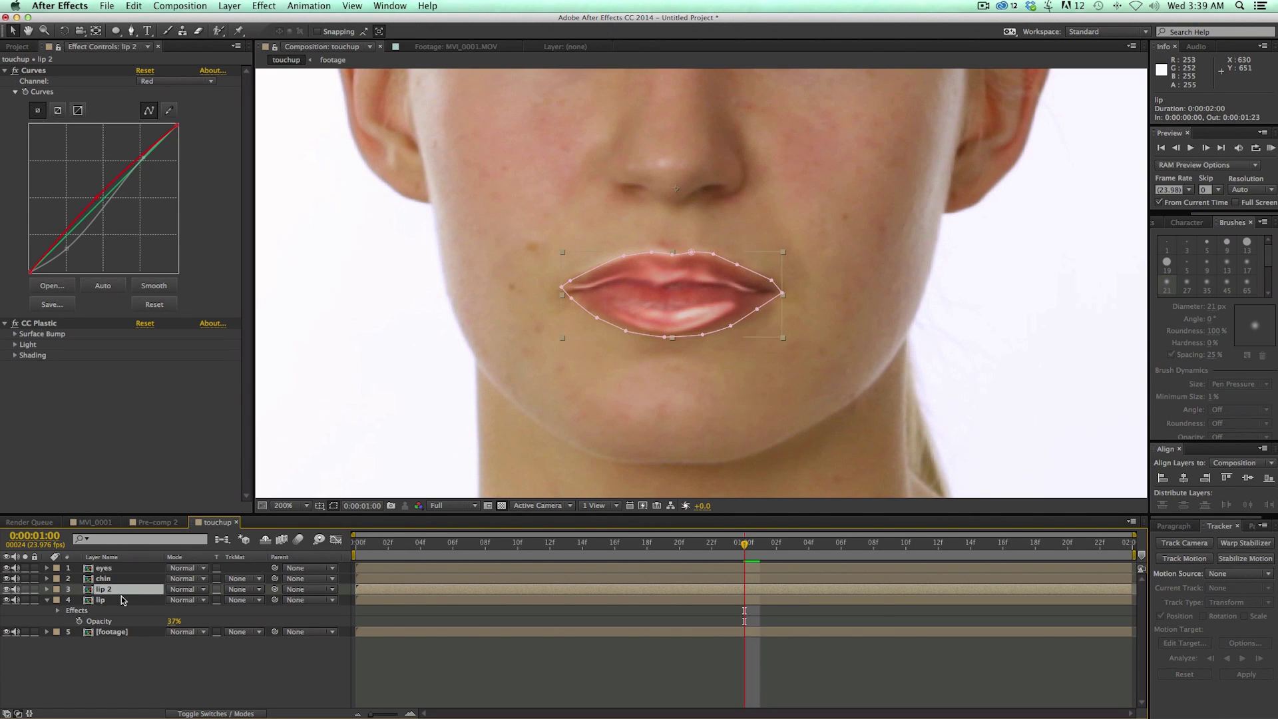
left_click(123, 600)
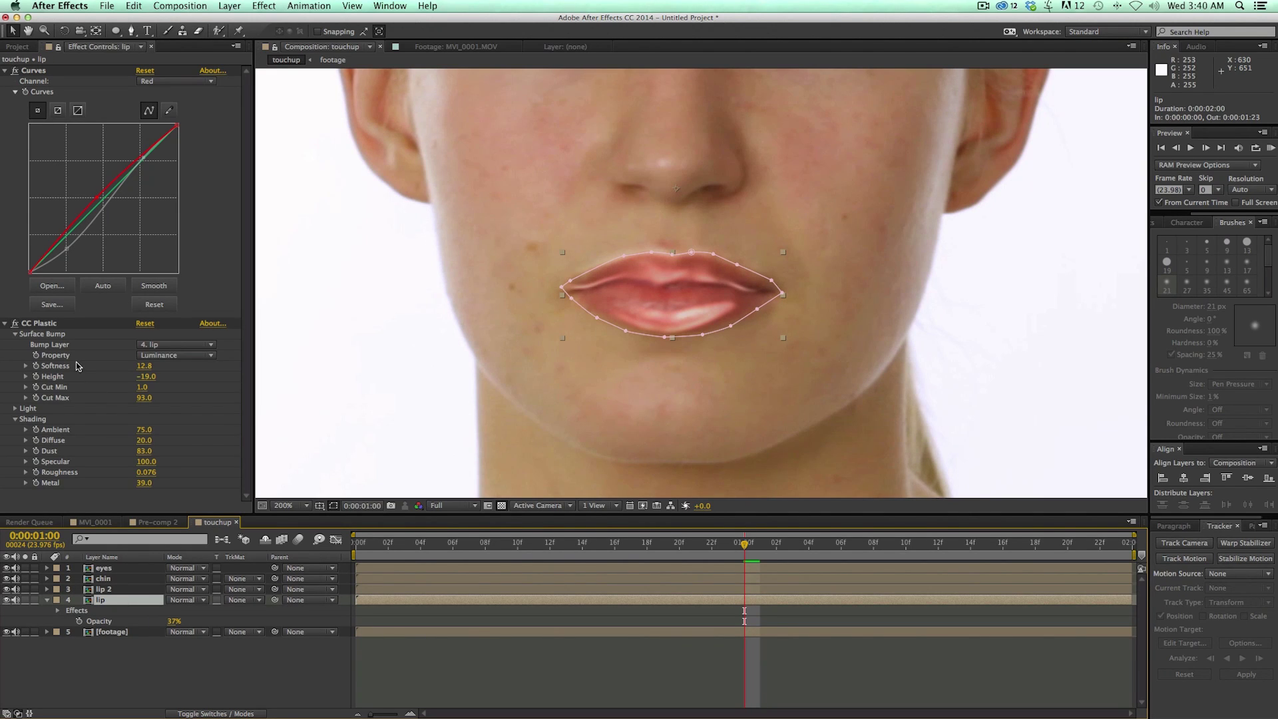
left_click(55, 324)
key("Delete")
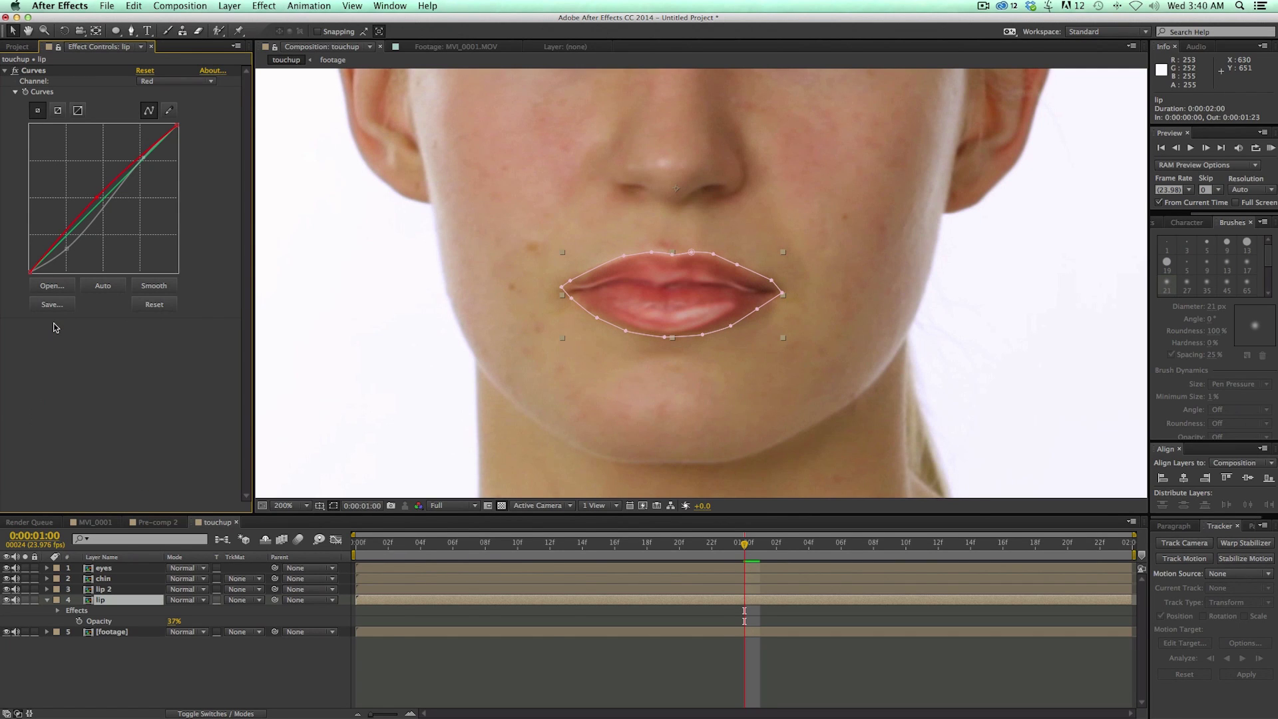
Set the lip 2 mask's expansion to -19 pixels and its feather to 41 pixels.
left_click(111, 591)
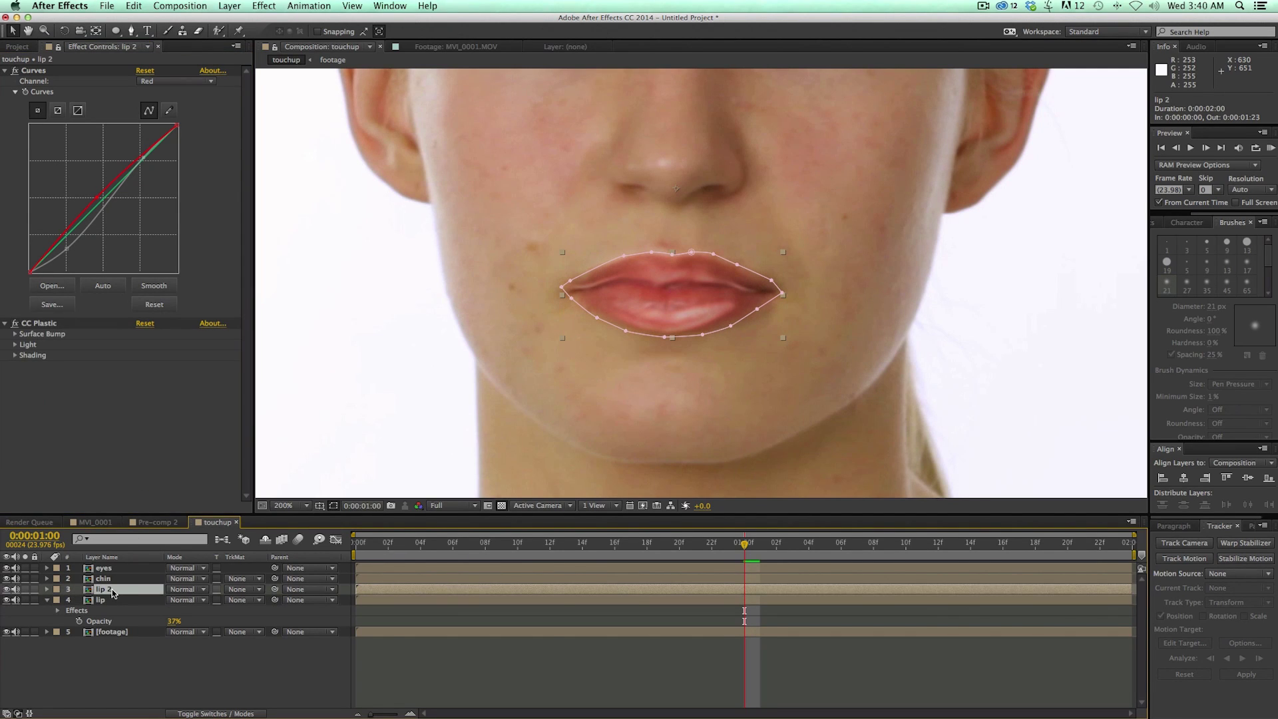
key("m")
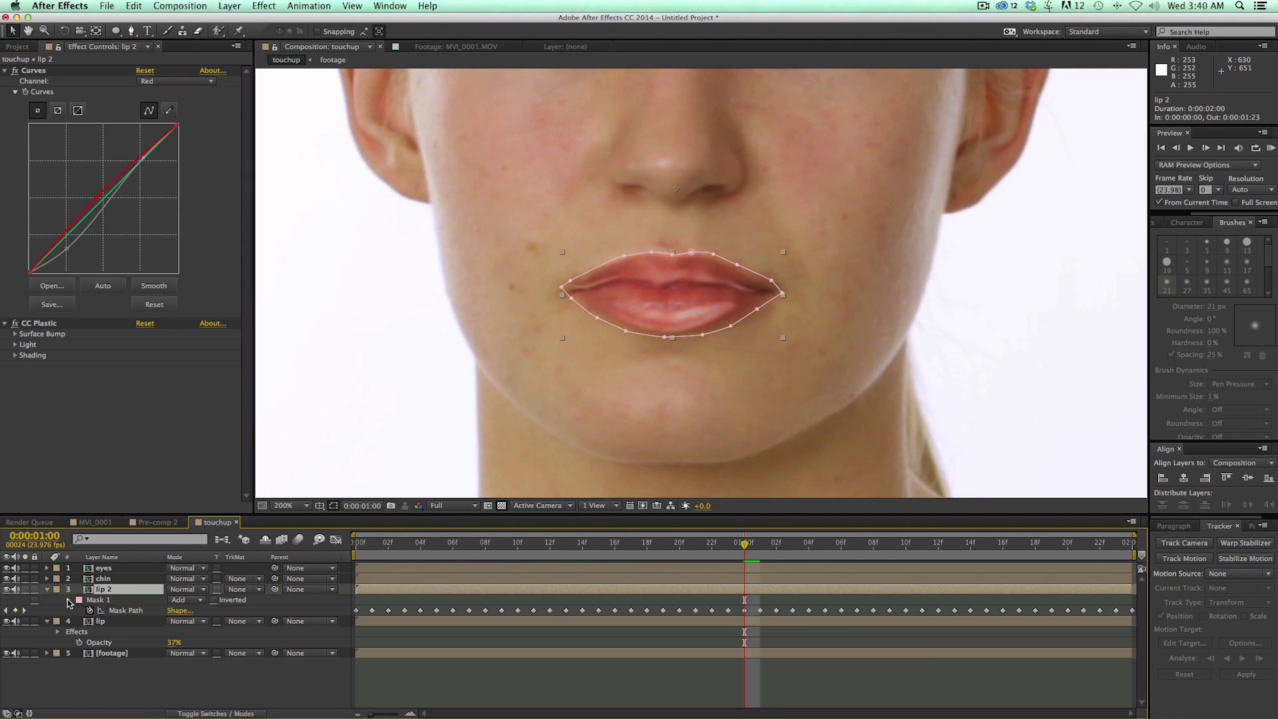
left_click(69, 600)
left_click(133, 642)
left_click_drag(163, 642, 162, 641)
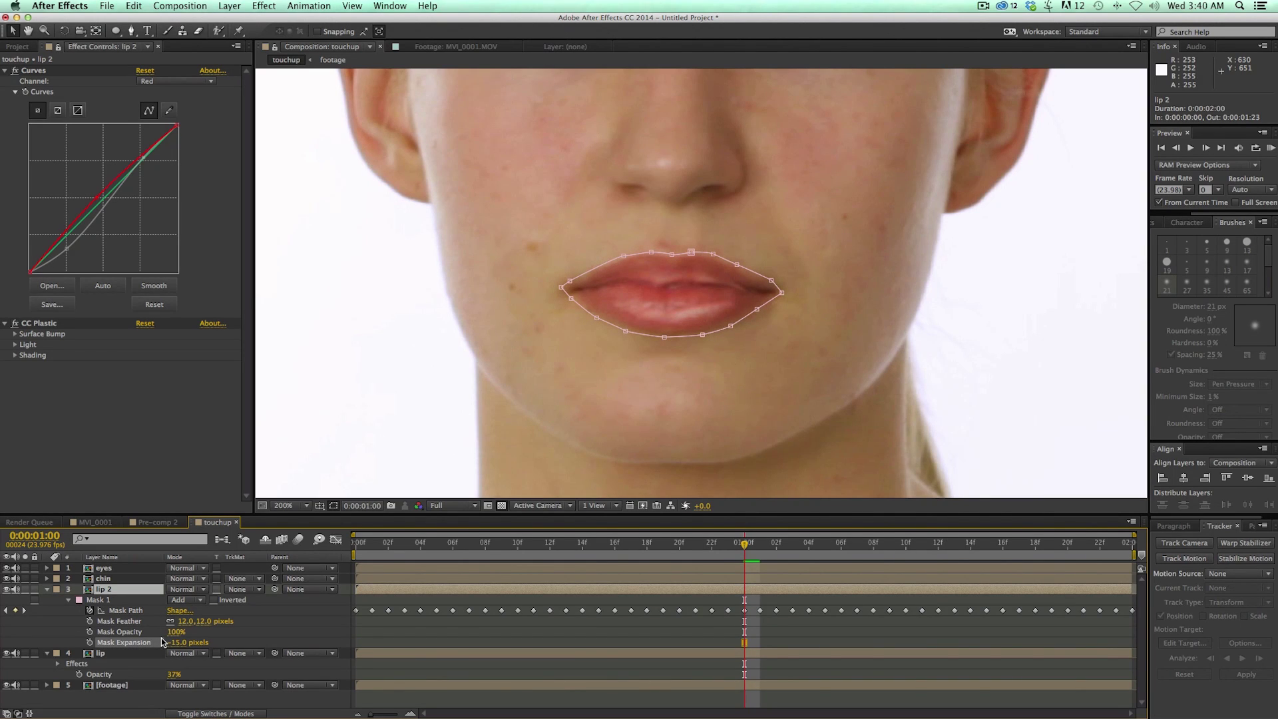
left_click_drag(160, 641, 201, 622)
key("F2")
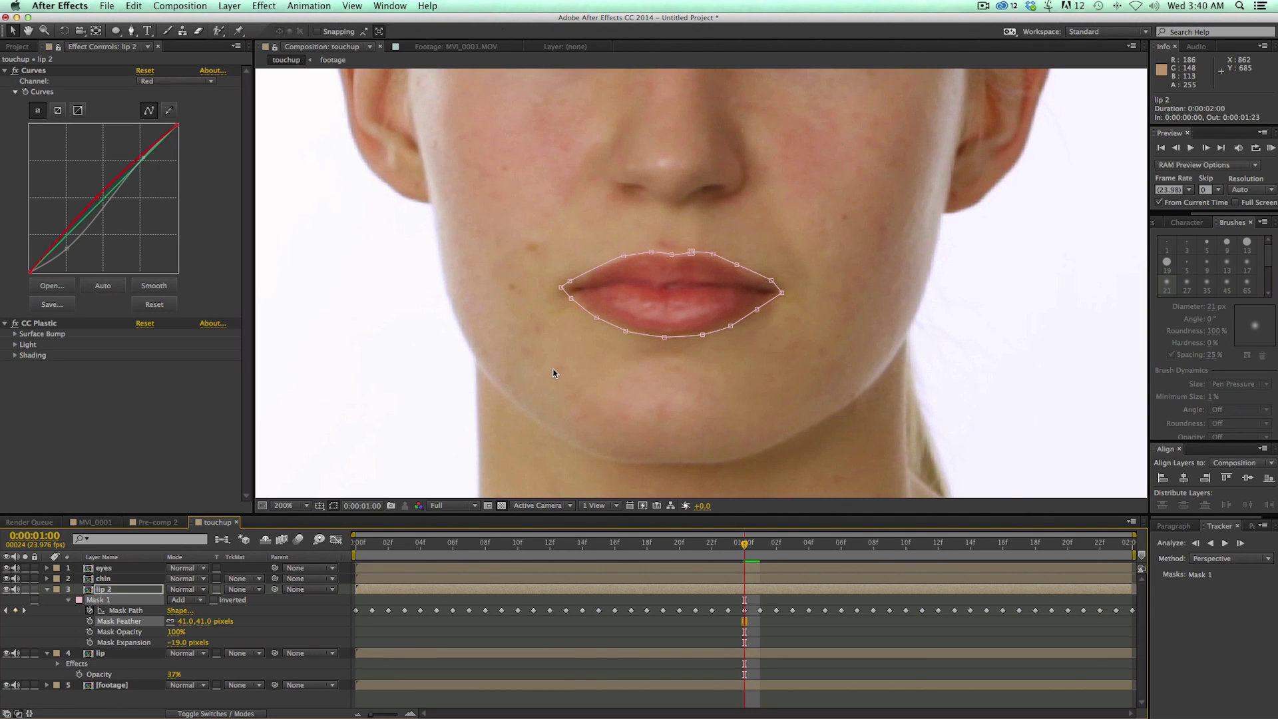
Toggle lip 2's visibility to compare the gloss effect, collapse the layer, and preview the footage.
key("comma")
left_click(7, 589)
left_click(7, 589)
left_click(7, 589)
left_click(7, 589)
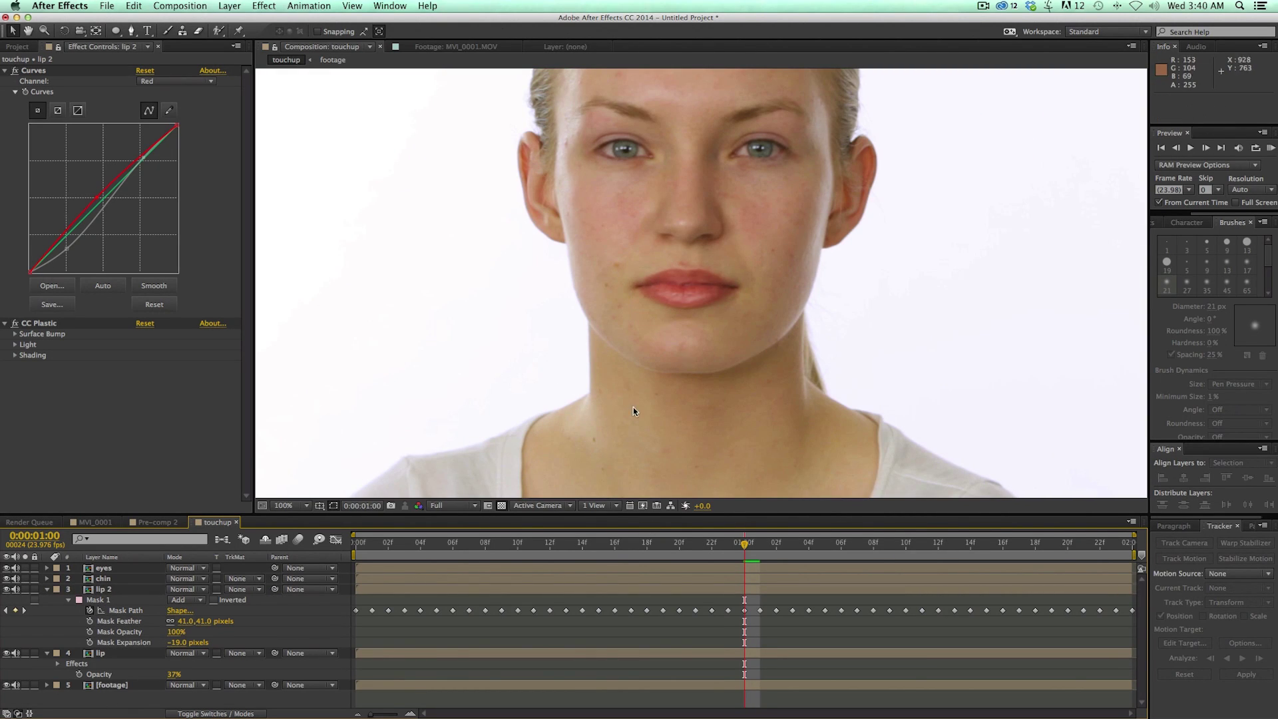
left_click(47, 589)
key("space")
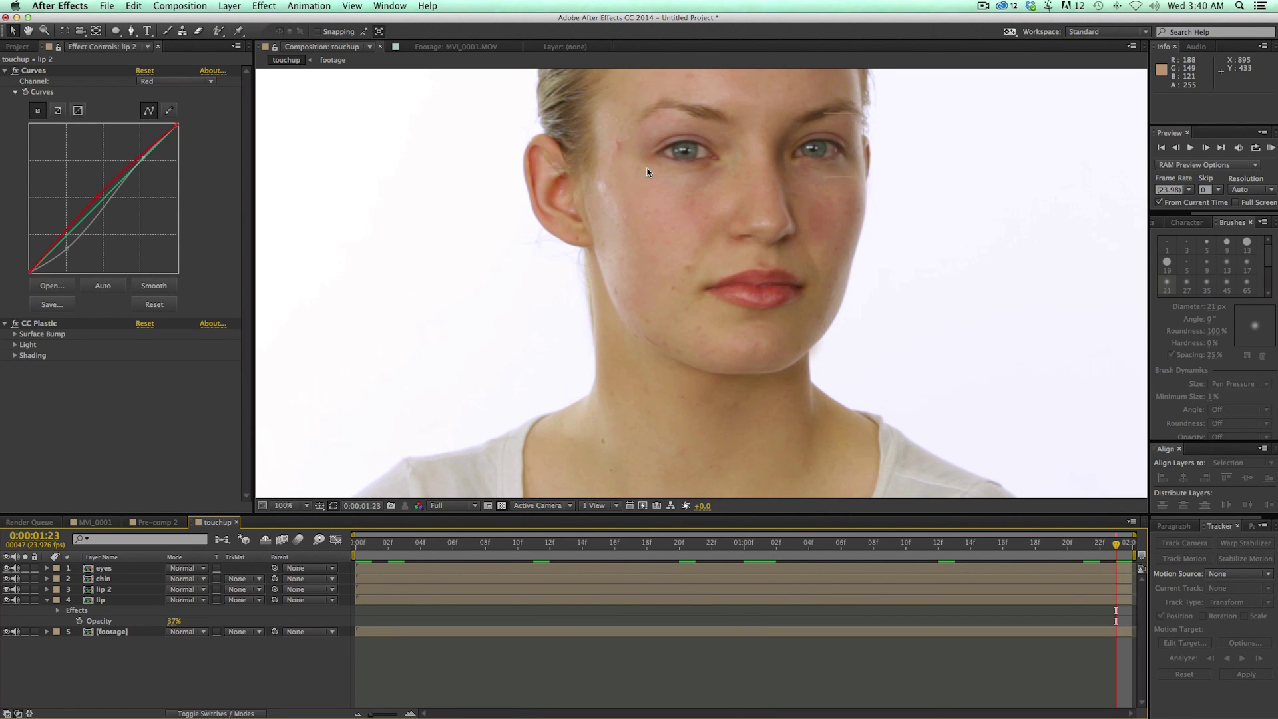
Duplicate the footage layer at 0:00:01:23 and name the copy side.
scroll(639, 168, "up", 2)
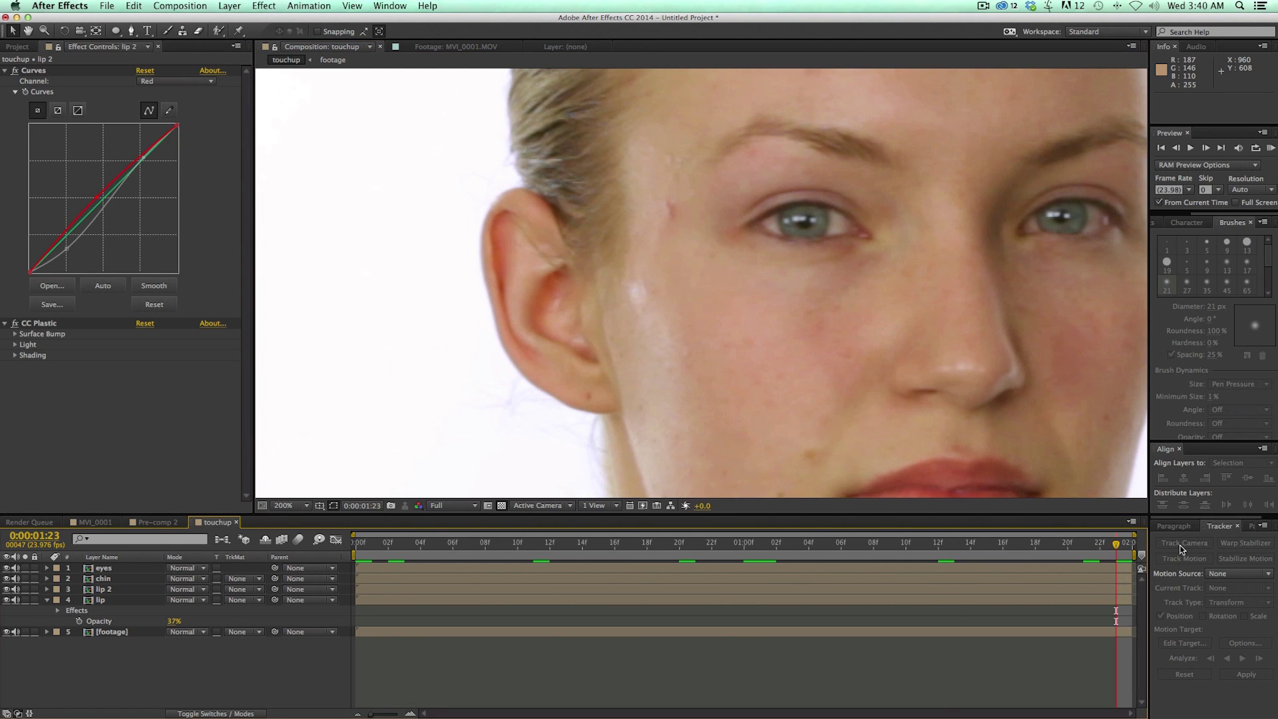
left_click_drag(842, 365, 671, 228)
left_click(137, 633)
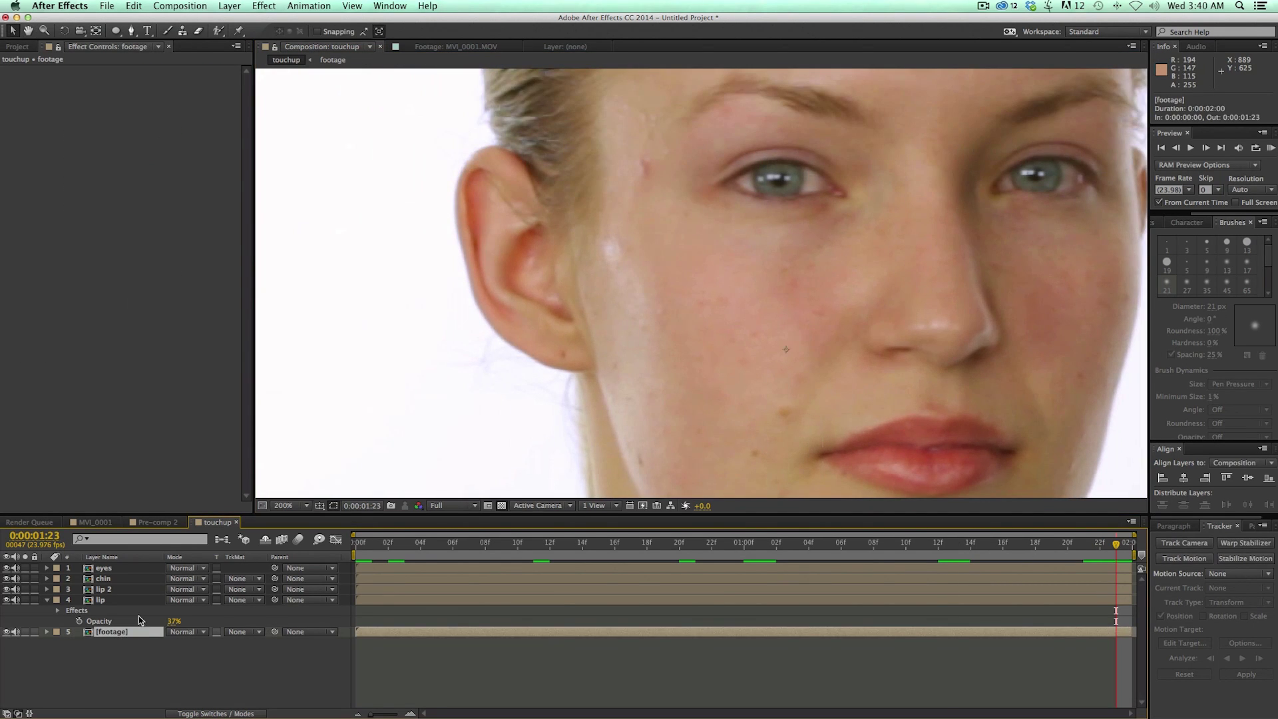
key("ctrl+d")
type("side")
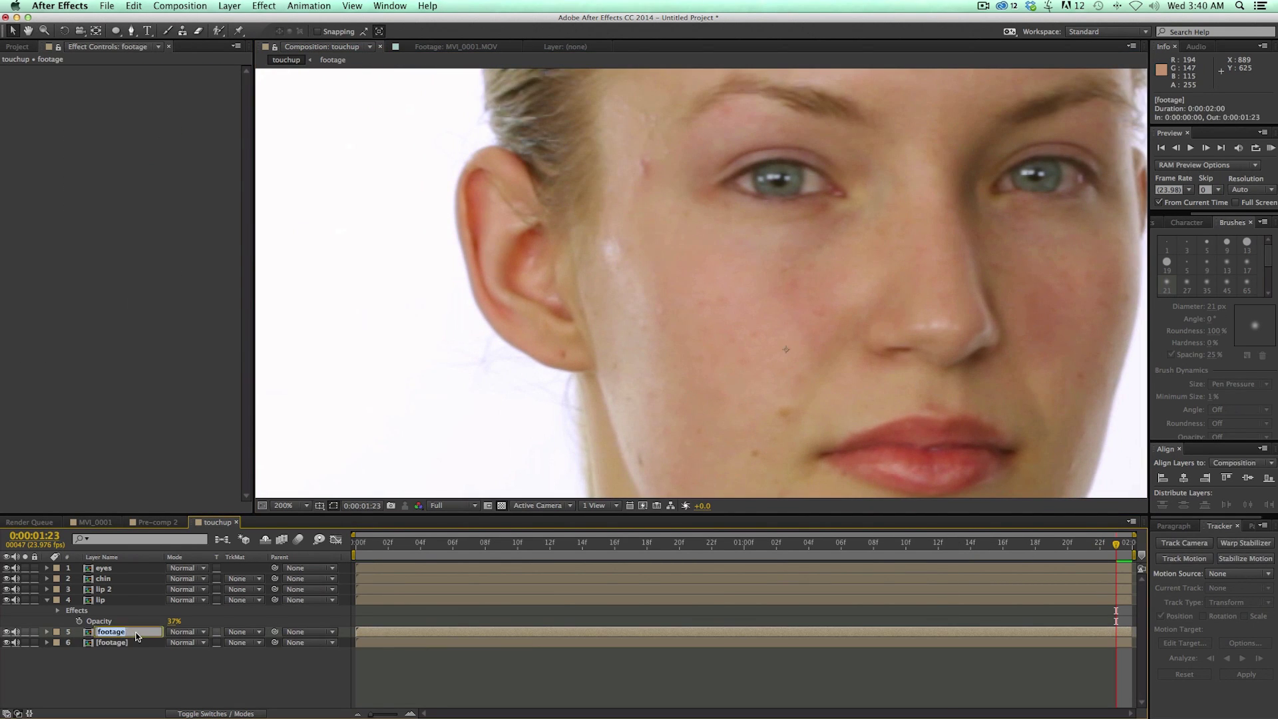
key("Return")
Draw a closed mask on the side layer around clear cheek skin beside the eye and track it backward.
key("g")
left_click(621, 263)
left_click(624, 271)
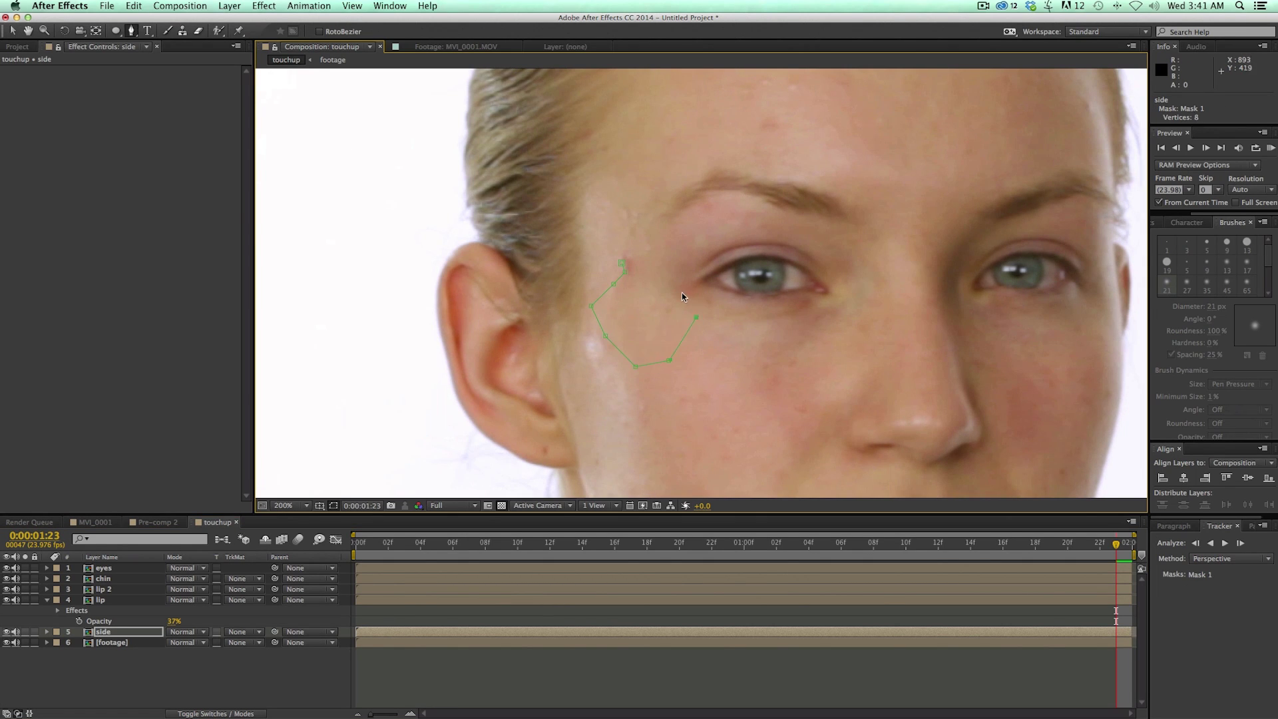
left_click(635, 262)
left_click(1211, 545)
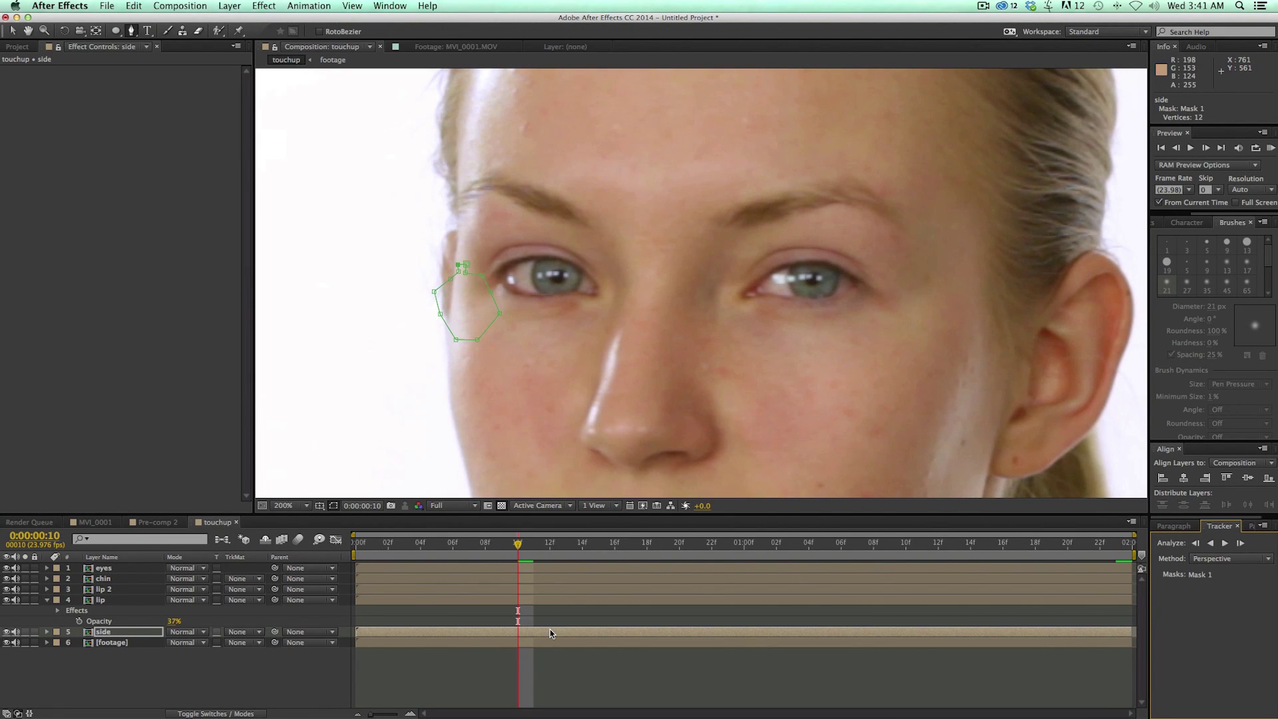
Check the tracked mask frame by frame and delete the side layer's mask path keyframes before 0:00:00:15.
key("Page_Down")
key("Page_Down")
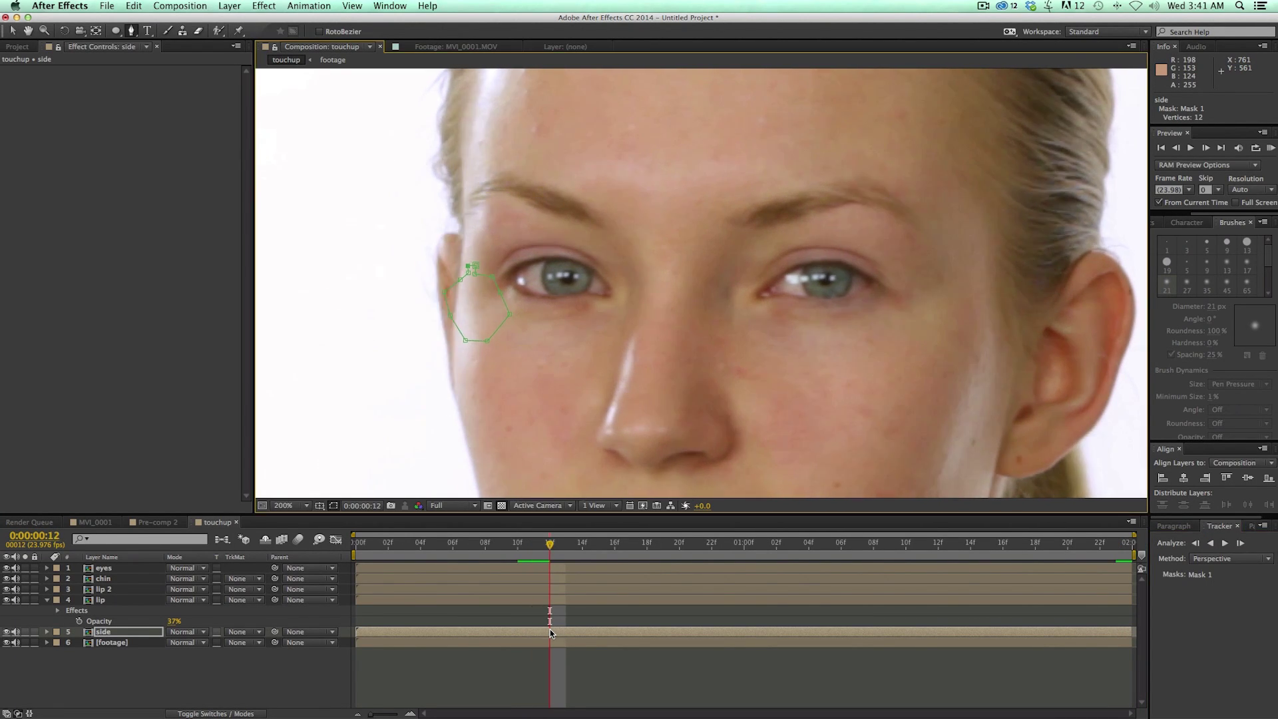
key("Page_Down")
key("Page_Down")
key("Page_Down")
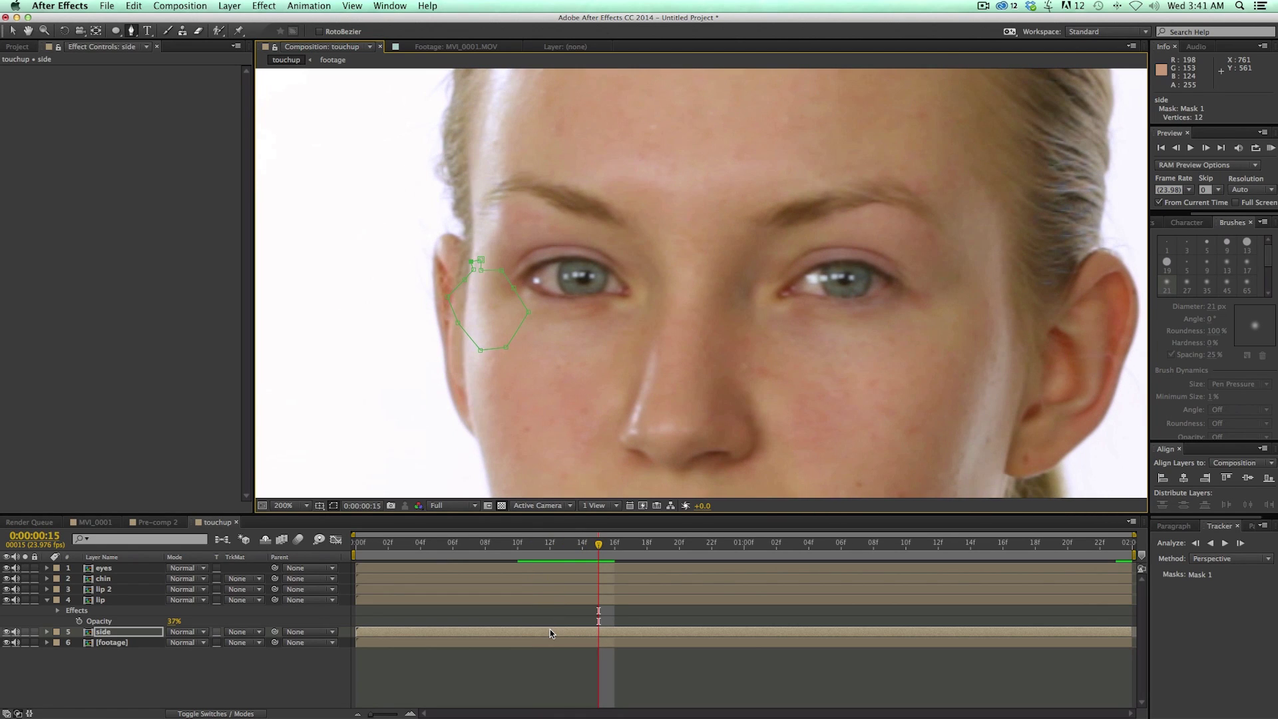
left_click(604, 635)
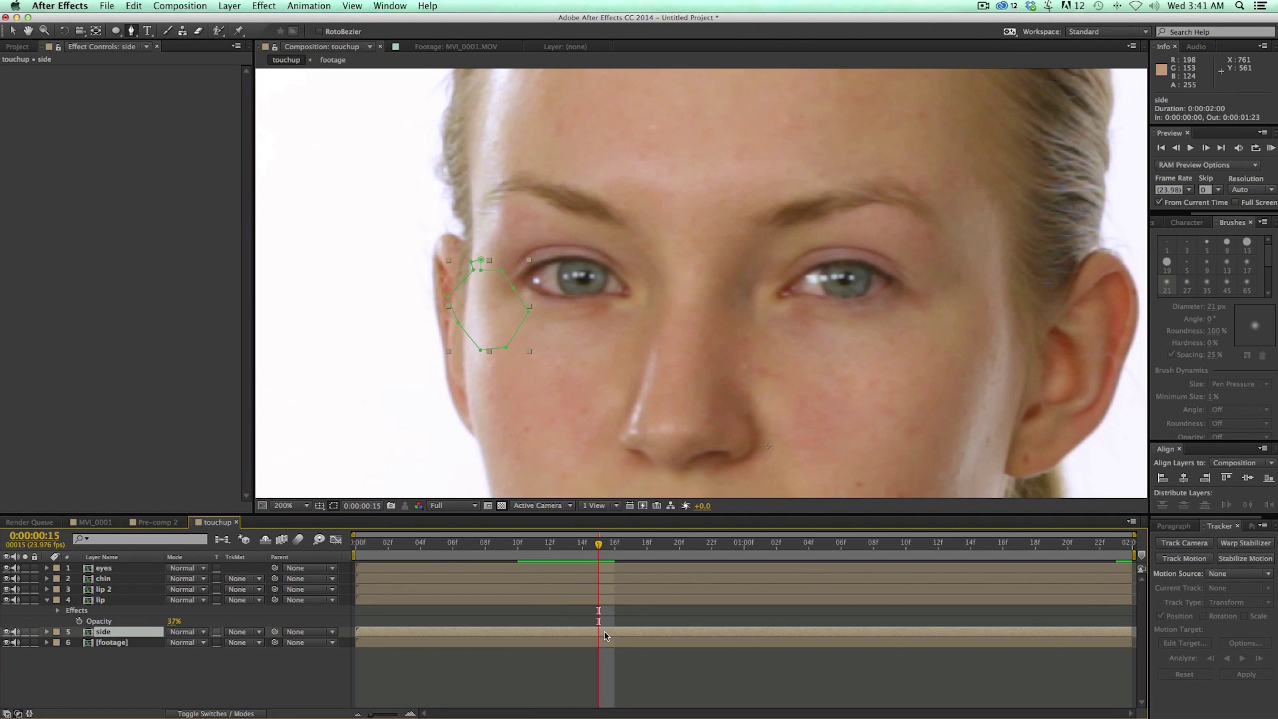
key("m")
left_click_drag(510, 650, 590, 661)
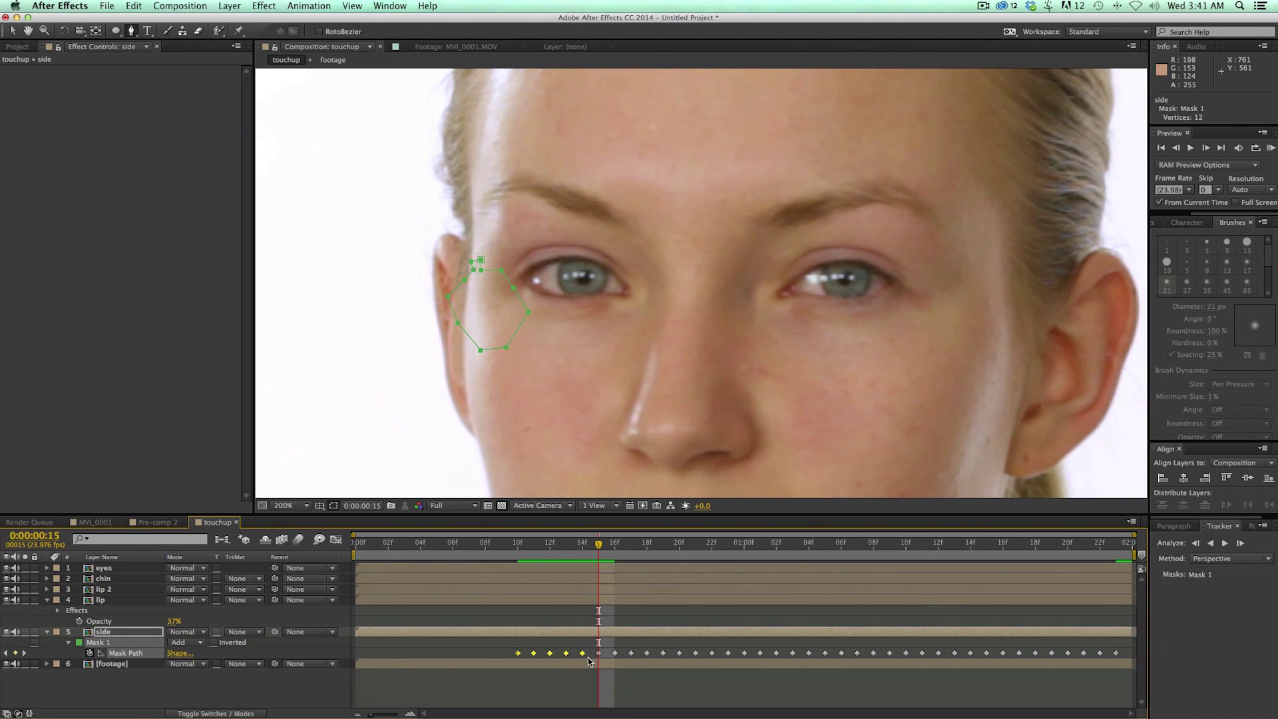
key("Delete")
left_click(628, 628)
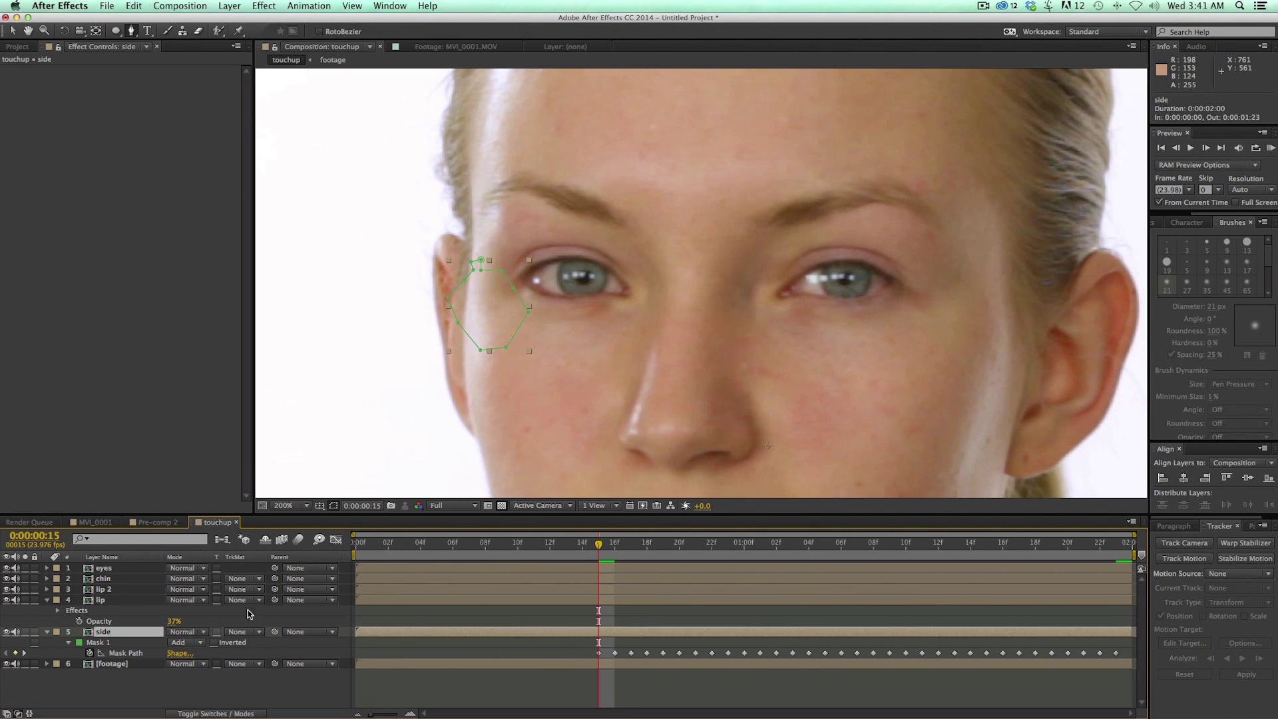
Solo the side layer and, at 0:00:01:09, set its mask's expansion to -13 pixels and its feather to 11 pixels.
left_click(24, 631)
left_click_drag(599, 544, 890, 557)
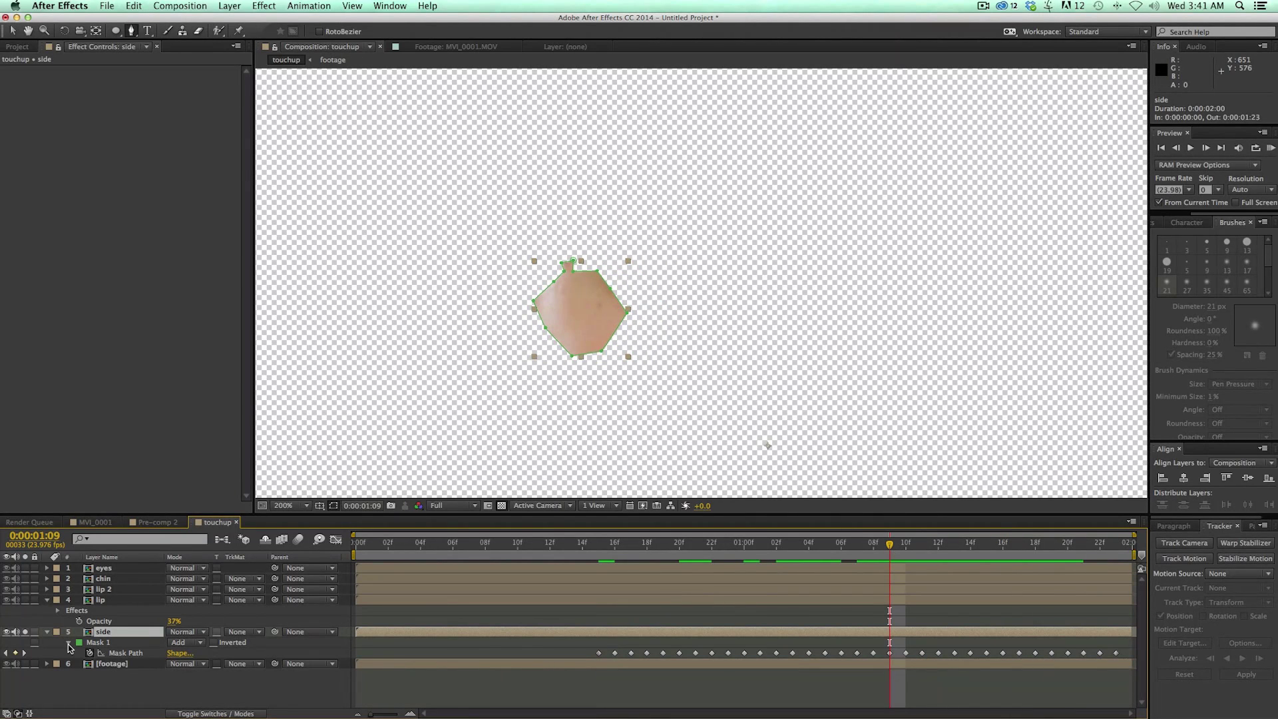
left_click(69, 642)
left_click(69, 642)
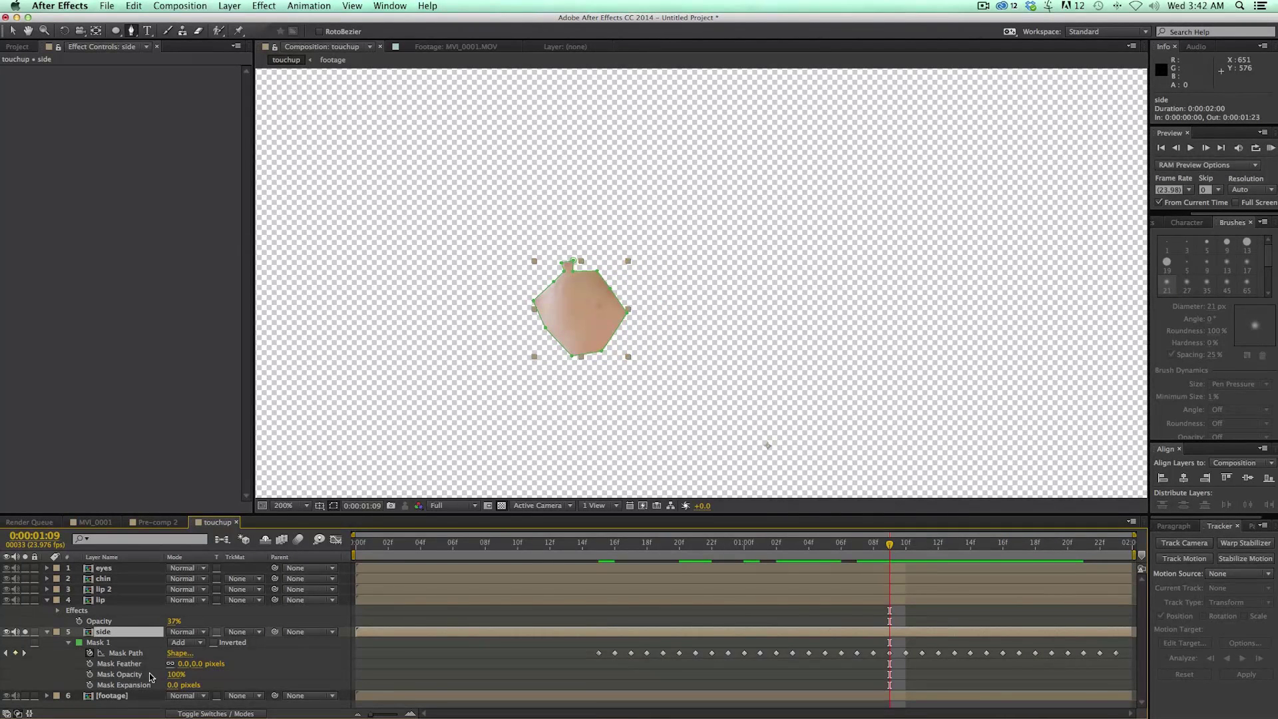
mouse_move(174, 687)
left_mouse_down()
mouse_move(156, 688)
mouse_move(186, 686)
mouse_move(189, 666)
left_mouse_up()
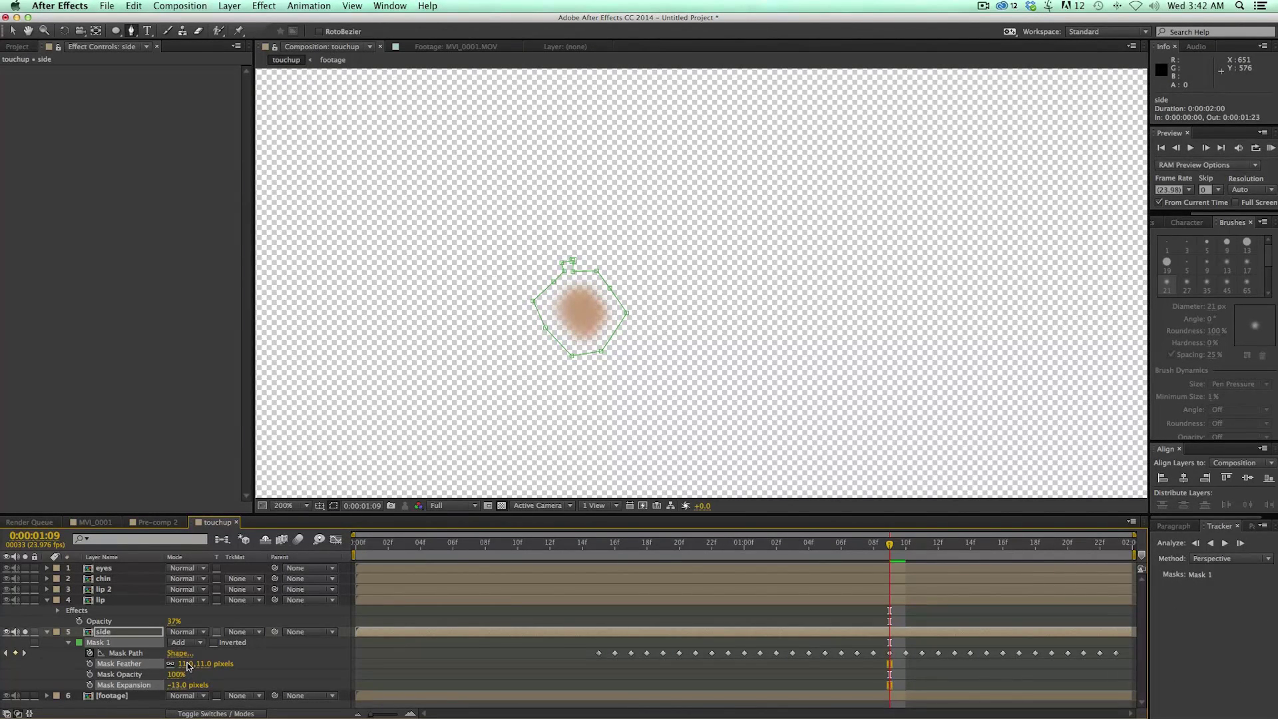
Unsolo the side layer, move its skin patch over the temple mark to position 949, 502.5, and set the mask feather to 21 pixels.
left_click(25, 632)
key("v")
double_click(585, 319)
left_click_drag(581, 314, 569, 265)
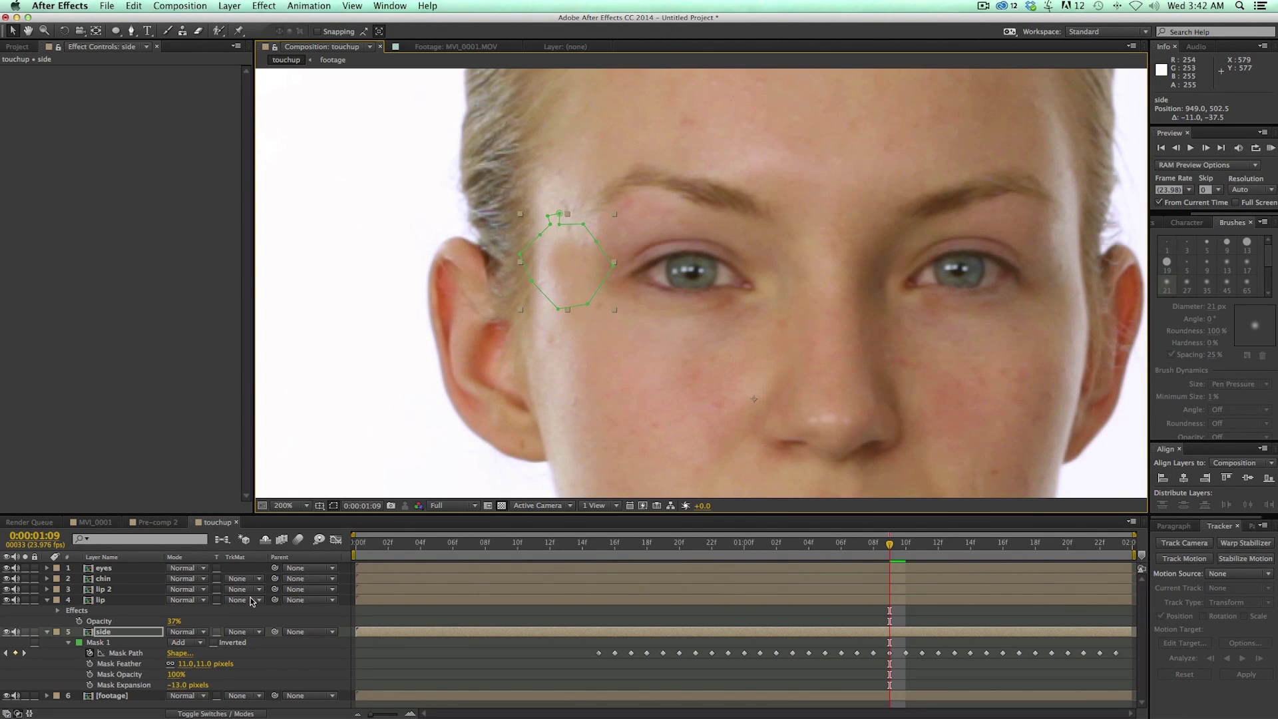
left_click_drag(186, 663, 188, 664)
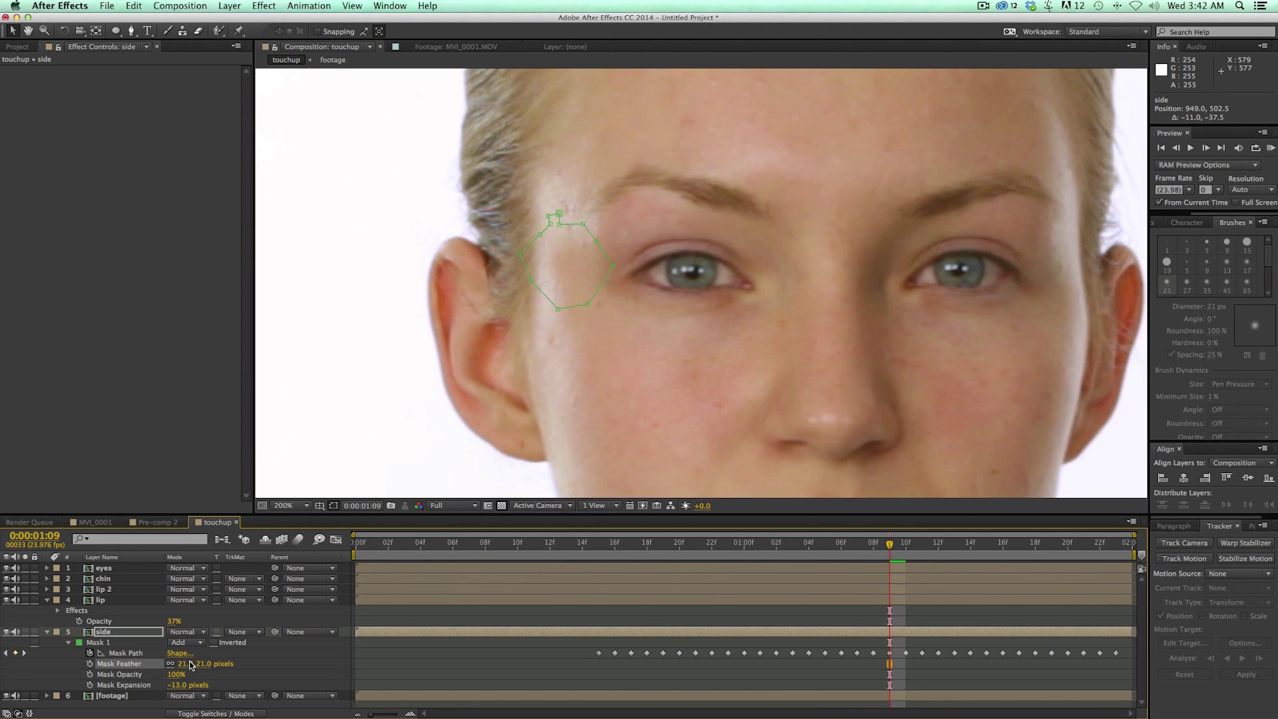
At 0:00:00:16, move the side patch to position 963, 505.5 and set a Position keyframe there.
left_click_drag(941, 555, 619, 553)
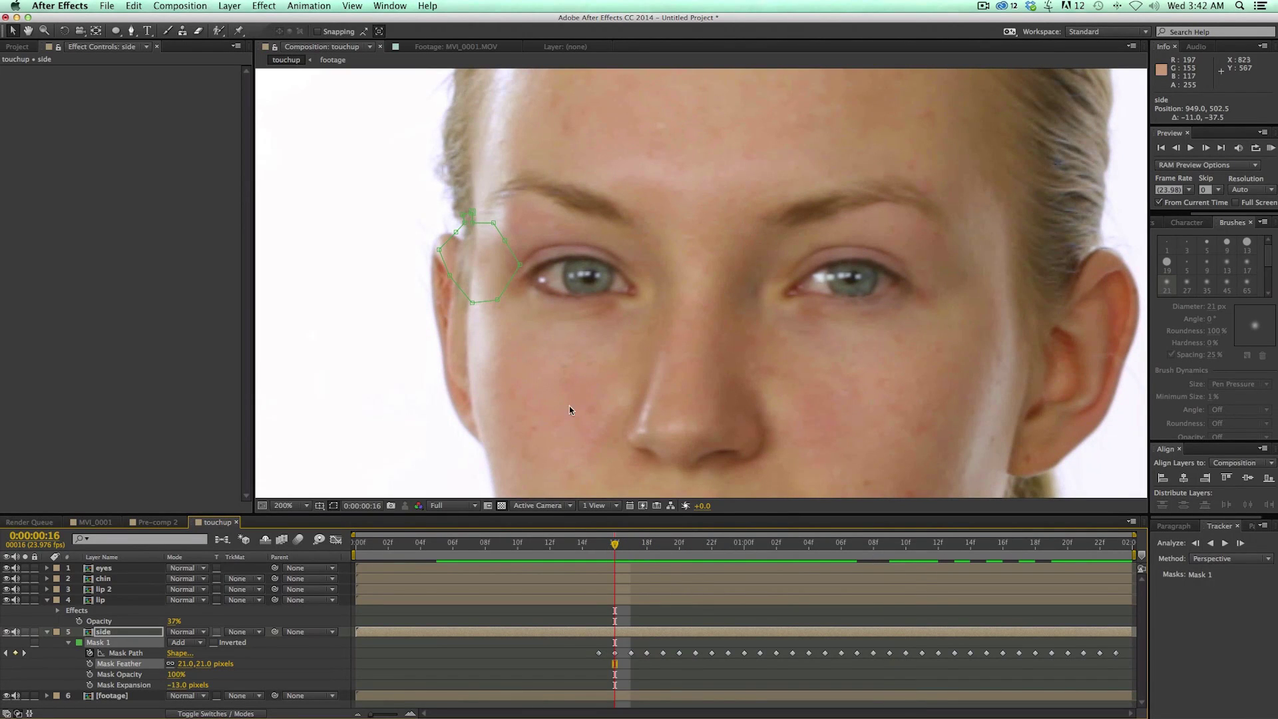
left_click_drag(497, 269, 516, 280)
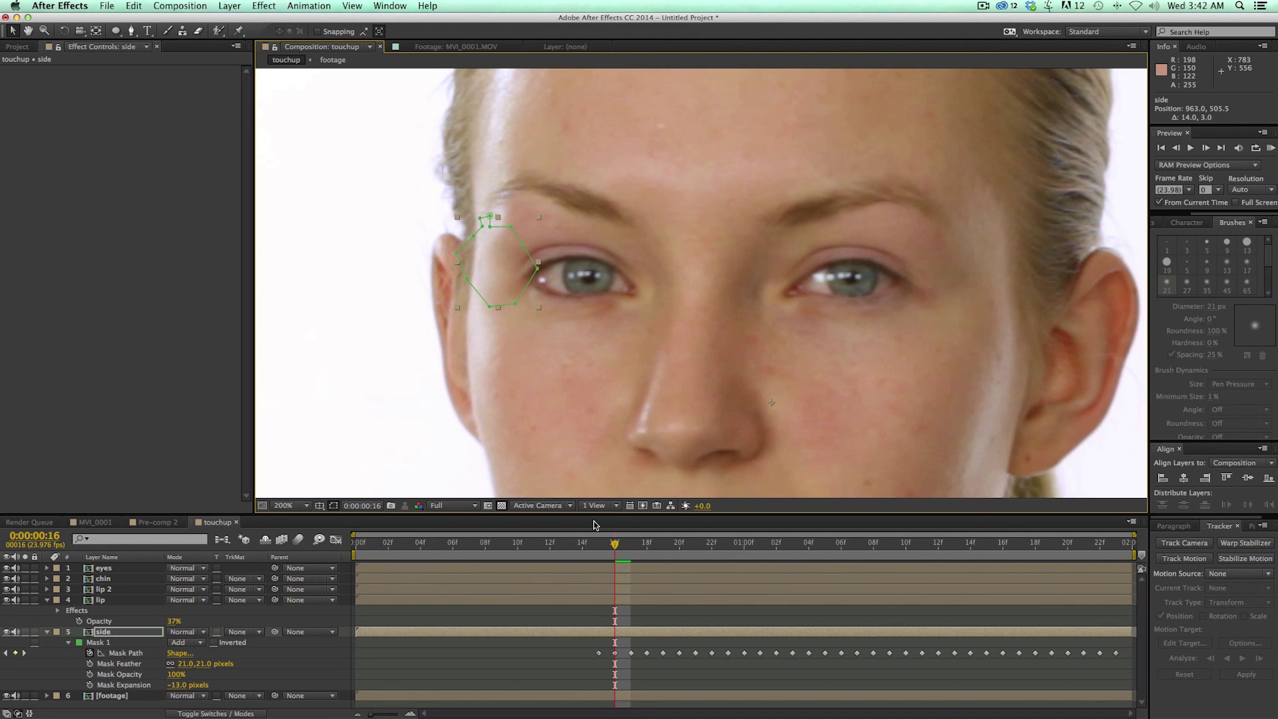
key("p")
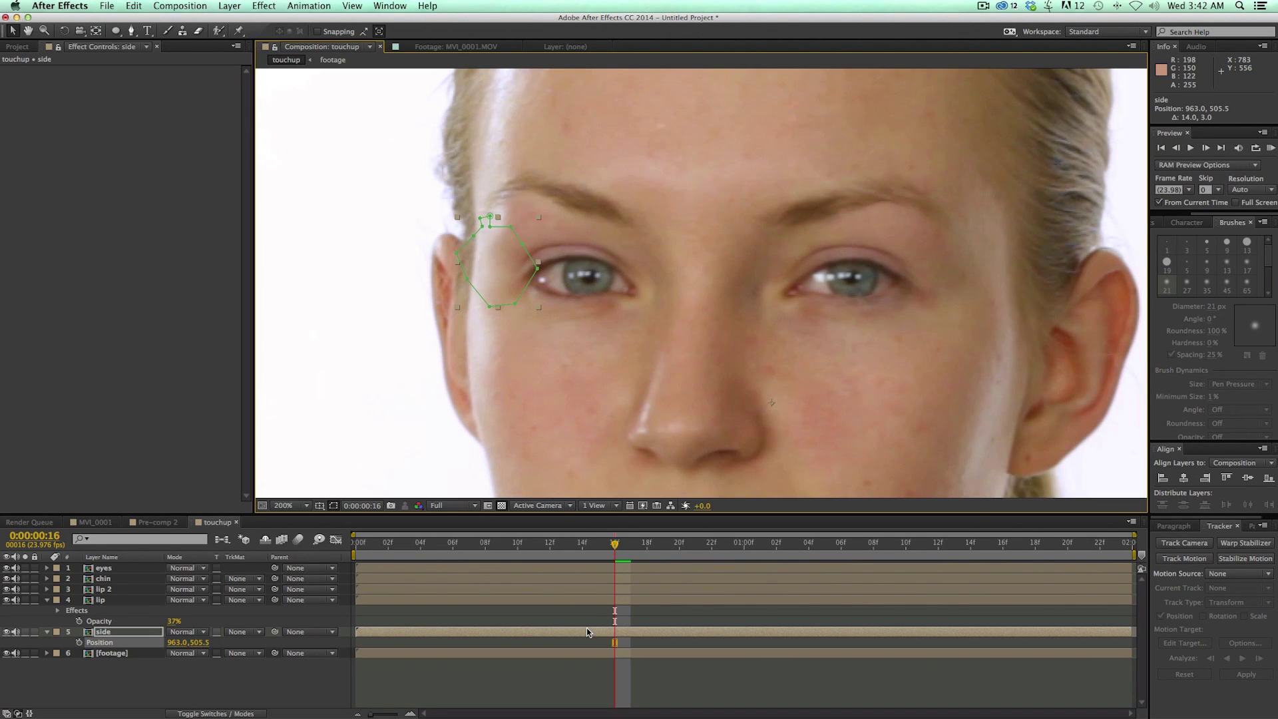
left_click(618, 637)
left_click(79, 642)
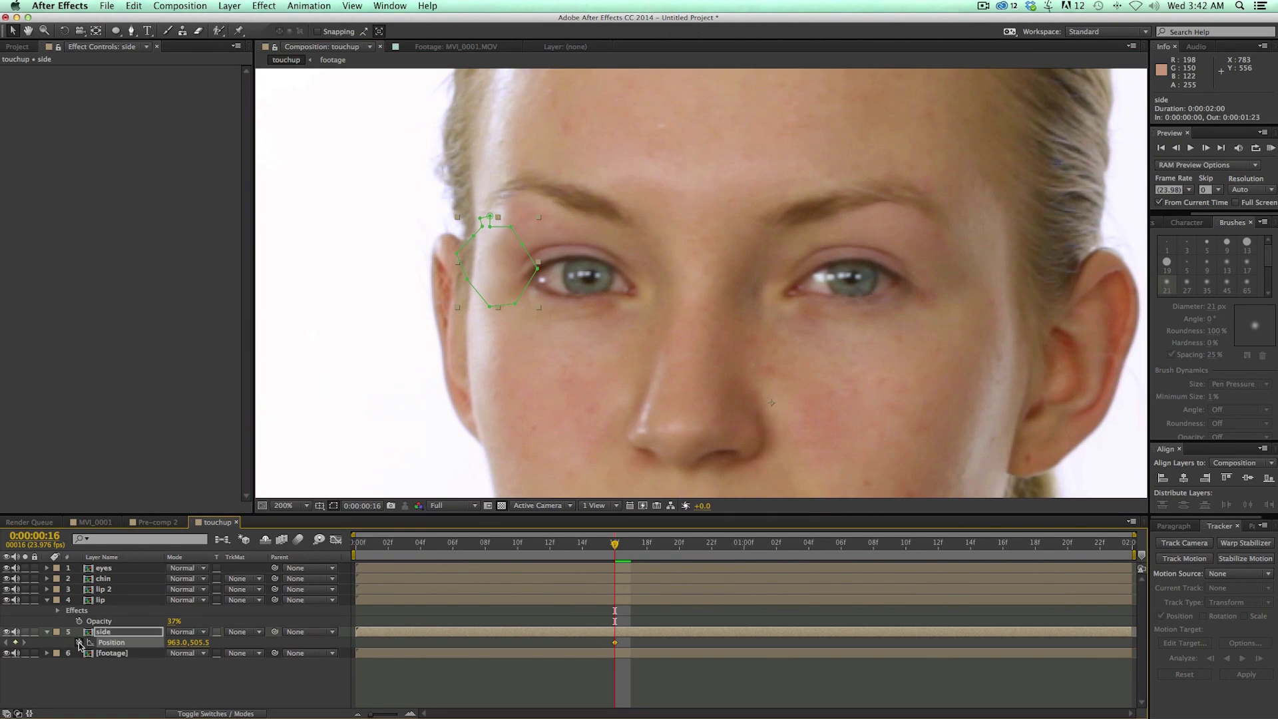
At 0:00:01:11, shift the side patch back over the temple mark and scrub to the end of the footage.
left_click_drag(630, 547, 922, 557)
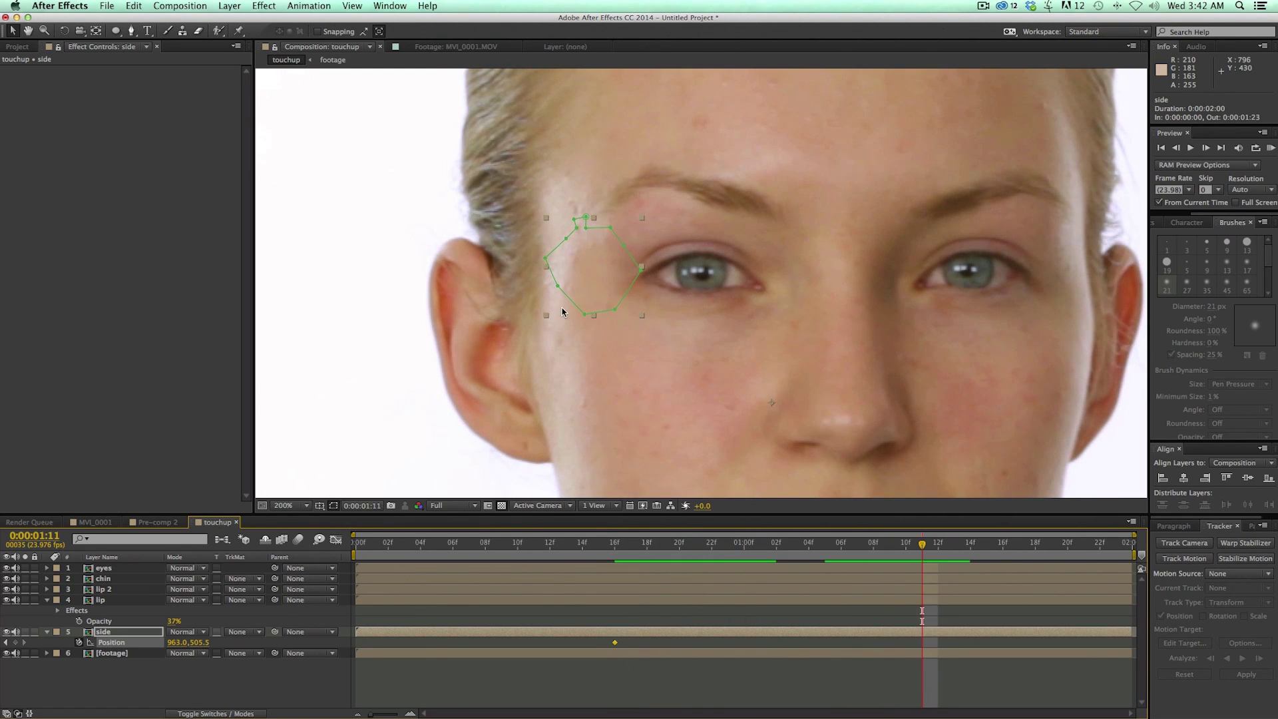
left_click_drag(602, 286, 589, 277)
left_click_drag(930, 544, 1137, 553)
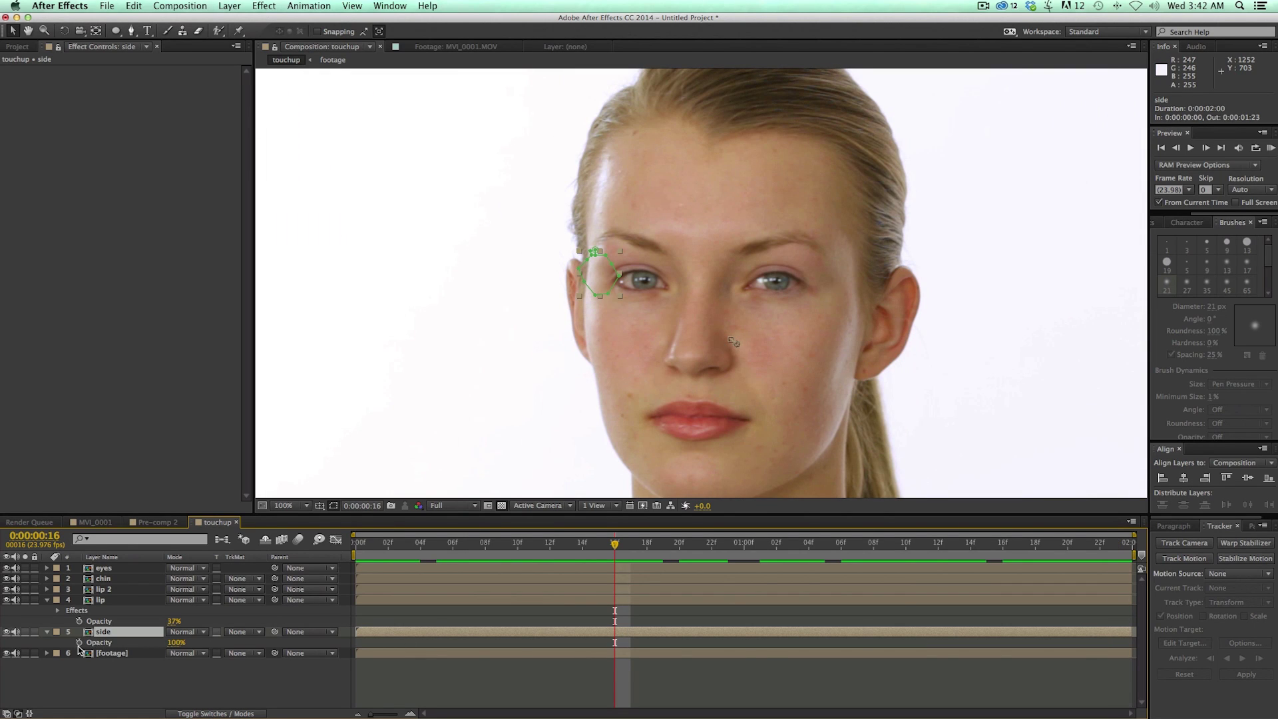
Keyframe the side layer's opacity at 100% on 0:00:00:16 and 0% on 0:00:00:14.
left_click(79, 643)
left_click(604, 552)
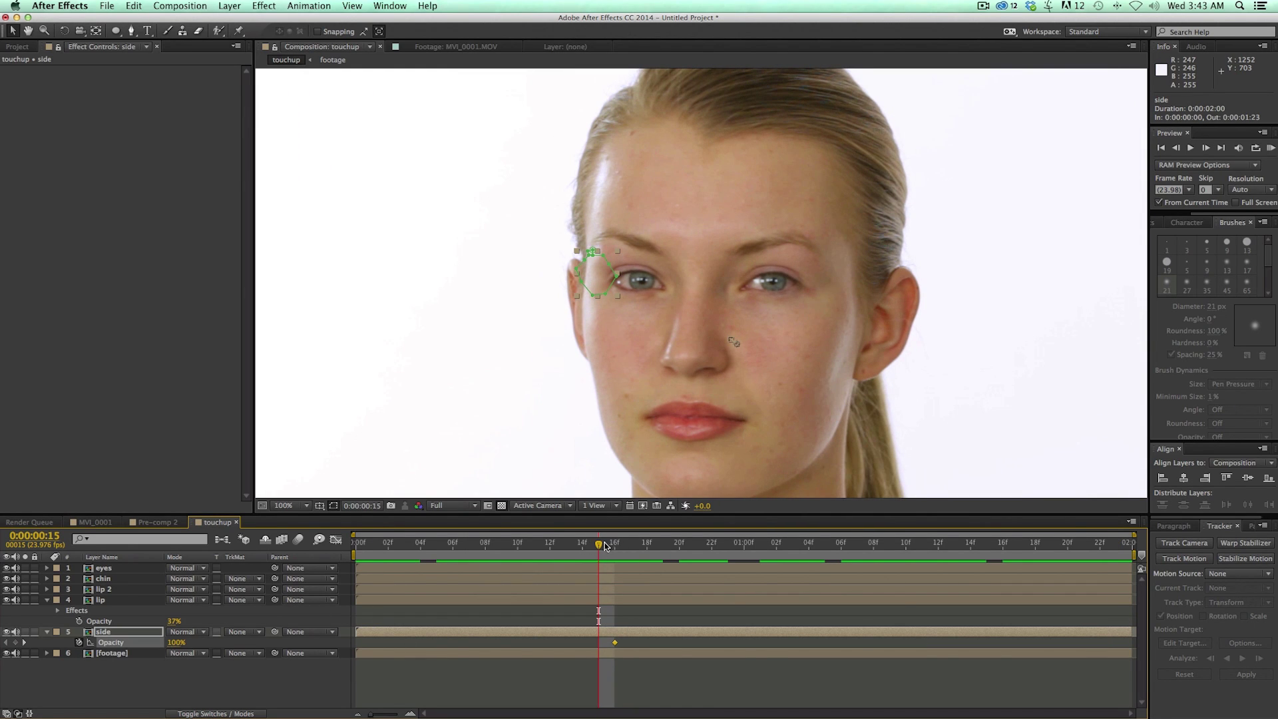
left_click(582, 545)
left_click_drag(178, 644, 57, 644)
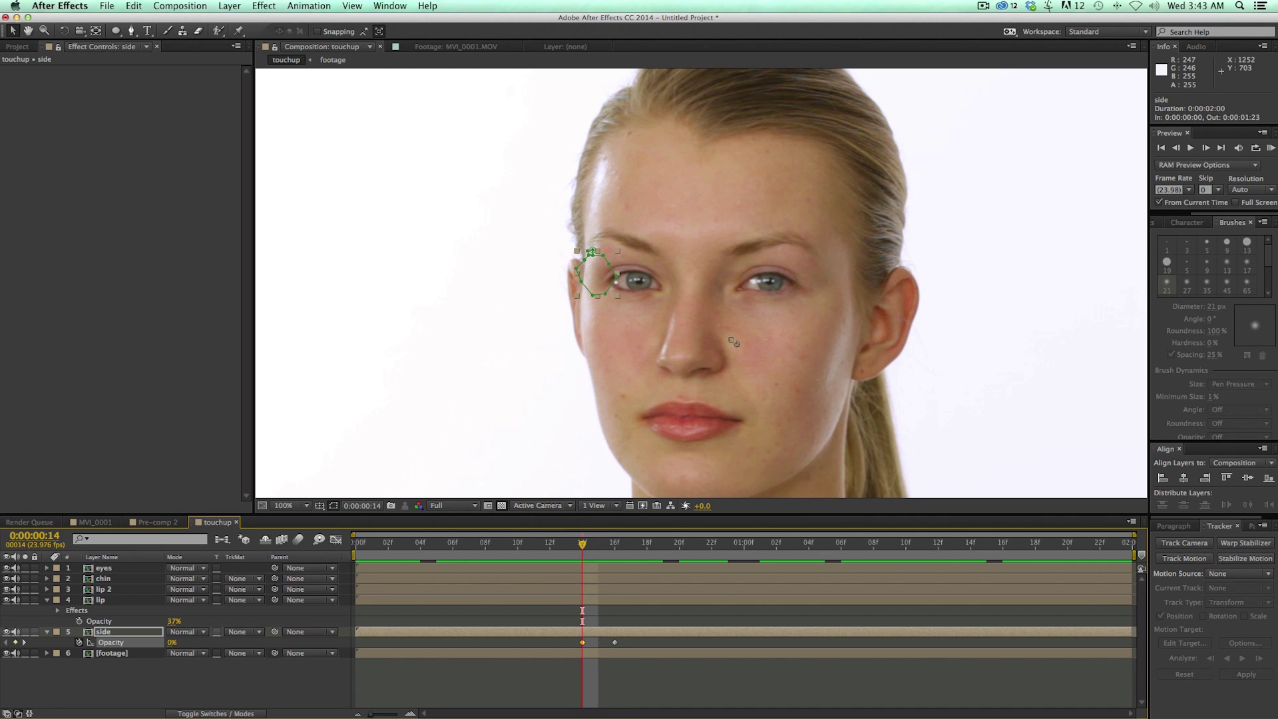
Retime the side layer's opacity fade to run from 0:00:00:16 to 0:00:01:01 and preview the footage.
left_click(537, 680)
key("space")
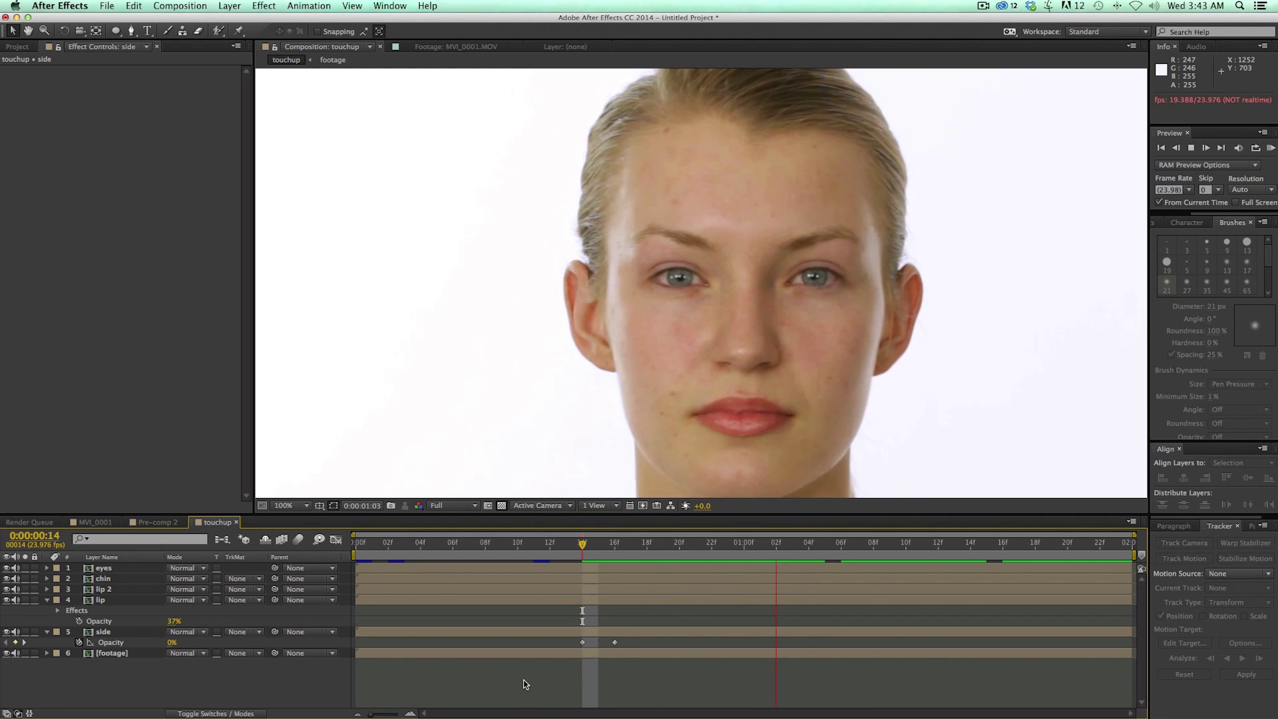
left_click_drag(616, 643, 759, 643)
key("space")
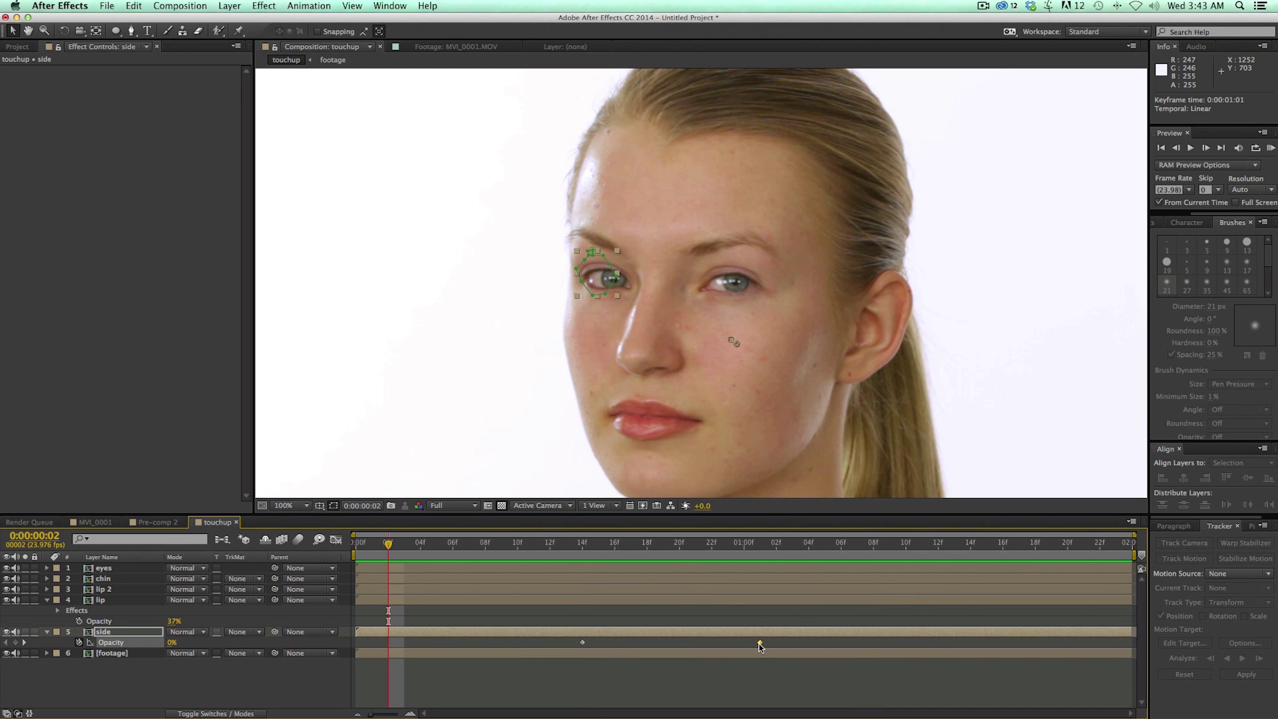
left_click(609, 663)
key("space")
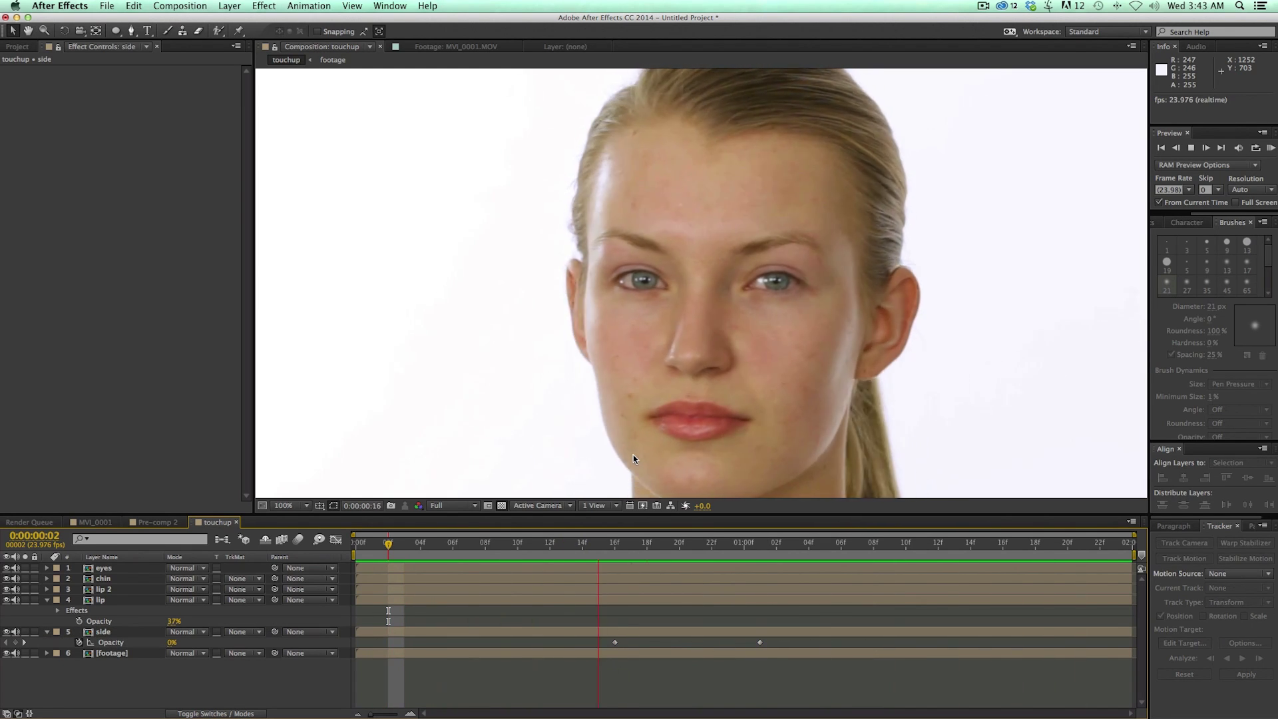
key("space")
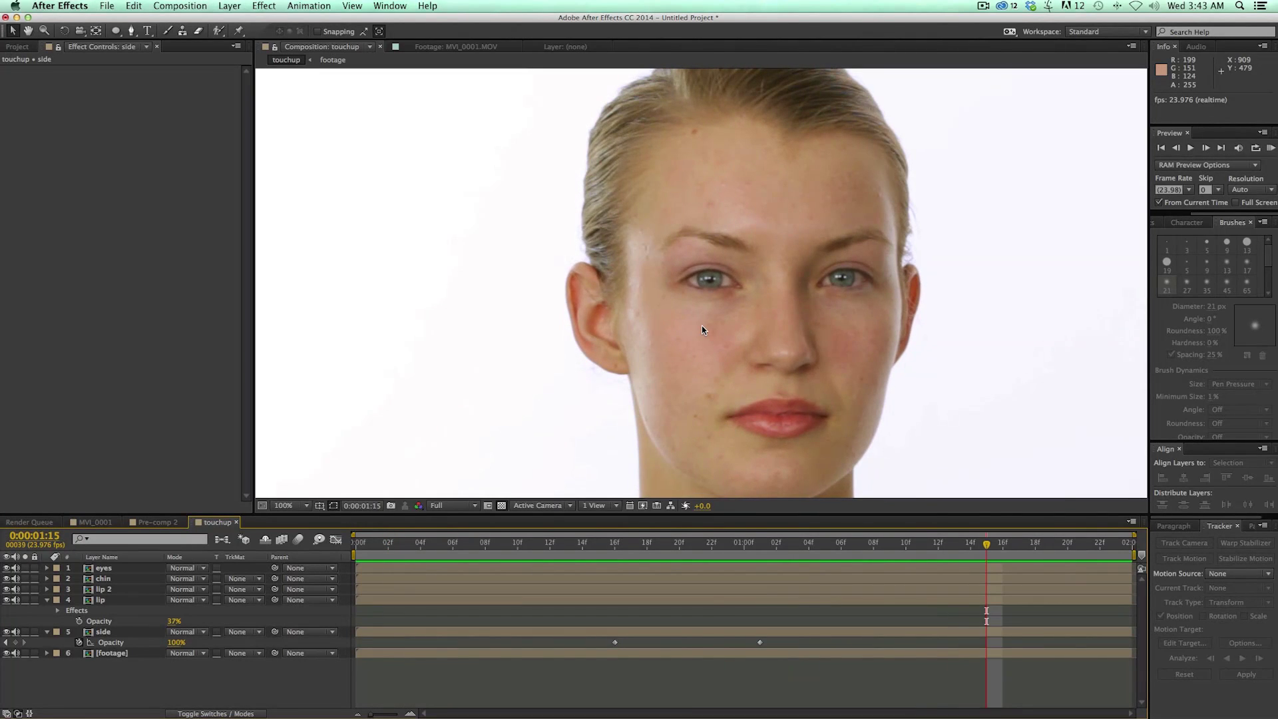
key("comma")
key("period")
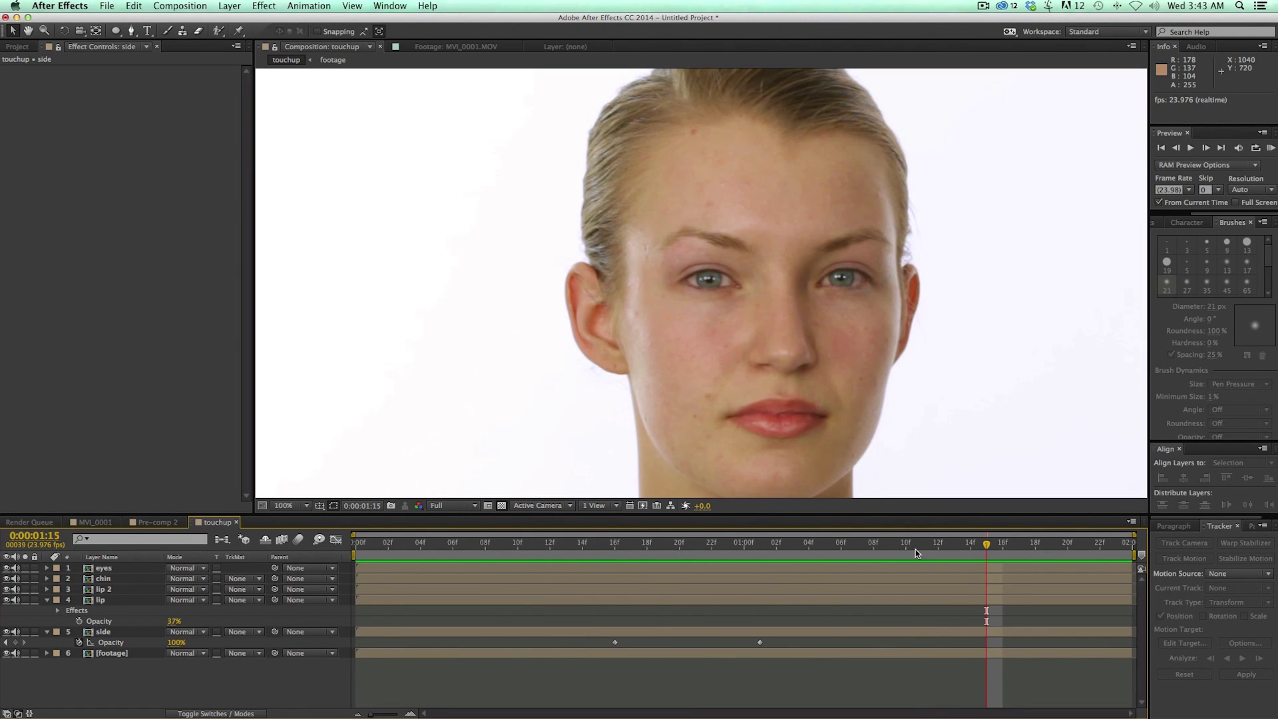
key("space")
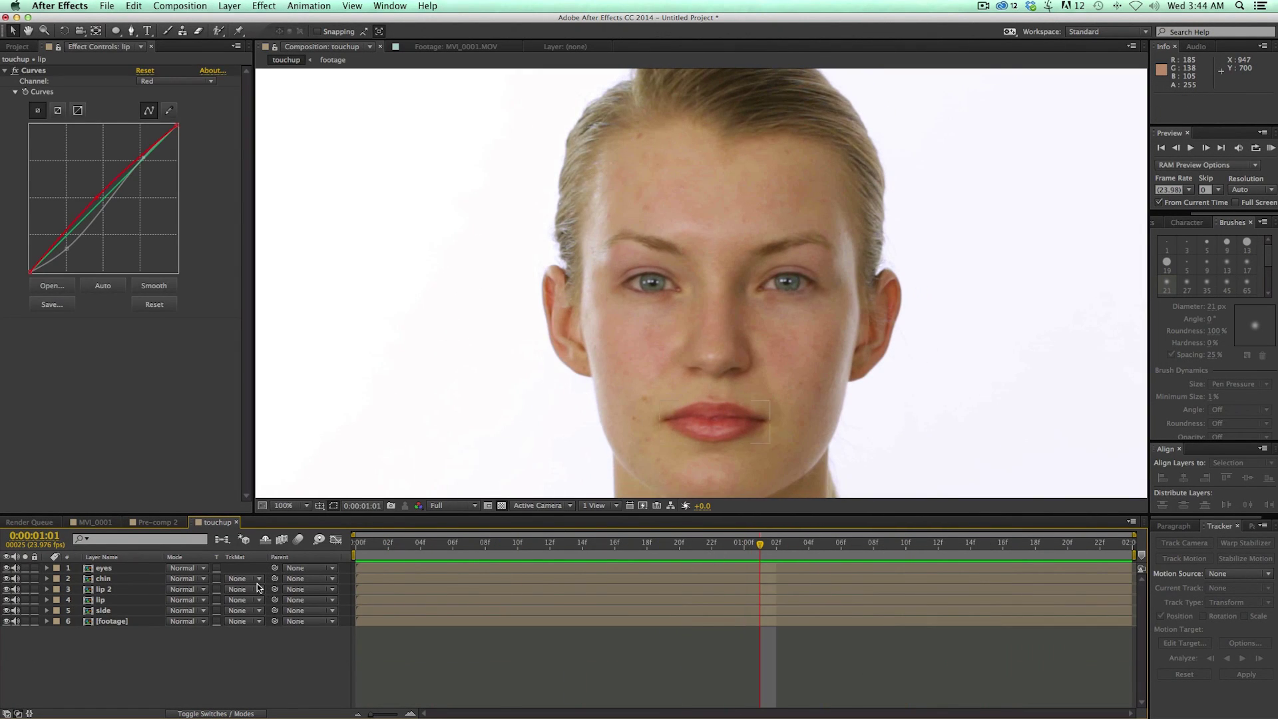
Solo the eyes layer, review it over time, and duplicate it at 0:00:01:07.
left_click(133, 568)
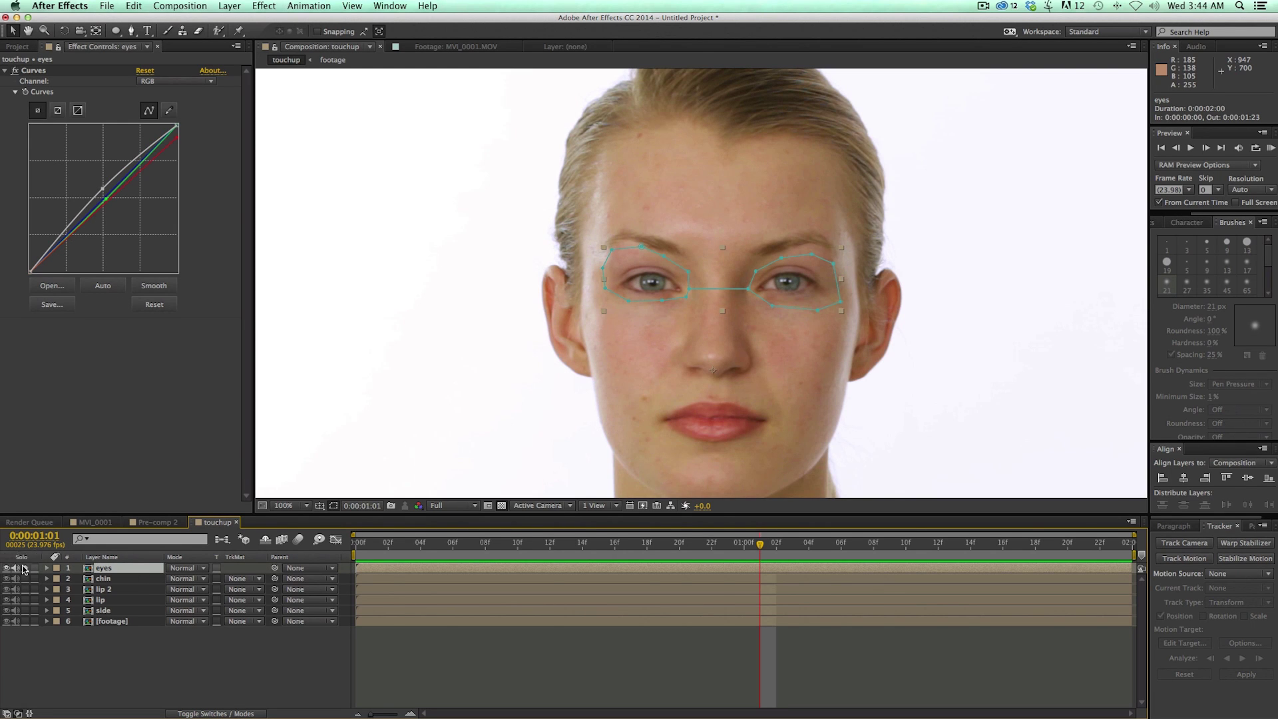
left_click(25, 568)
left_click_drag(773, 552, 716, 558)
key("space")
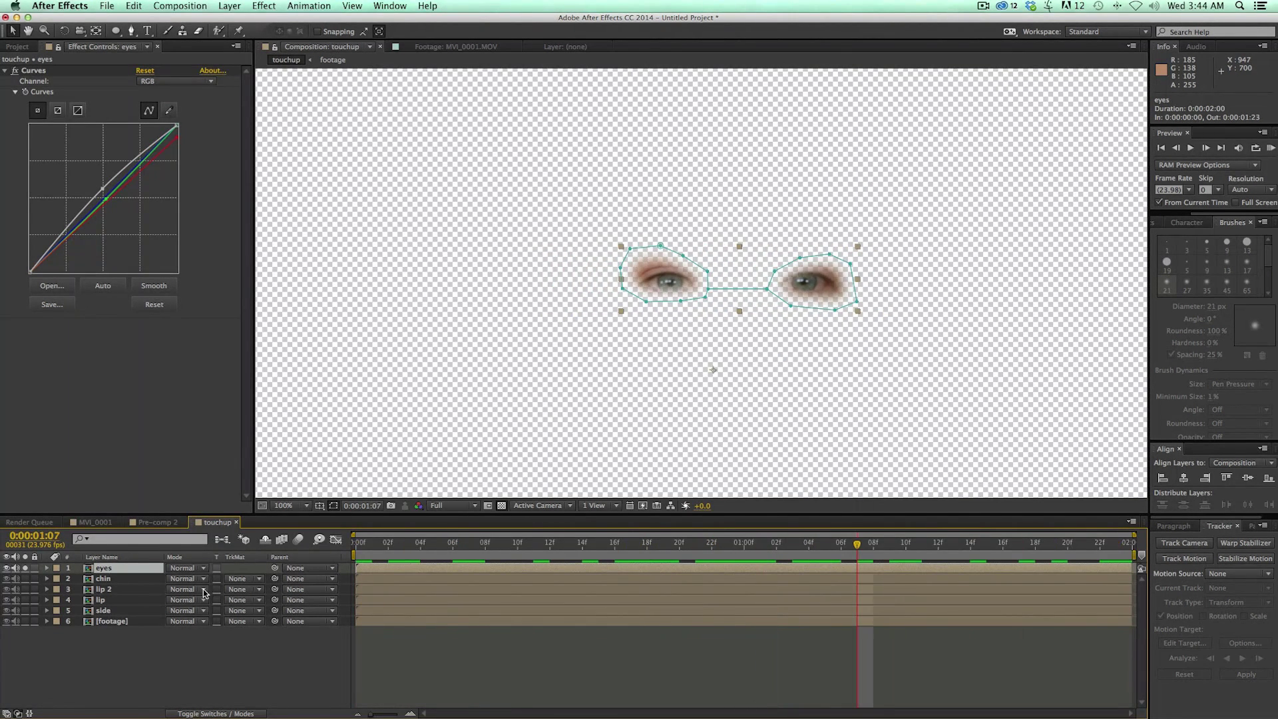
key("super+d")
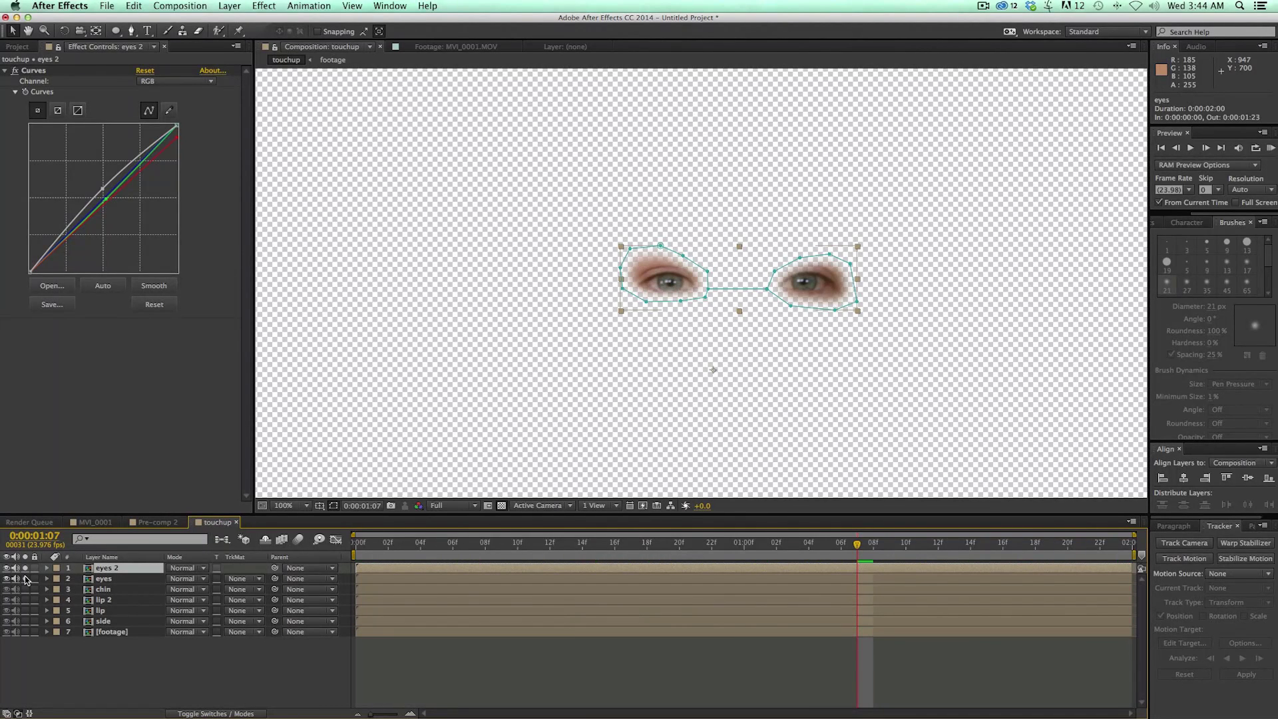
Set the eyes 2 mask's expansion to -12 pixels and its feather to 9 pixels.
key("period")
key("period")
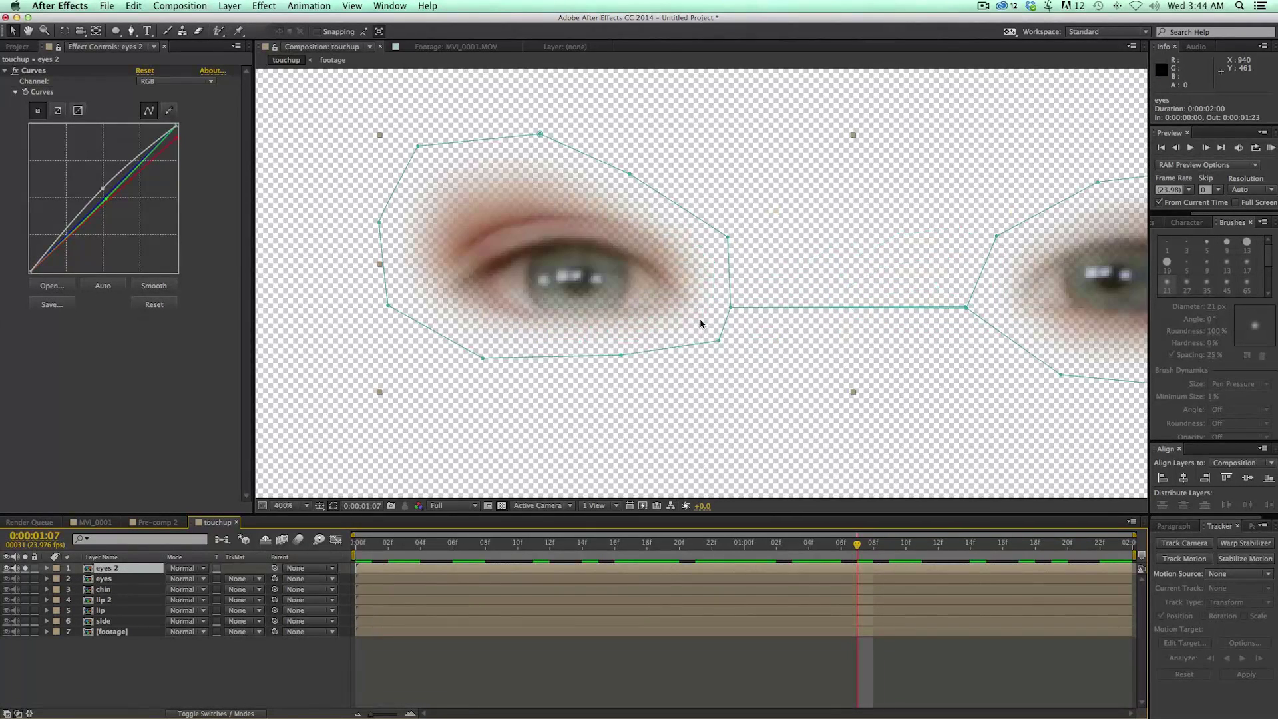
key("m")
key("m")
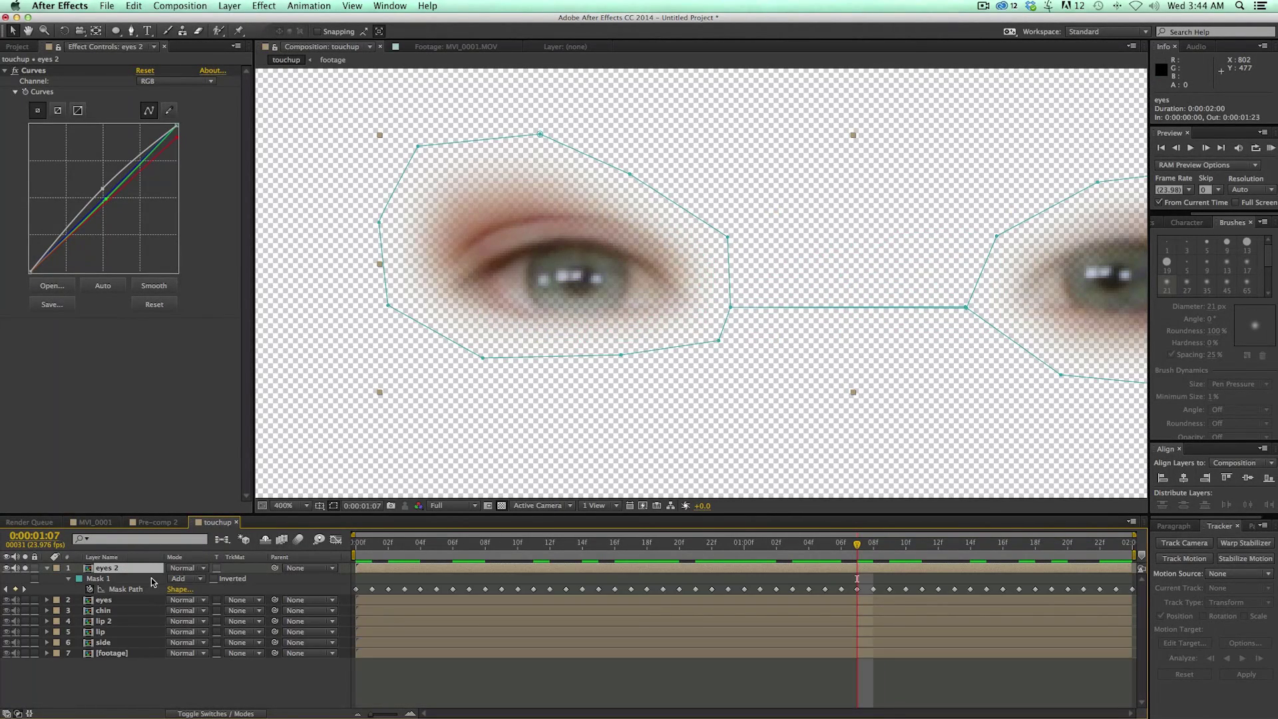
mouse_move(185, 602)
left_mouse_down()
mouse_move(171, 601)
mouse_move(183, 601)
mouse_move(172, 601)
mouse_move(180, 622)
left_mouse_up()
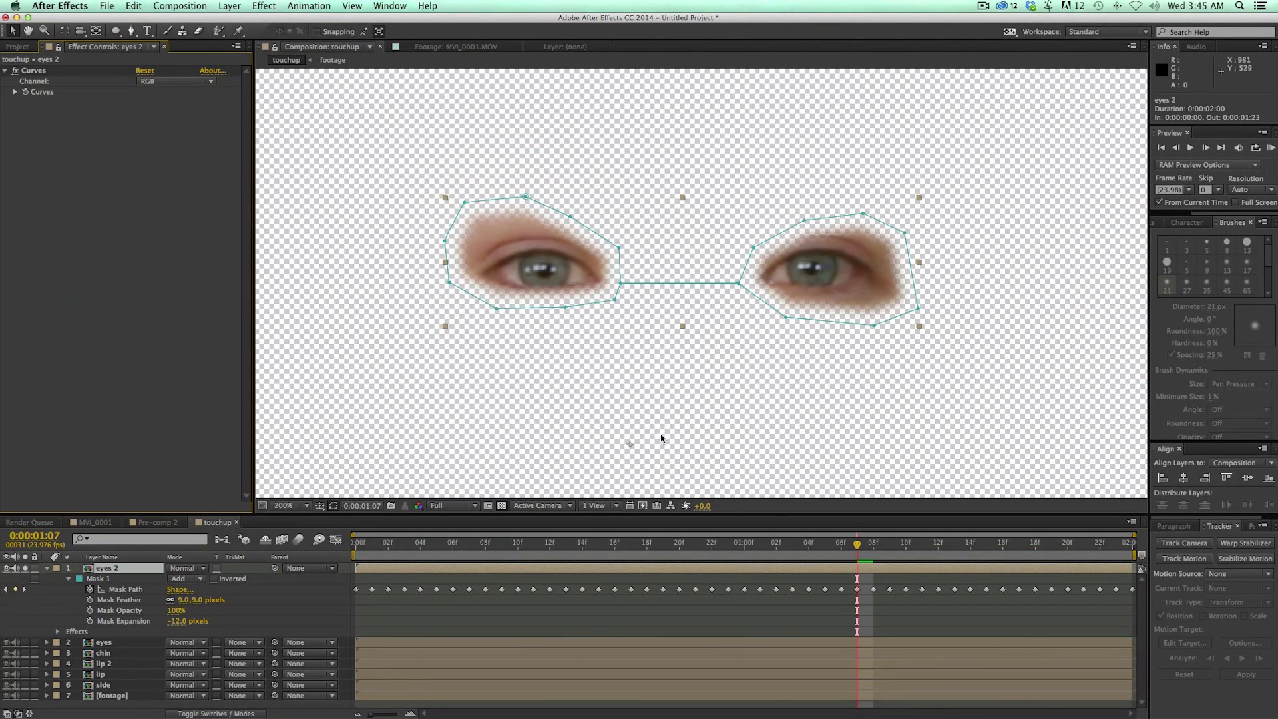
Apply Keylight (1.2) to eyes 2 and sample the upper eyelid skin as the Screen Colour.
left_click(263, 6)
mouse_move(373, 171)
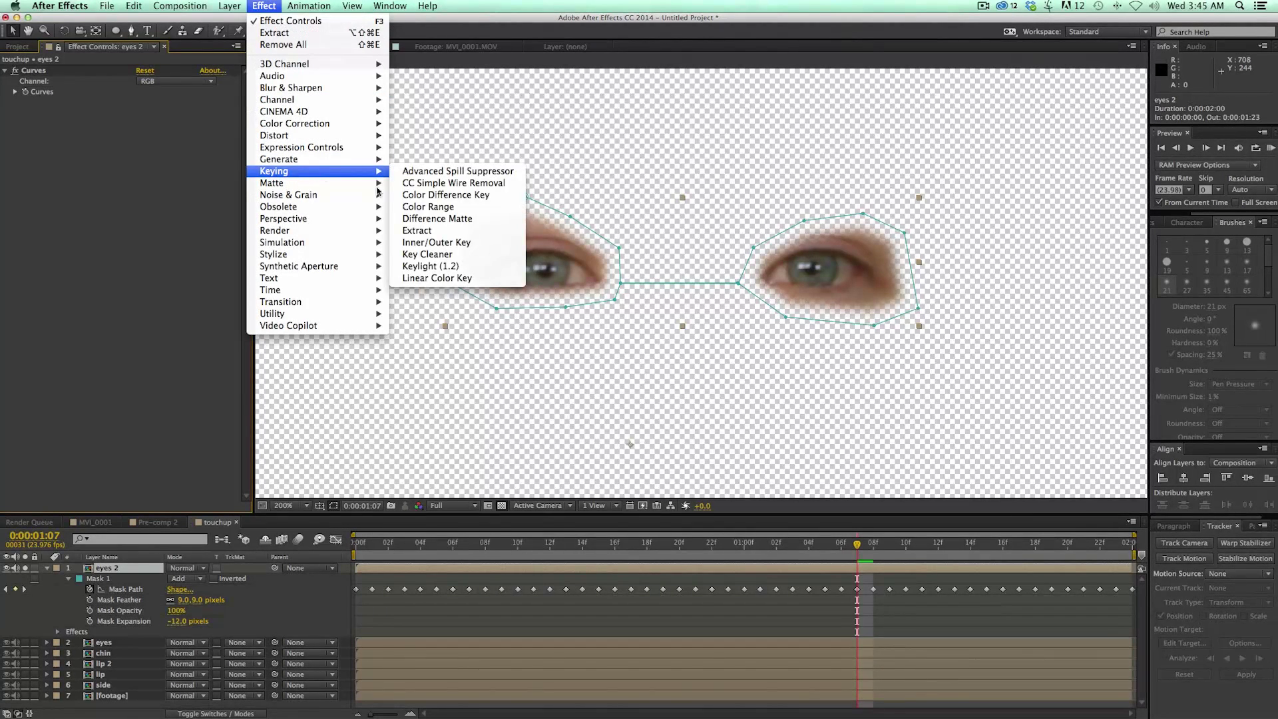
left_click(430, 266)
left_click(158, 184)
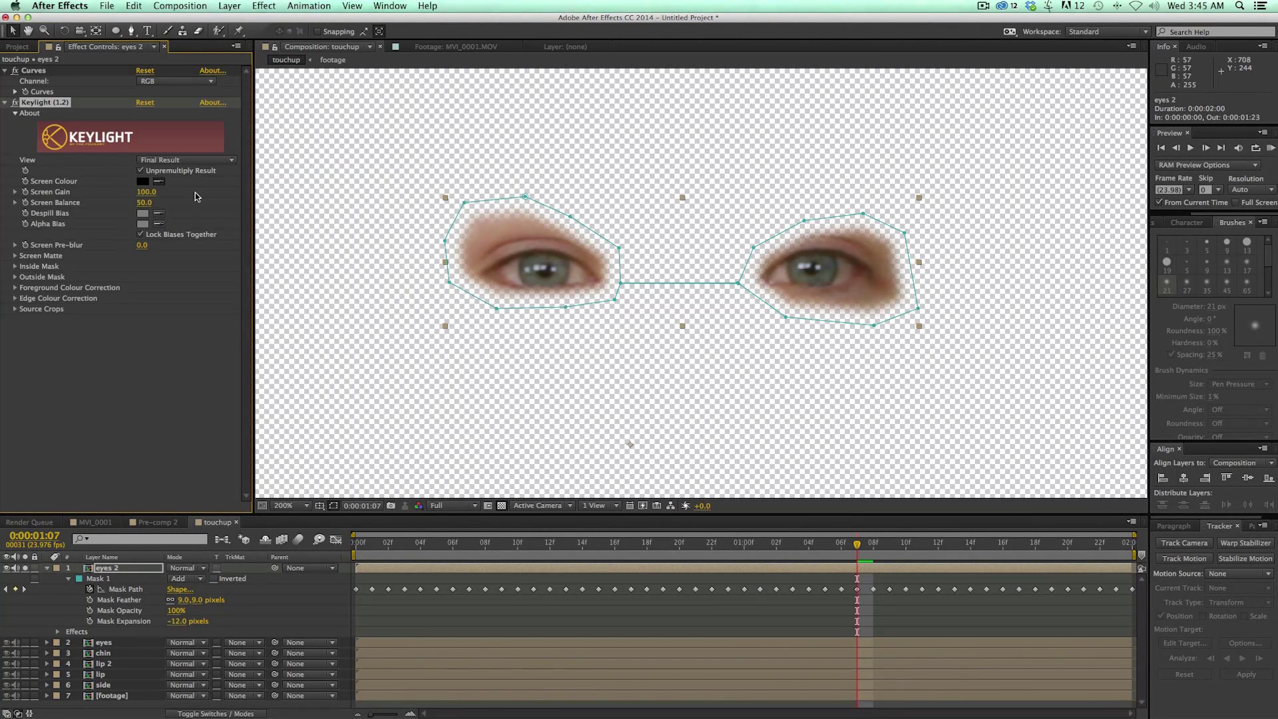
left_click(532, 233)
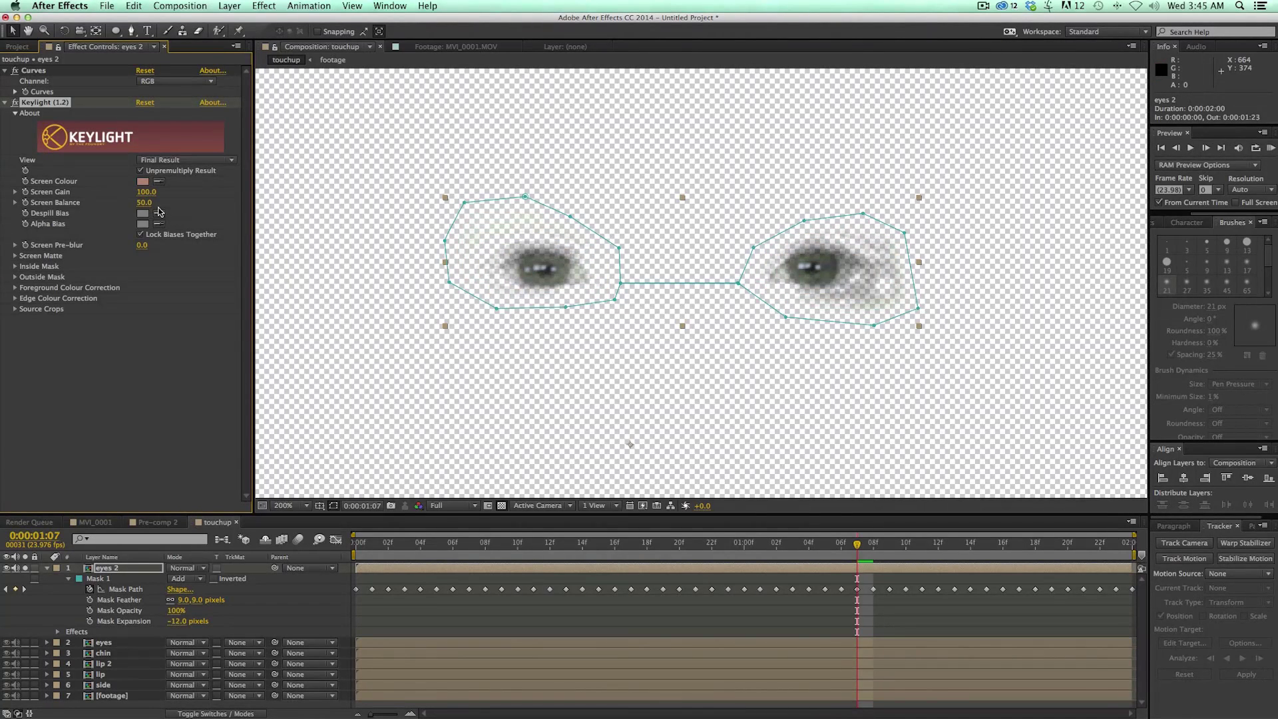
Show Keylight's Screen Matte on eyes 2 and set Screen Gain to 91 and Screen Balance to 36.
left_click_drag(146, 194, 141, 194)
left_click(170, 162)
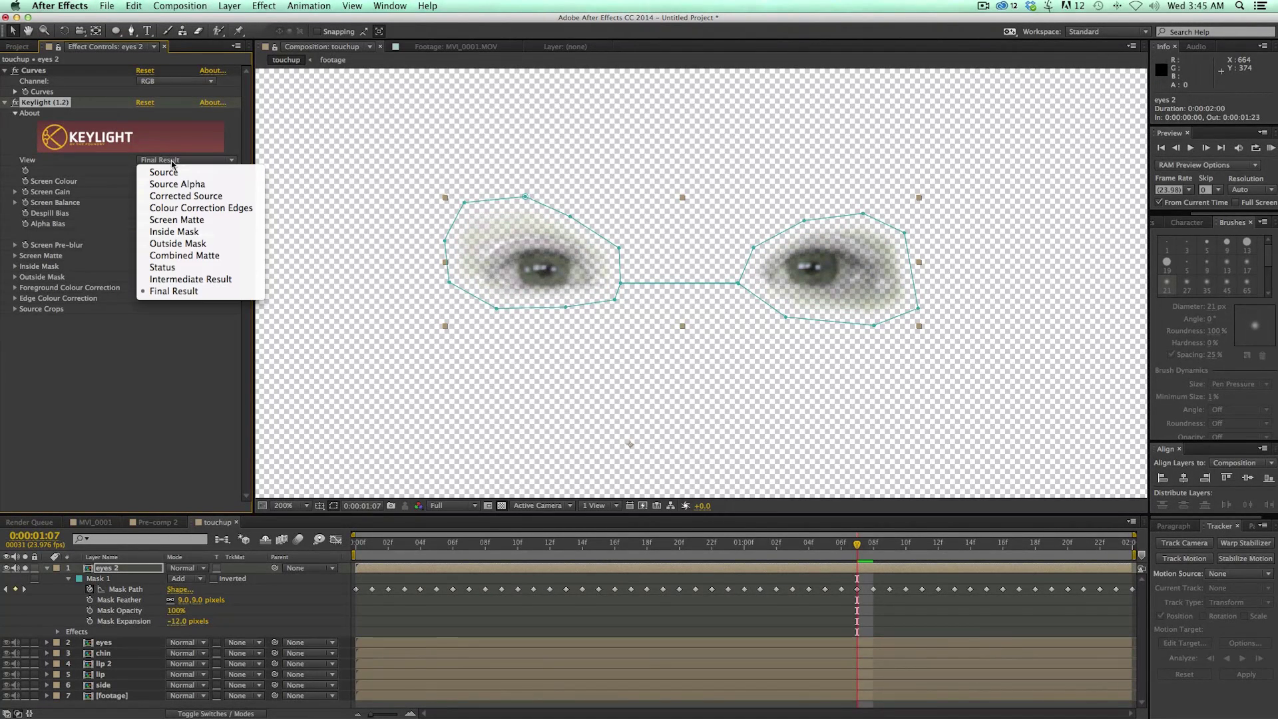
left_click(196, 225)
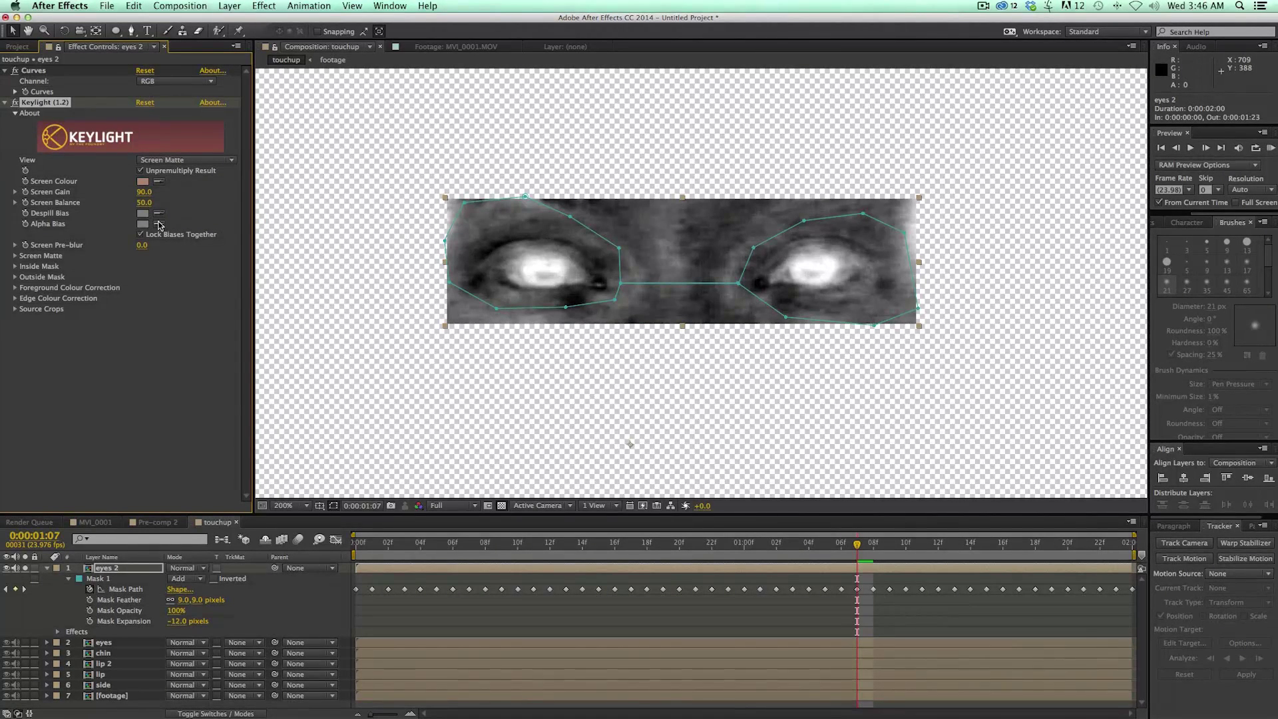
left_click_drag(144, 202, 136, 203)
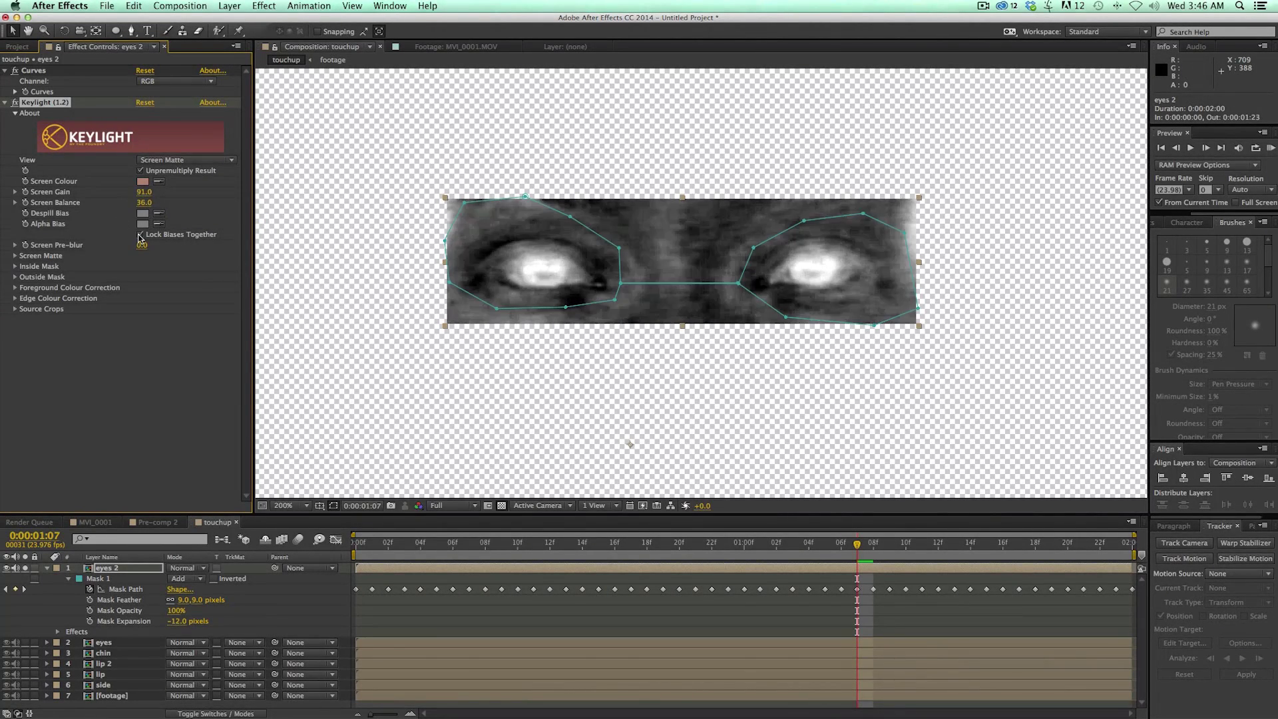
Refine the screen matte with Clip Black 27, Clip White 37 and Softness 16.8, and set the eyes 2 mask expansion to -24 pixels.
left_click(47, 256)
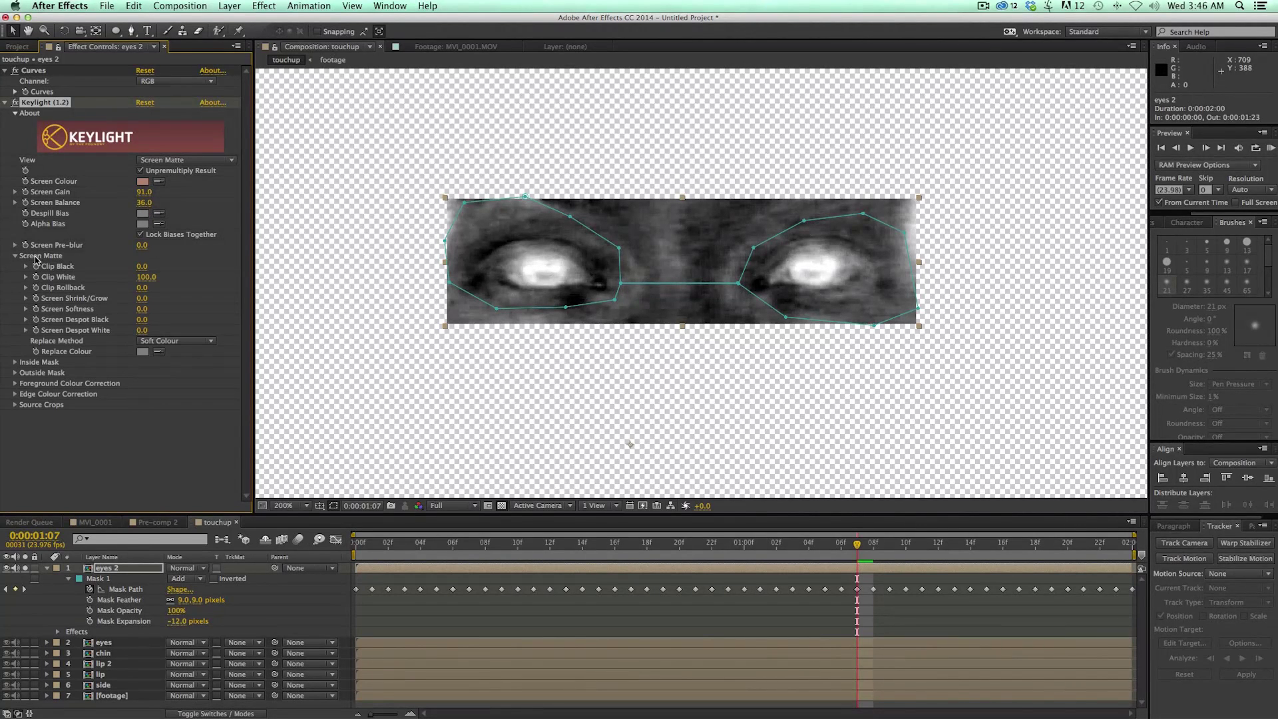
left_click_drag(141, 268, 254, 315)
left_click_drag(180, 622, 173, 622)
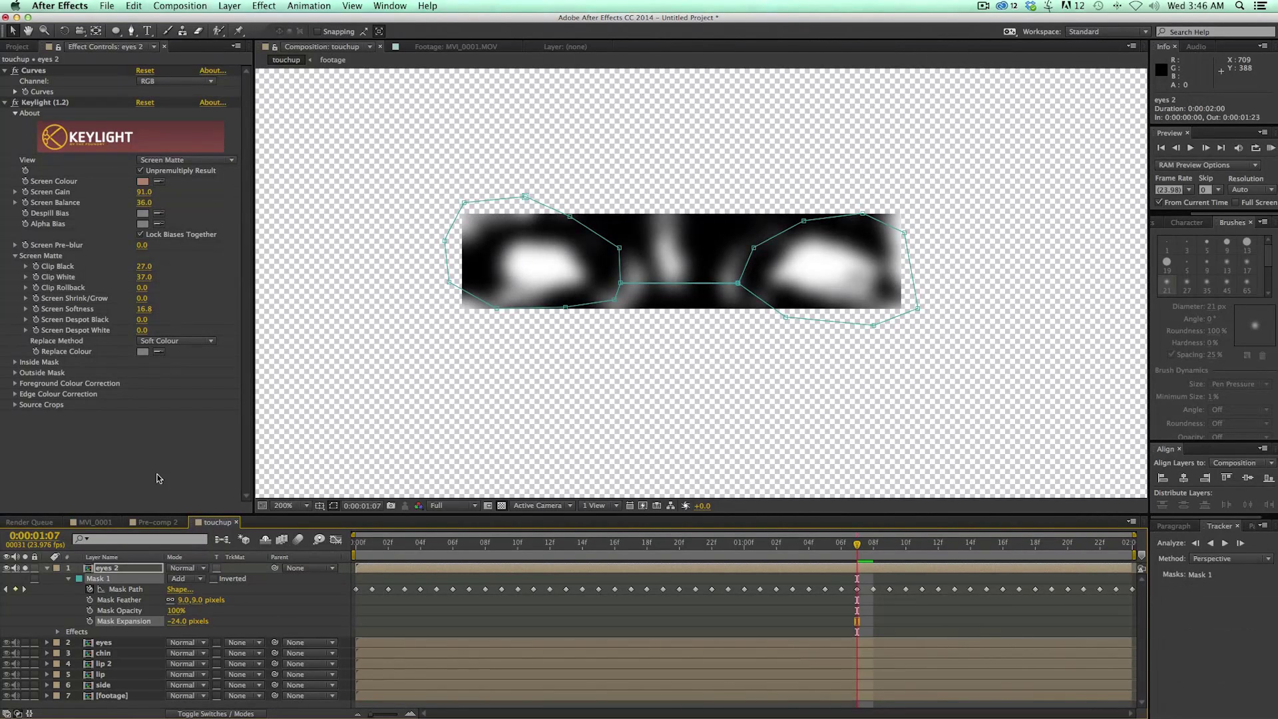
Set Keylight's view to Intermediate Result and turn off solo for eyes 2 to show it over the footage.
left_click(176, 160)
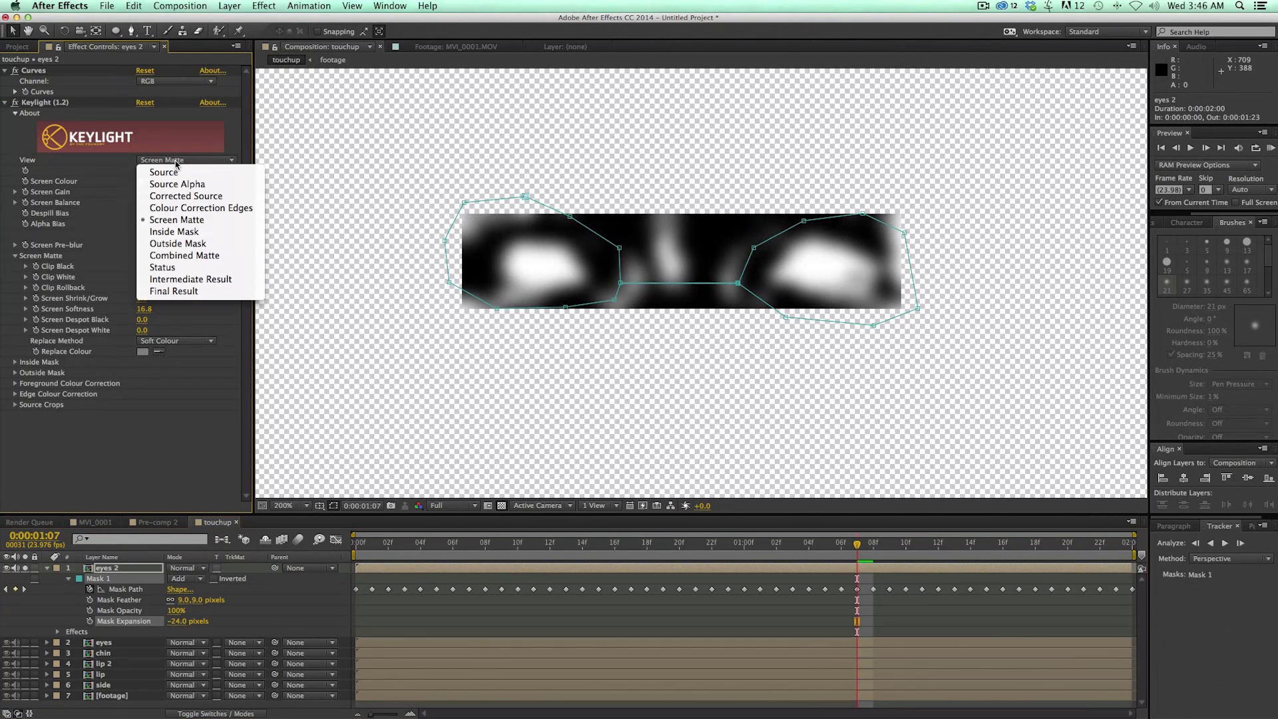
left_click(210, 280)
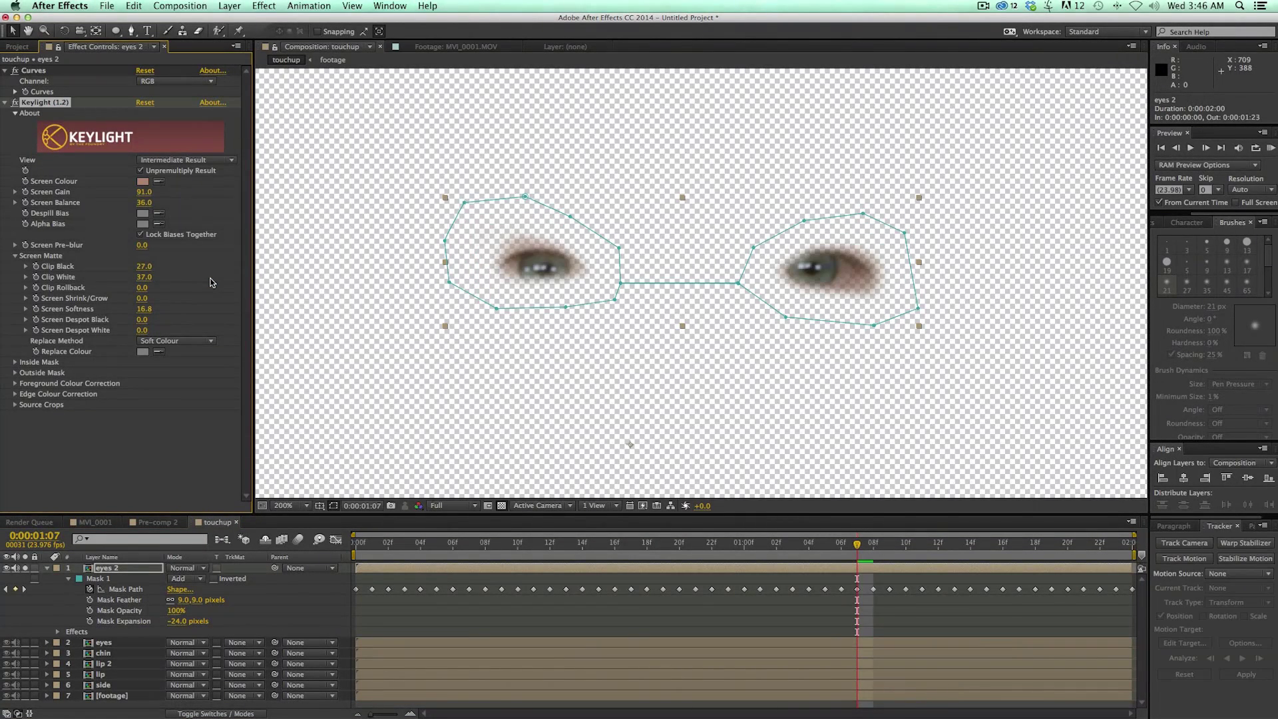
left_click(25, 570)
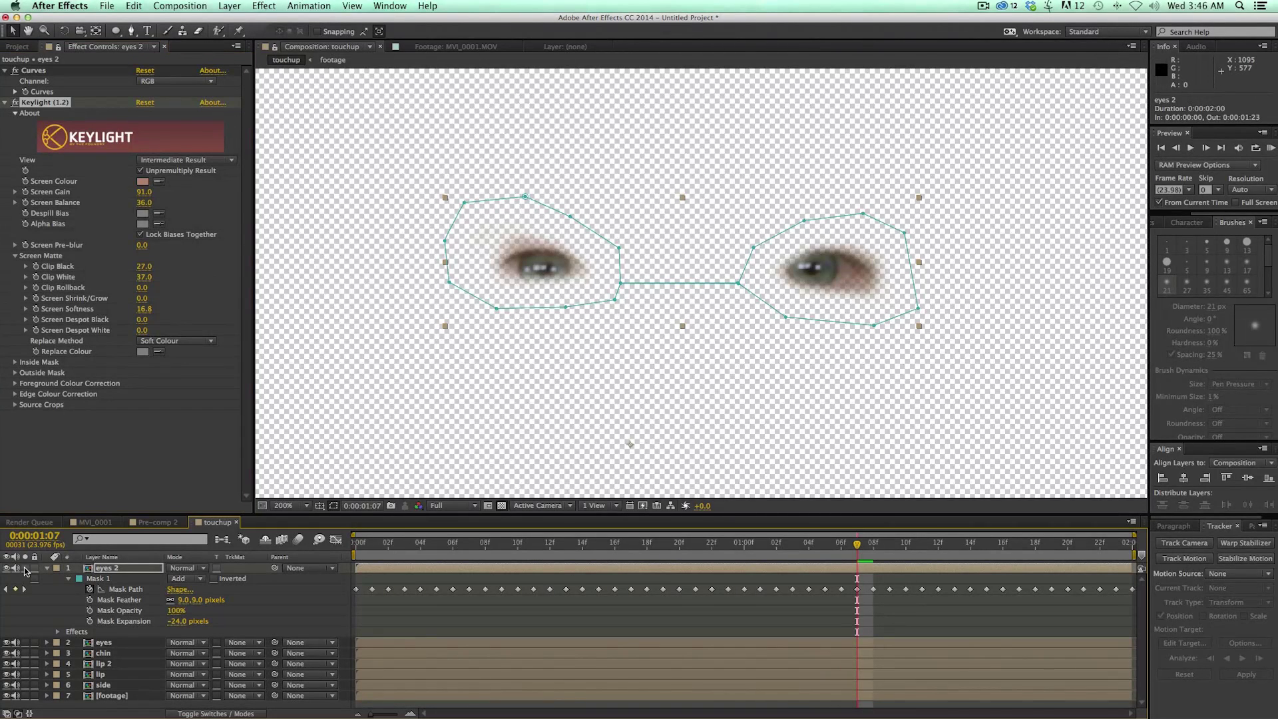
left_click(25, 568)
left_click(222, 290)
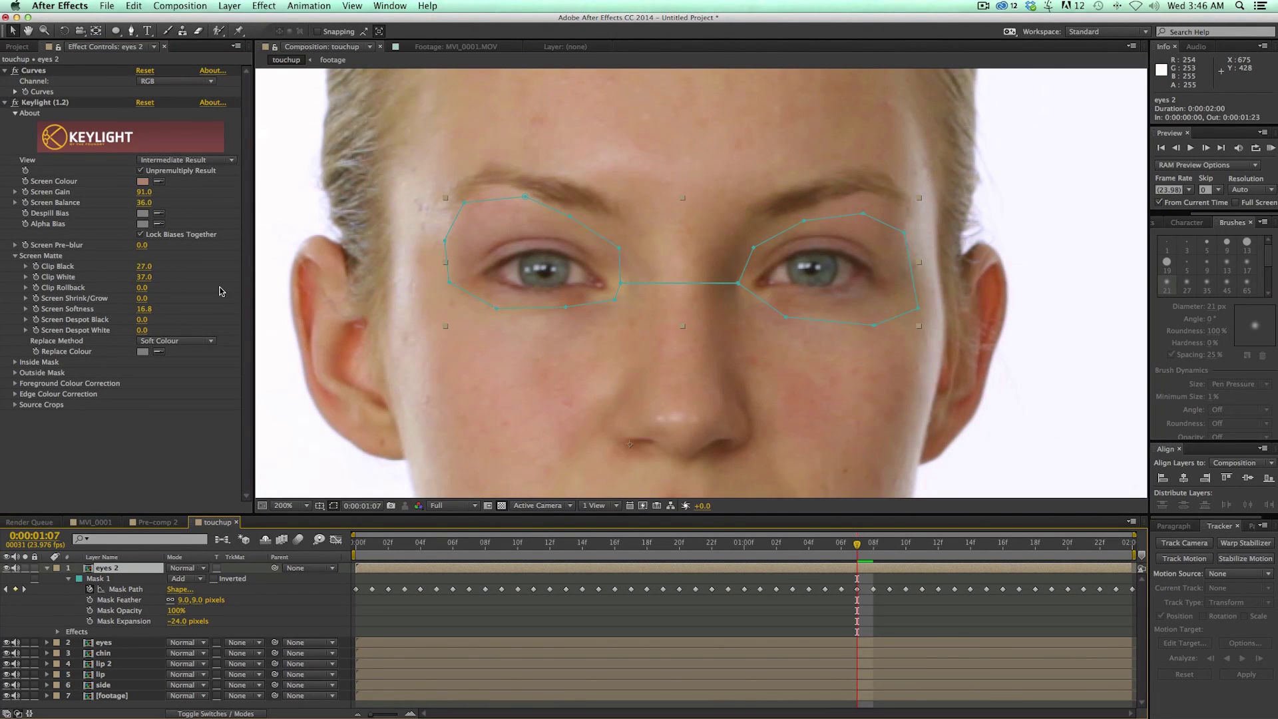
Duplicate the Curves effect on eyes 2 and place the copy below Keylight.
left_click(6, 105)
left_click(33, 70)
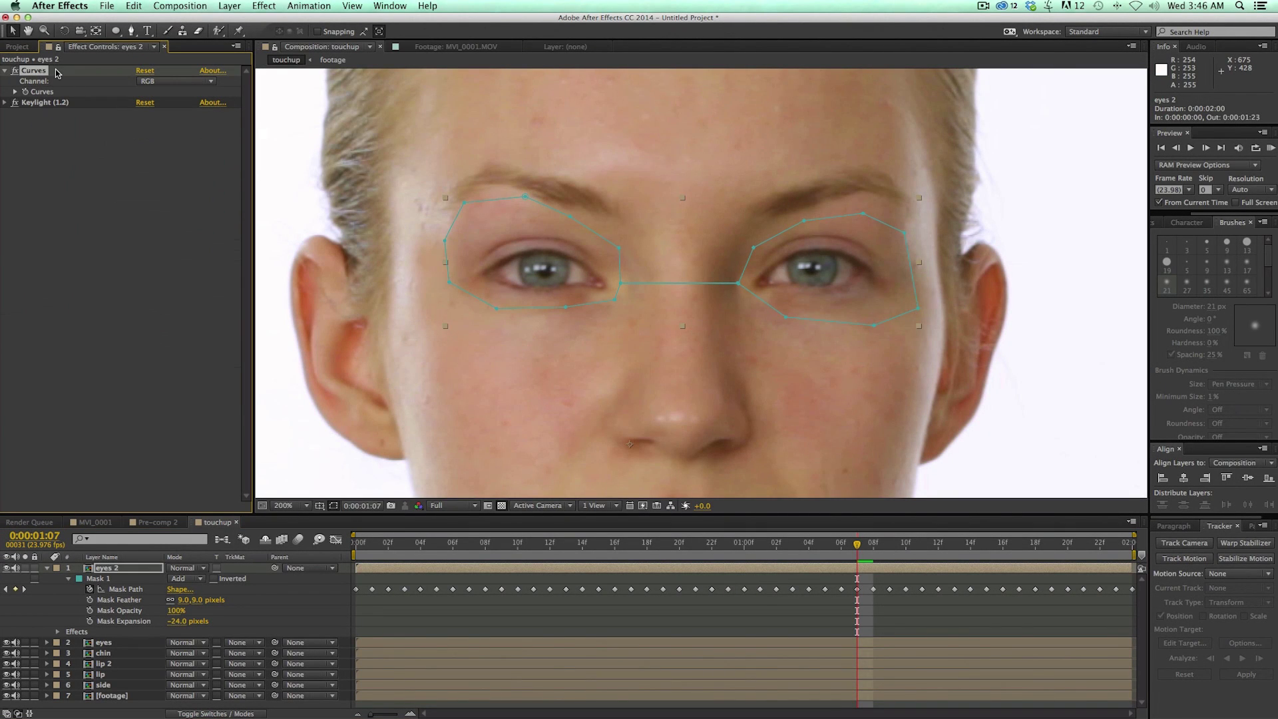
key("super+d")
left_click_drag(54, 106, 57, 167)
left_click(145, 114)
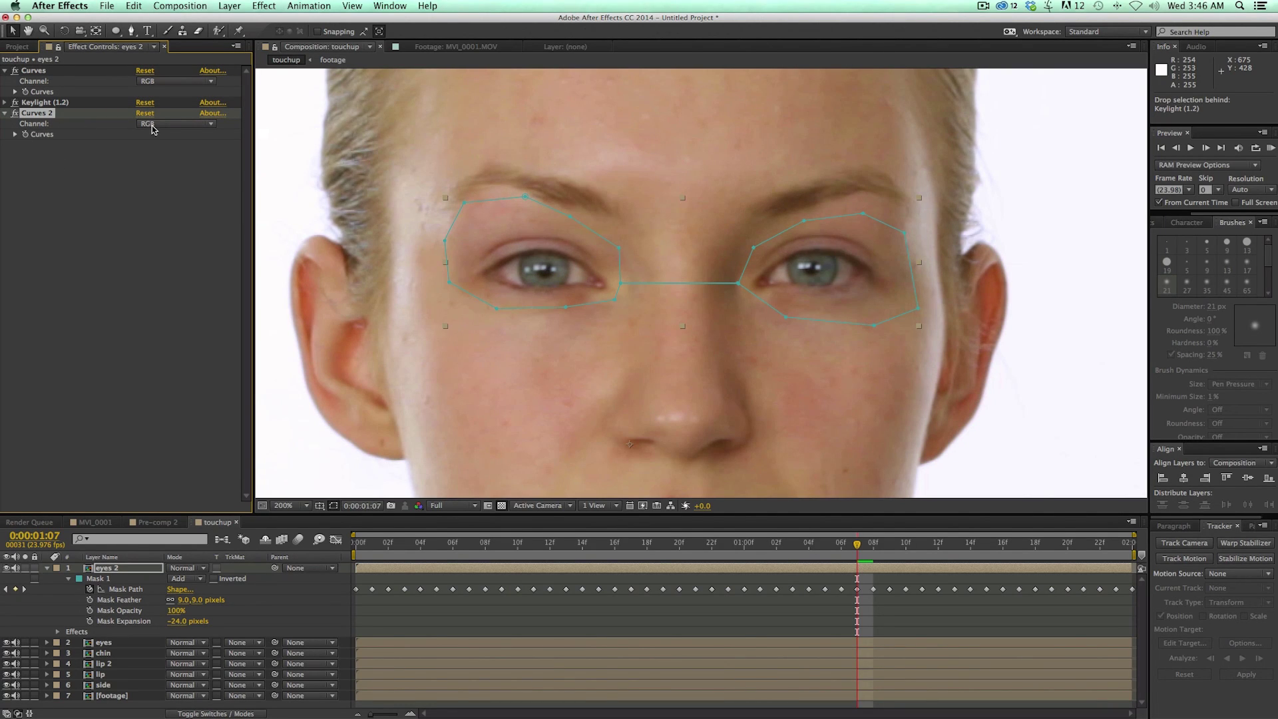
Brighten the eyes by raising the midtones in Curves 2, and set the mask feather to 29 pixels and expansion to -25 pixels.
left_click(16, 135)
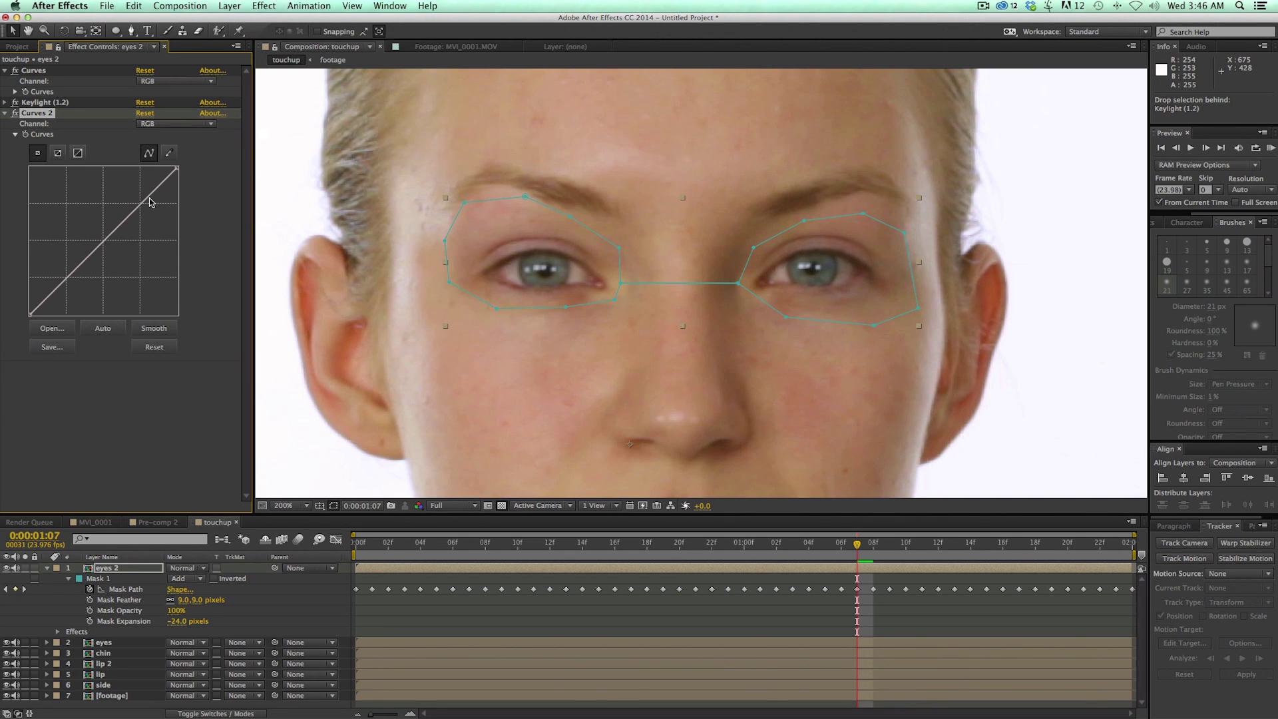
left_click_drag(146, 204, 103, 191)
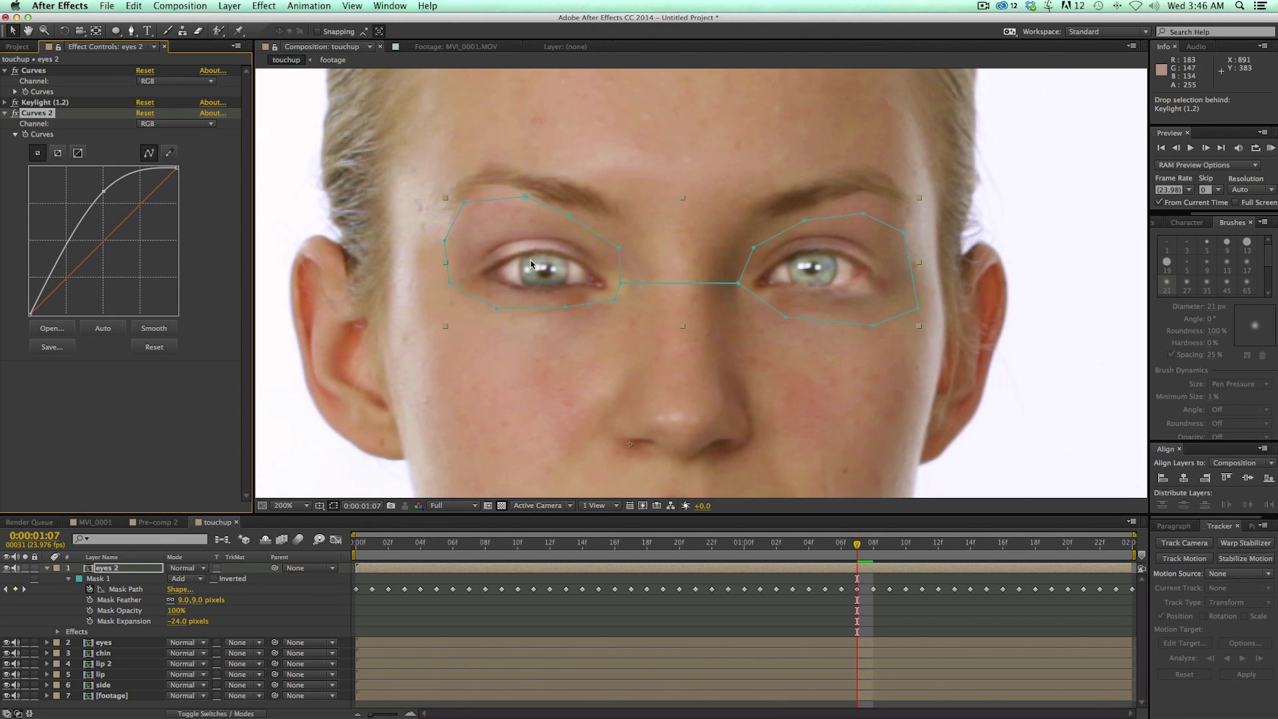
left_click(168, 153)
mouse_move(184, 603)
left_mouse_down()
mouse_move(194, 602)
mouse_move(181, 623)
left_mouse_up()
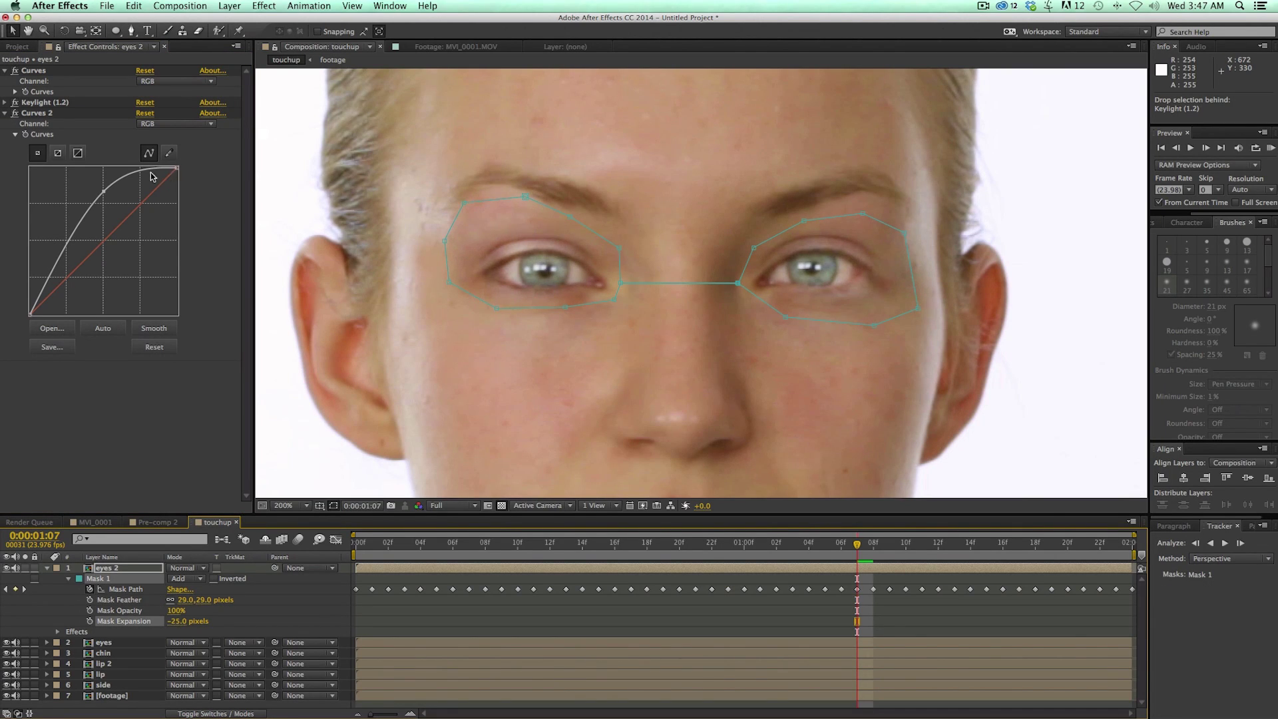
Recheck the Keylight settings and move the Curves 2 black point inward to add contrast to the eyes.
left_click(5, 103)
left_click_drag(143, 194, 147, 329)
left_click(6, 103)
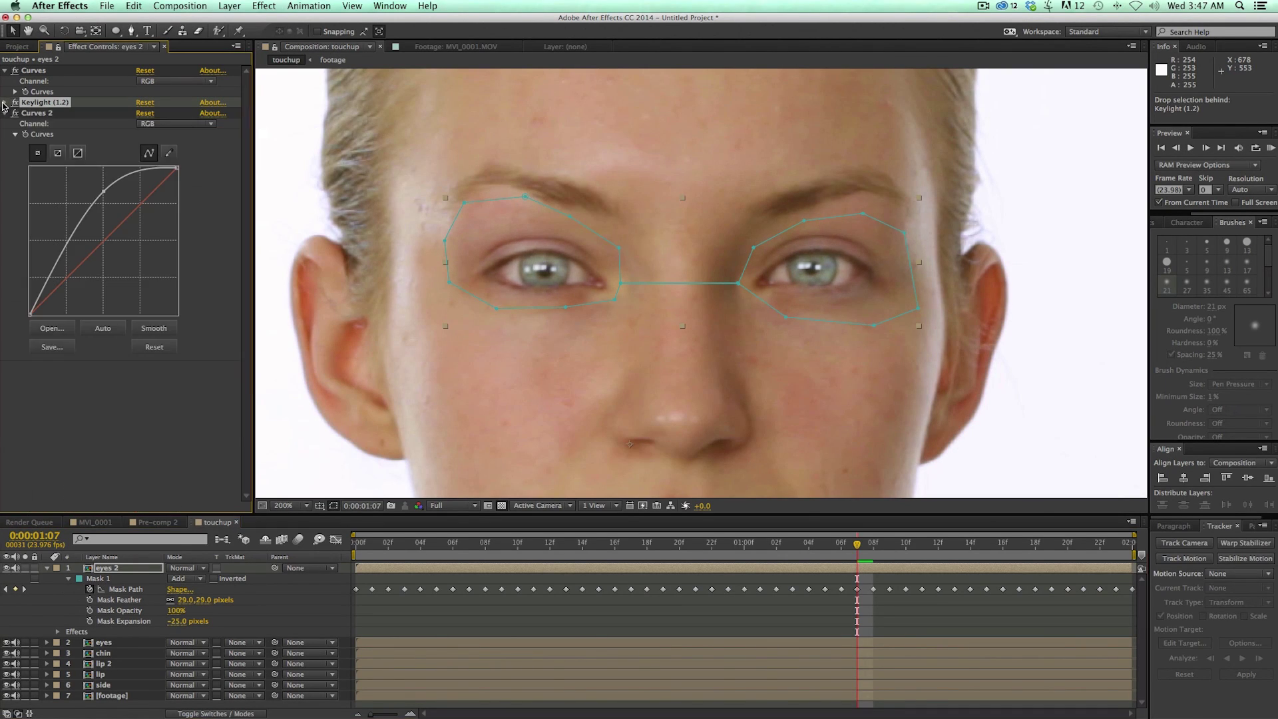
left_click_drag(32, 315, 45, 318)
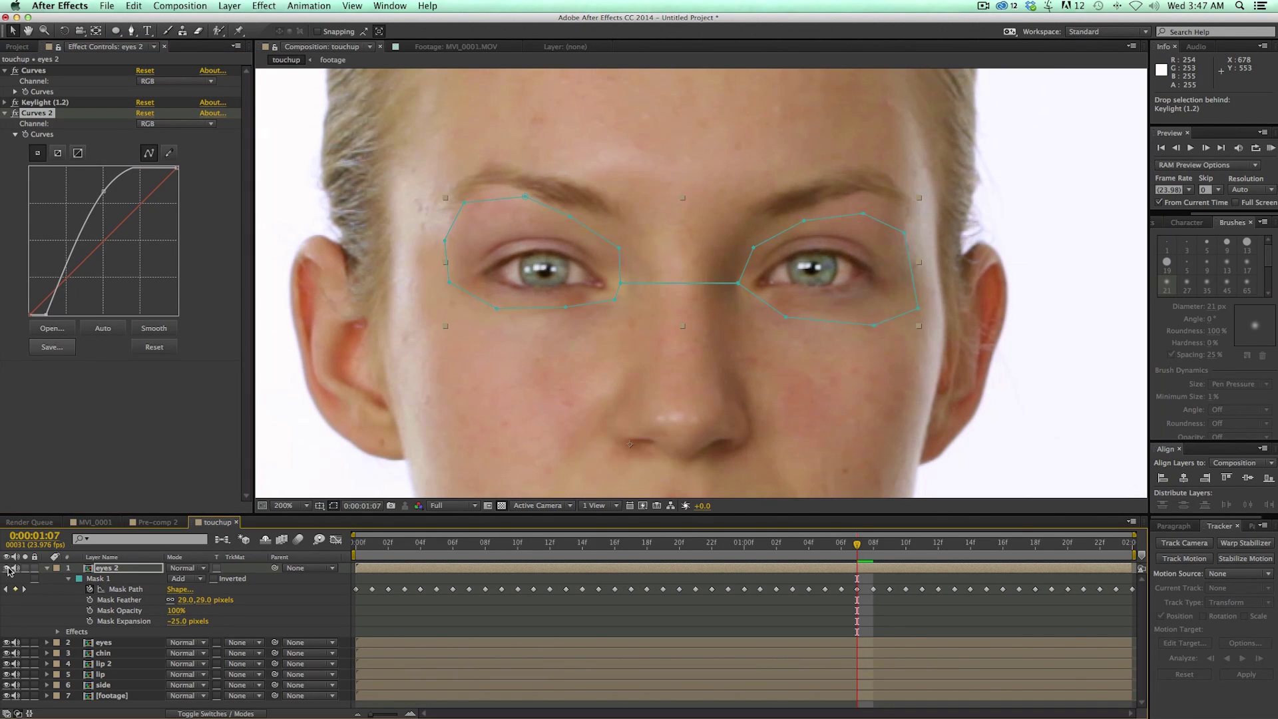
Toggle the visibility of eyes 2 repeatedly to compare the eyes before and after the correction.
left_click(7, 568)
left_click(8, 568)
left_click(8, 569)
left_click(8, 569)
left_click(7, 568)
left_click(7, 569)
left_click(7, 569)
left_click(8, 568)
key("comma")
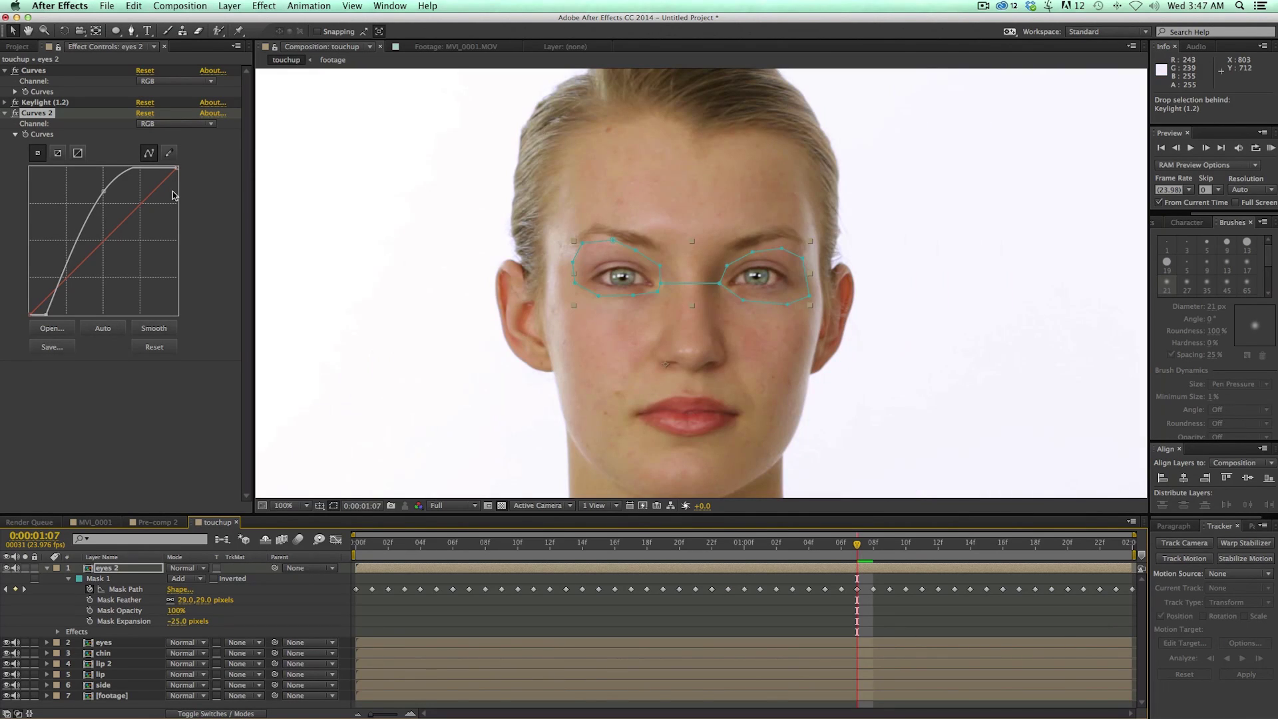
Raise the highlights of the Blue channel in Curves 2 to tint the irises blue.
left_click(185, 125)
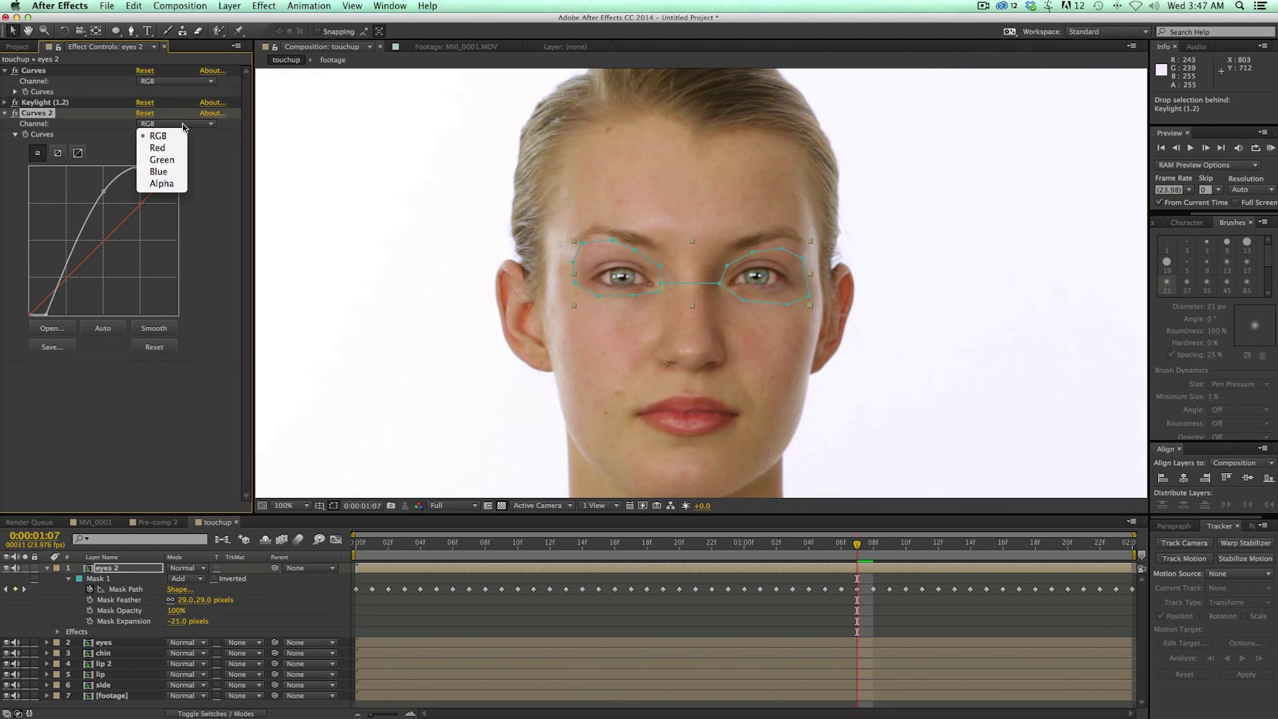
left_click(176, 172)
left_click_drag(176, 171, 160, 163)
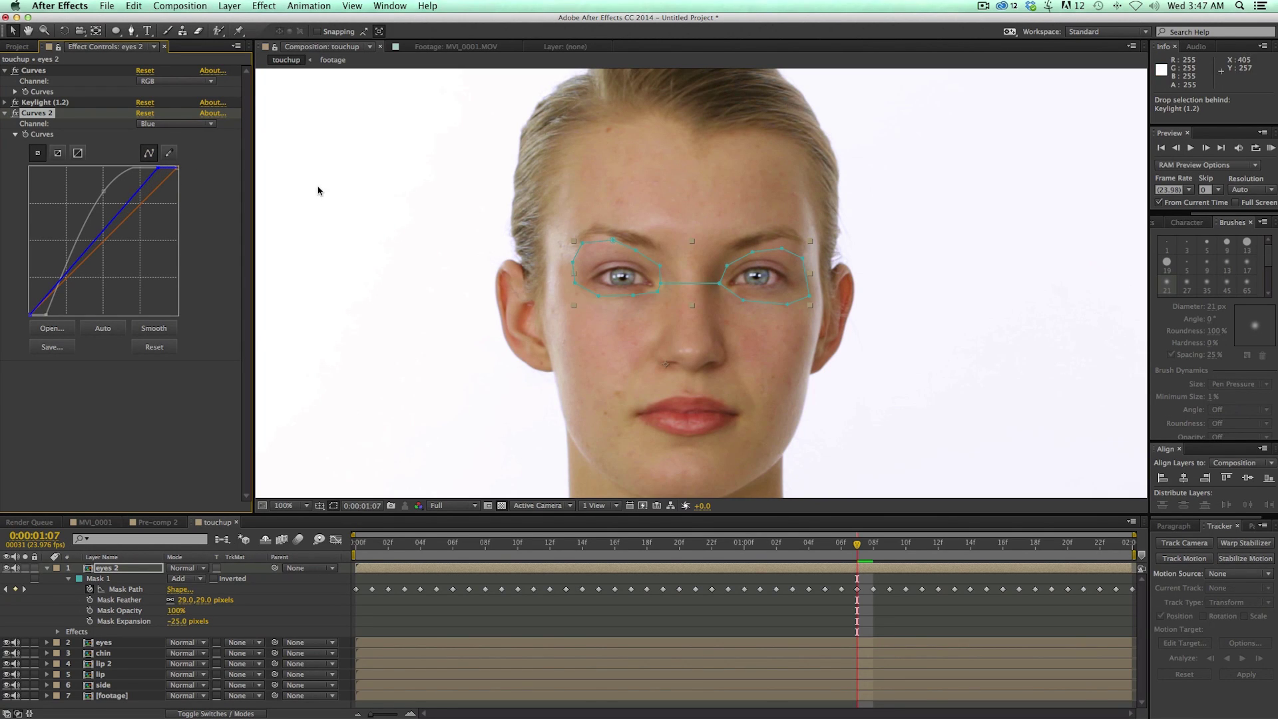
Lower the highlights of the Red channel in Curves 2 and view the whole frame.
left_click(206, 126)
left_click(190, 150)
left_click_drag(178, 172, 191, 195)
left_click(153, 562)
key("comma")
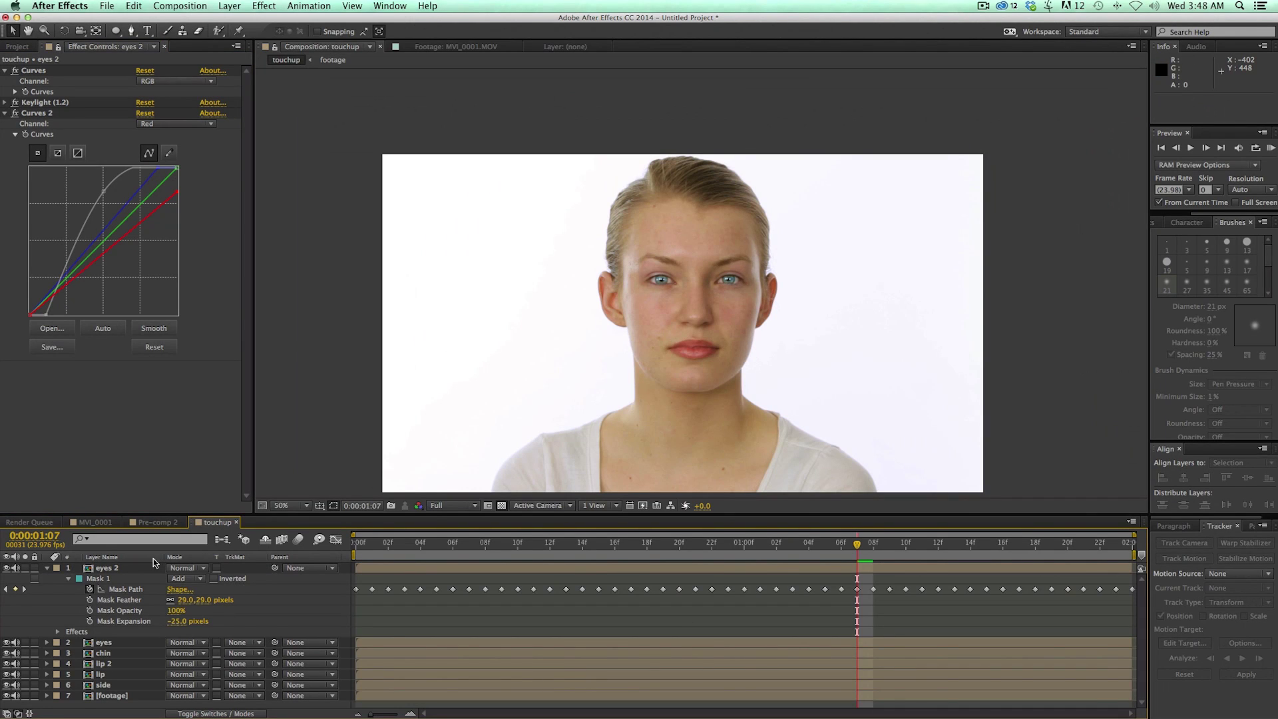
Set the opacity of eyes 2 to 69% and lower the midtone point of its Curves 2 RGB curve slightly.
key("t")
left_click(148, 578)
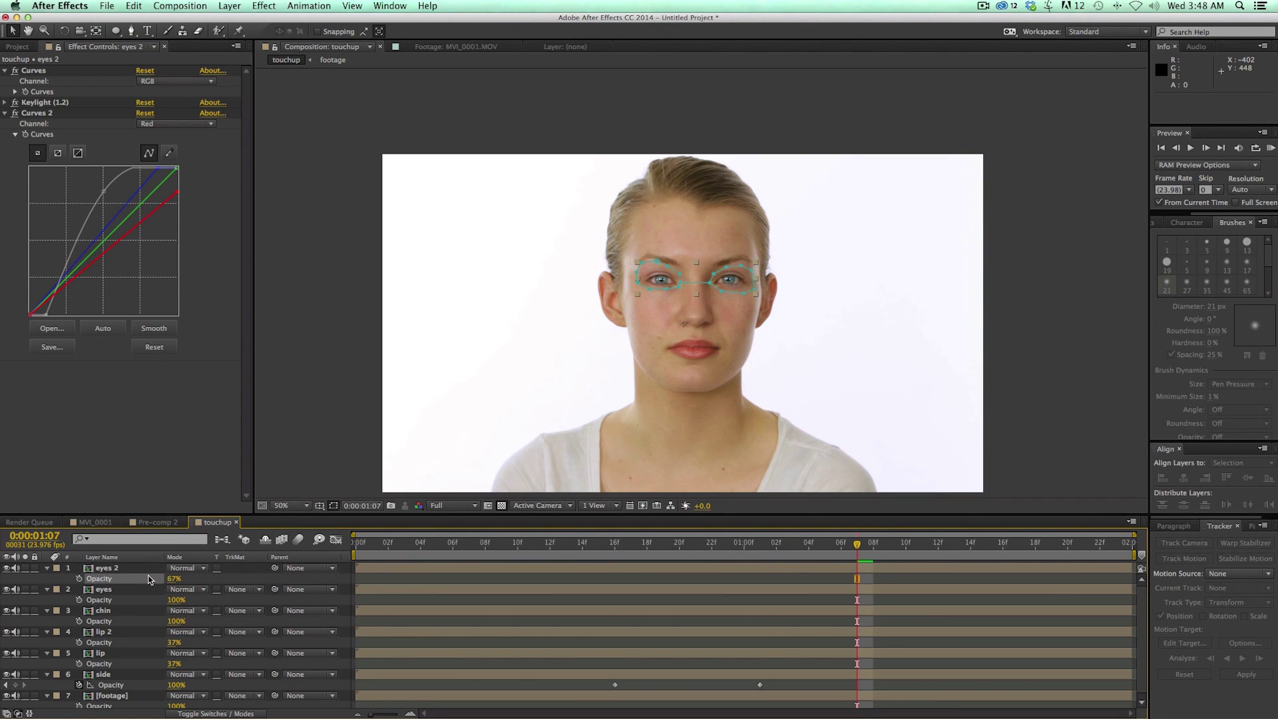
left_click(402, 569)
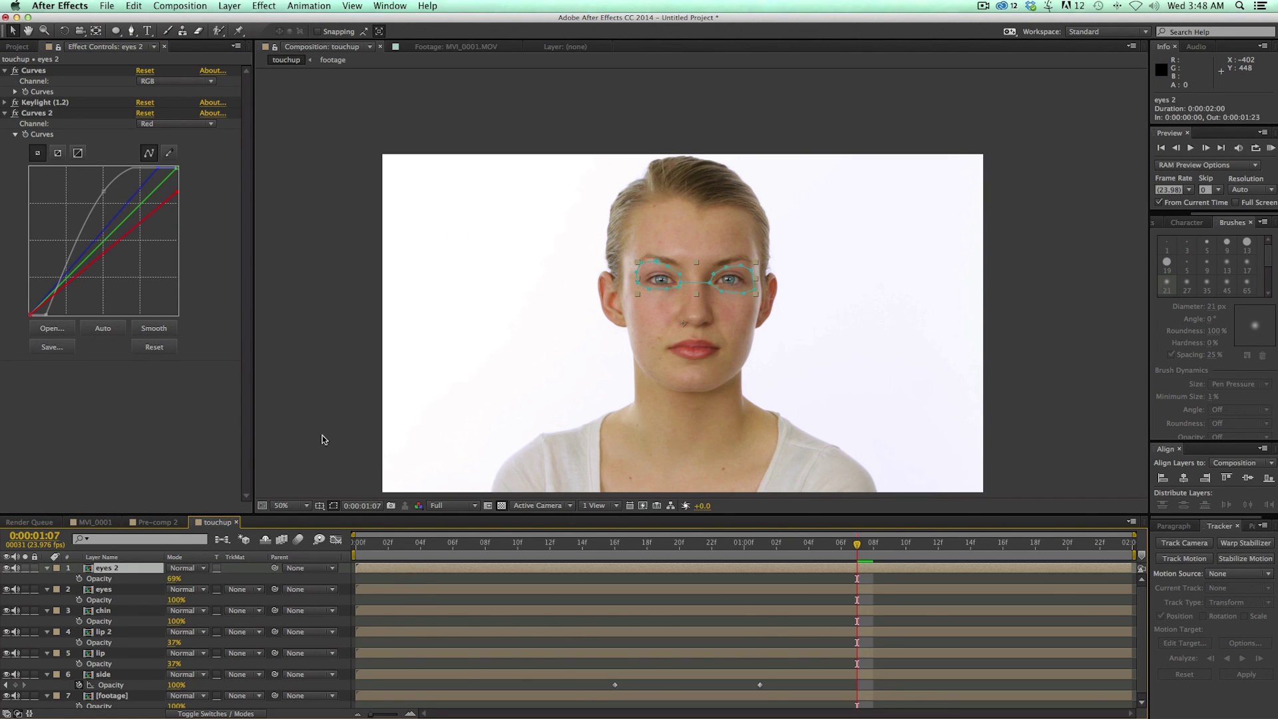
left_click_drag(101, 199, 106, 200)
left_click(338, 280)
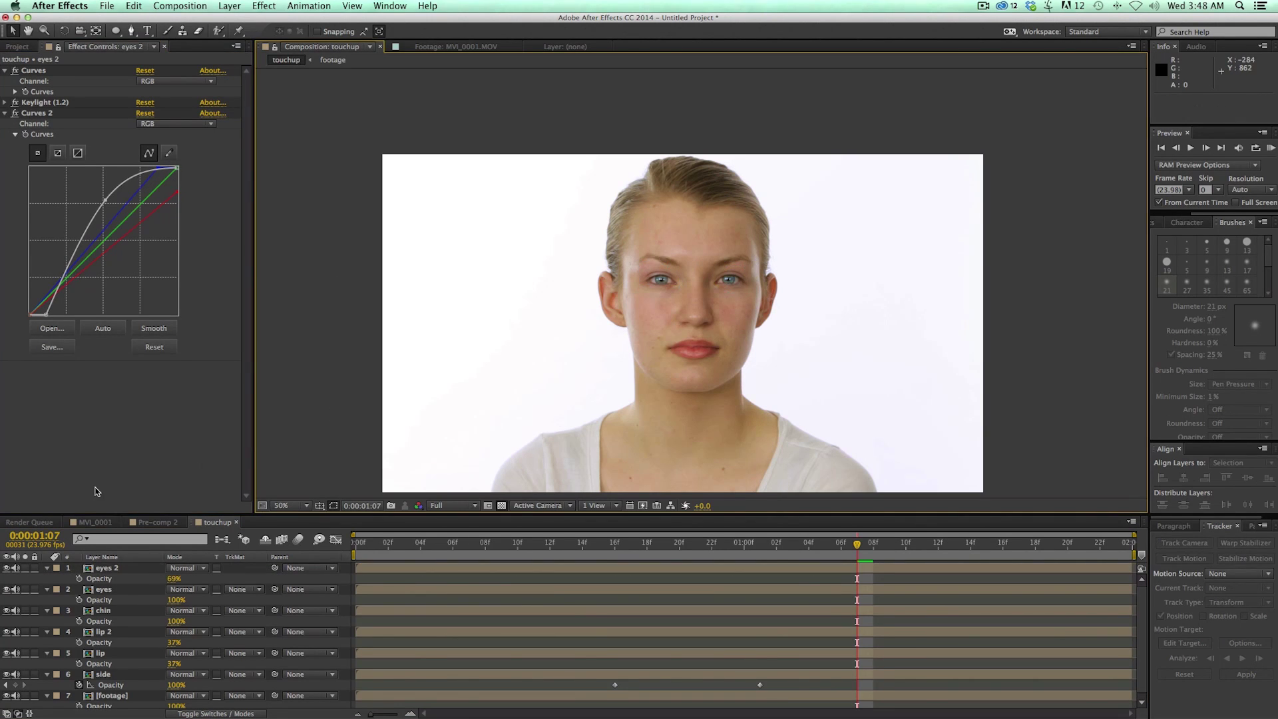
Compare the face close up with eyes 2 hidden and shown.
key("slash")
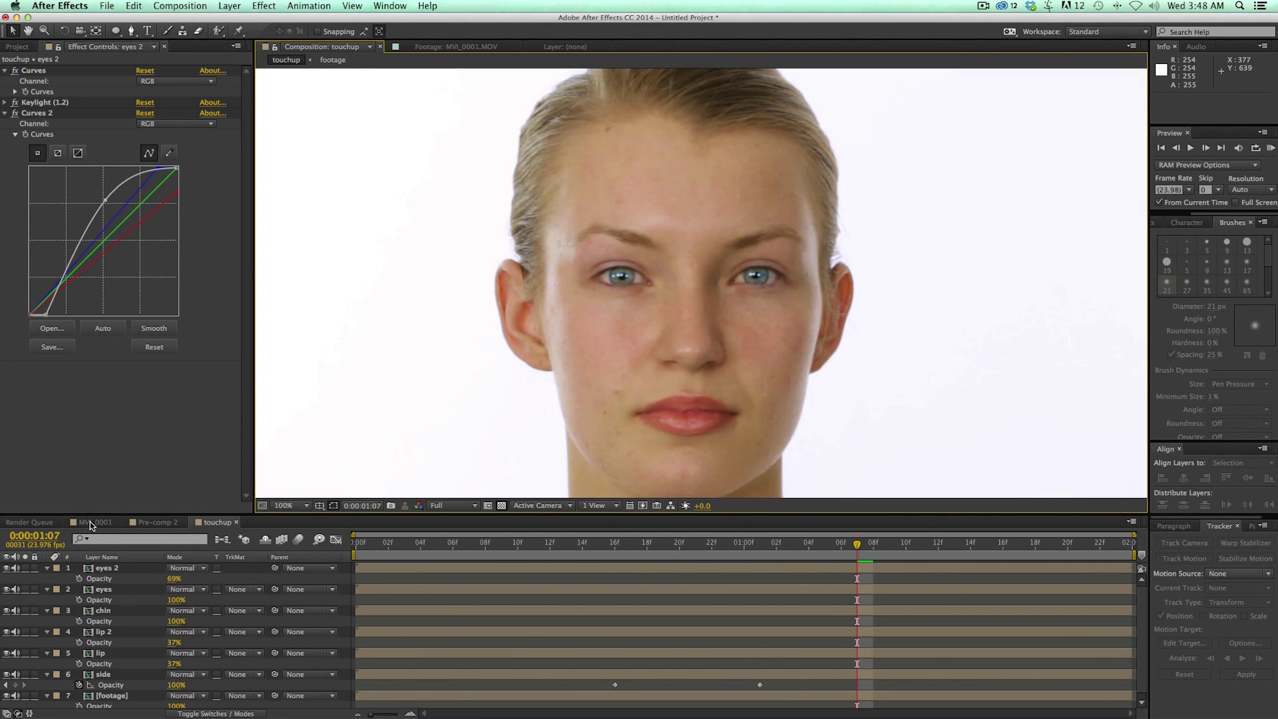
left_click(7, 567)
left_click(7, 568)
left_click(7, 567)
left_click(6, 568)
key("shift+slash")
Enlarge the timeline area, return to the first frame and collapse the properties of all layers.
left_click_drag(286, 514, 286, 463)
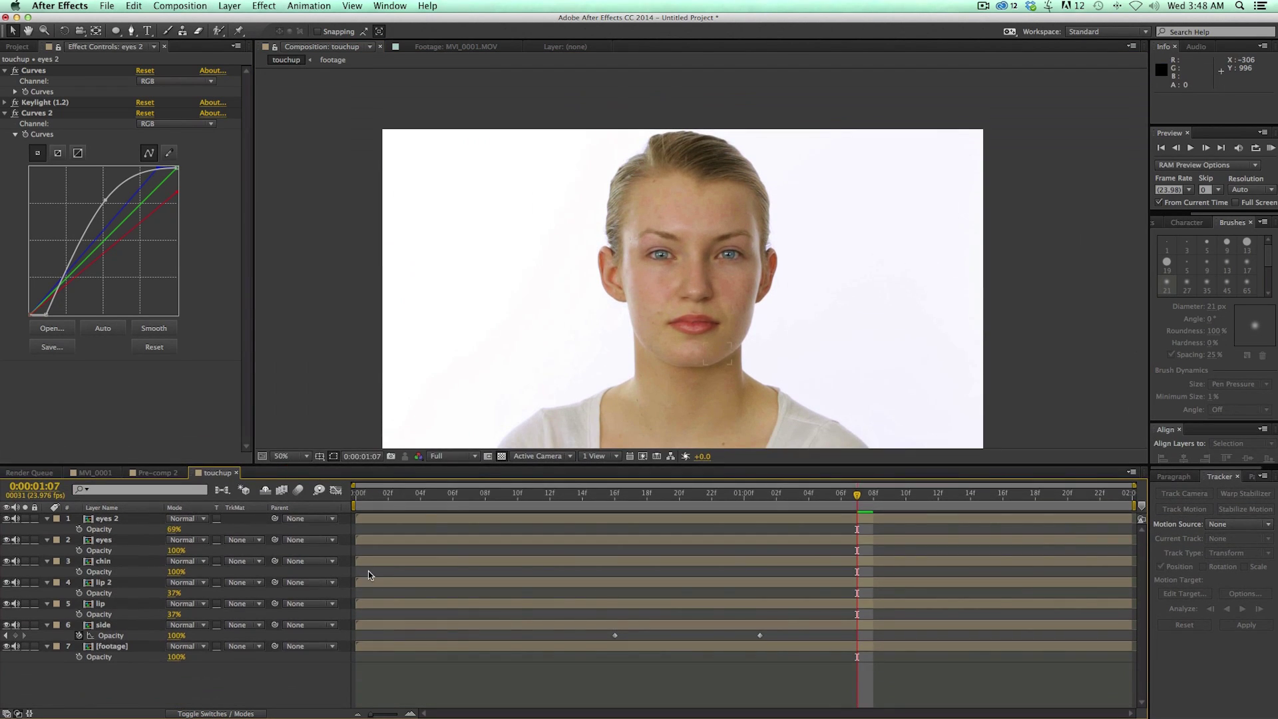
key("Home")
key("super+a")
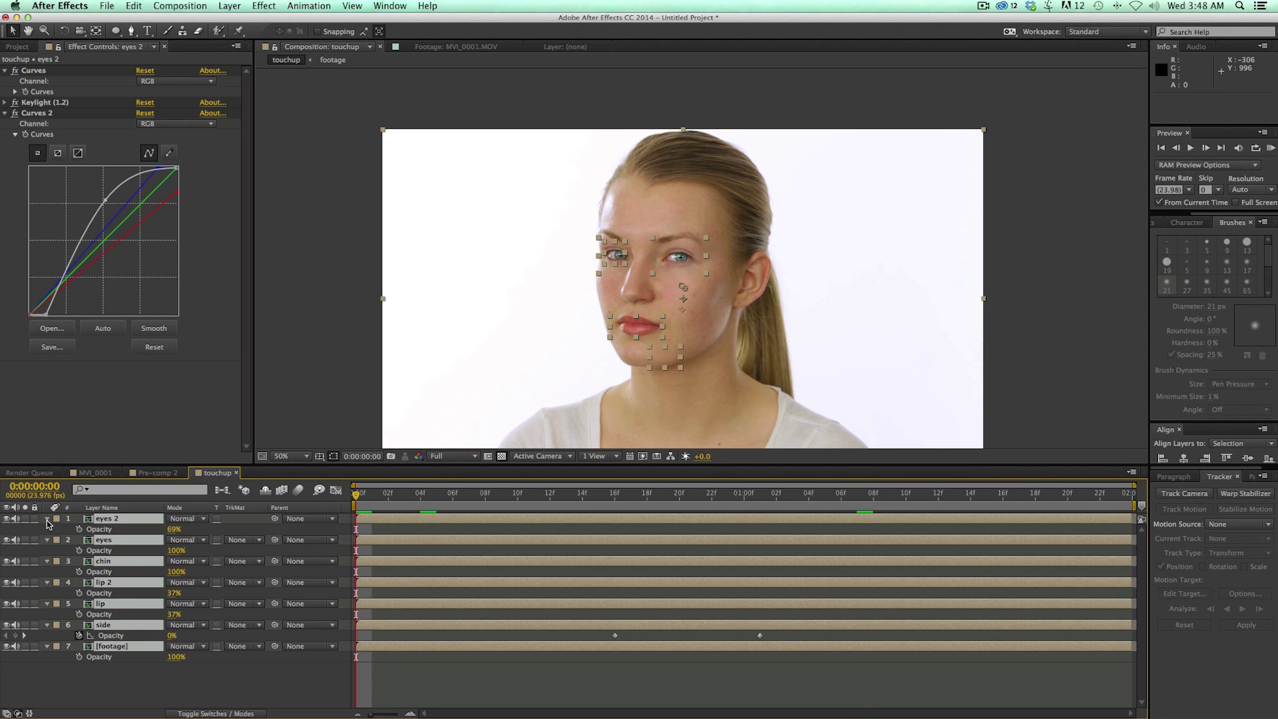
left_click(47, 519)
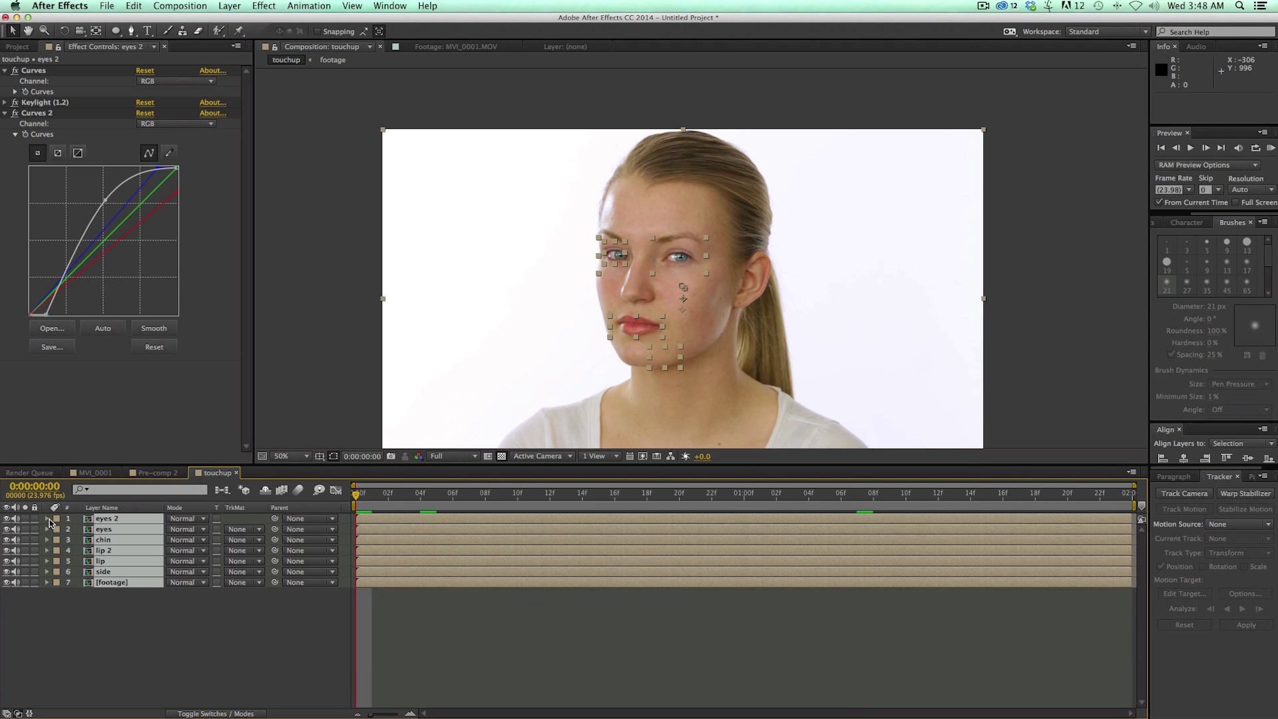
Hide the six retouch layers from side to eyes 2 and review the original footage up to 0:00:01:10.
left_click(91, 610)
left_click(103, 572)
left_click(112, 519, "shift")
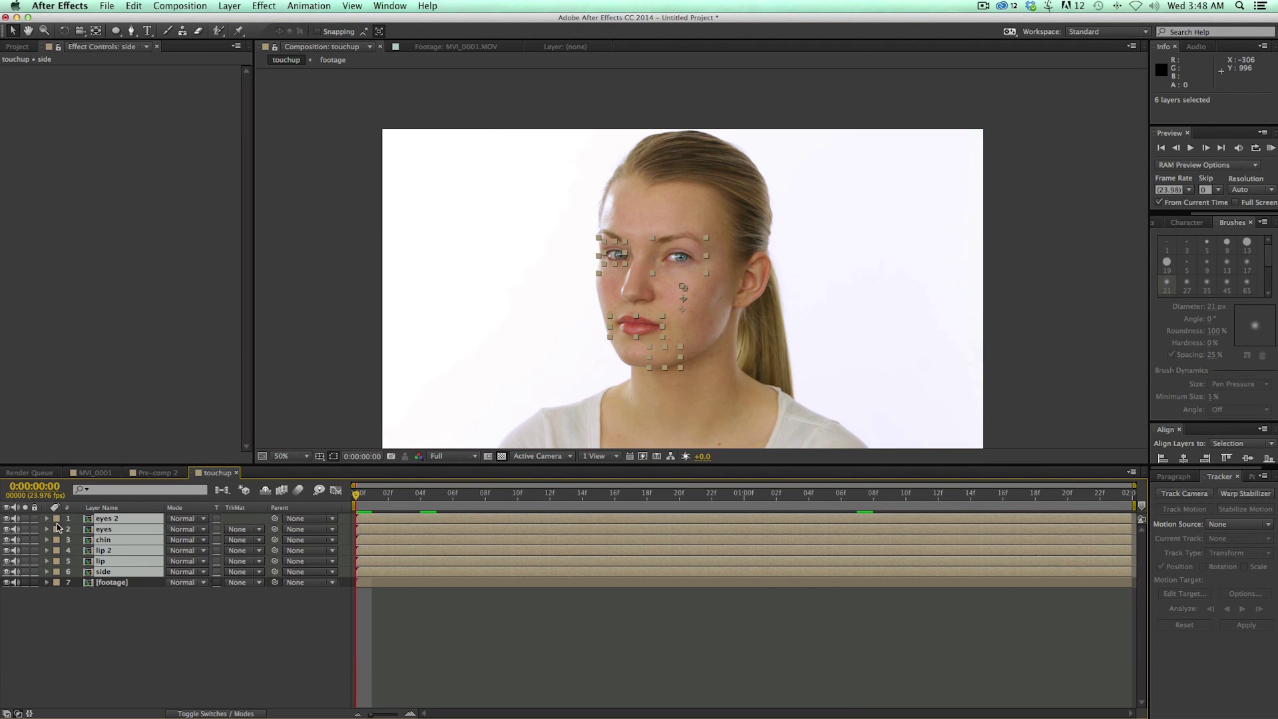
left_click(8, 519)
left_click(522, 623)
key("period")
key("space")
left_click_drag(619, 496, 903, 496)
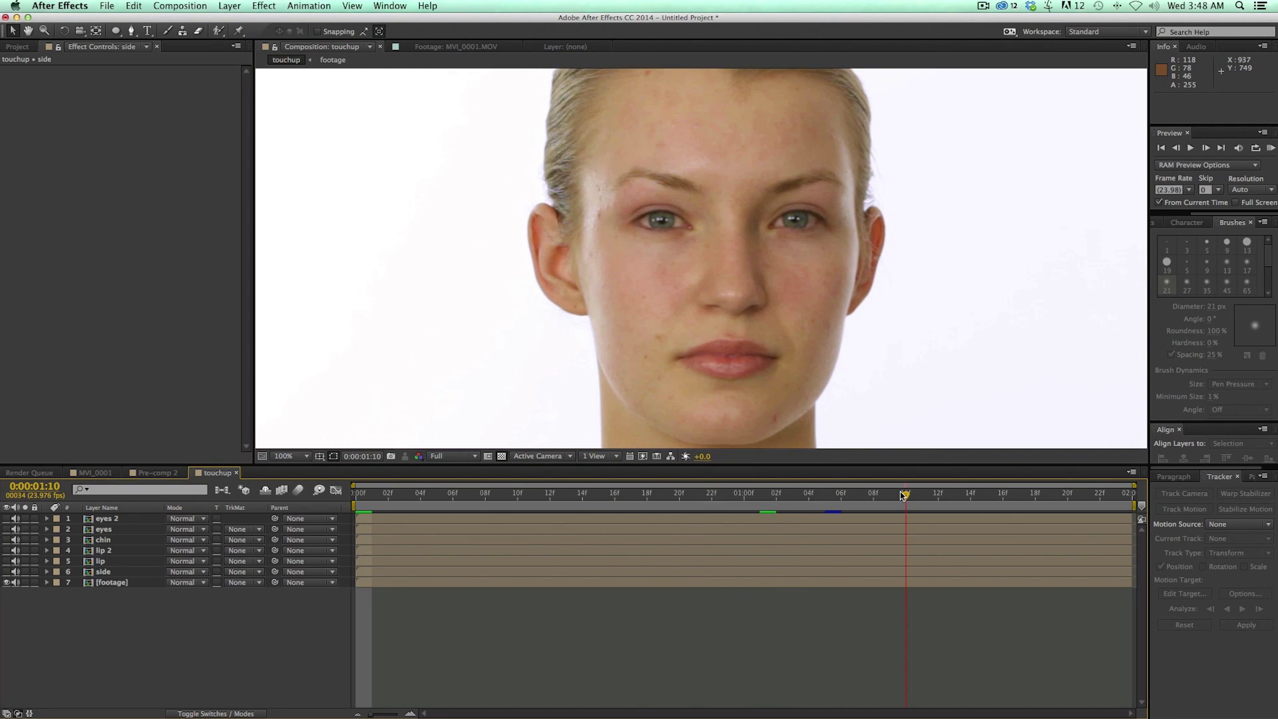
Make the side and lip layers visible again and set the lip layer's opacity to 62%.
left_click(119, 572)
left_click(7, 572)
left_click(88, 635)
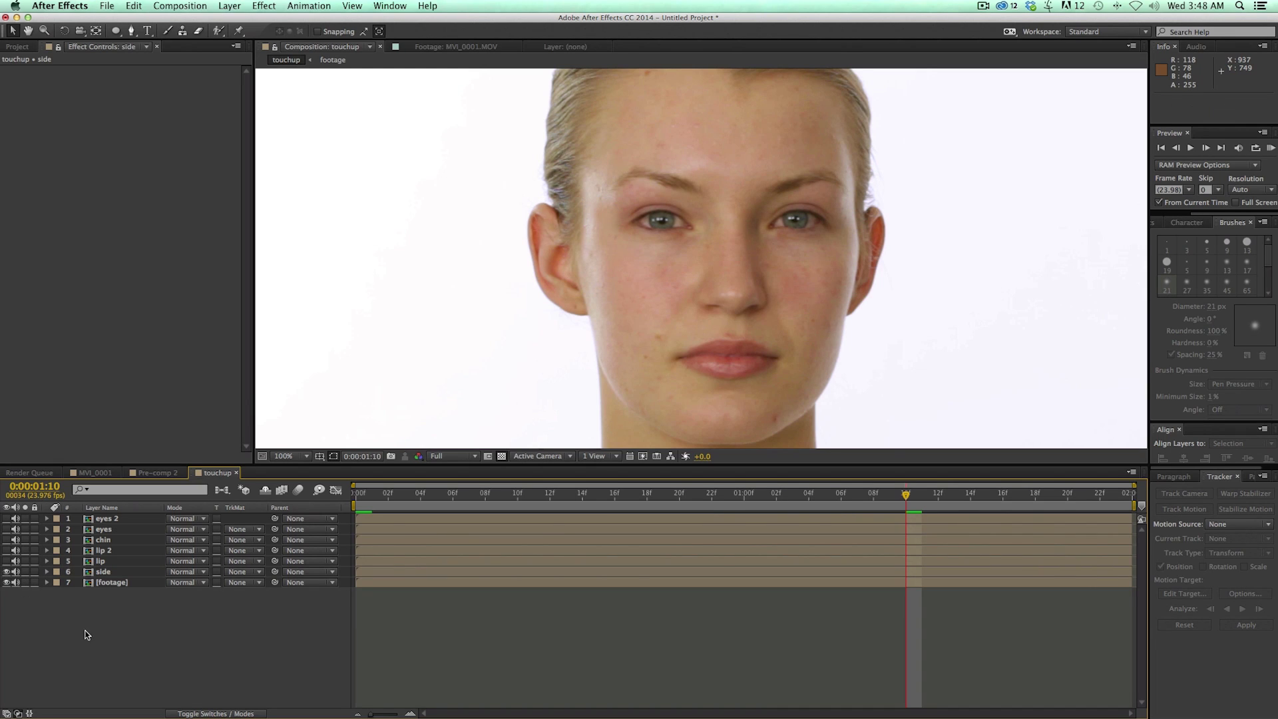
left_click(6, 561)
left_click(113, 561)
key("t")
left_click_drag(171, 576, 193, 577)
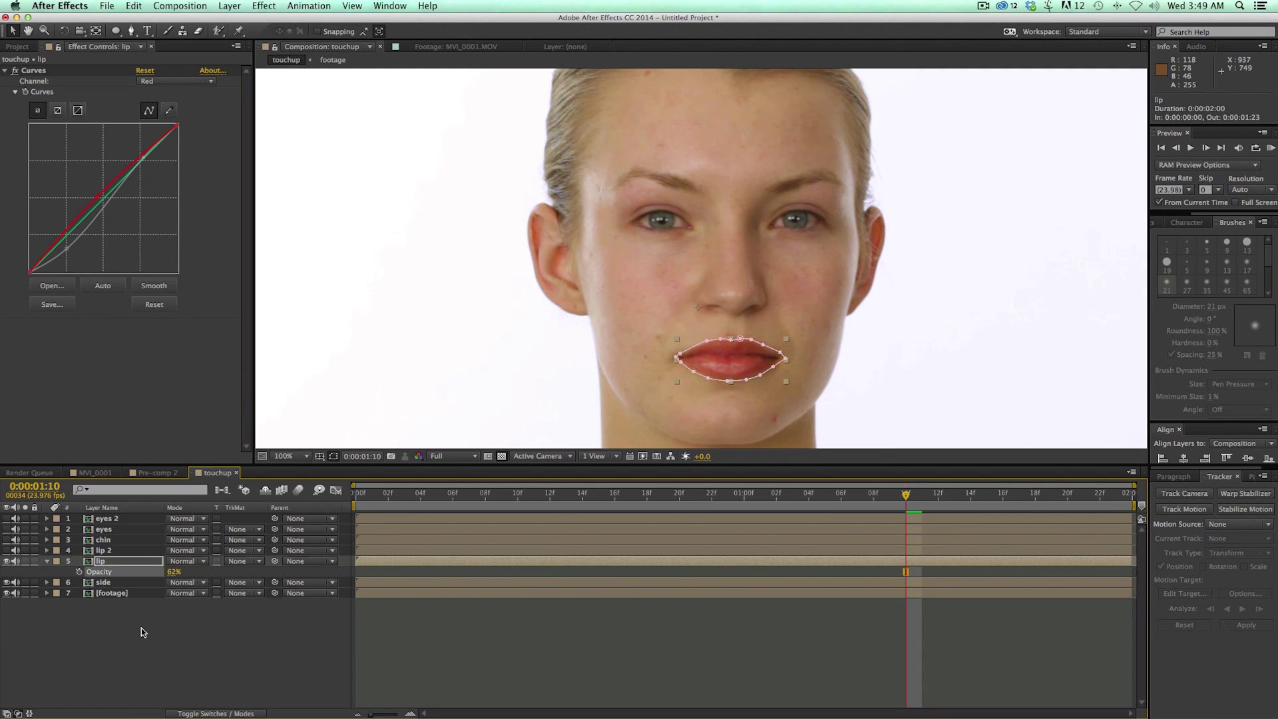
left_click(141, 632)
Turn the lip 2, chin, eyes and eyes 2 layers back on one by one, toggling them to compare their effect.
left_click(8, 551)
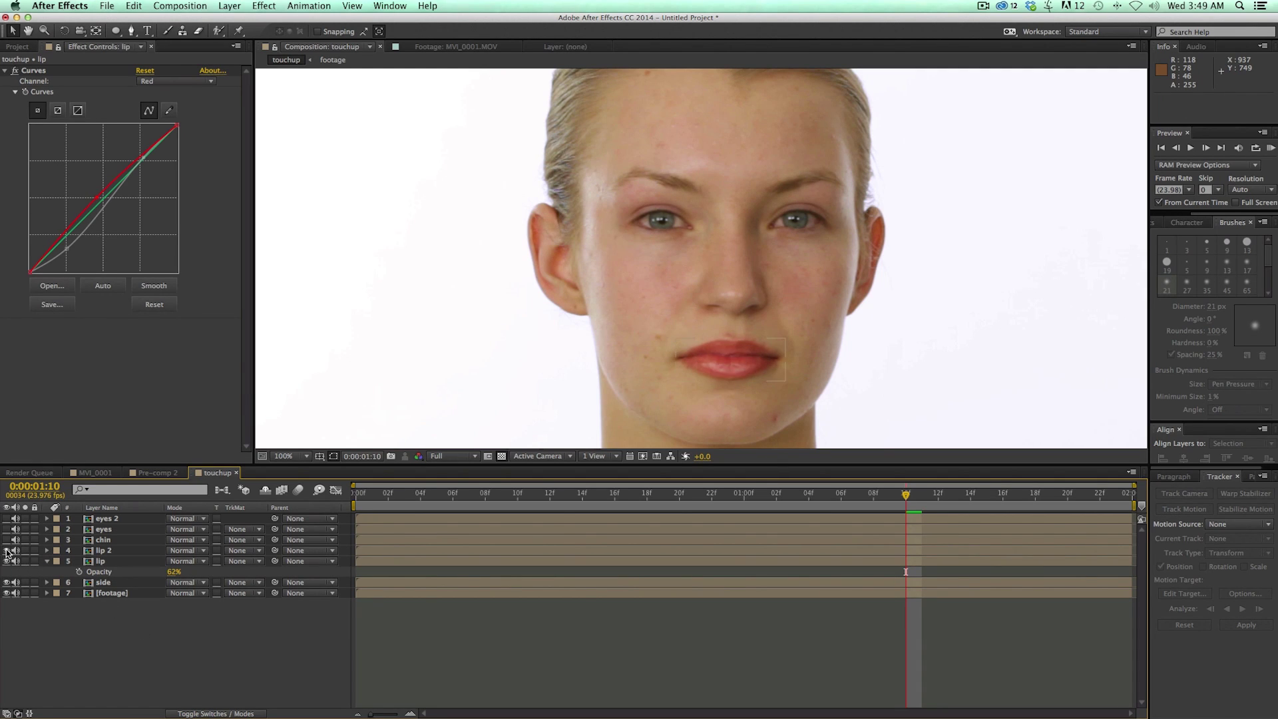
left_click(8, 551)
left_click(7, 551)
left_click(7, 529)
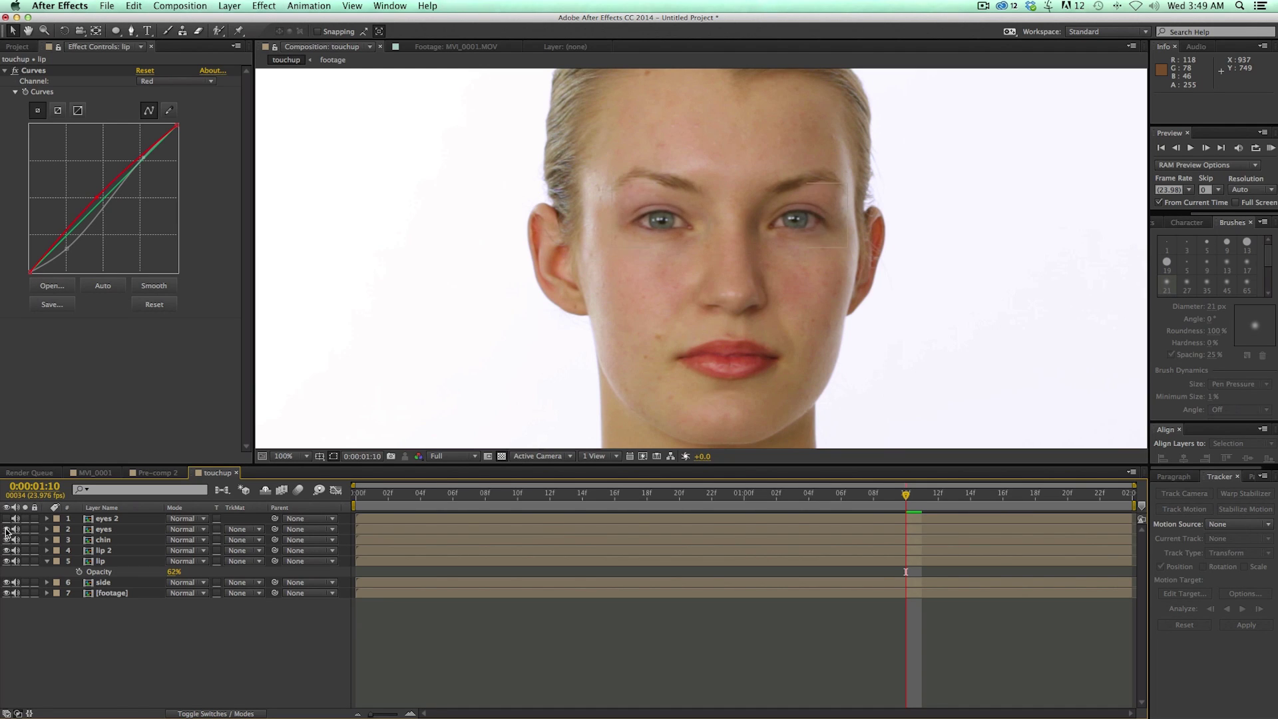
left_click(7, 529)
left_click(6, 529)
left_click(6, 518)
left_click(6, 519)
left_click(7, 519)
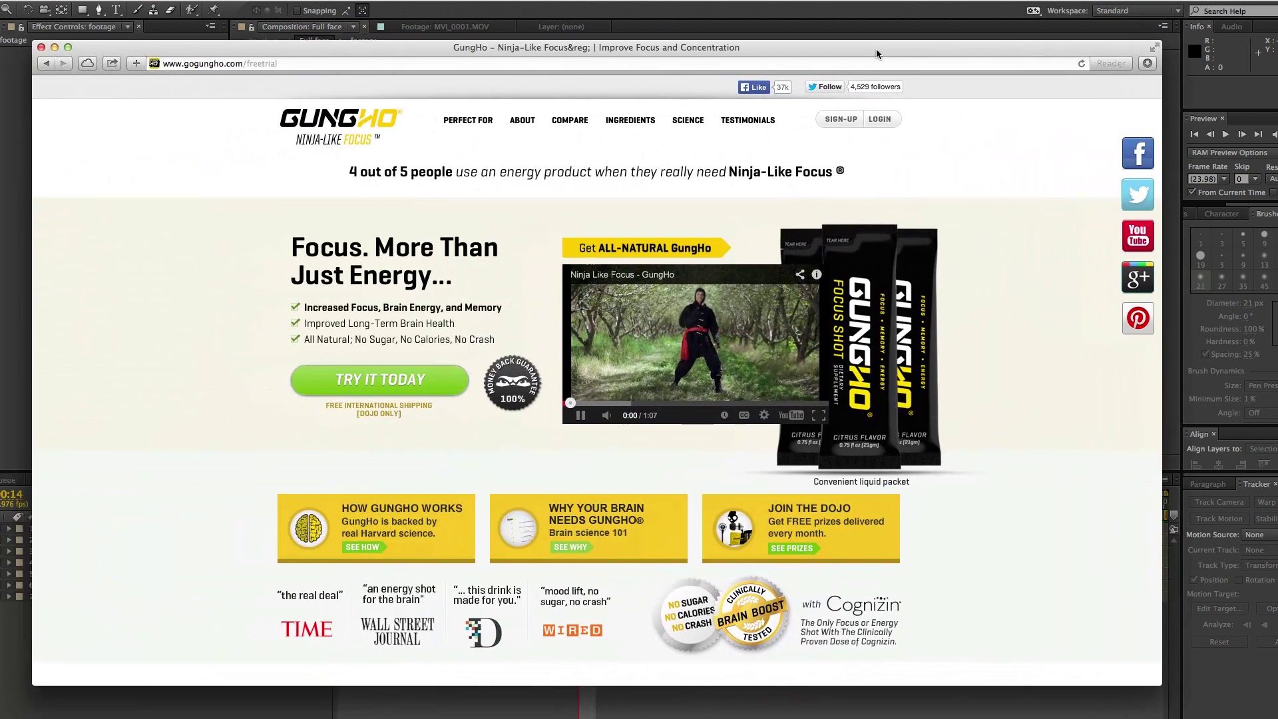
left_click_drag(876, 54, 856, 47)
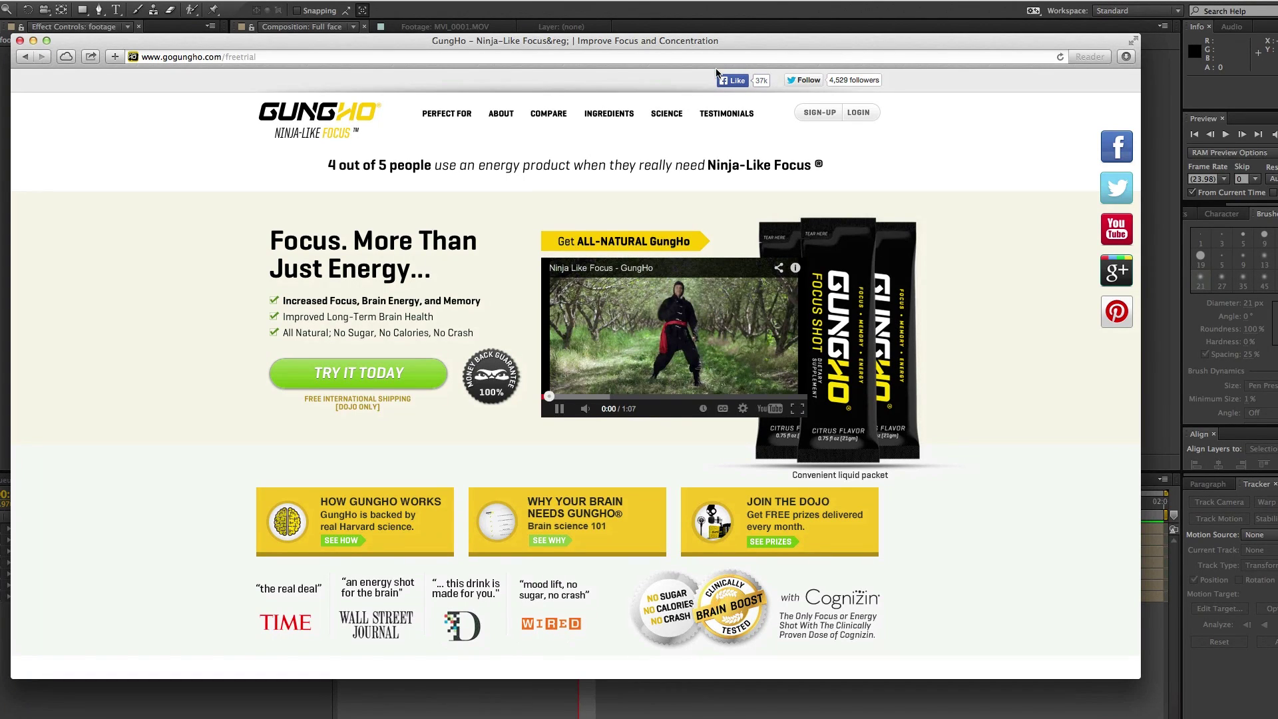
left_click_drag(736, 45, 742, 41)
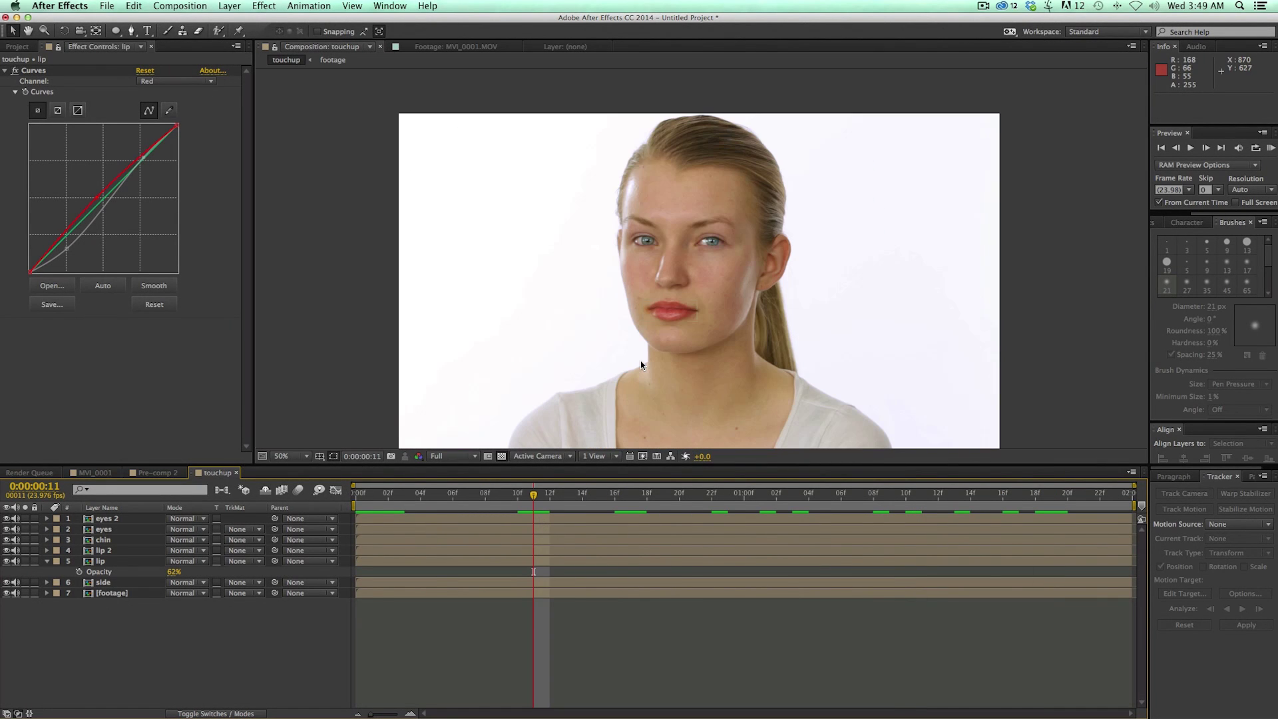
Move the current time to 0:00:00:21 and collapse the lip layer's properties.
left_click(775, 308)
left_click_drag(533, 494, 696, 499)
left_click(681, 621)
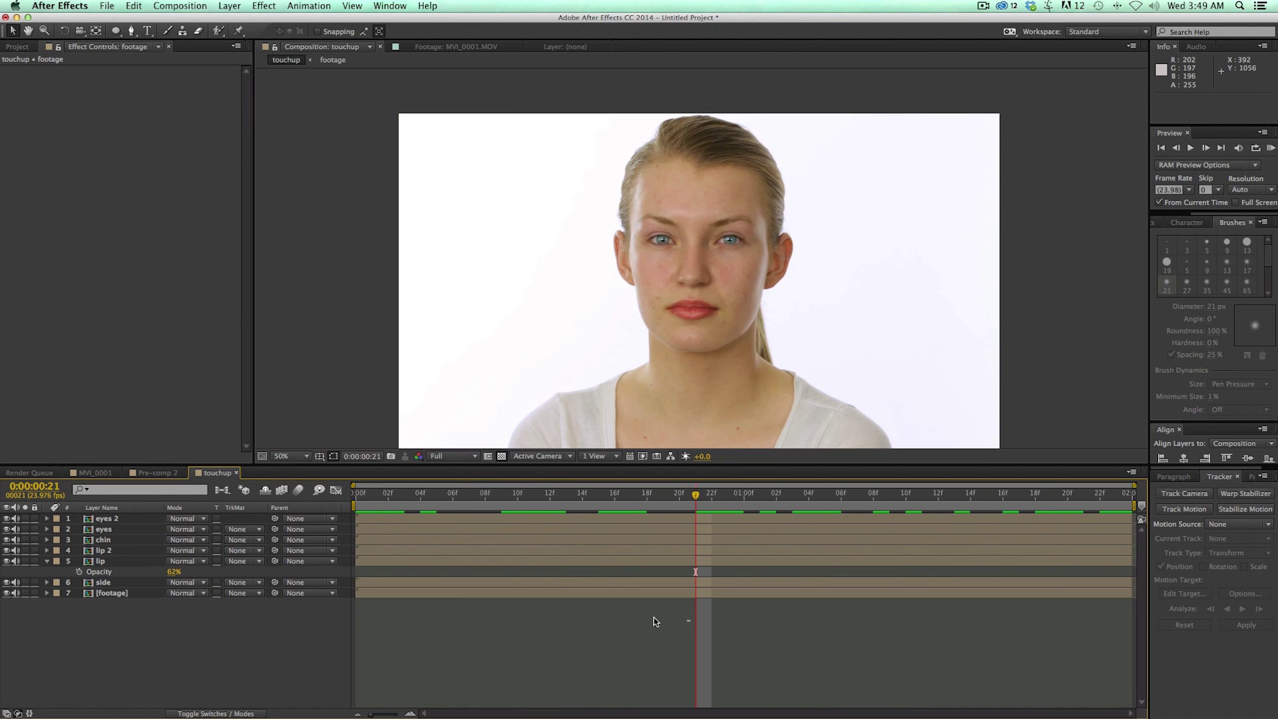
left_click(47, 561)
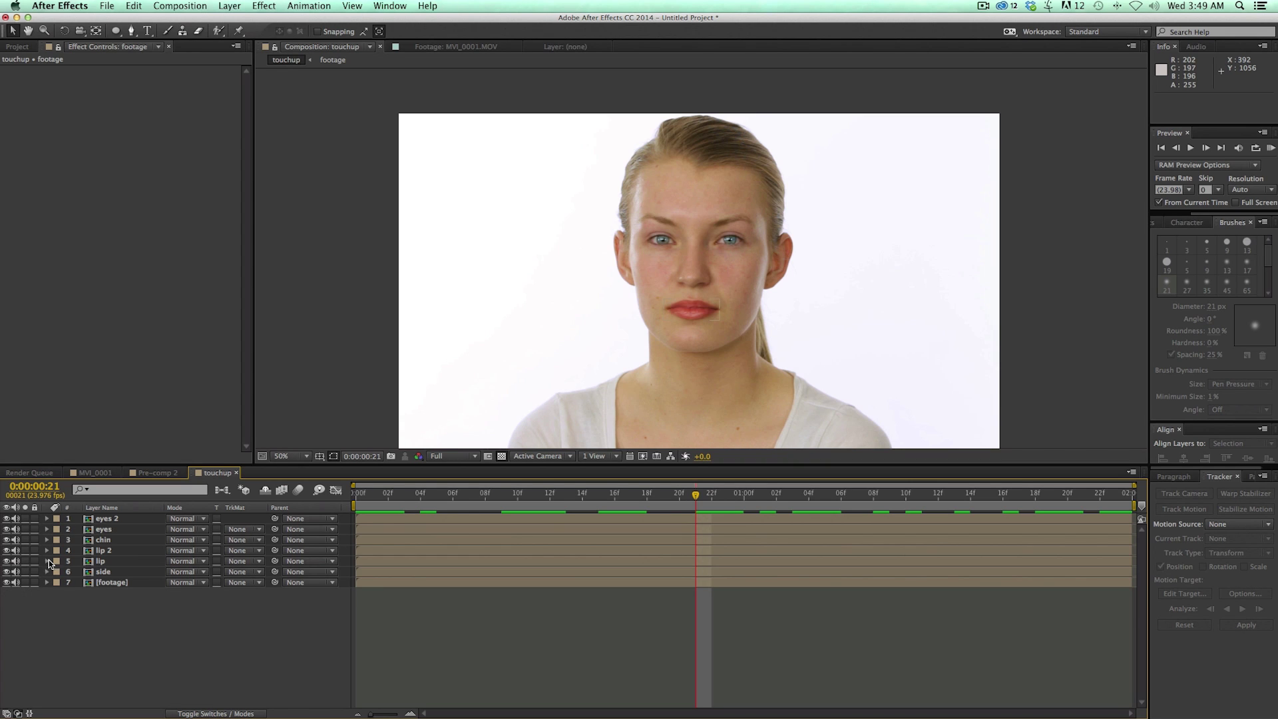
Pre-compose all seven layers, from the footage up to eyes 2, into a composition named "Full face".
left_click(114, 583)
left_click(120, 521, "shift")
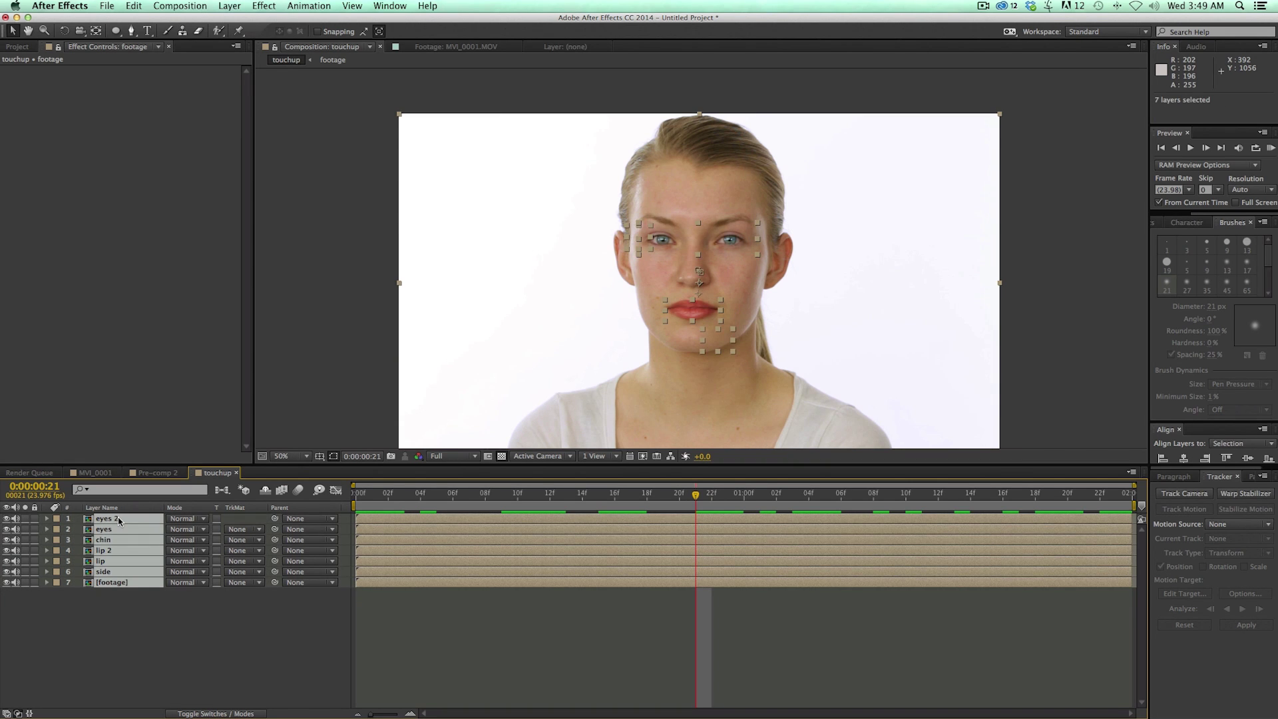
key("super+shift+c")
type("Full face")
key("Return")
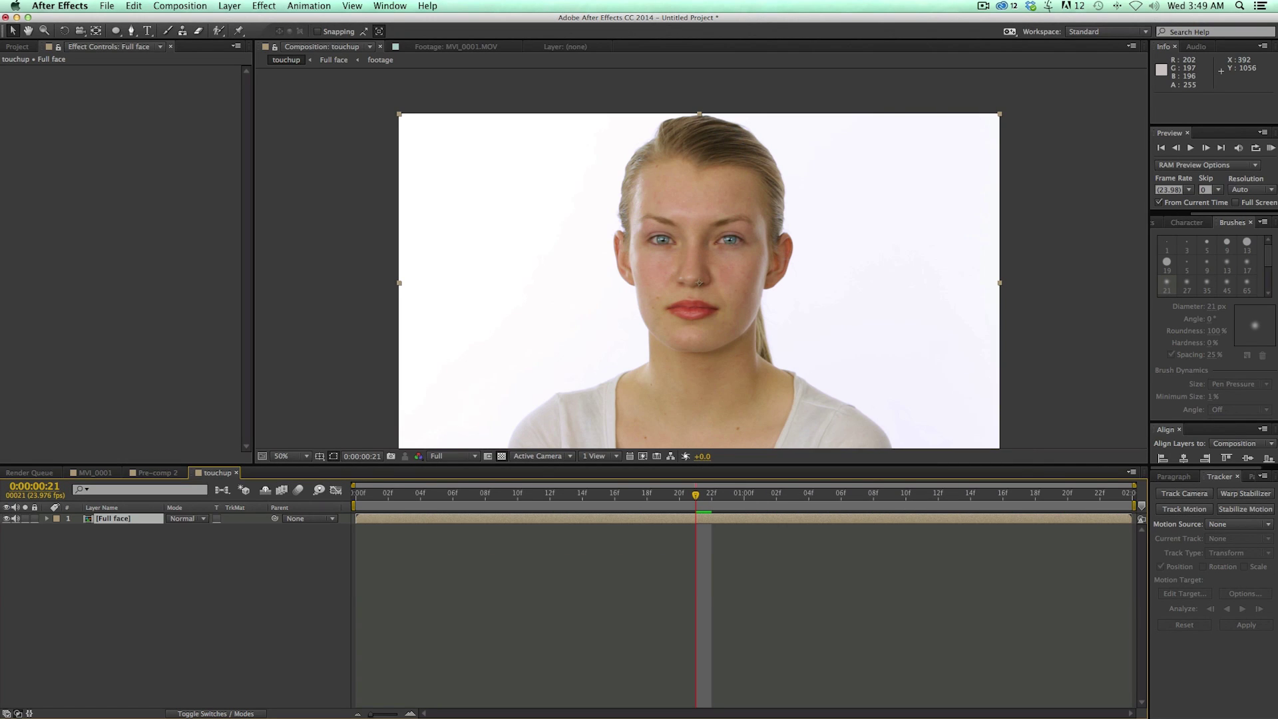
Duplicate the Full face layer.
left_click(436, 585)
left_click(633, 519)
key("super+d")
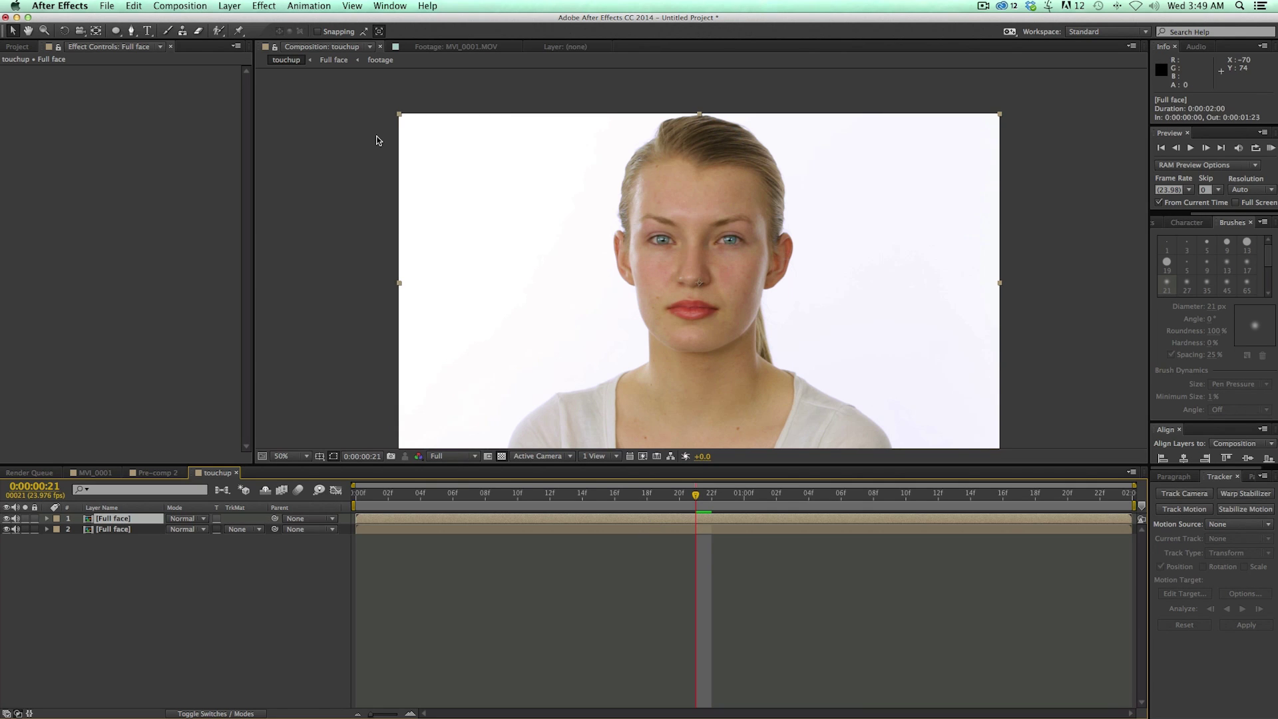
Apply Keylight (1.2) to the upper Full face layer and sample the cheek's skin tone as the screen colour.
left_click(262, 6)
mouse_move(313, 171)
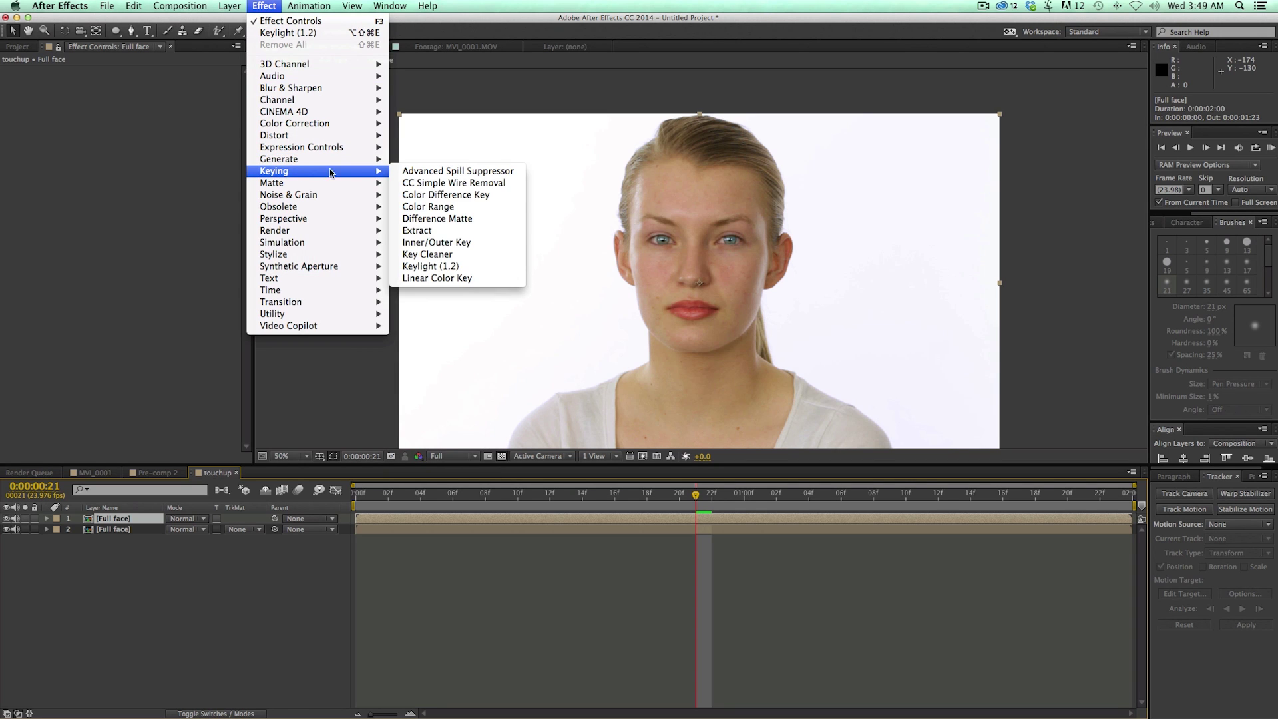
left_click(458, 267)
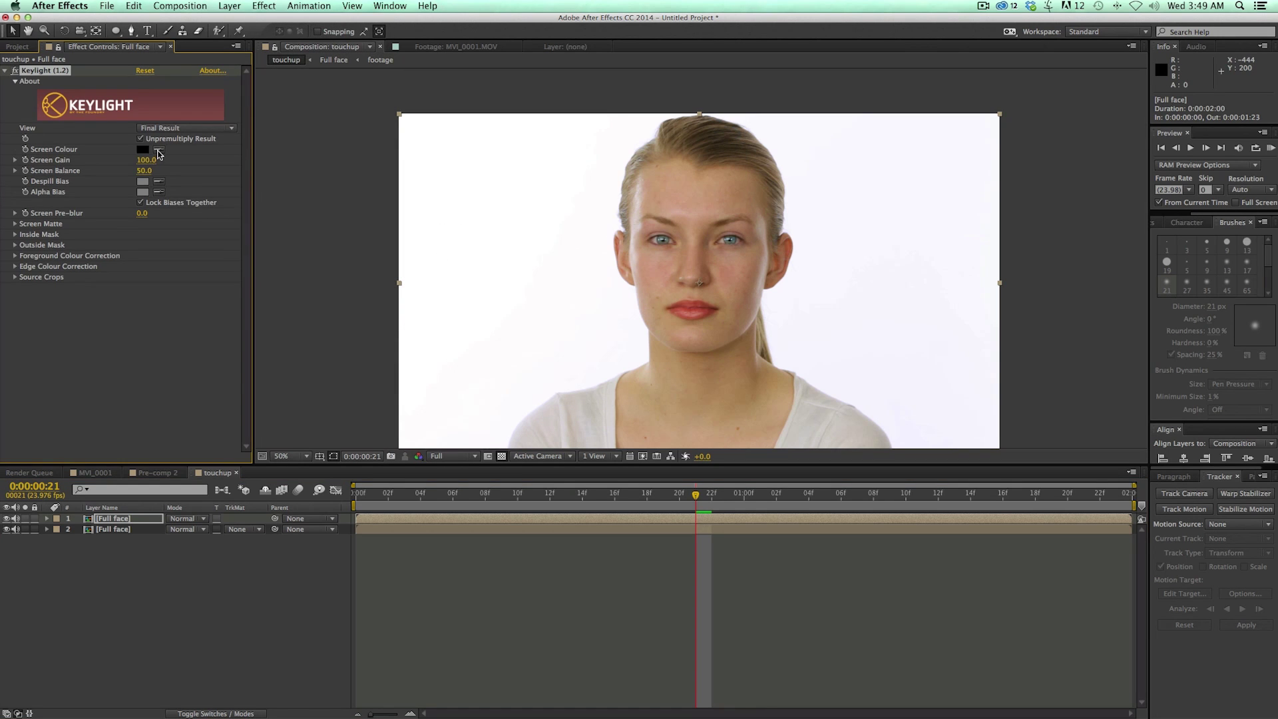
left_click(650, 272)
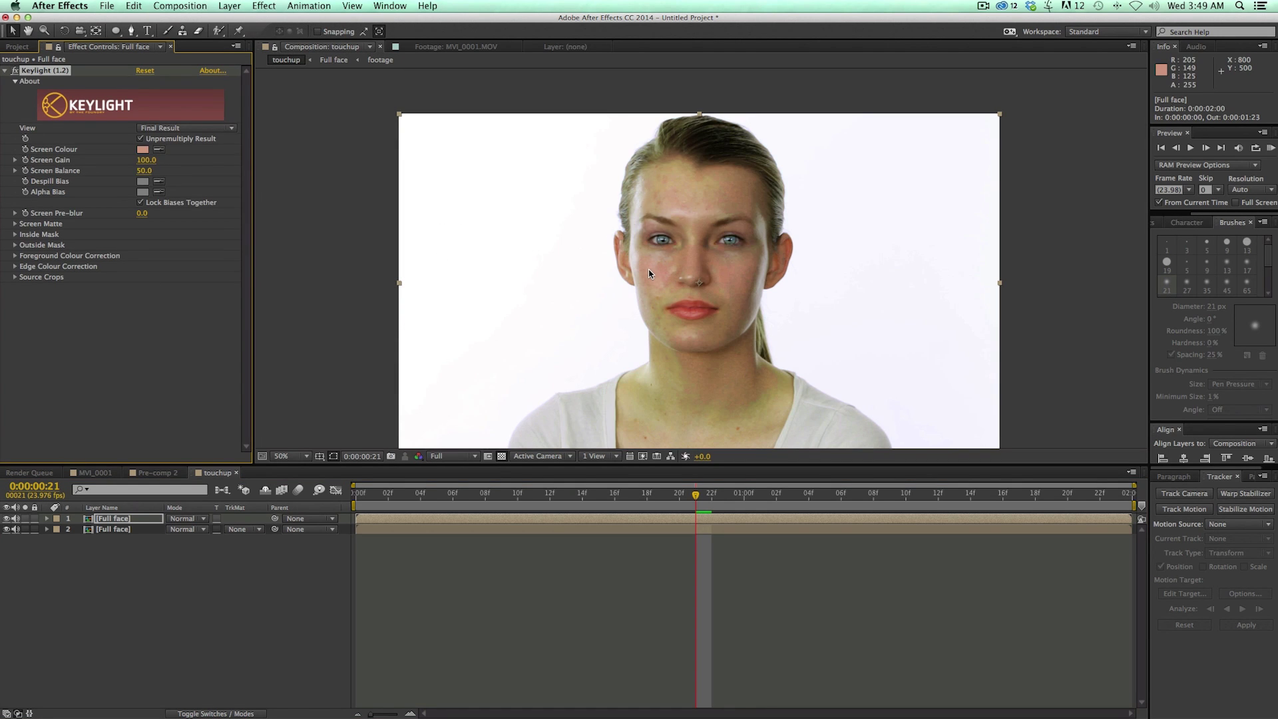
Hide the lower Full face layer and show the upper layer's Keylight result as Screen Matte.
left_click(7, 529)
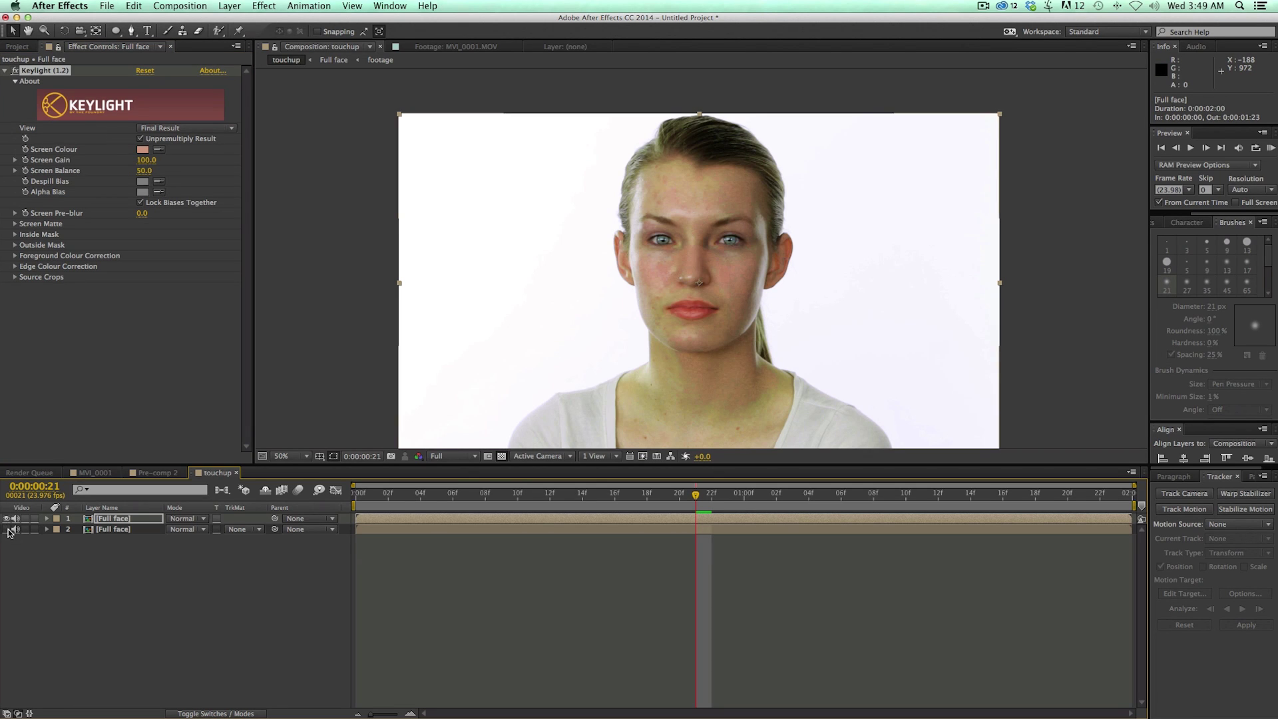
left_click(432, 522)
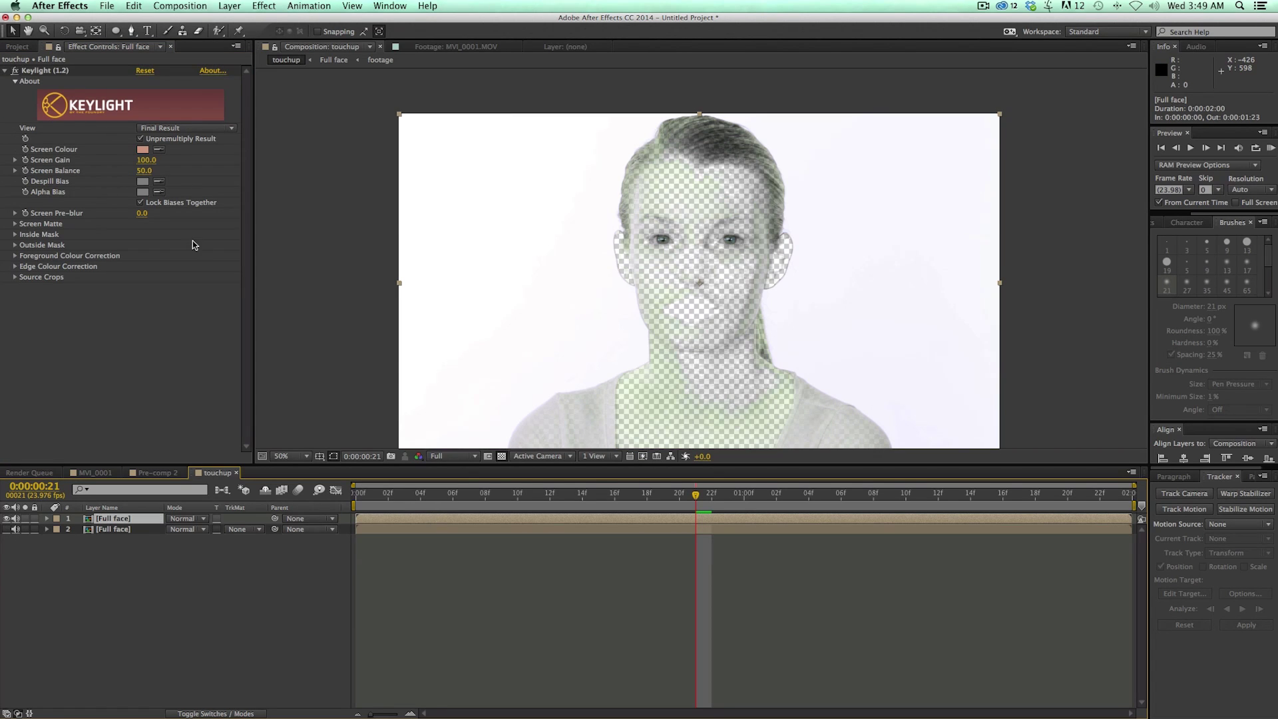
left_click(190, 129)
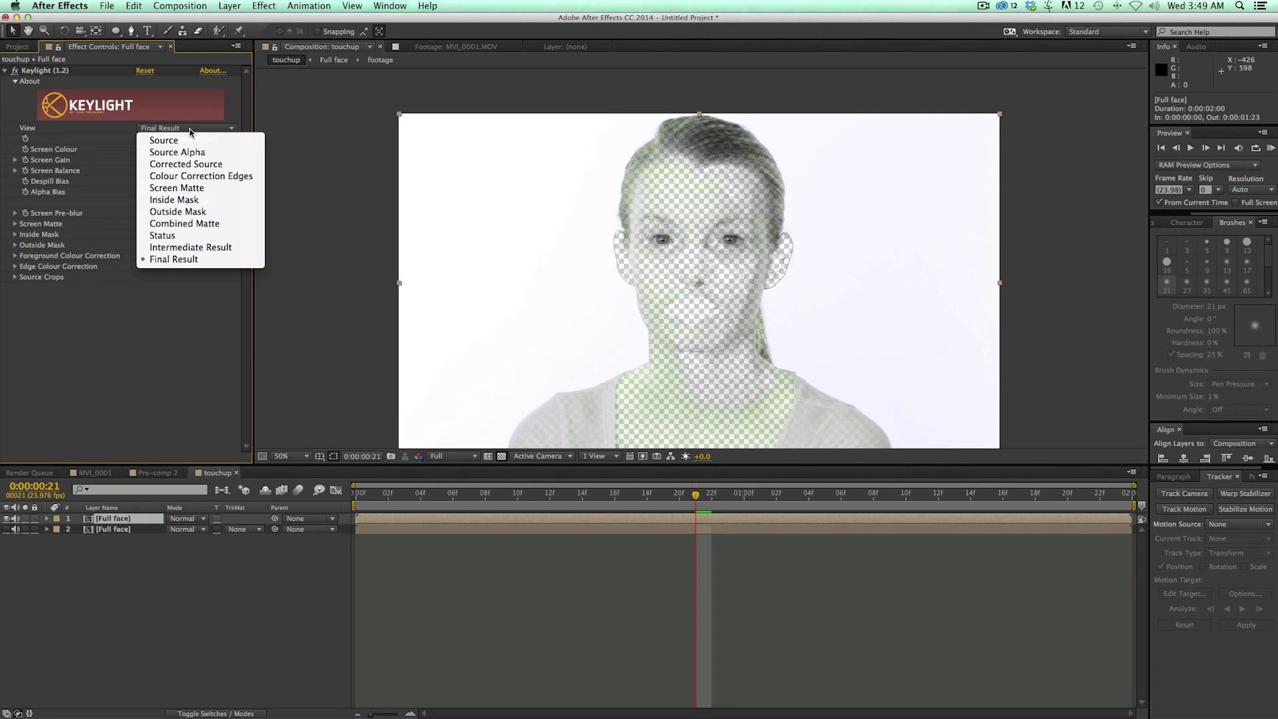
left_click(187, 189)
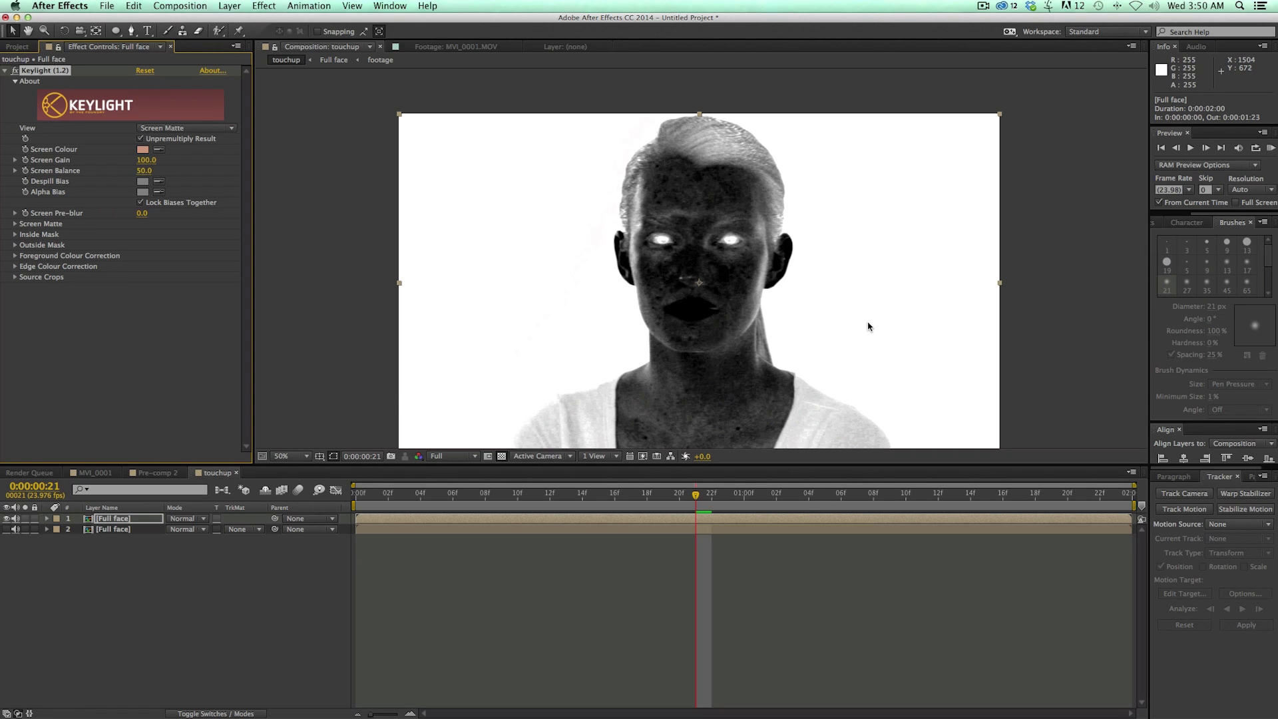
Invert the matte to isolate the skin with Clip White 18, Clip Black 29 and Screen Softness 40.8.
left_click(15, 224)
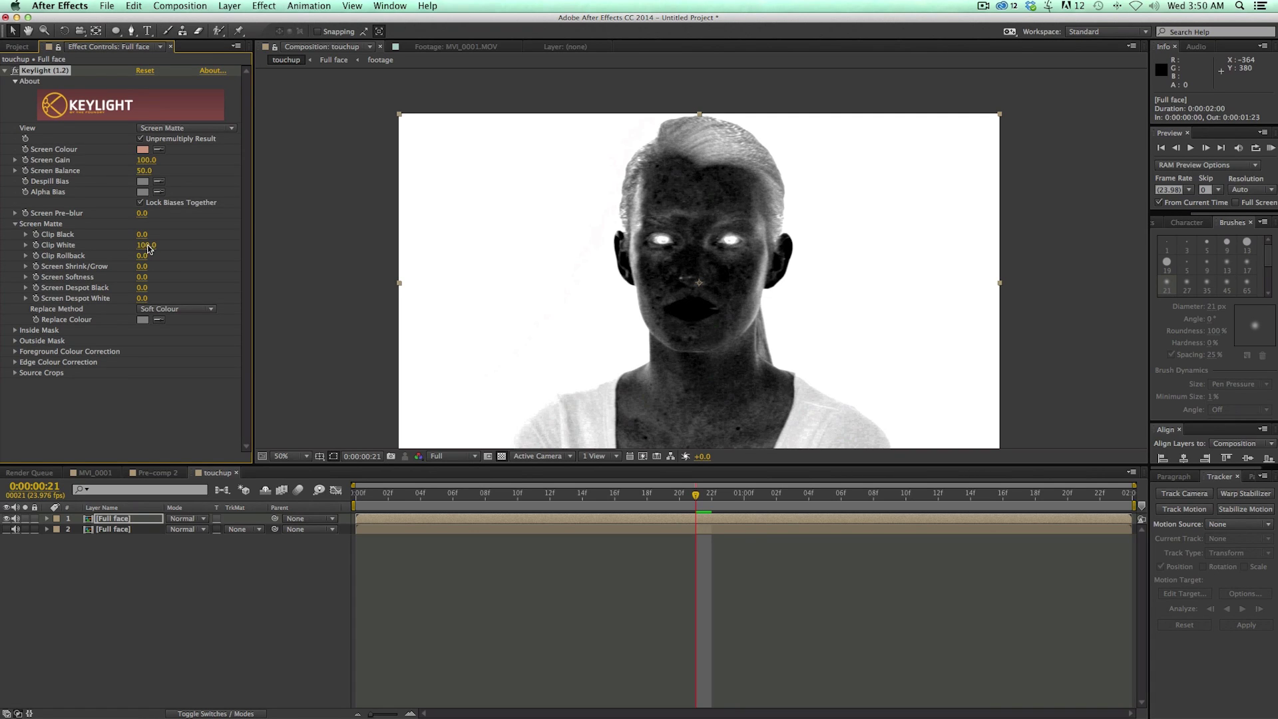
left_click_drag(151, 247, 38, 249)
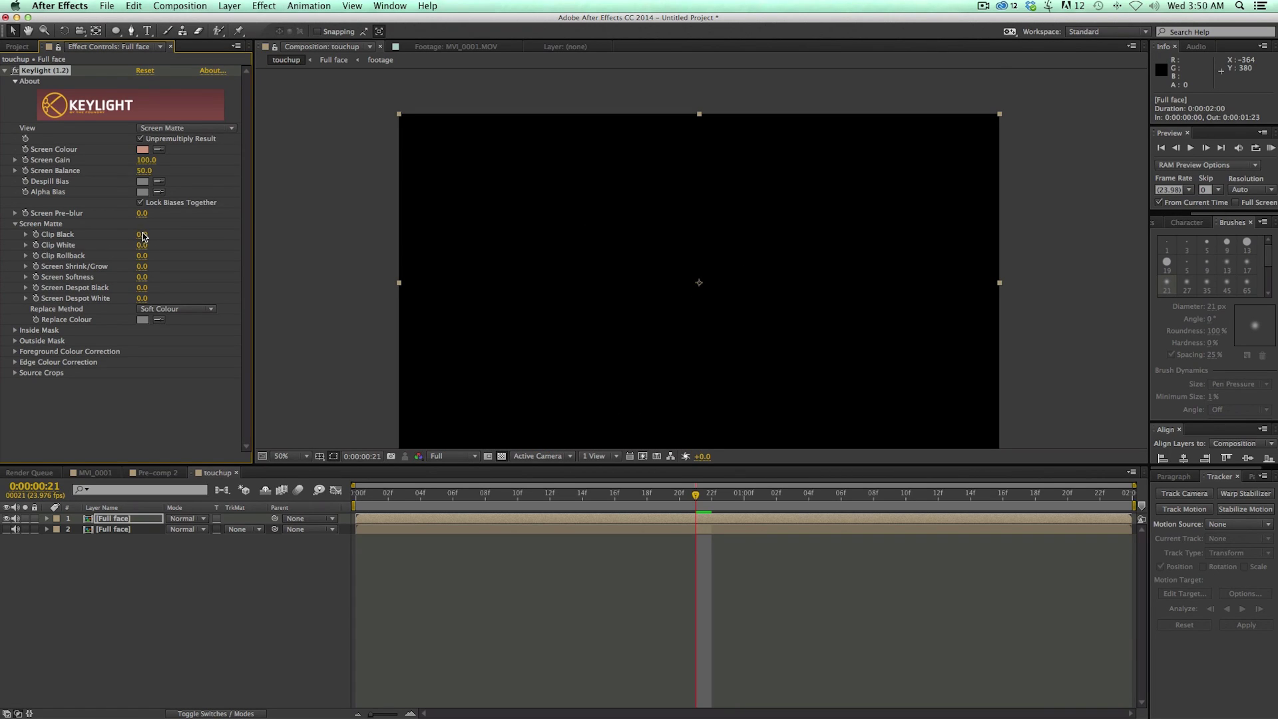
mouse_move(146, 237)
left_mouse_down()
mouse_move(181, 237)
mouse_move(156, 246)
left_mouse_up()
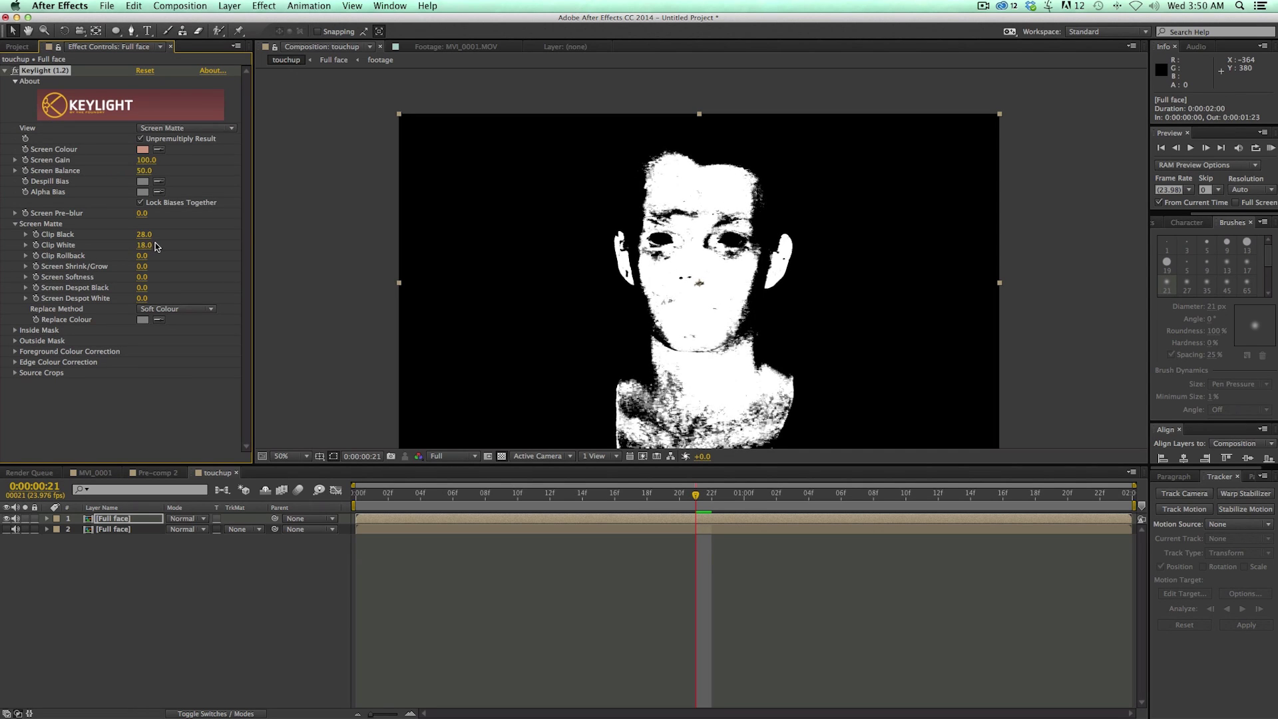
left_click_drag(141, 238, 145, 238)
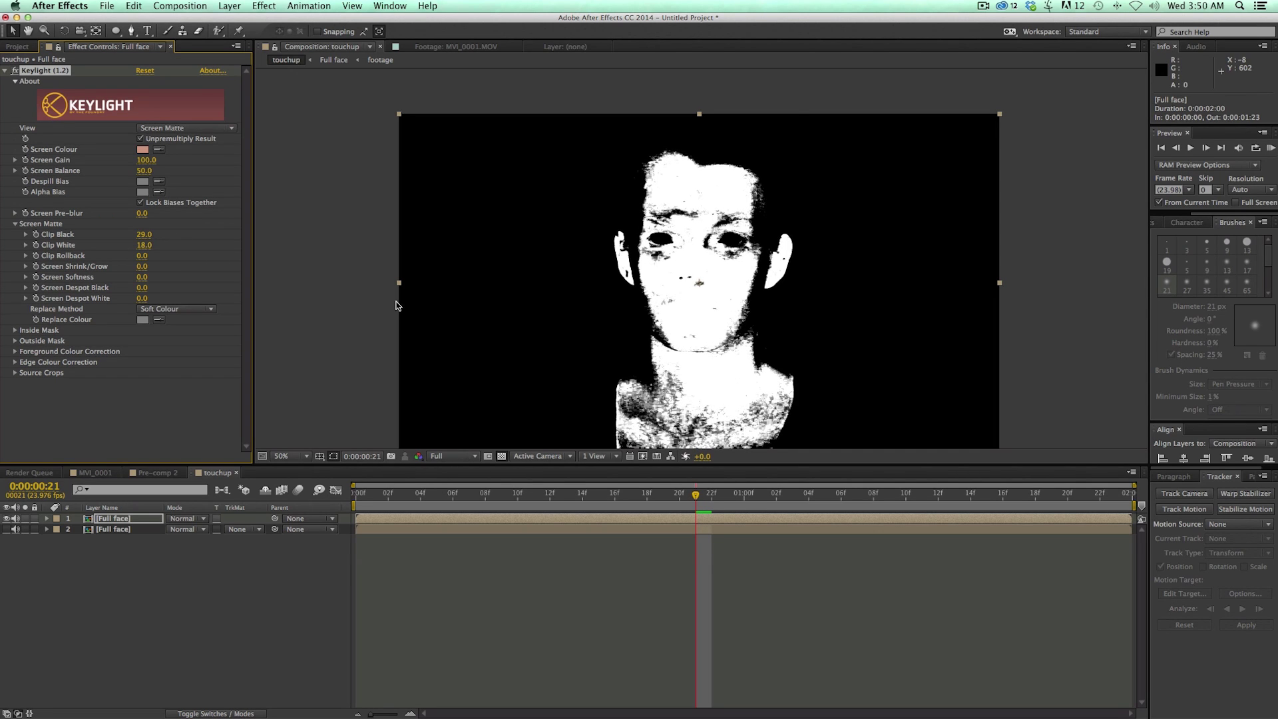
left_click_drag(142, 277, 419, 291)
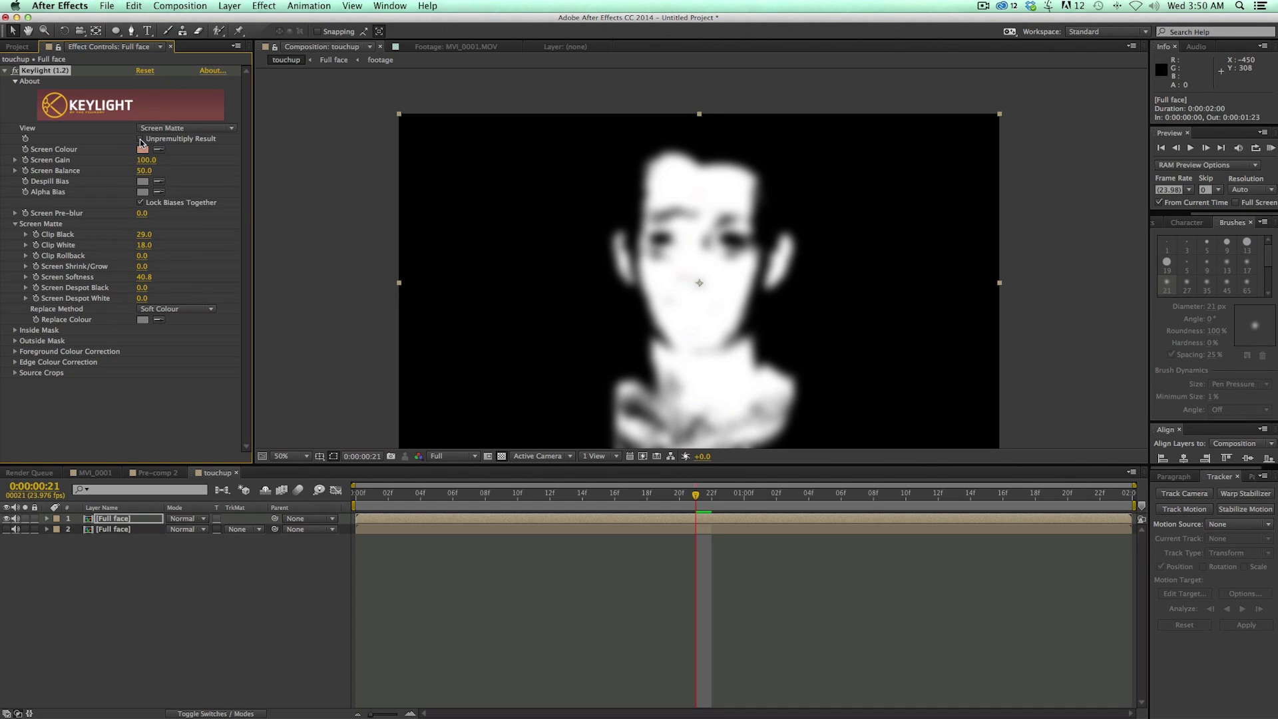
Set the Keylight view to Intermediate Result and make the lower Full face layer visible again.
left_click(170, 128)
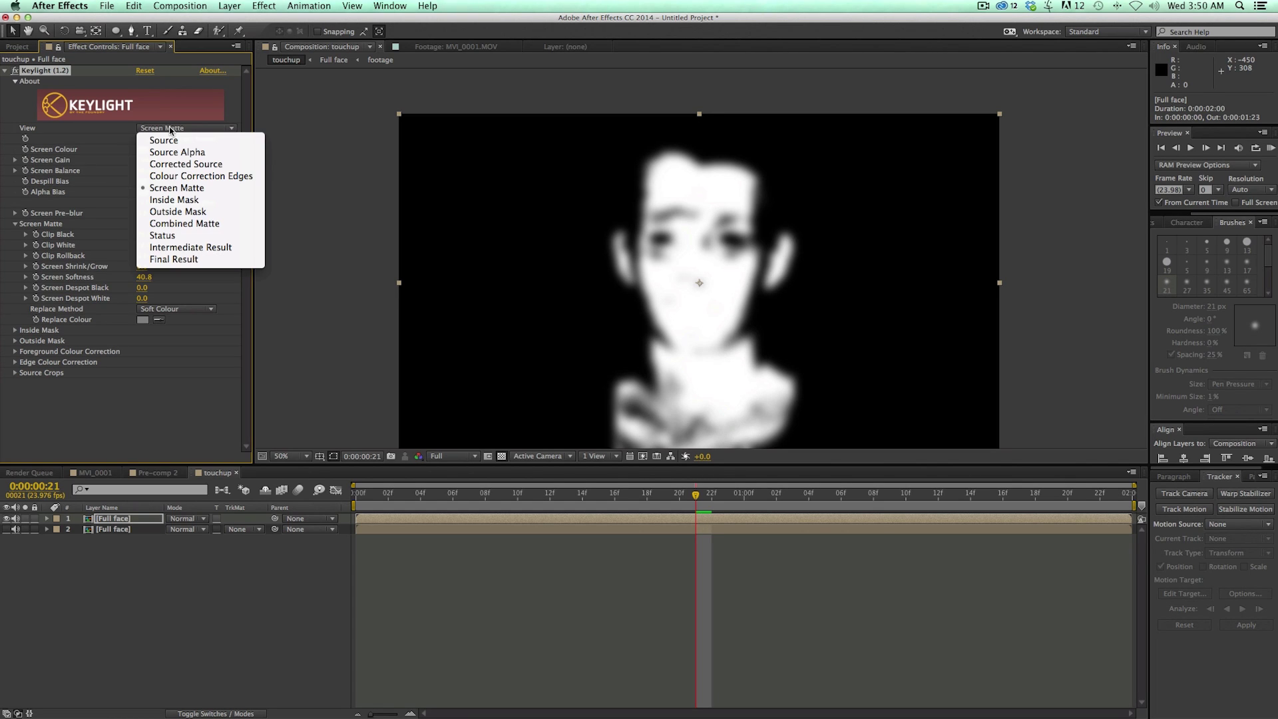
left_click(210, 253)
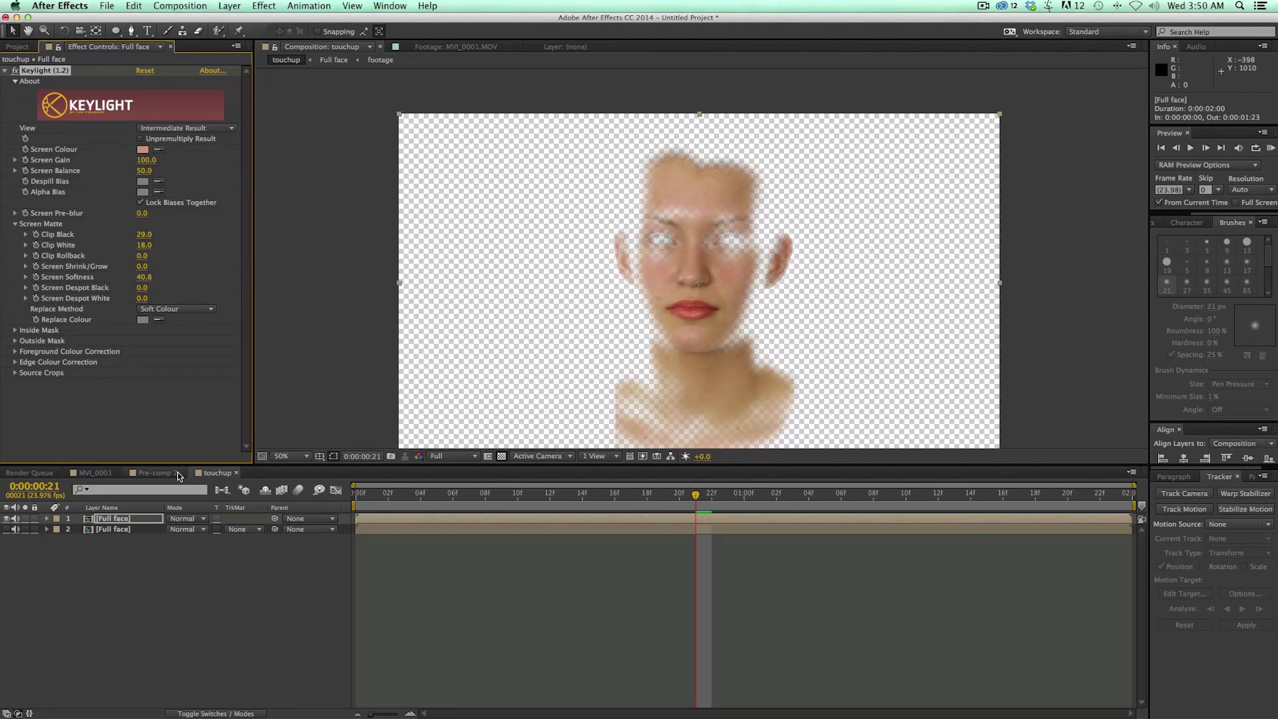
left_click(7, 530)
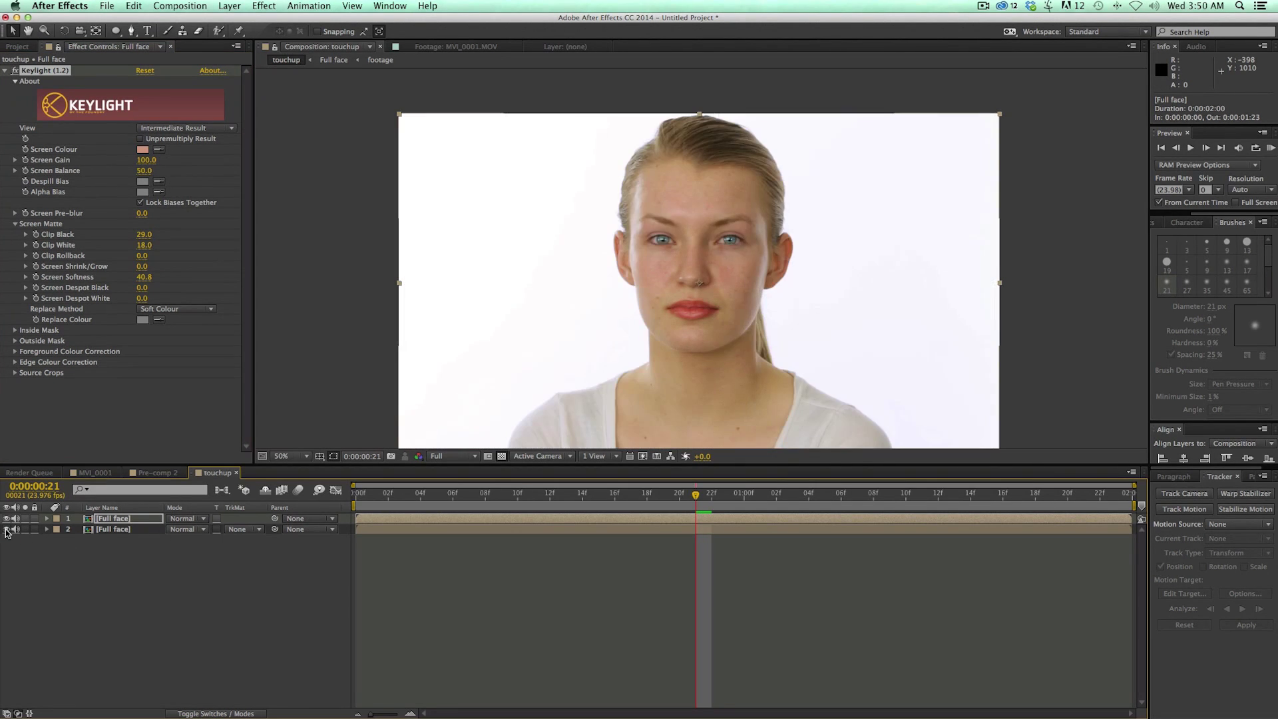
Toggle the lower Full face layer off and on to check the isolated skin area.
left_click(140, 530)
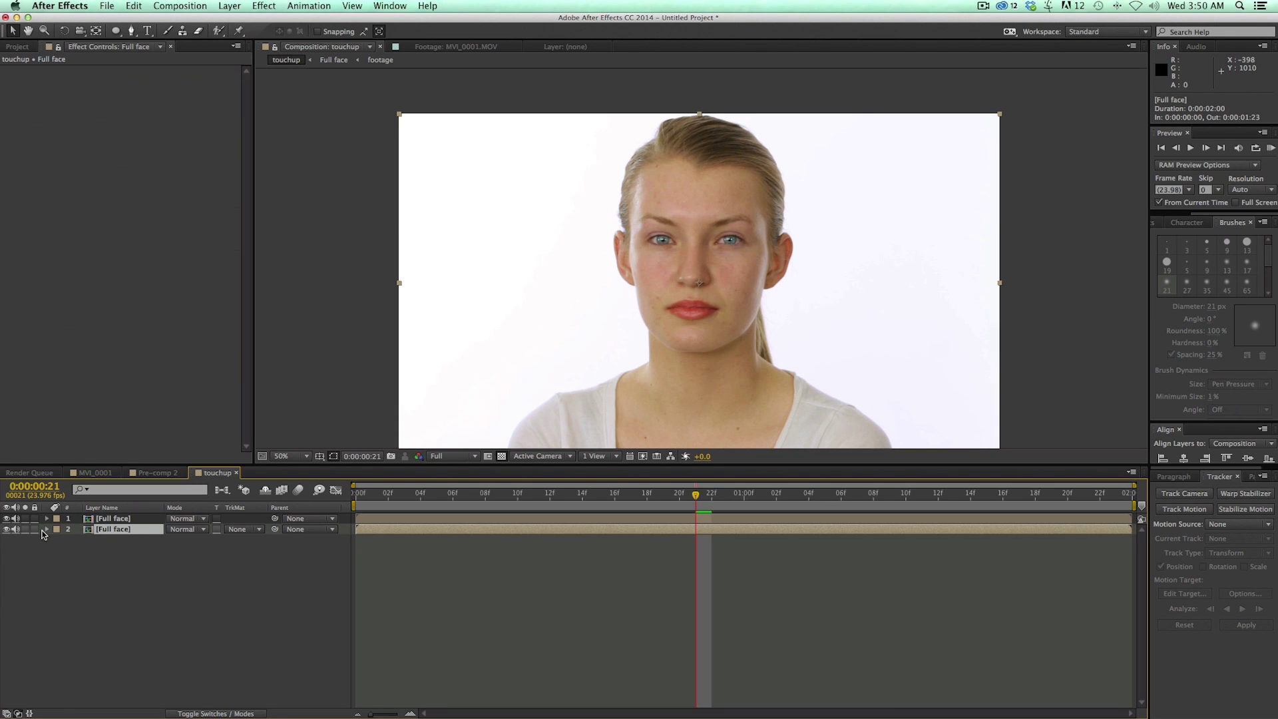
left_click(8, 529)
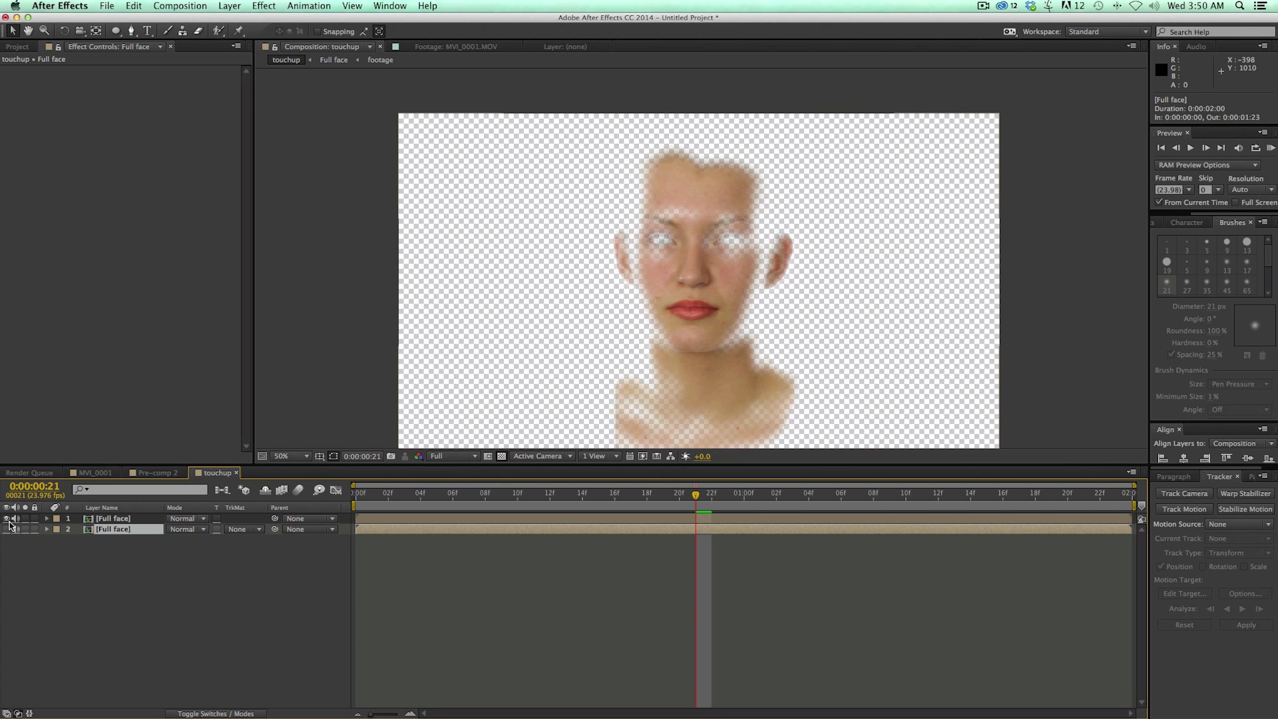
left_click(7, 529)
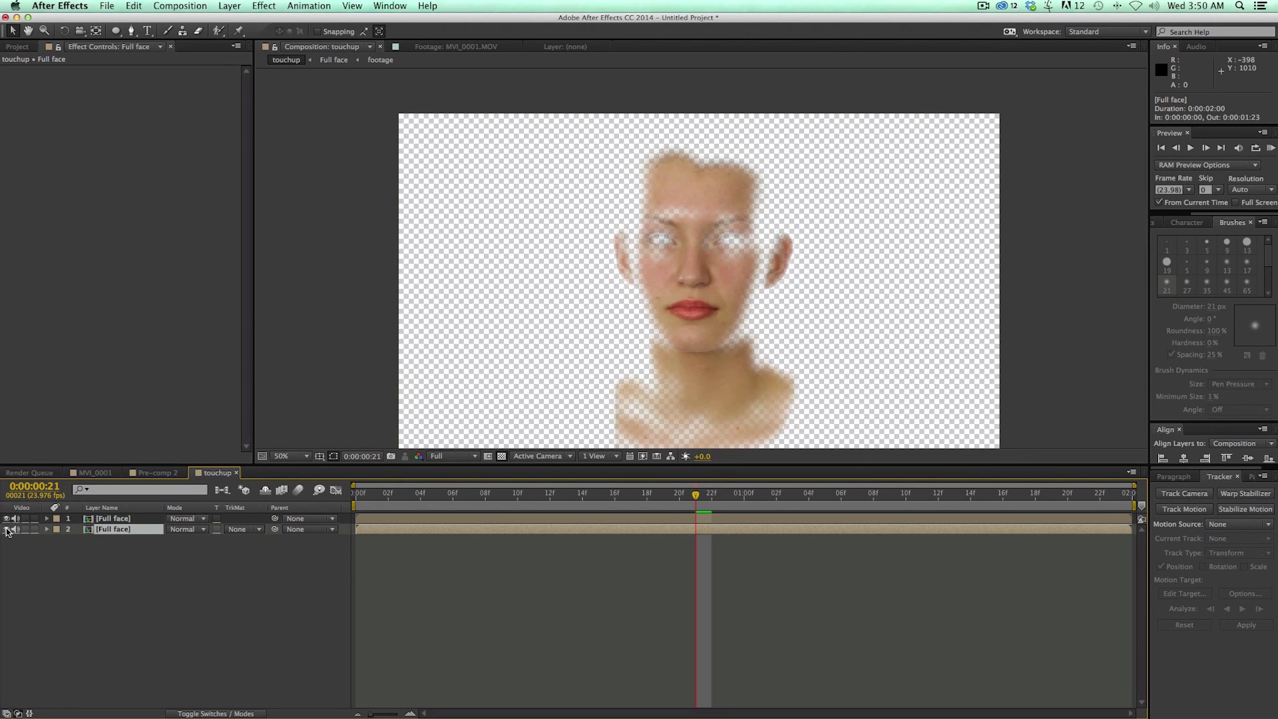
Set the upper layer's Keylight Screen Softness to 70.7 and inspect how the skin blends with the lower layer.
left_click(128, 518)
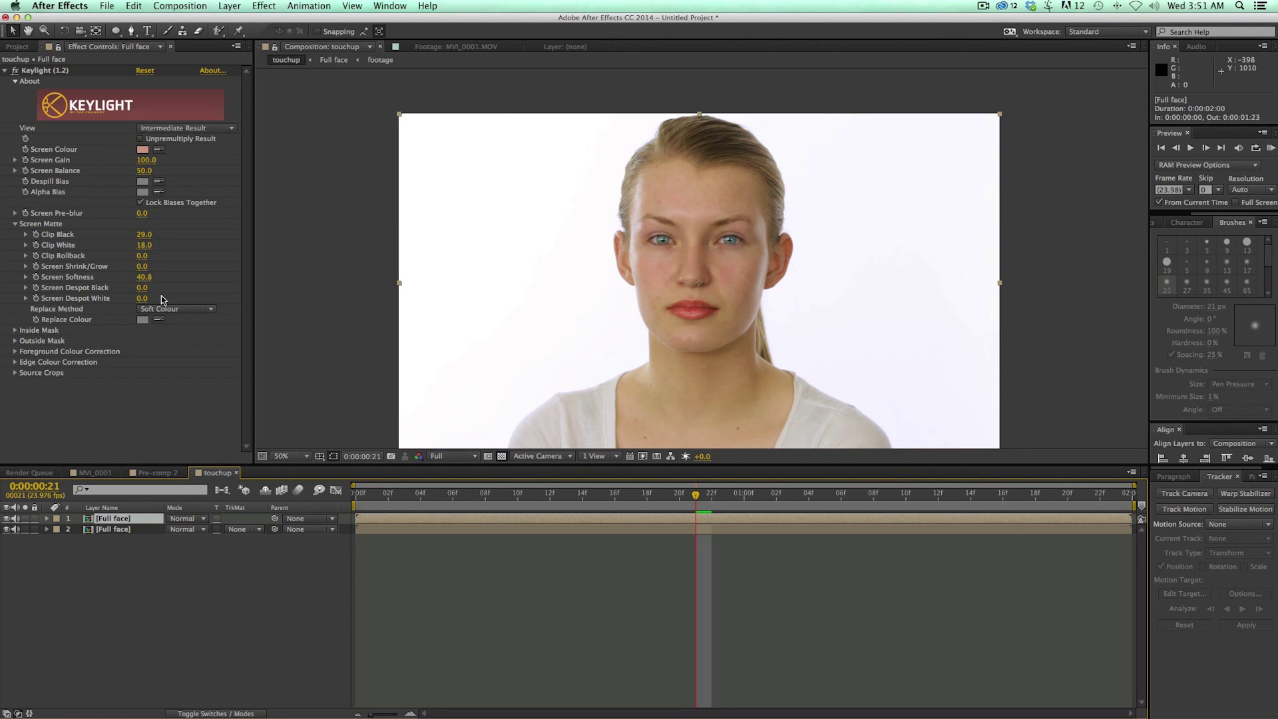
left_click_drag(143, 276, 328, 279)
left_click(478, 566)
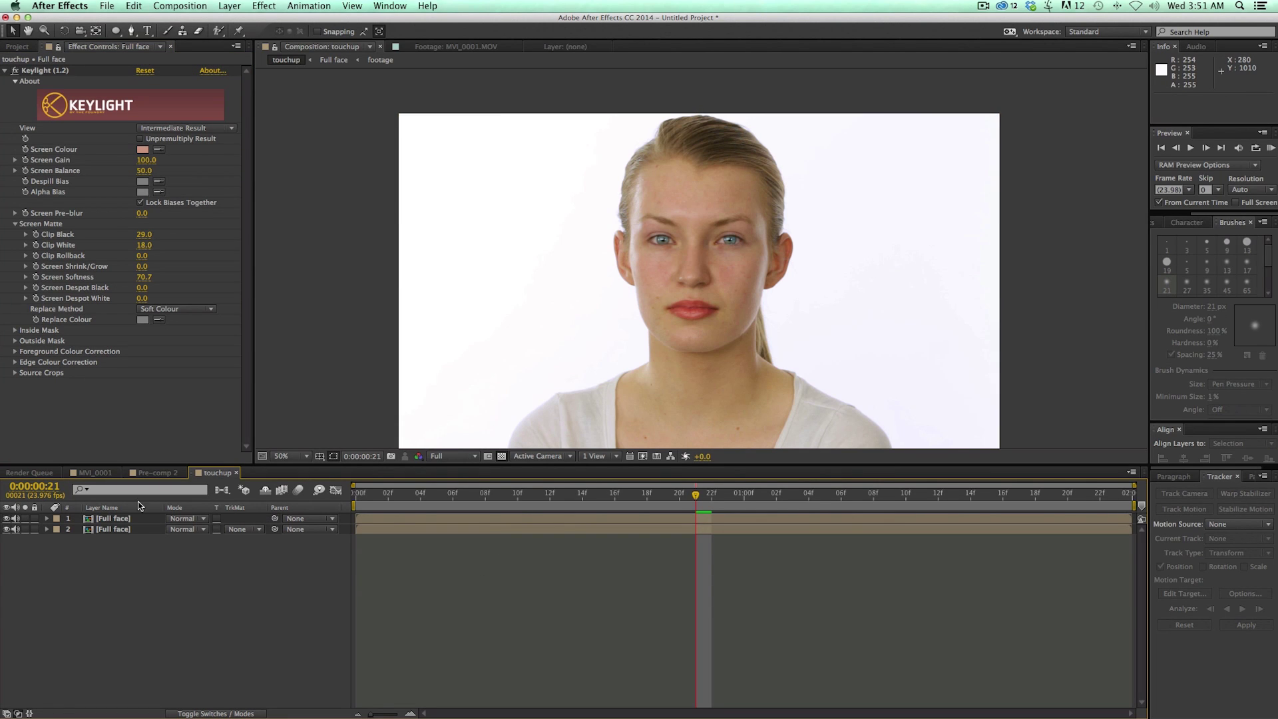
left_click(7, 528)
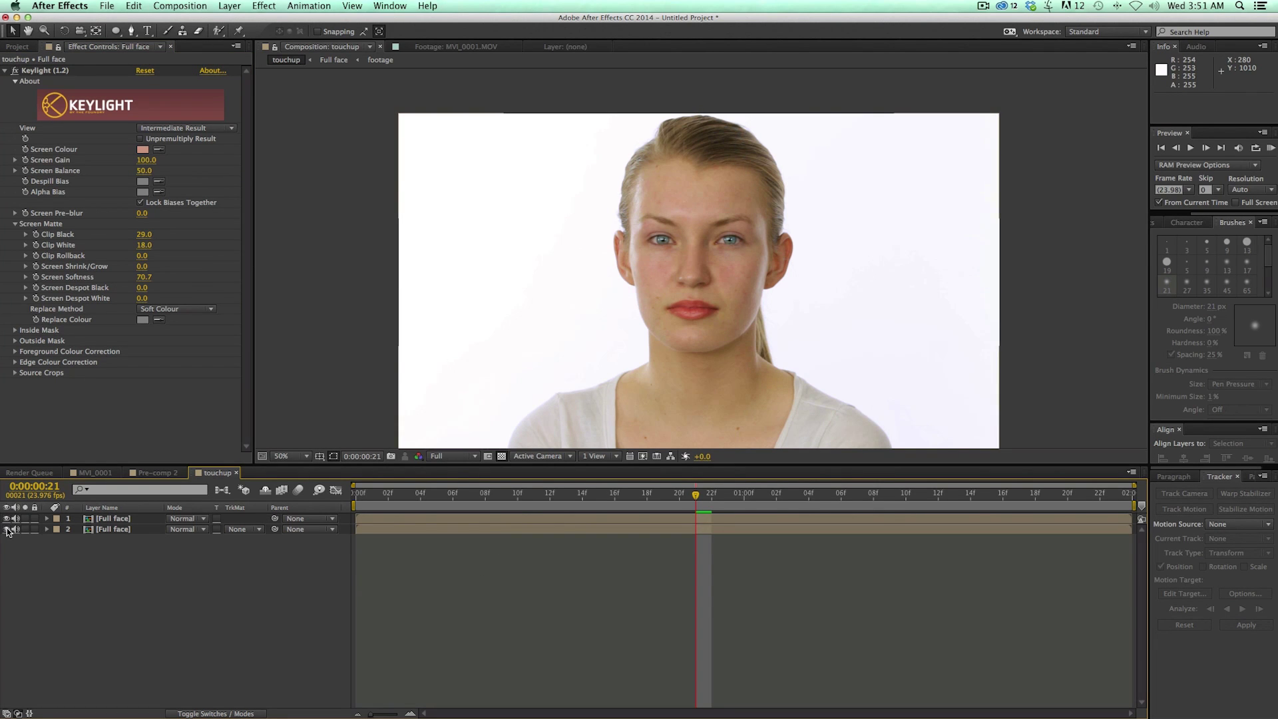
left_click(7, 528)
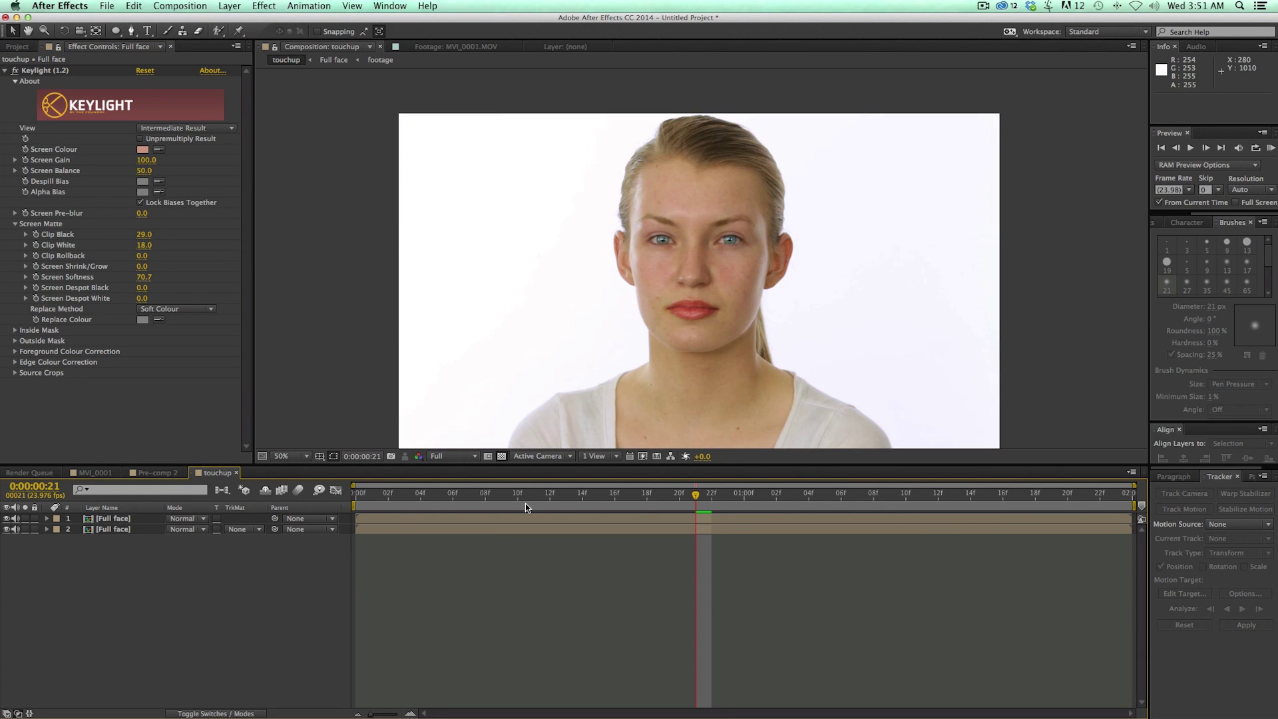
left_click(524, 516)
key("period")
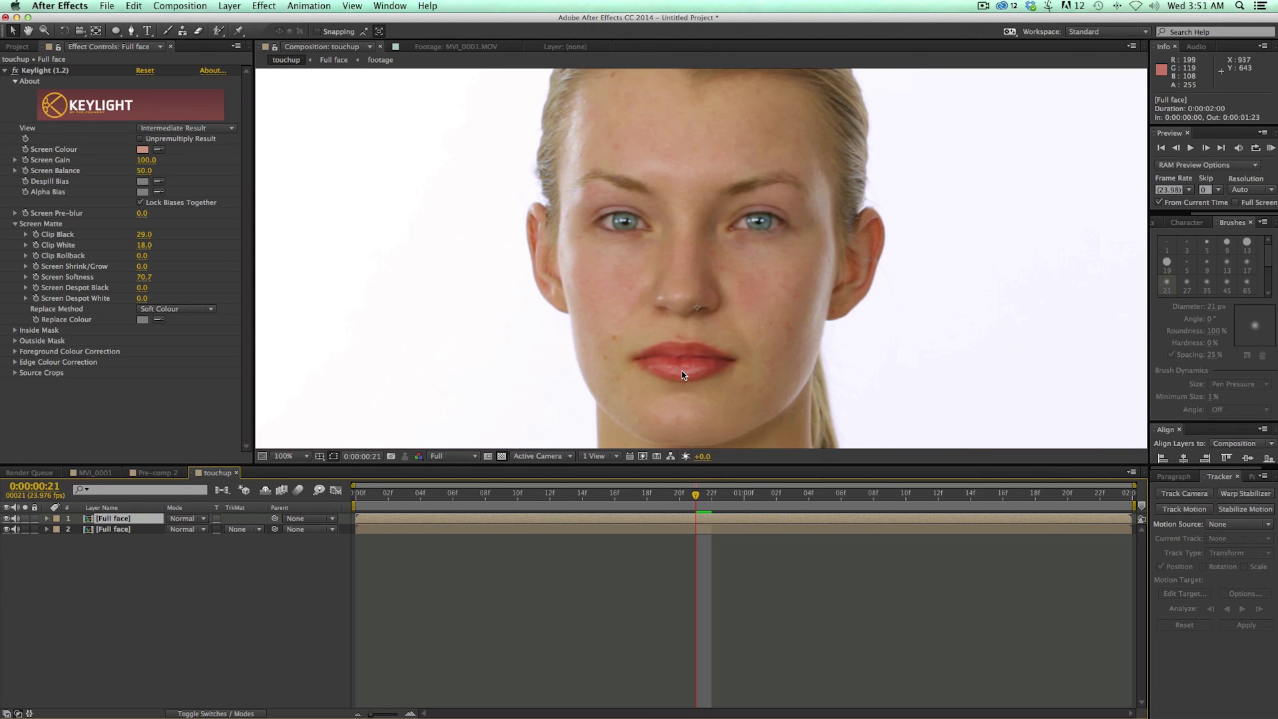
key("comma")
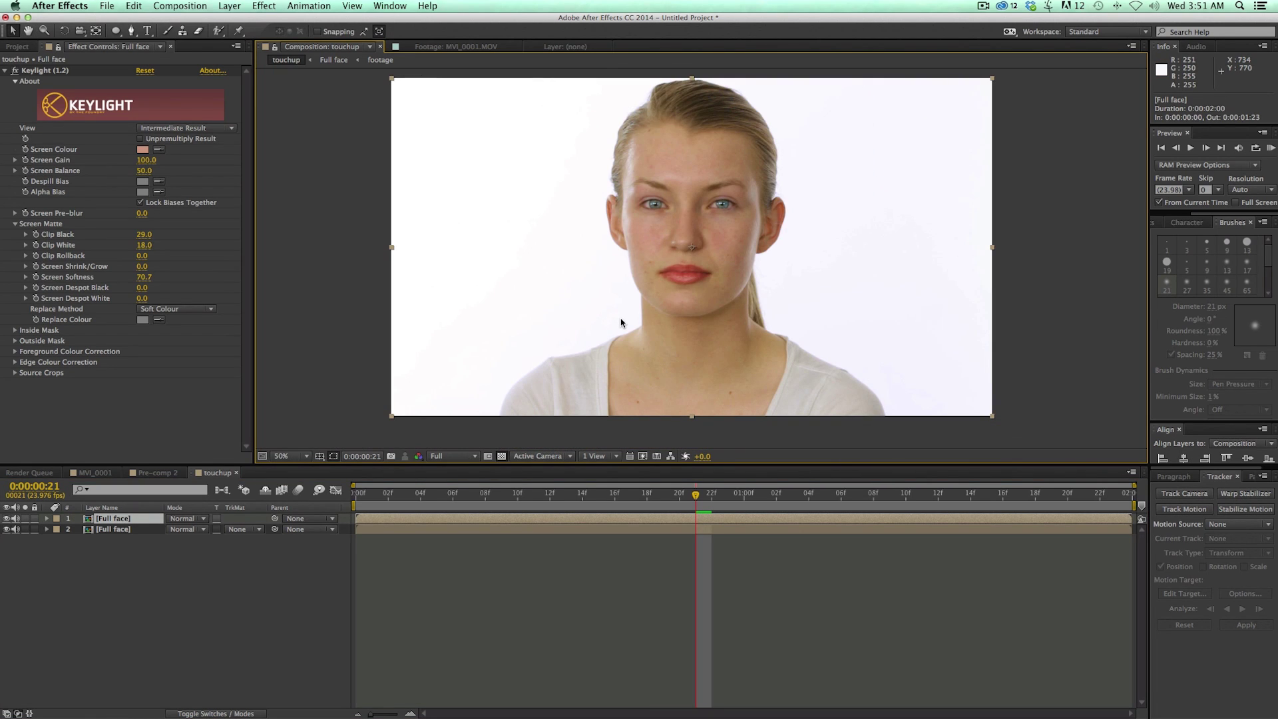
Add Brightness & Contrast to the upper Full face layer with brightness 9 and contrast -100.
left_click(5, 70)
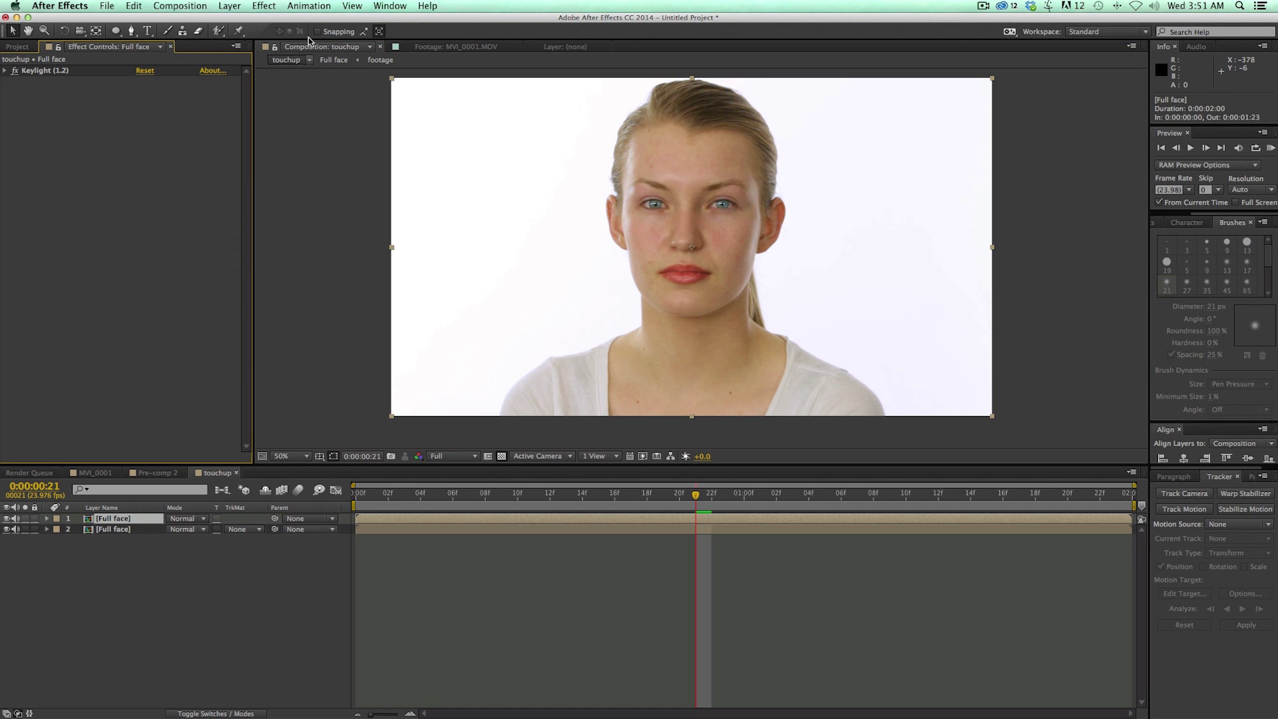
left_click(264, 6)
mouse_move(308, 125)
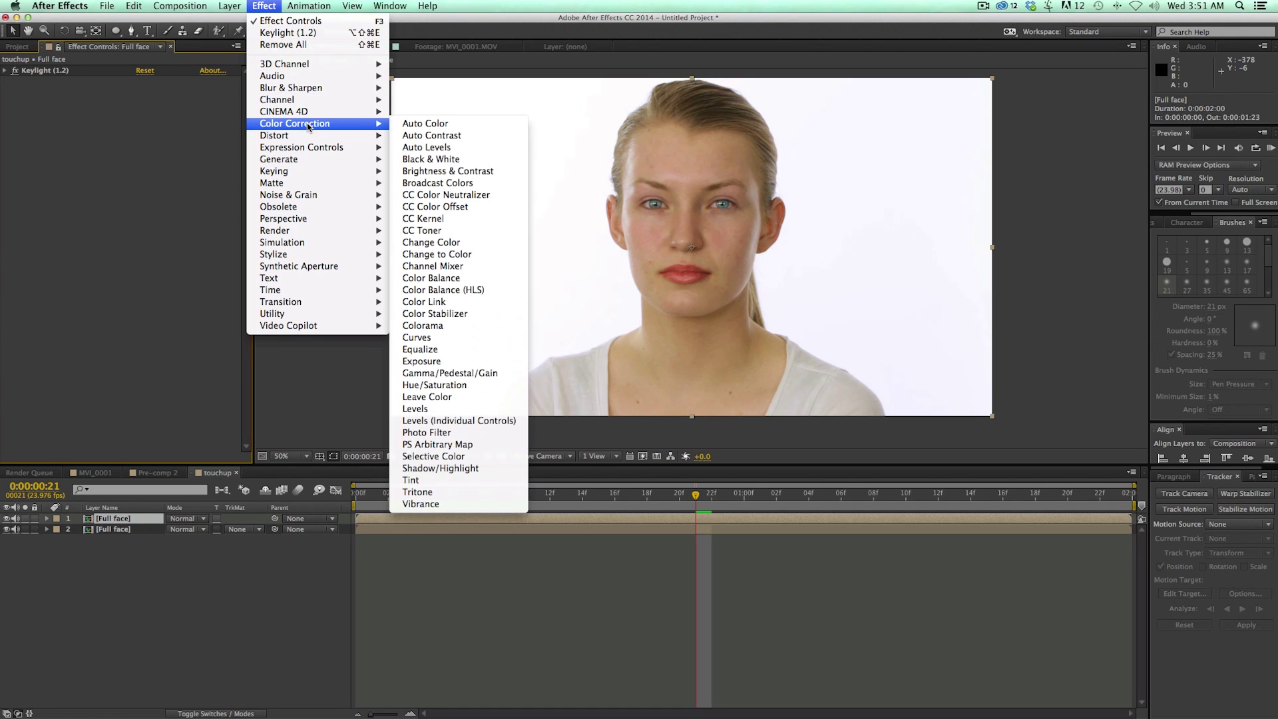
left_click(426, 171)
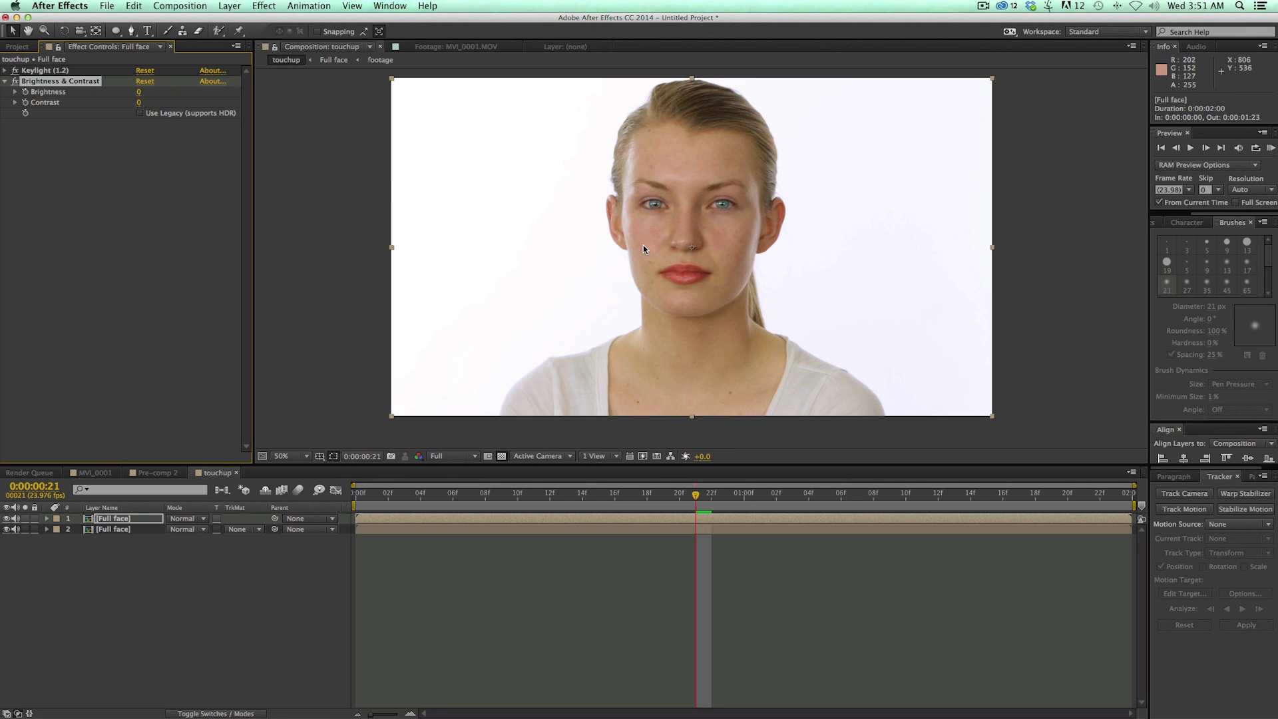
left_click_drag(139, 101, 84, 102)
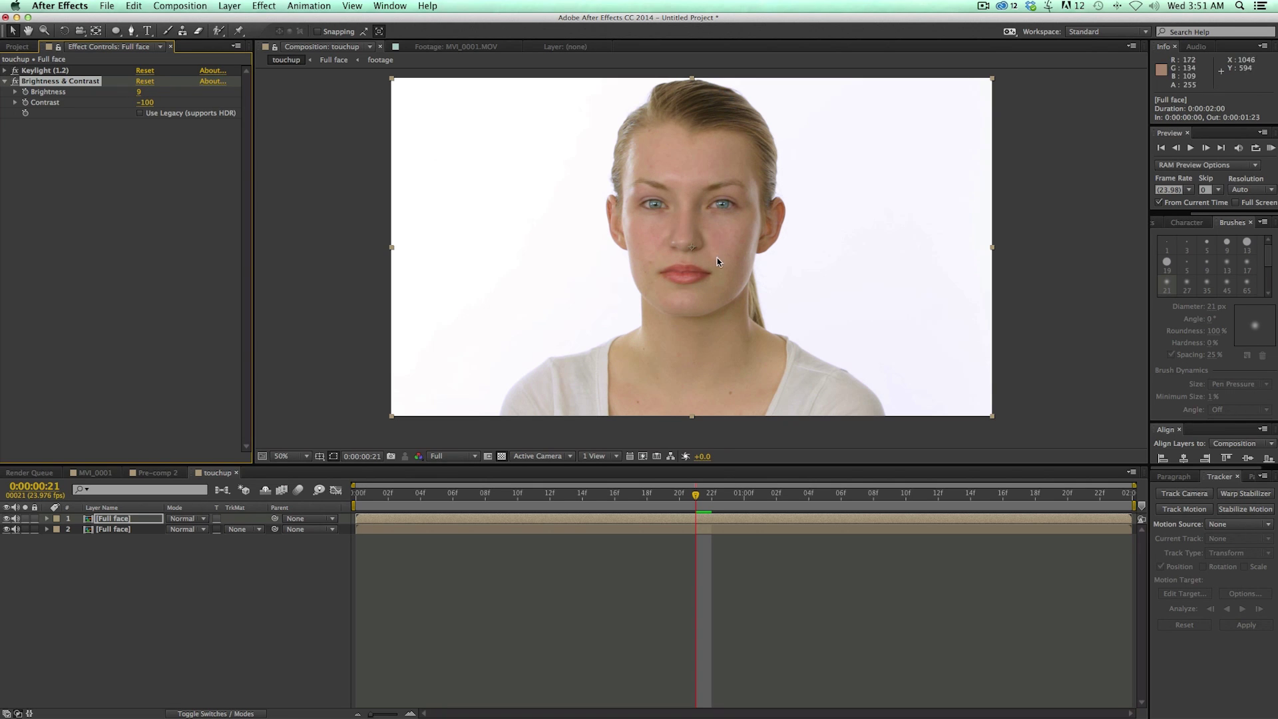
Add Hue/Saturation to the upper Full face layer and set Master Saturation to 16.
left_click(264, 9)
mouse_move(329, 125)
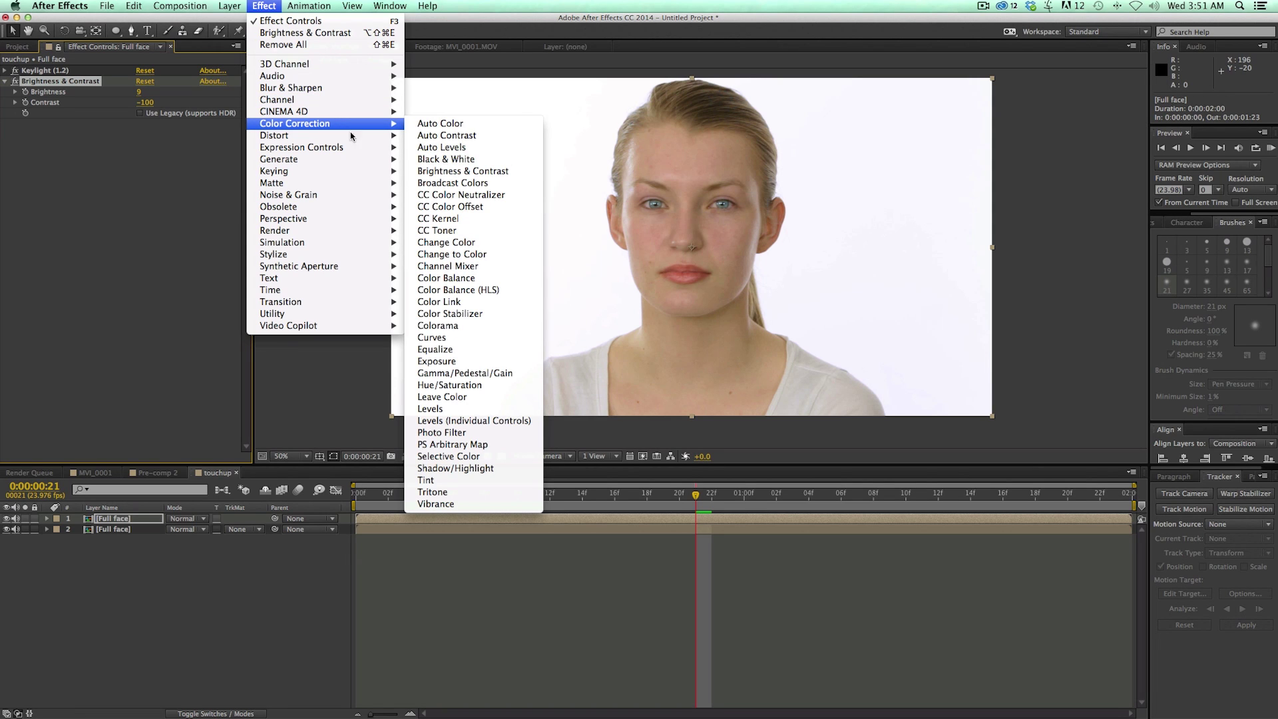
left_click(491, 385)
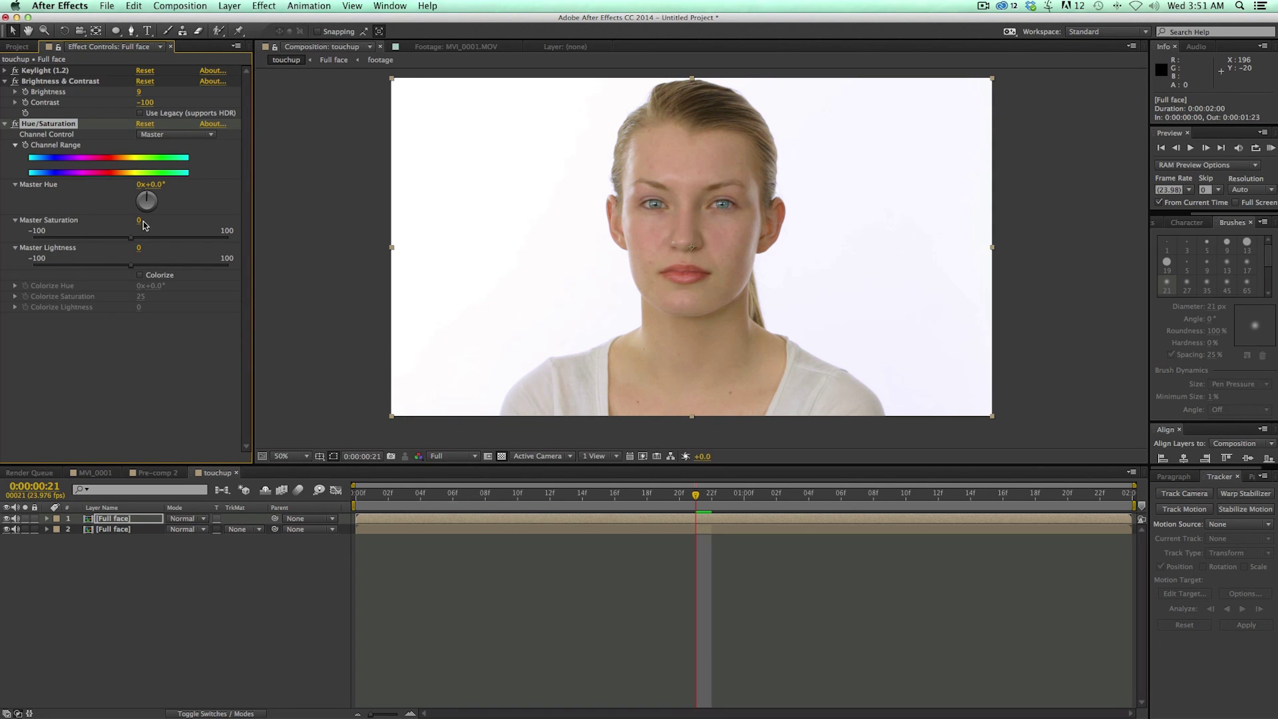
mouse_move(130, 238)
left_mouse_down()
mouse_move(156, 241)
mouse_move(143, 242)
left_mouse_up()
left_click(159, 611)
Toggle the upper Full face layer off and on repeatedly to compare the skin with and without the colour correction.
left_click(6, 518)
left_click(7, 519)
left_click(6, 518)
left_click(6, 518)
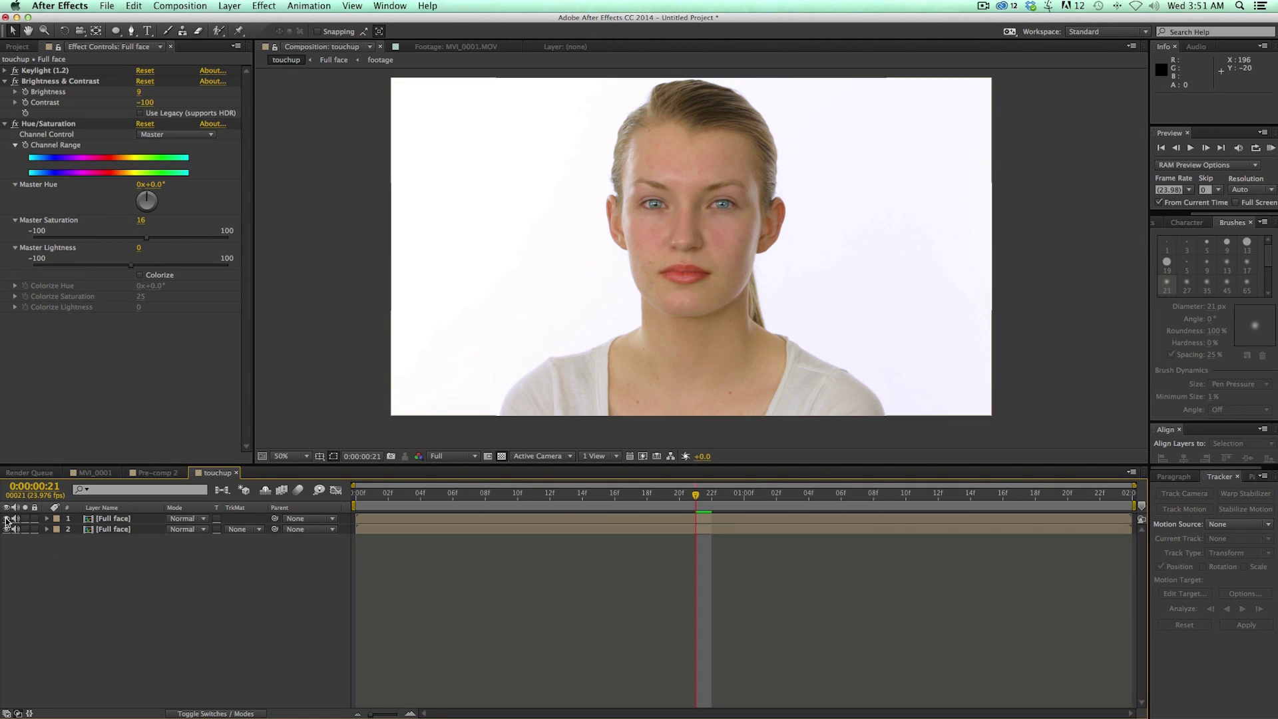
left_click(6, 518)
left_click(7, 519)
left_click(6, 518)
left_click(7, 518)
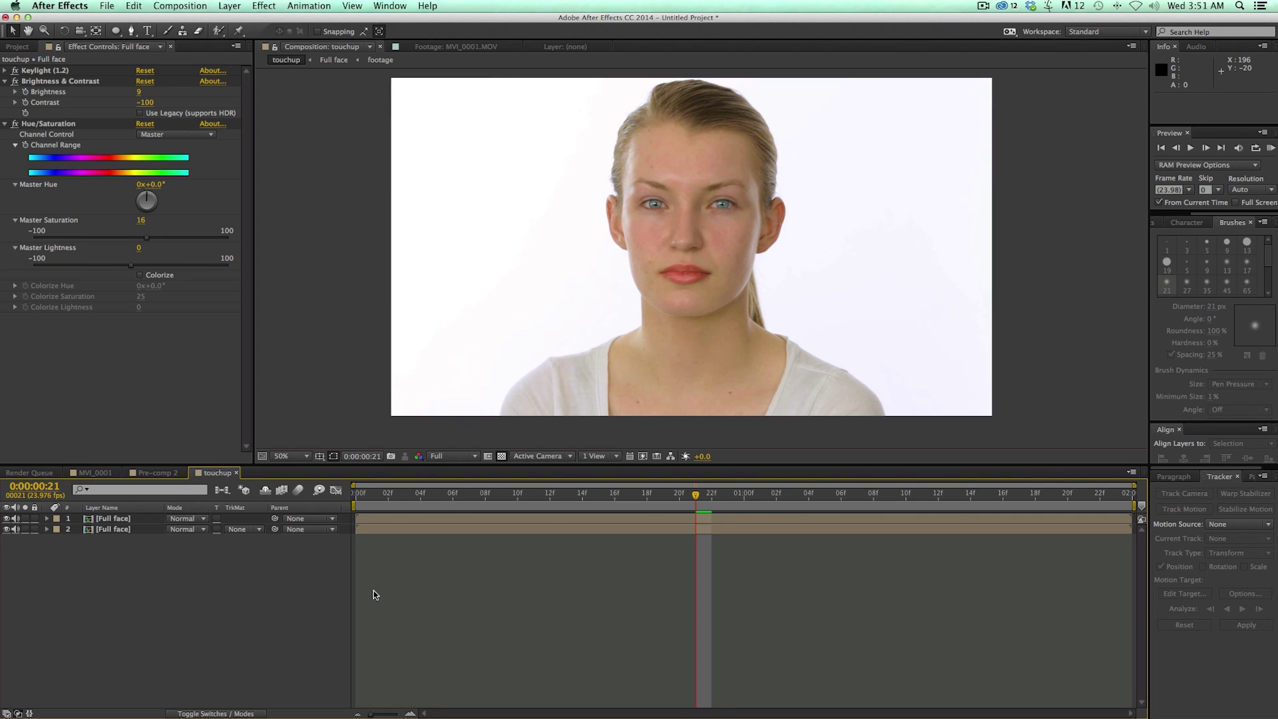
Add the Remove Grain effect to the upper Full face layer and set its Viewing Mode to Final Output.
scroll(655, 370, "up", 2)
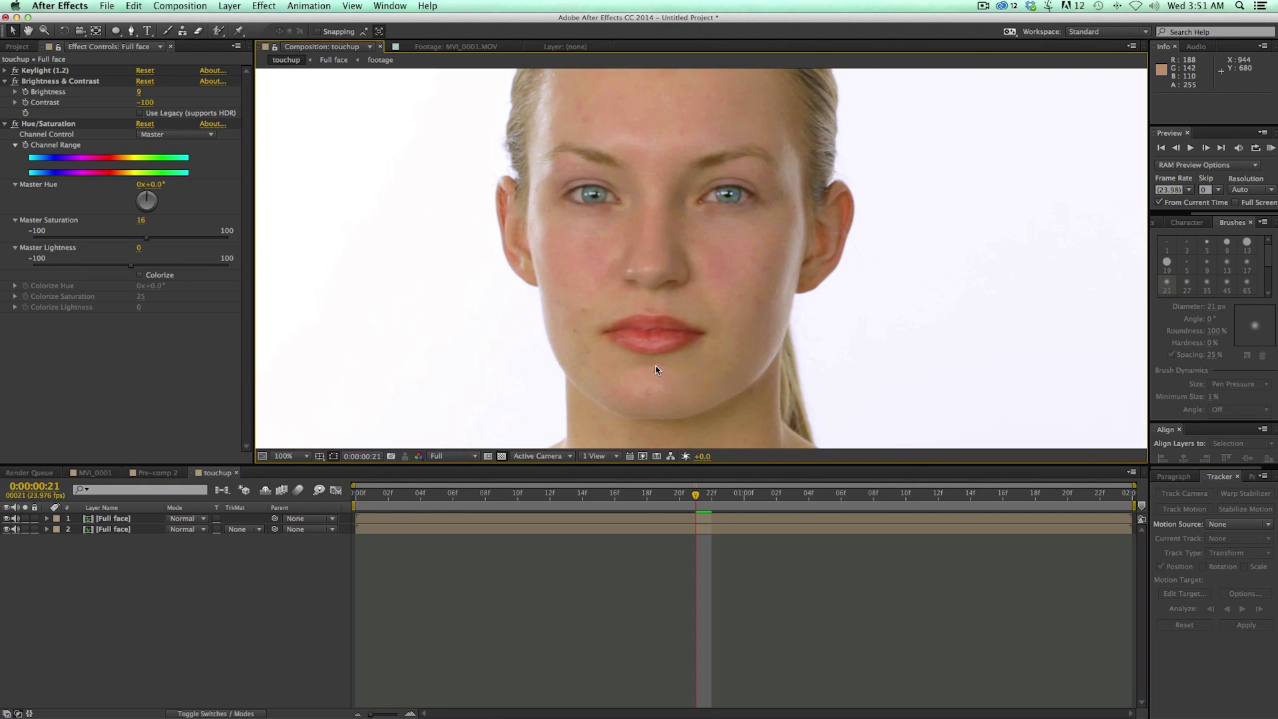
left_click(5, 123)
left_click(264, 7)
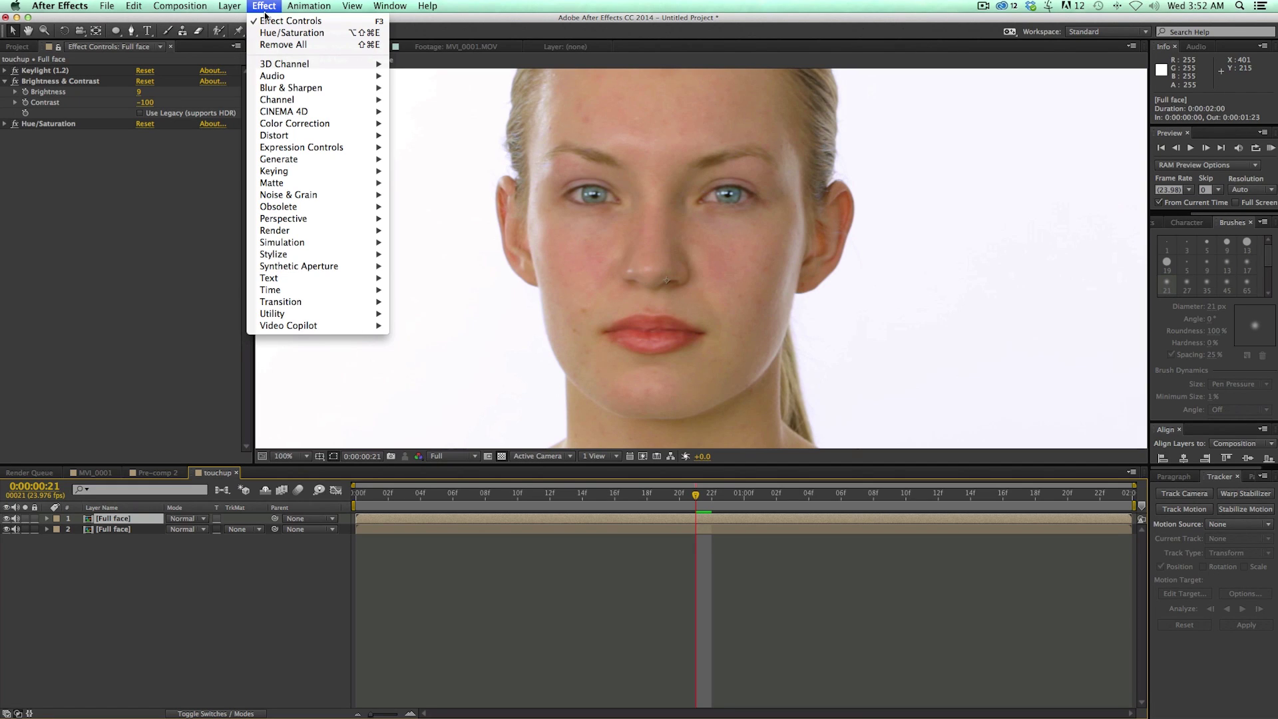
mouse_move(307, 150)
mouse_move(304, 196)
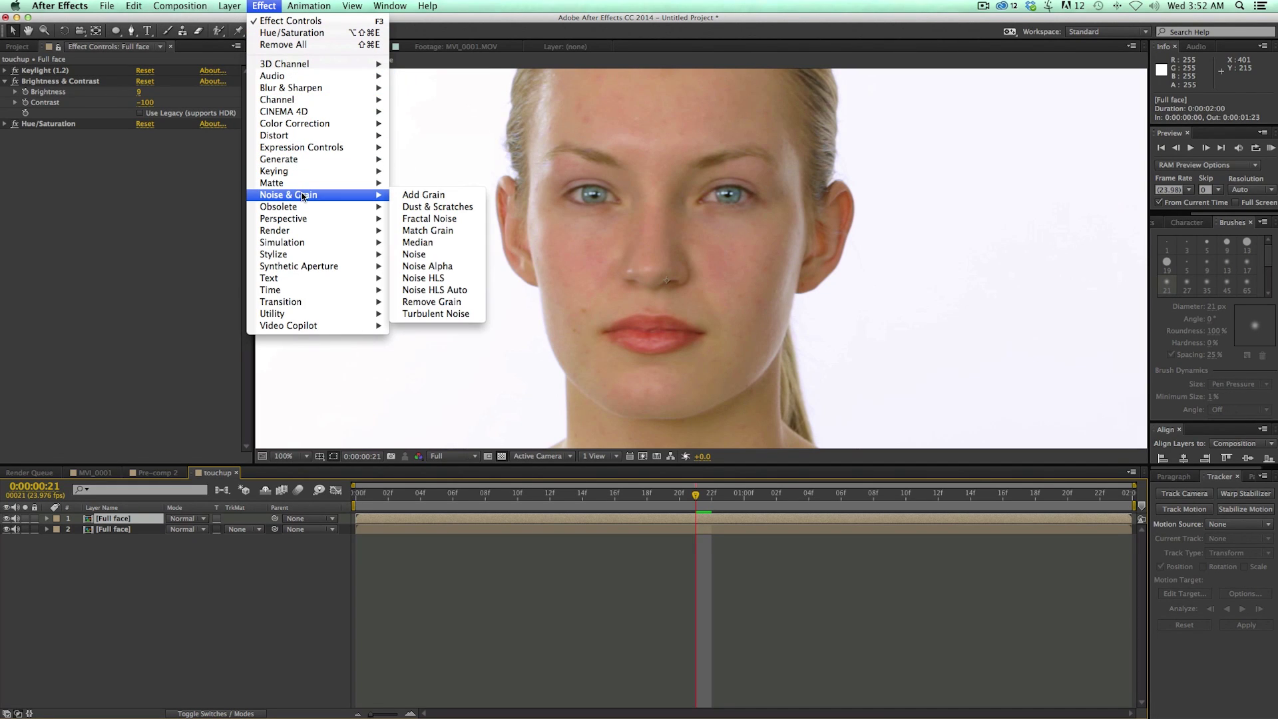
left_click(454, 302)
left_click(183, 145)
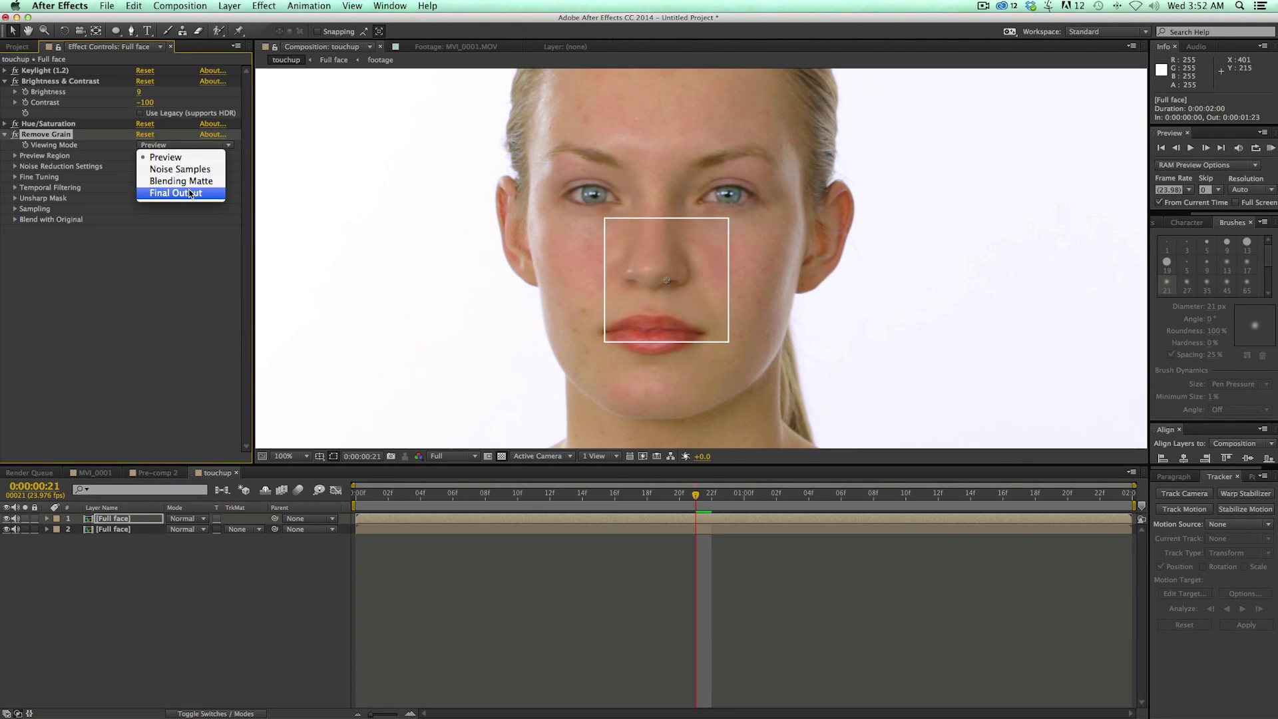
left_click(189, 193)
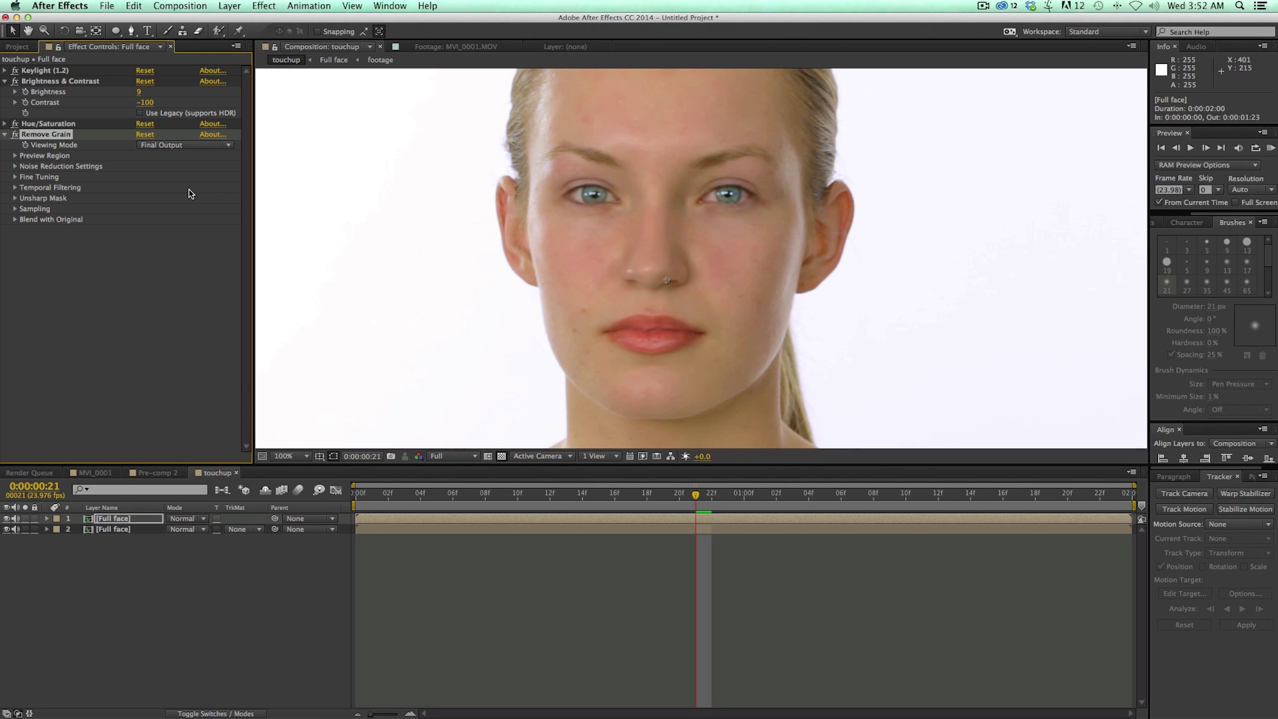
Set Remove Grain's Noise Reduction to 1.490 and its Unsharp Mask Amount to 1.550, and check the face at frame 14.
left_click(15, 166)
left_click_drag(144, 178, 174, 176)
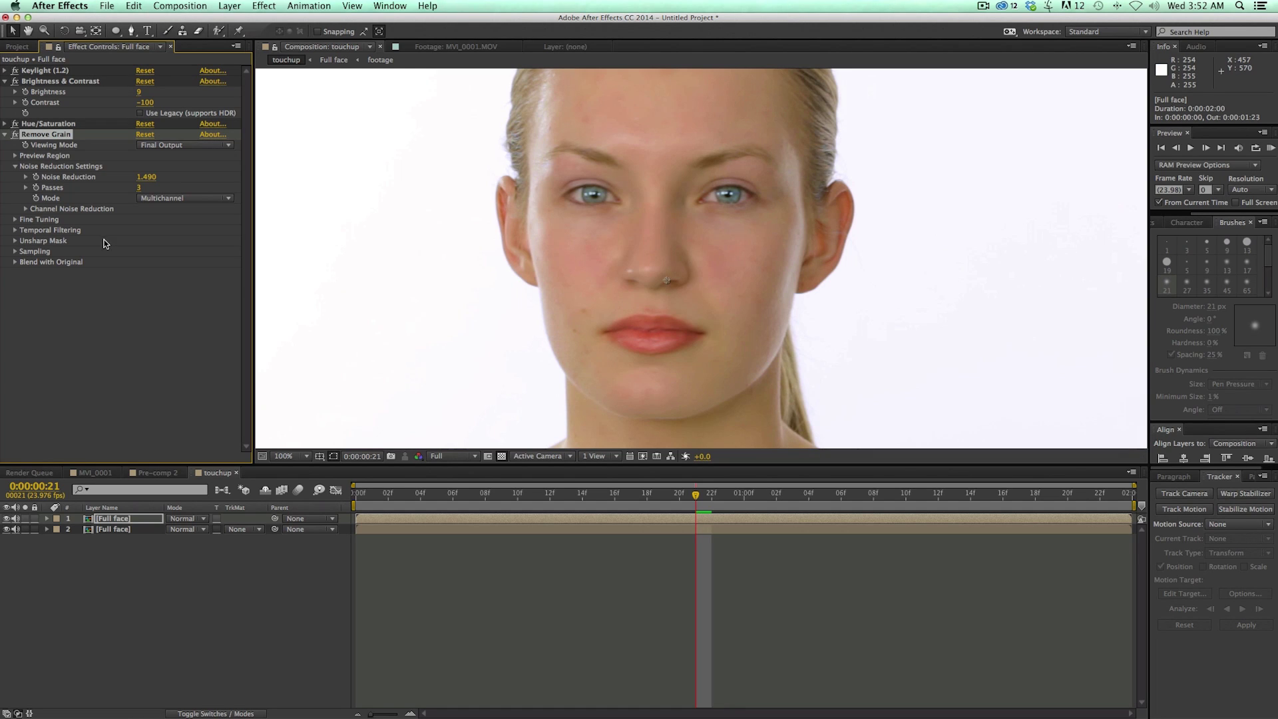
left_click(15, 241)
left_click_drag(146, 253, 182, 255)
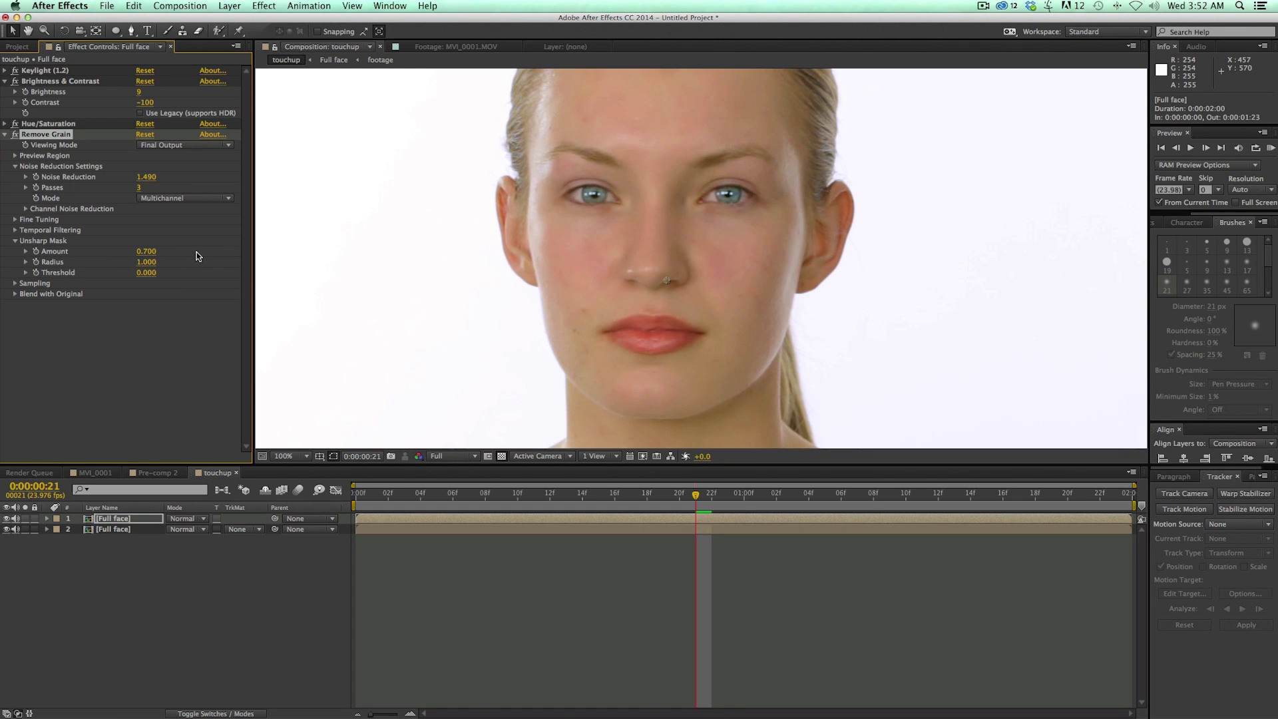
left_click_drag(549, 499, 584, 499)
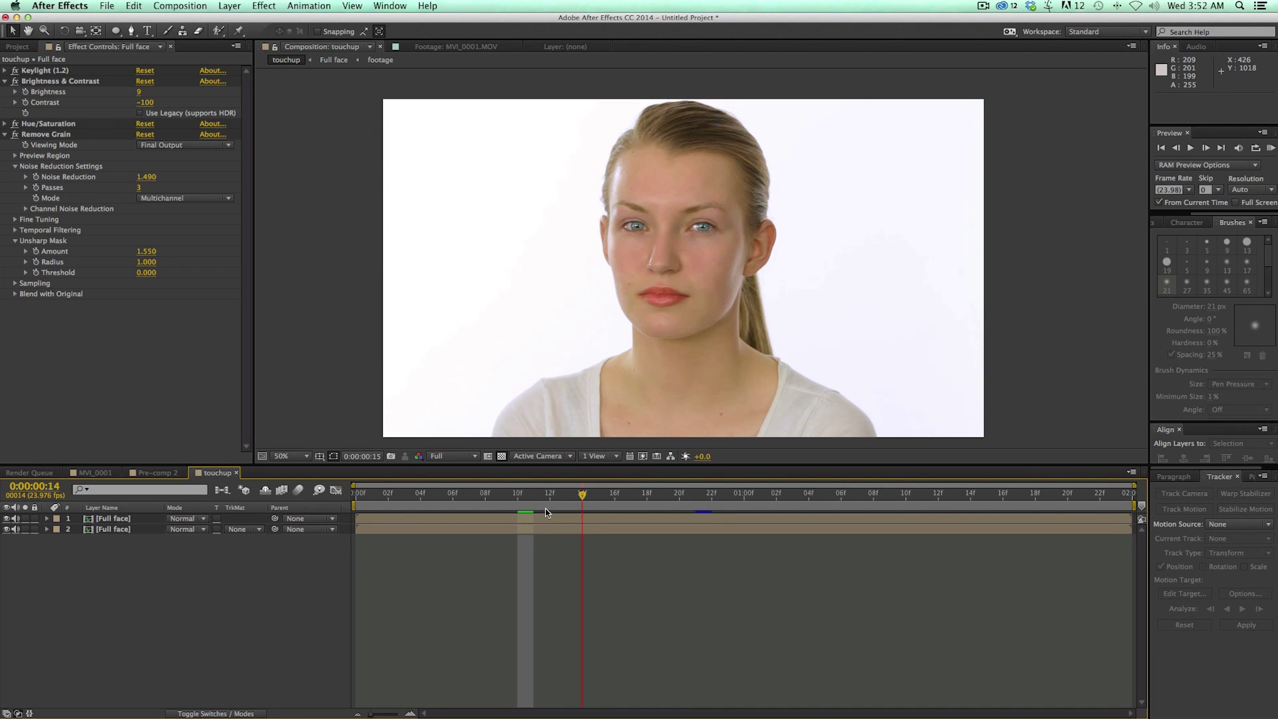
Copy the footage layer from the Full face precomp into the touchup composition and place it above all other layers.
double_click(127, 529)
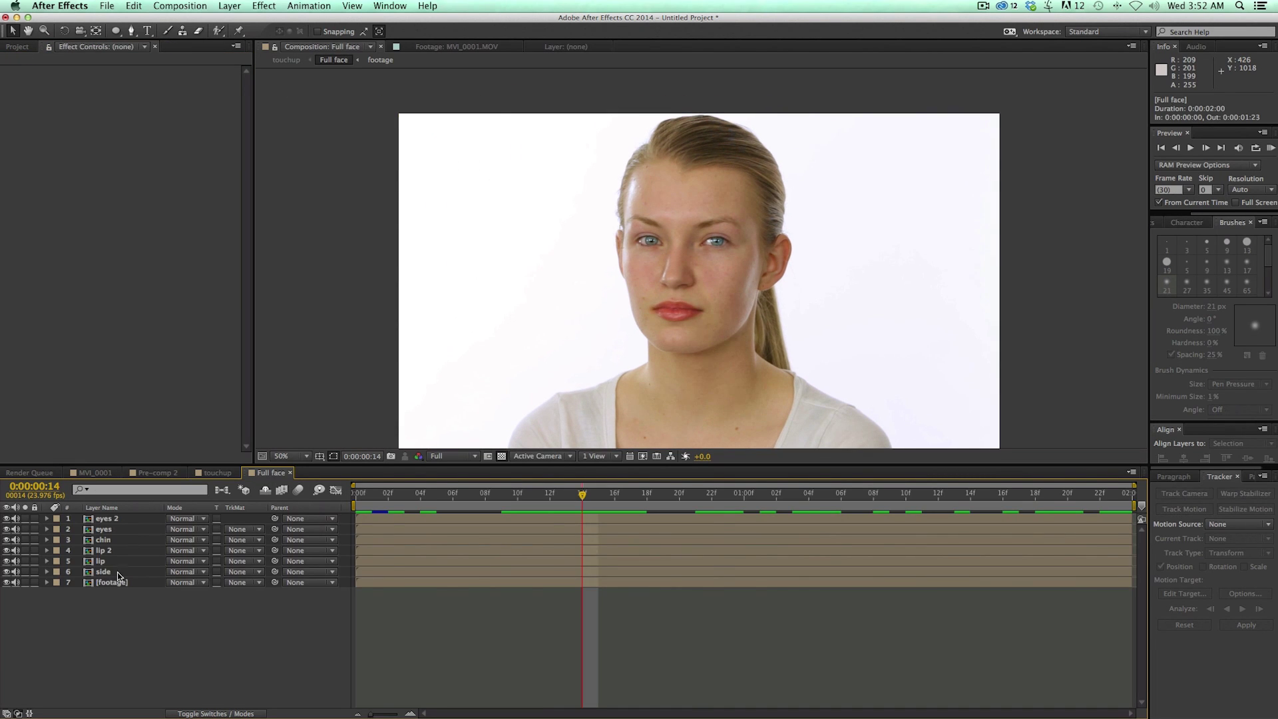
left_click(112, 583)
key("super+c")
left_click(216, 473)
key("super+v")
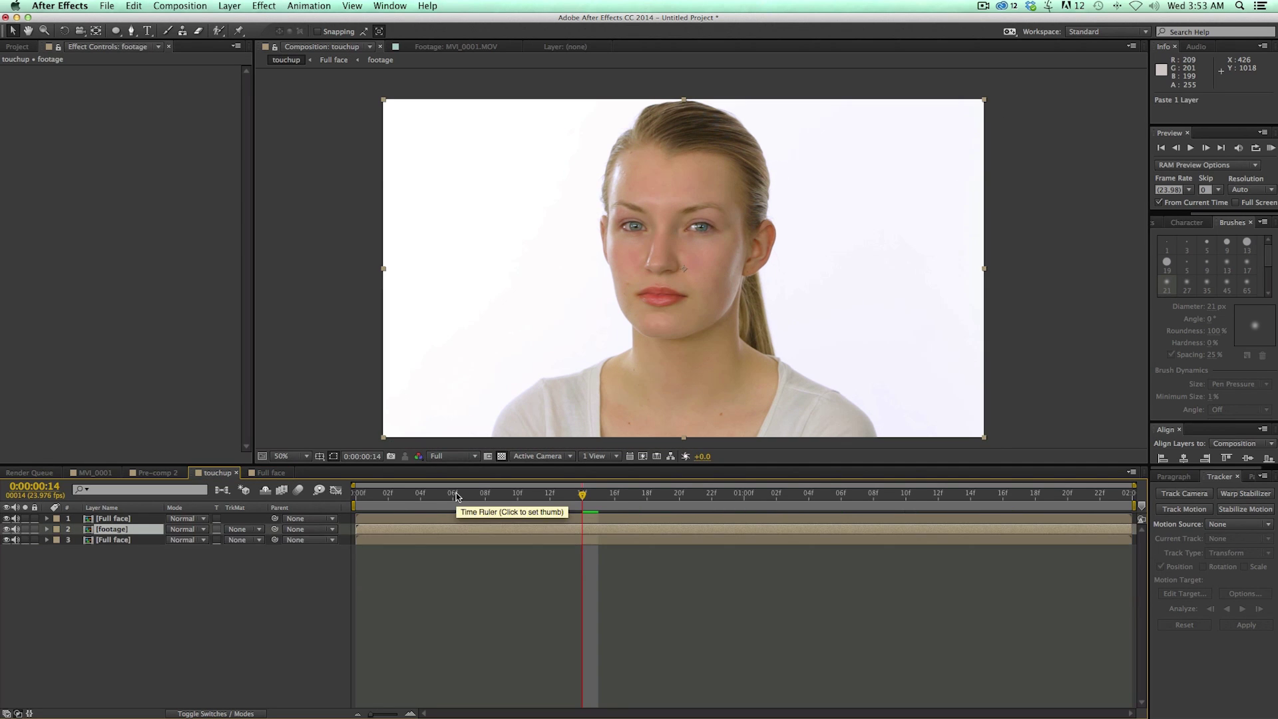
left_click_drag(128, 536, 130, 520)
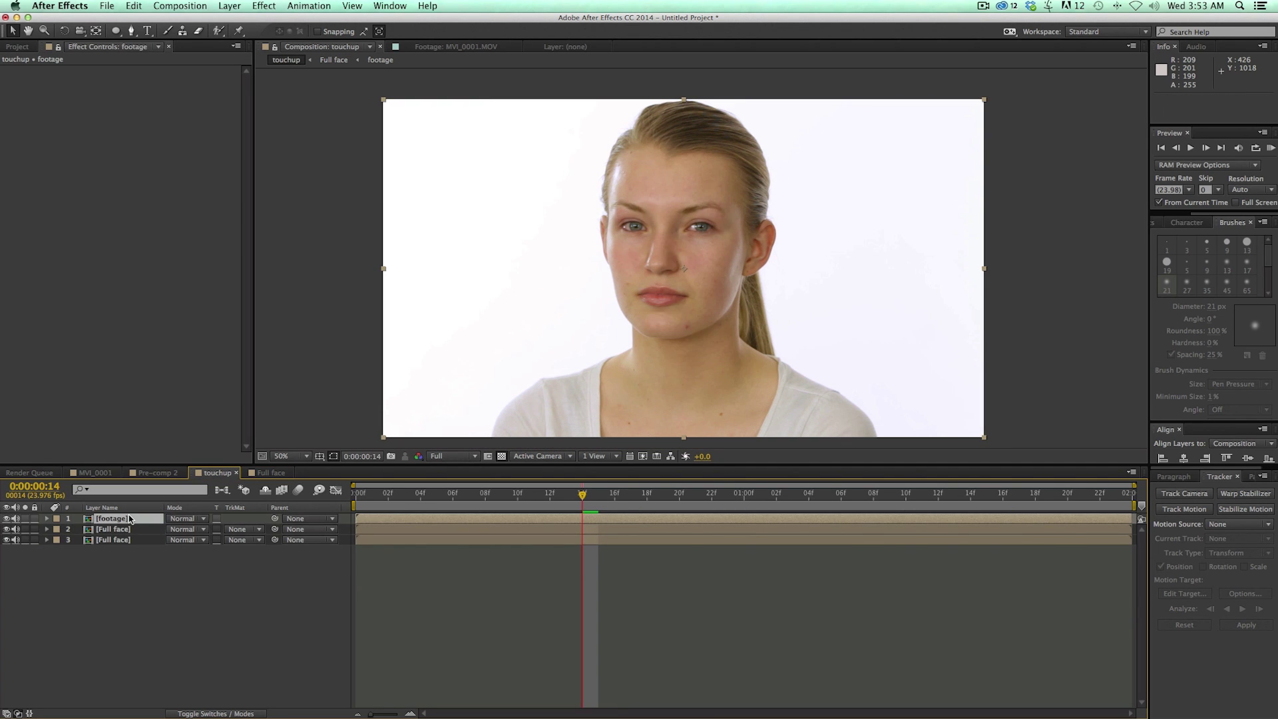
Toggle the footage layer's visibility to compare the original face with the retouched one, leaving the layer hidden.
key("period")
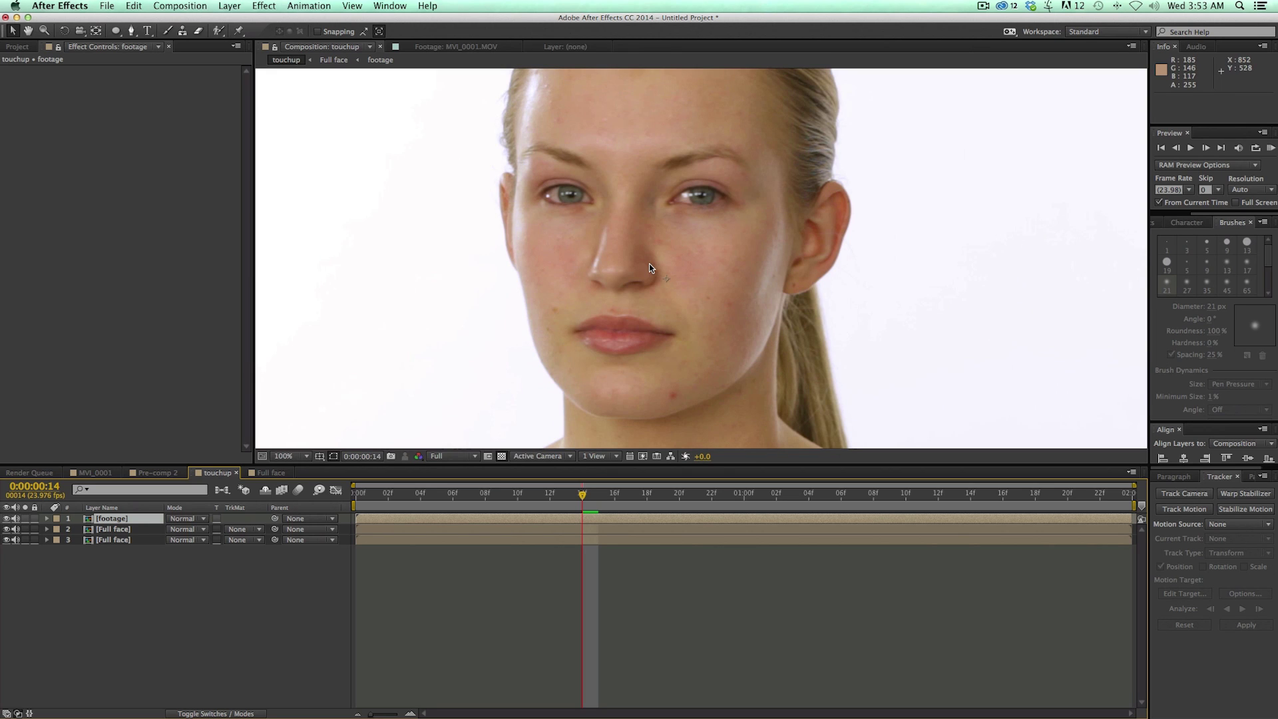
left_click(7, 518)
left_click(6, 519)
left_click(6, 518)
left_click(7, 519)
left_click(6, 518)
key("comma")
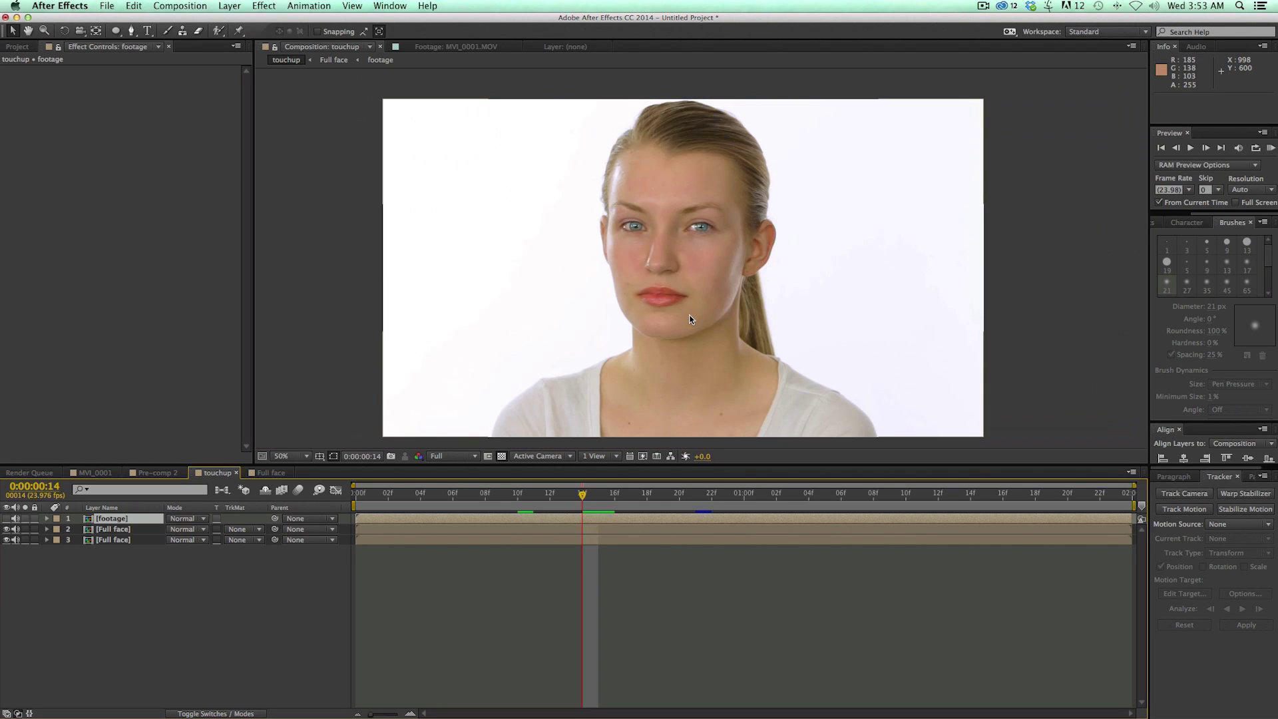
Run a RAM preview of the retouched composition from frame 2 and review the rendered frames.
key("Page_Up")
left_click_drag(518, 499, 388, 495)
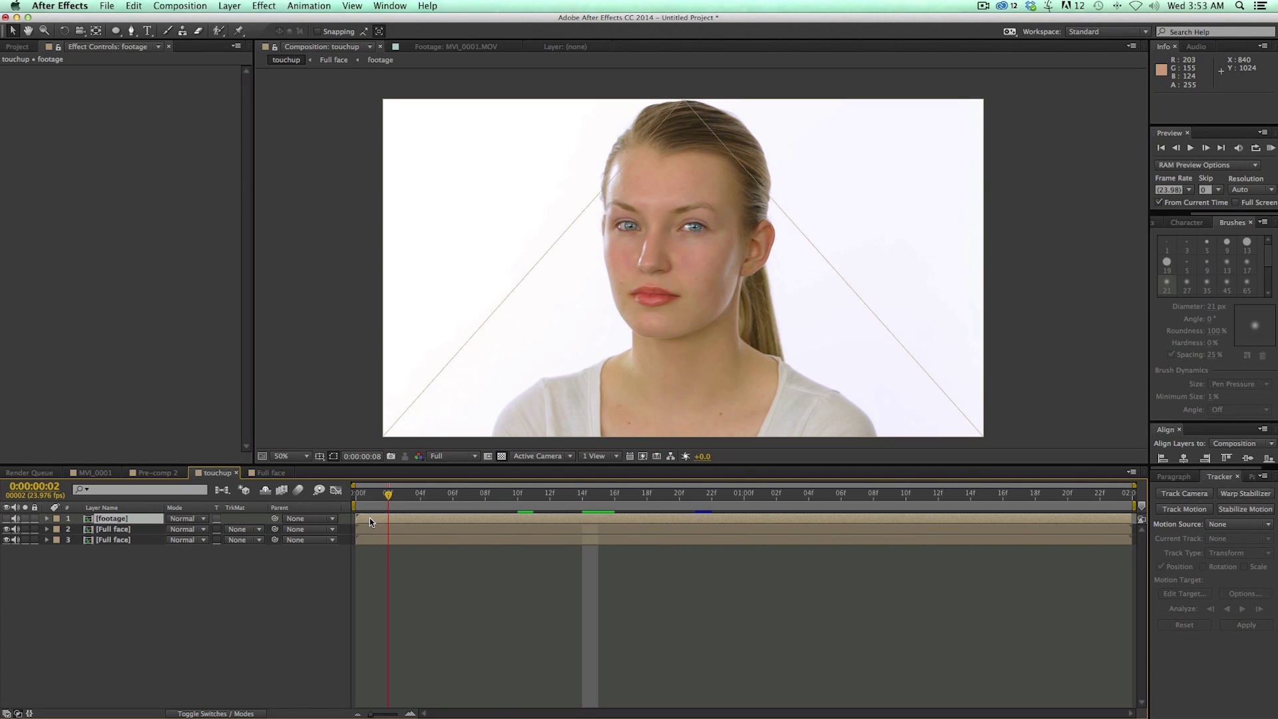
key("KP_0")
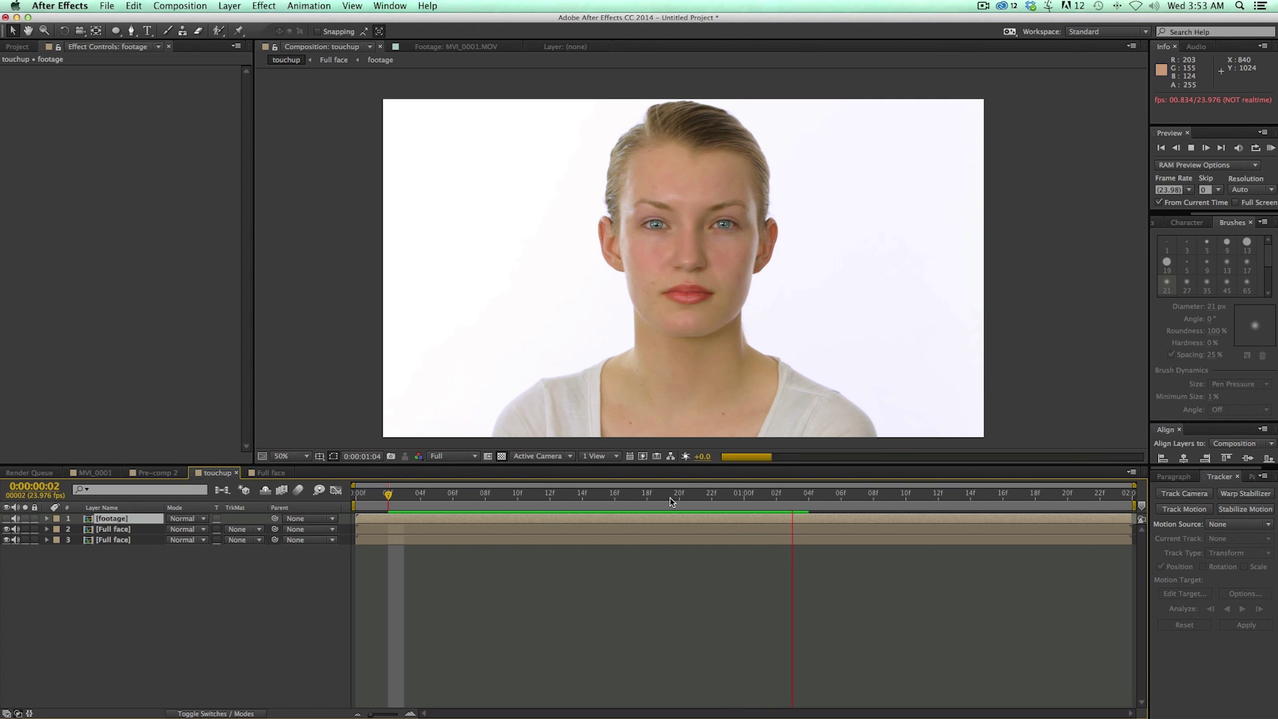
left_click(759, 502)
left_click(469, 502)
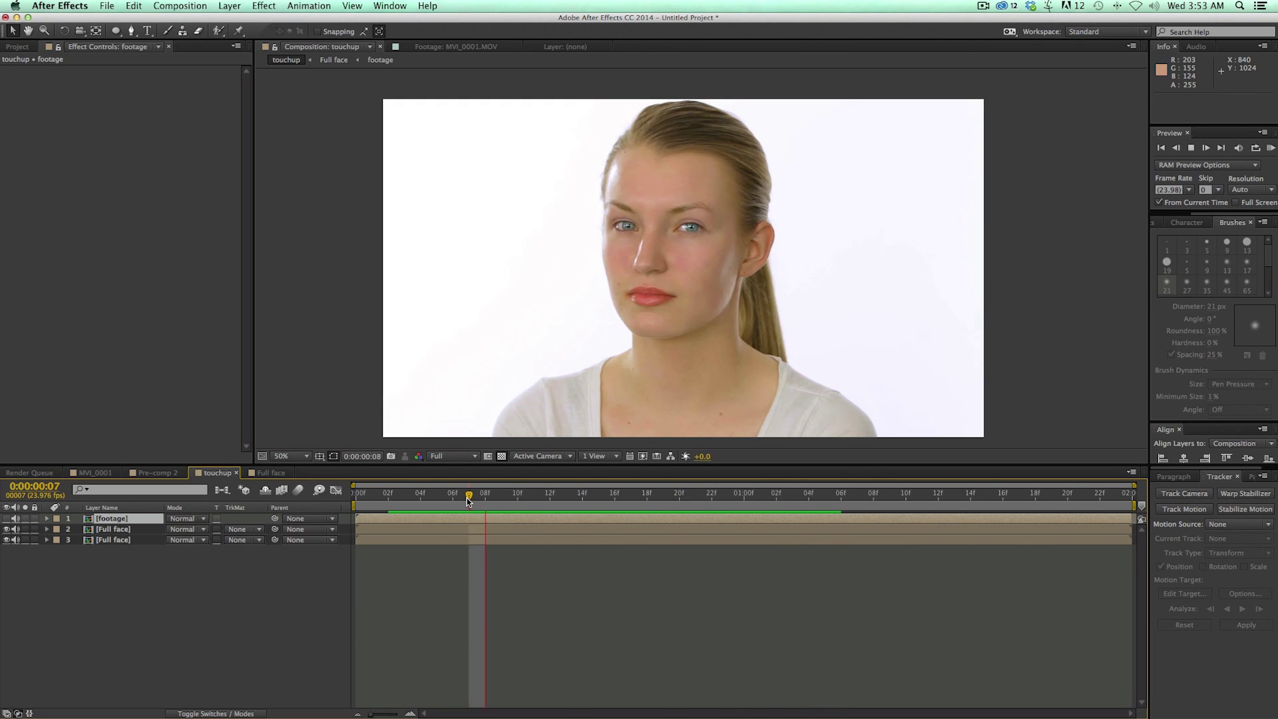
left_click(468, 499)
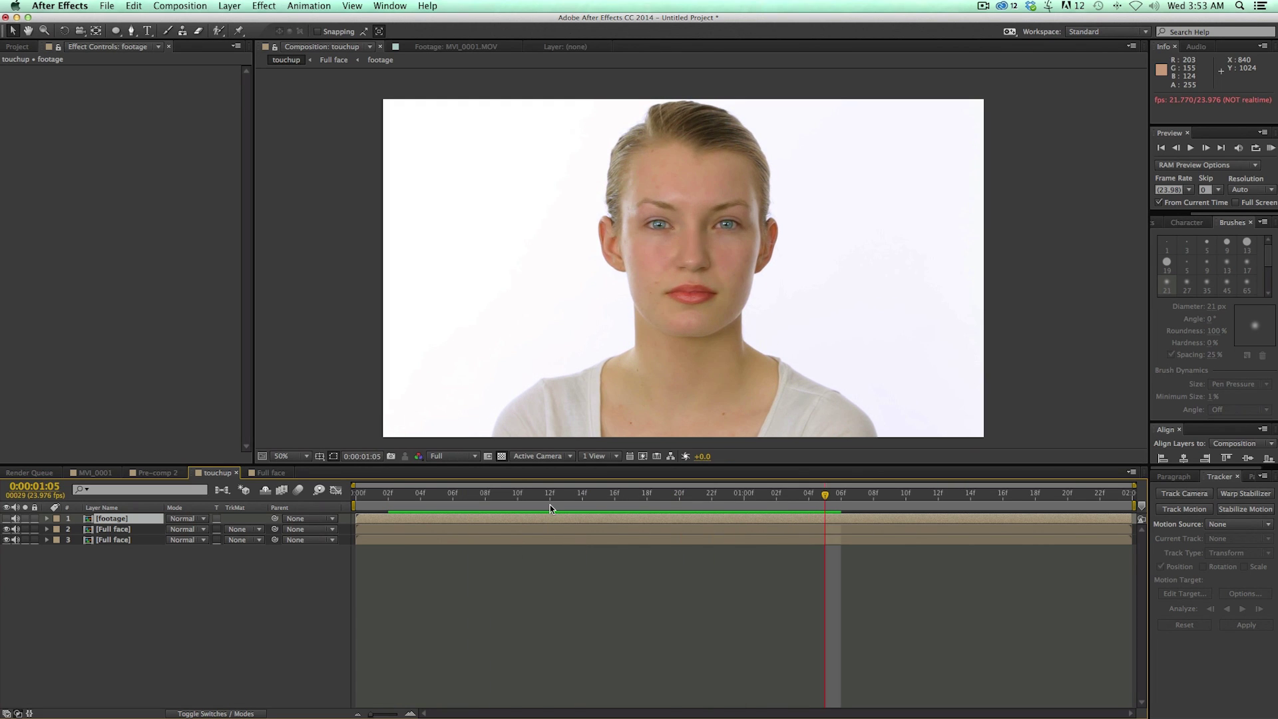